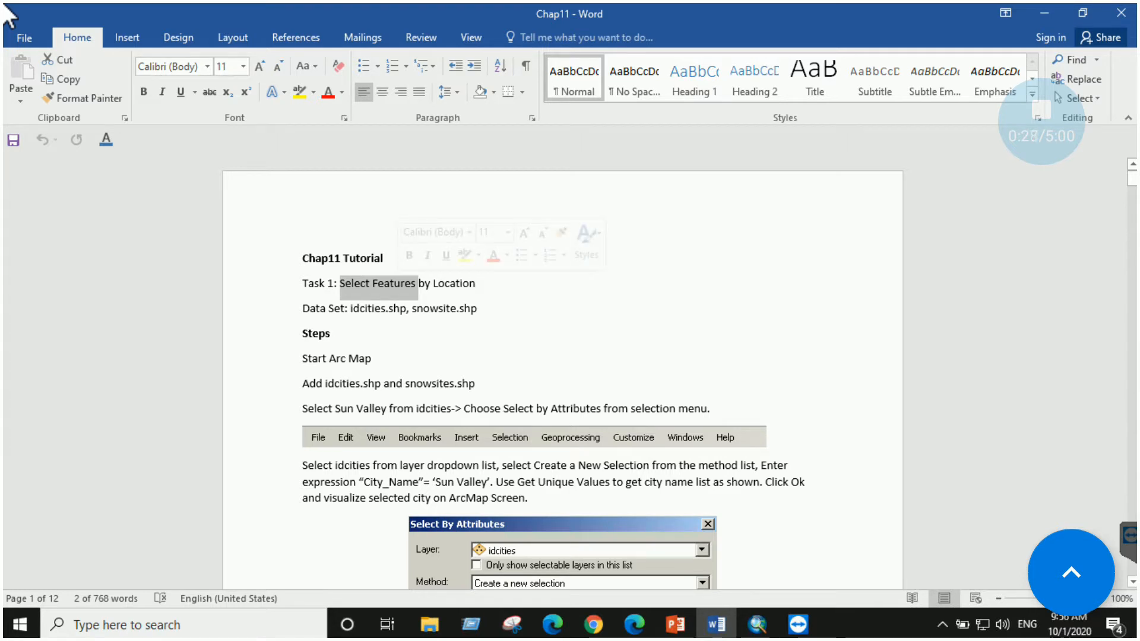
# Switch to ArcMap and add idcities.shp from the chap11 folder to the Layers data frame
pyautogui.scroll(-1, 561, 380)
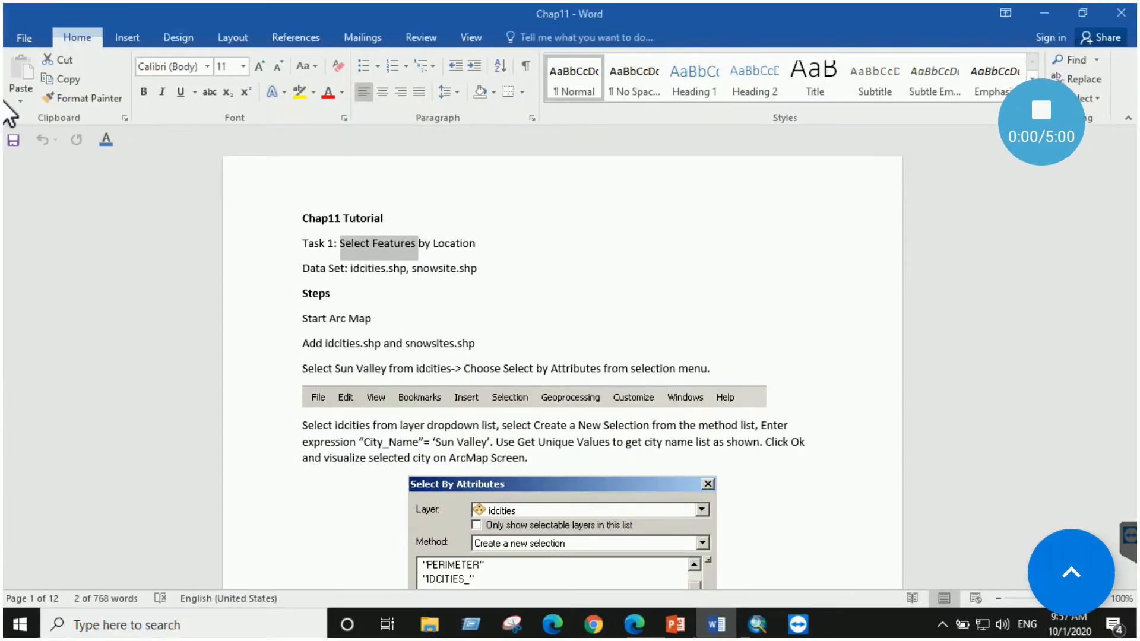
pyautogui.click(758, 625)
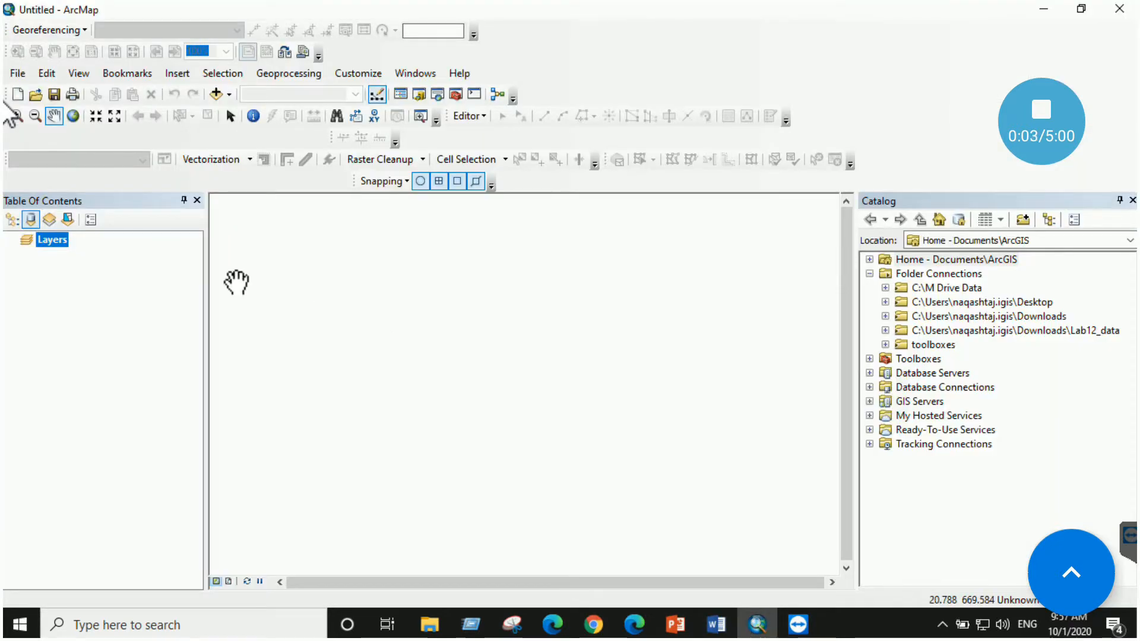
pyautogui.rightClick(54, 239)
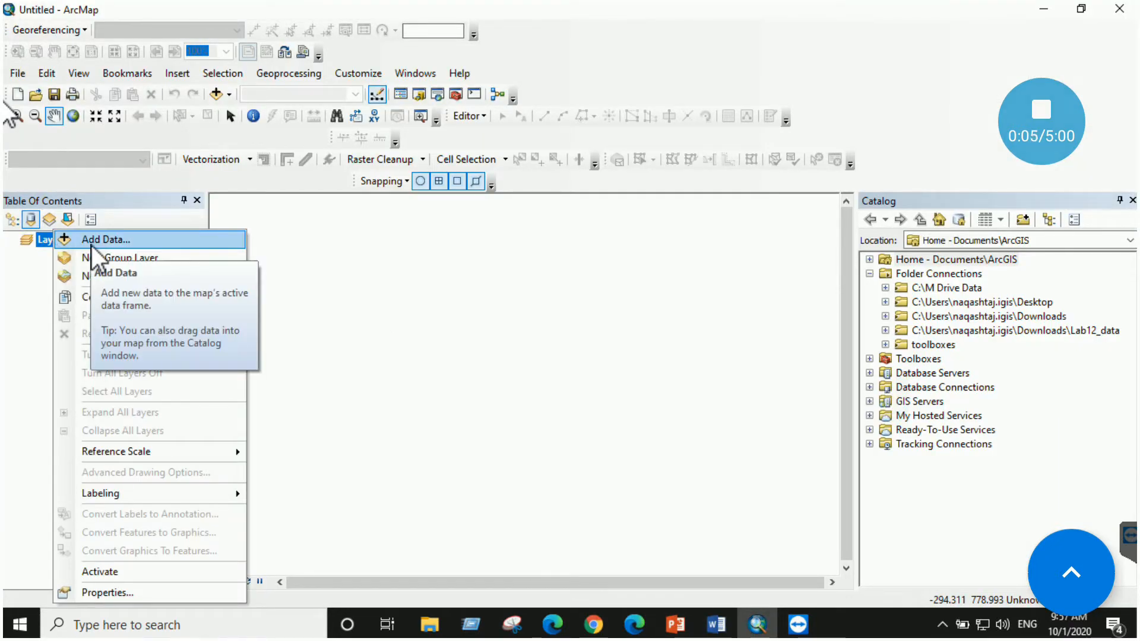
pyautogui.click(92, 240)
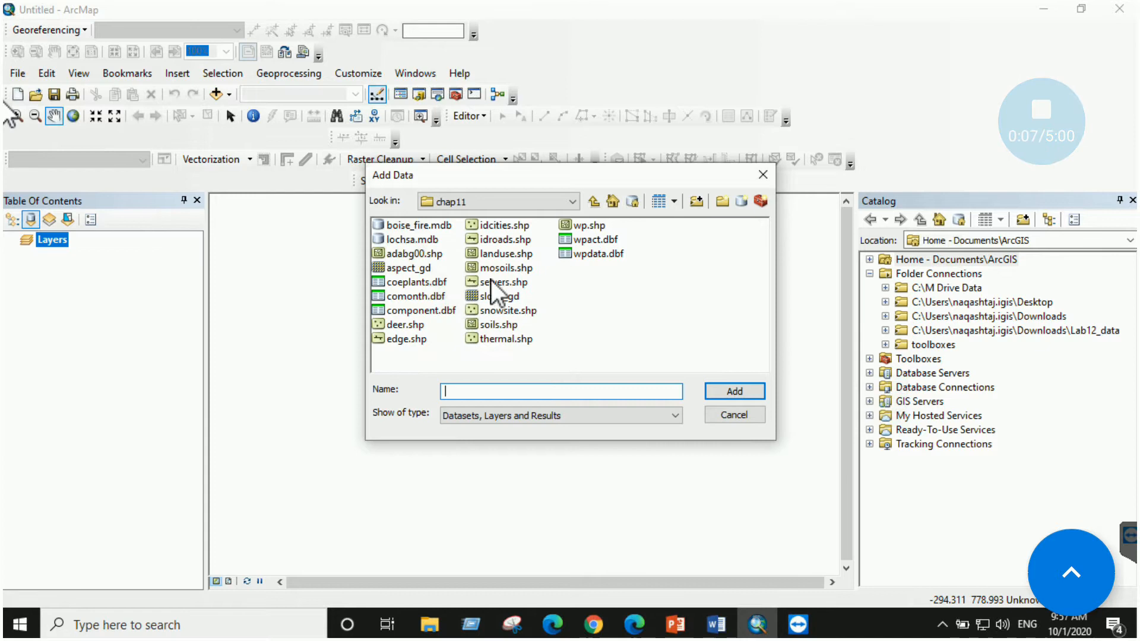
pyautogui.click(506, 228)
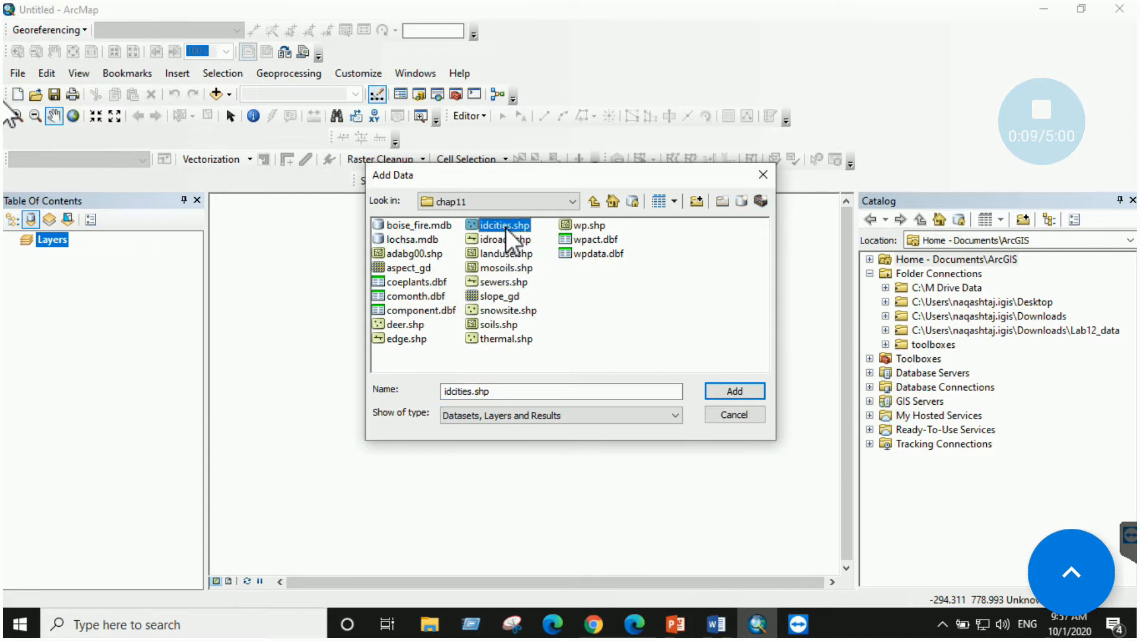
pyautogui.click(717, 625)
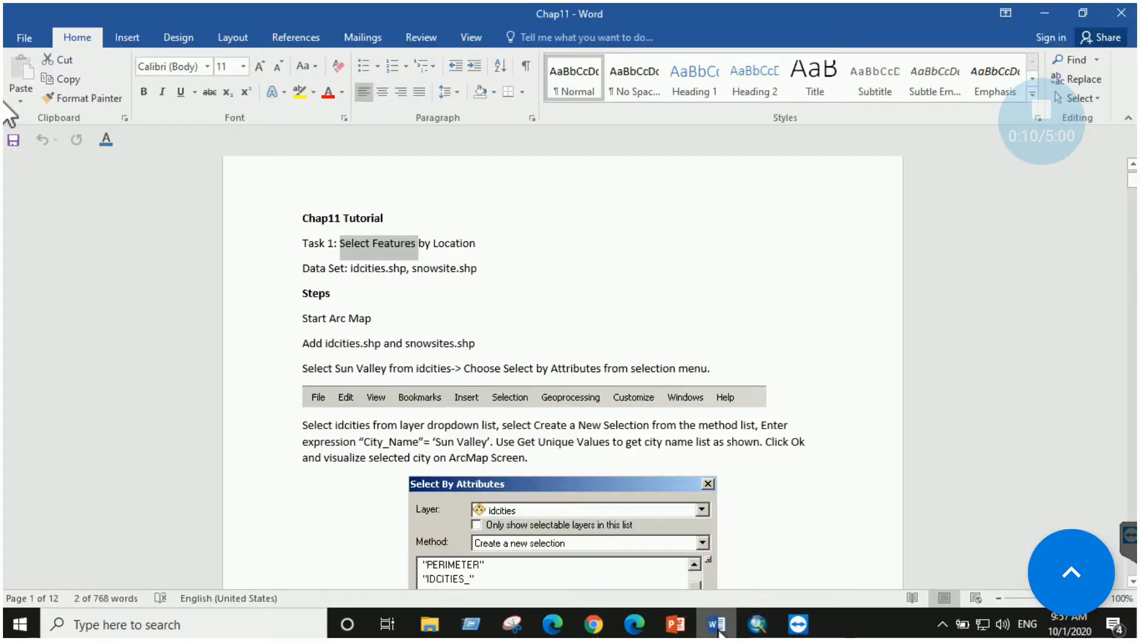
pyautogui.click(717, 624)
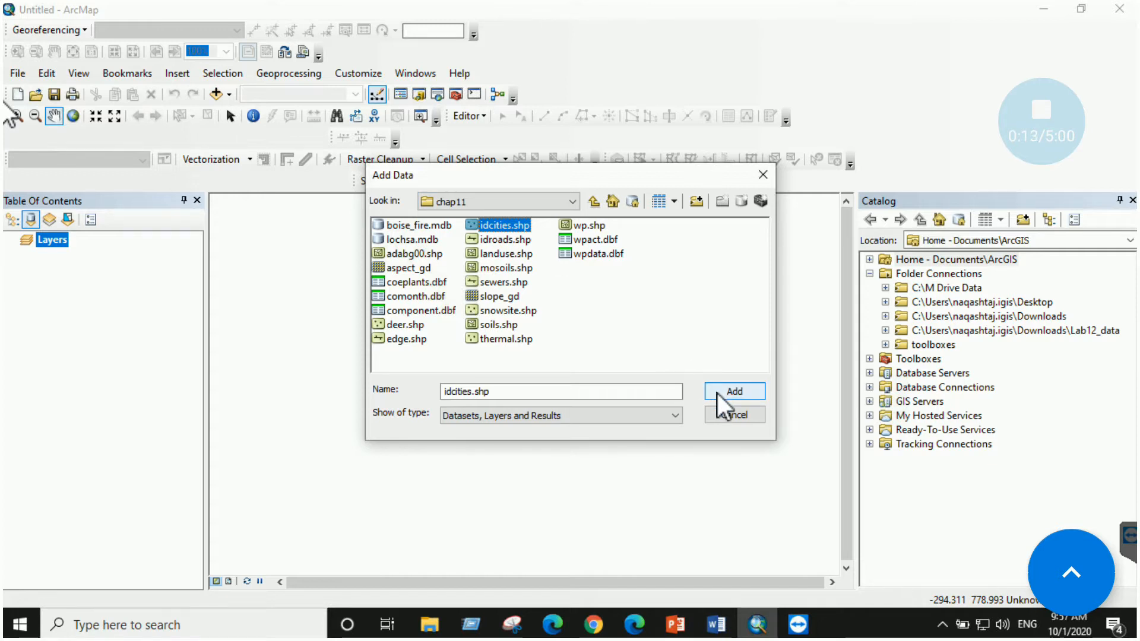
pyautogui.click(733, 392)
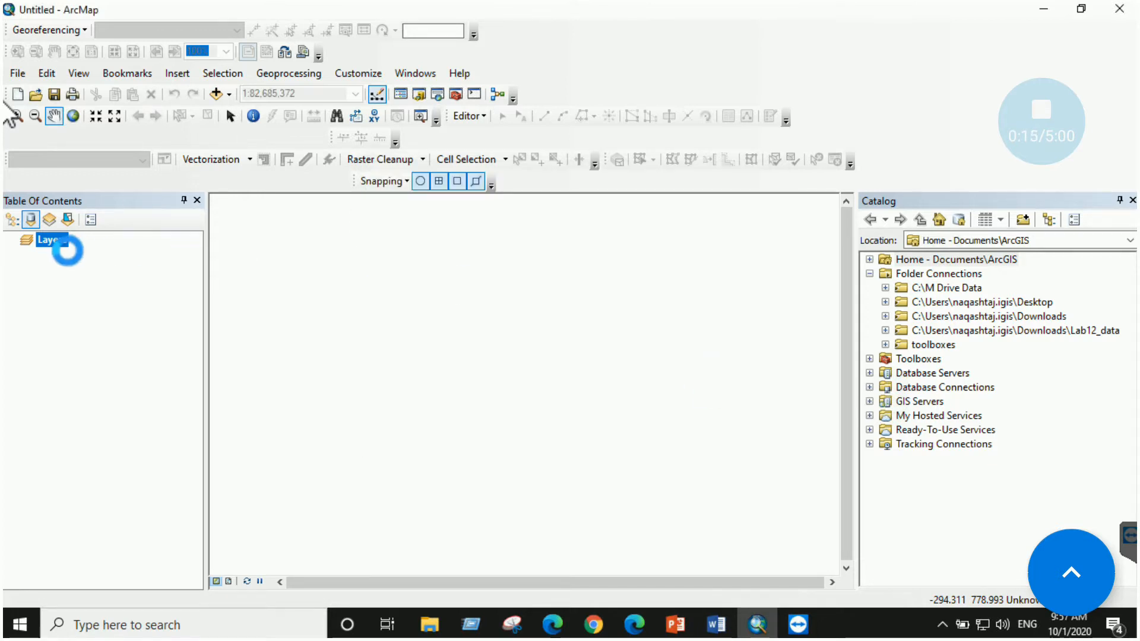
# Add snowsite.shp from the chap11 folder to the Layers data frame
pyautogui.rightClick(57, 238)
pyautogui.click(86, 238)
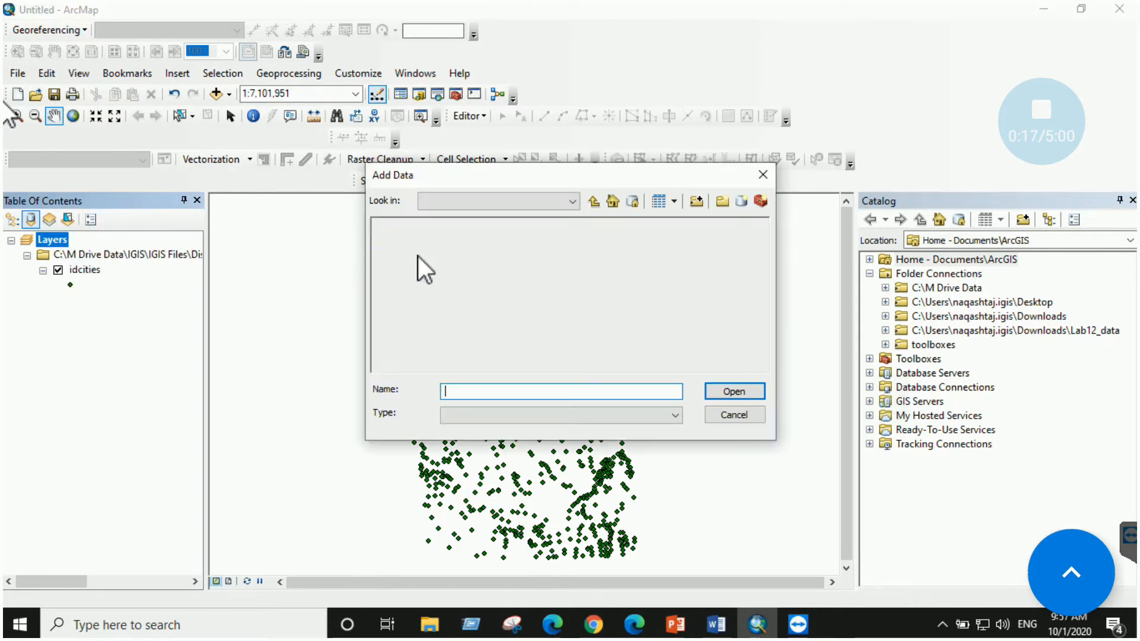
pyautogui.click(496, 315)
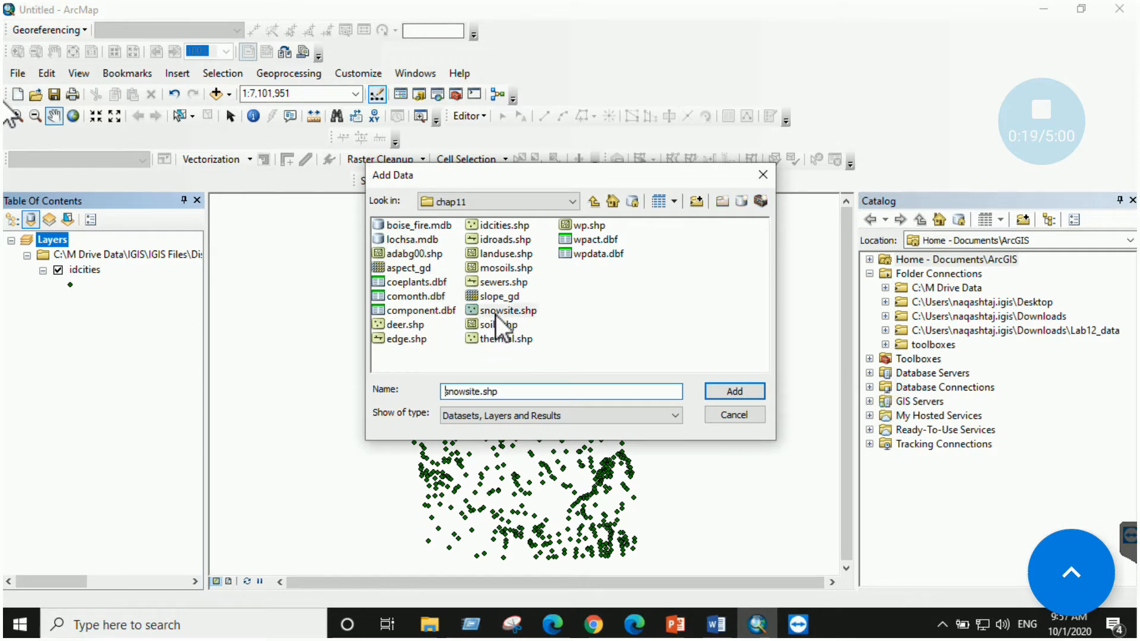
pyautogui.click(734, 391)
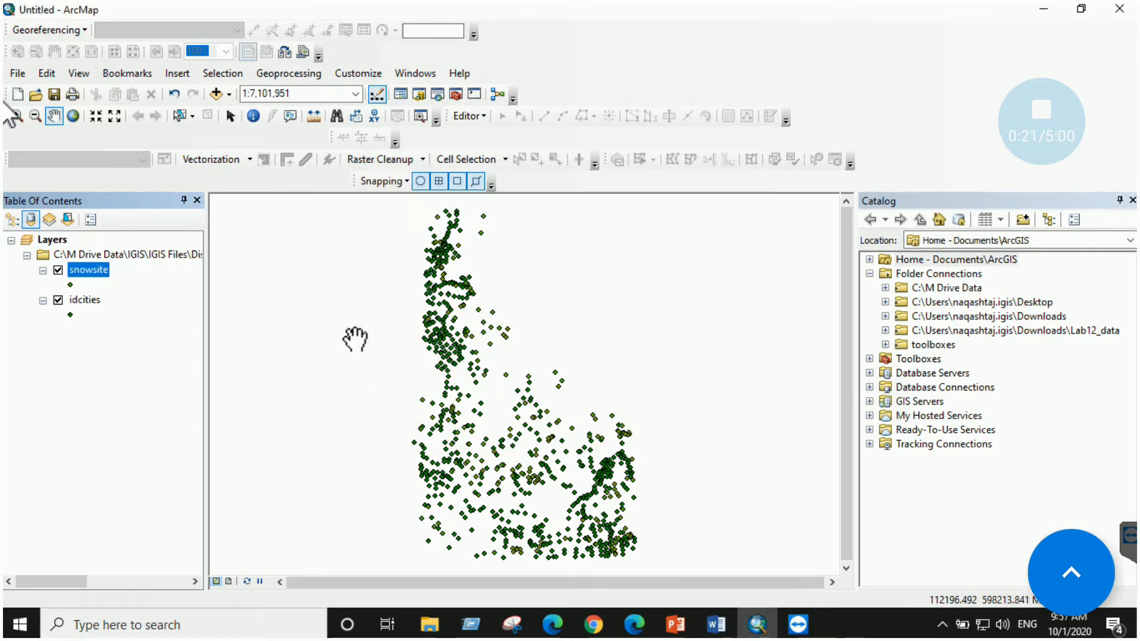
# Change the snowsite layer's point symbol to the green Circle 2 marker
pyautogui.moveTo(488, 404)
pyautogui.mouseDown()
pyautogui.moveTo(463, 377)
pyautogui.moveTo(481, 407)
pyautogui.mouseUp()
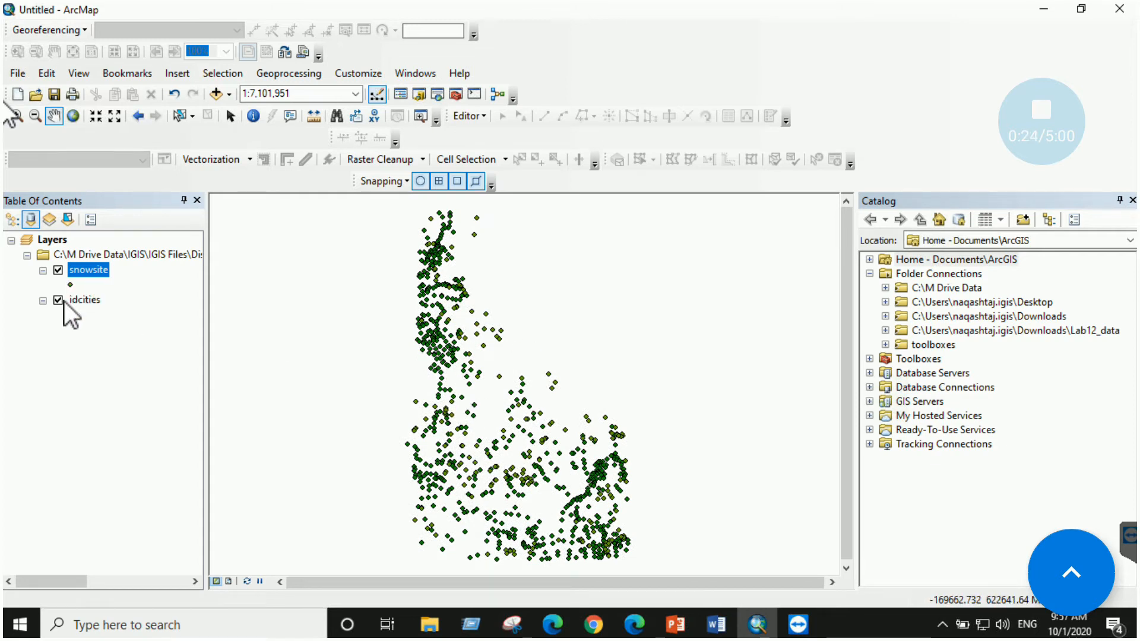
pyautogui.click(71, 285)
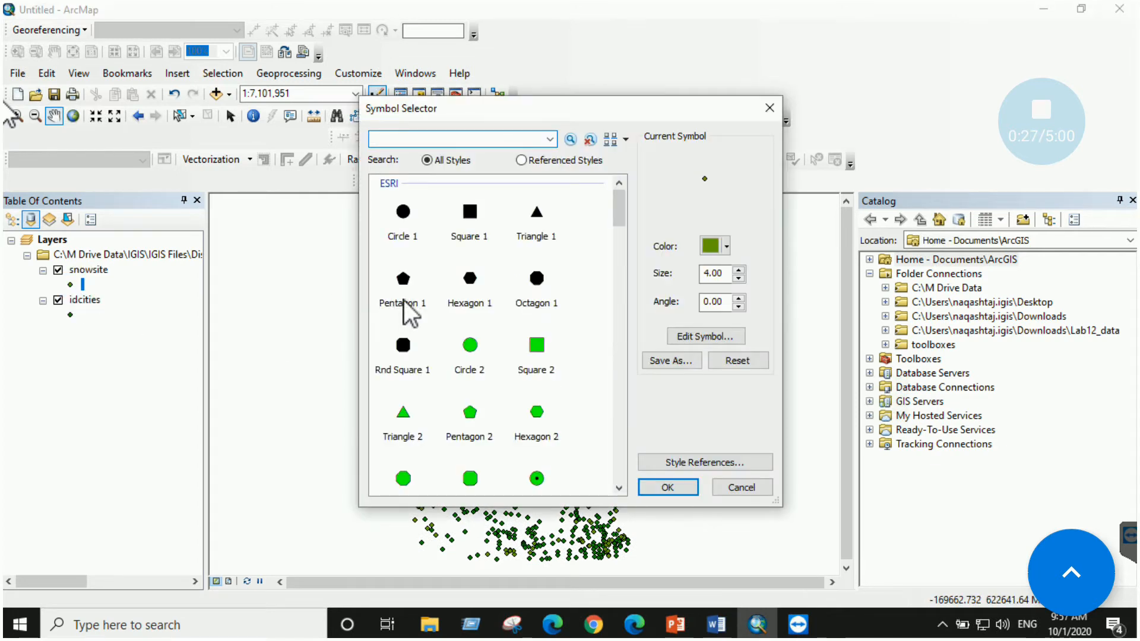
pyautogui.click(470, 347)
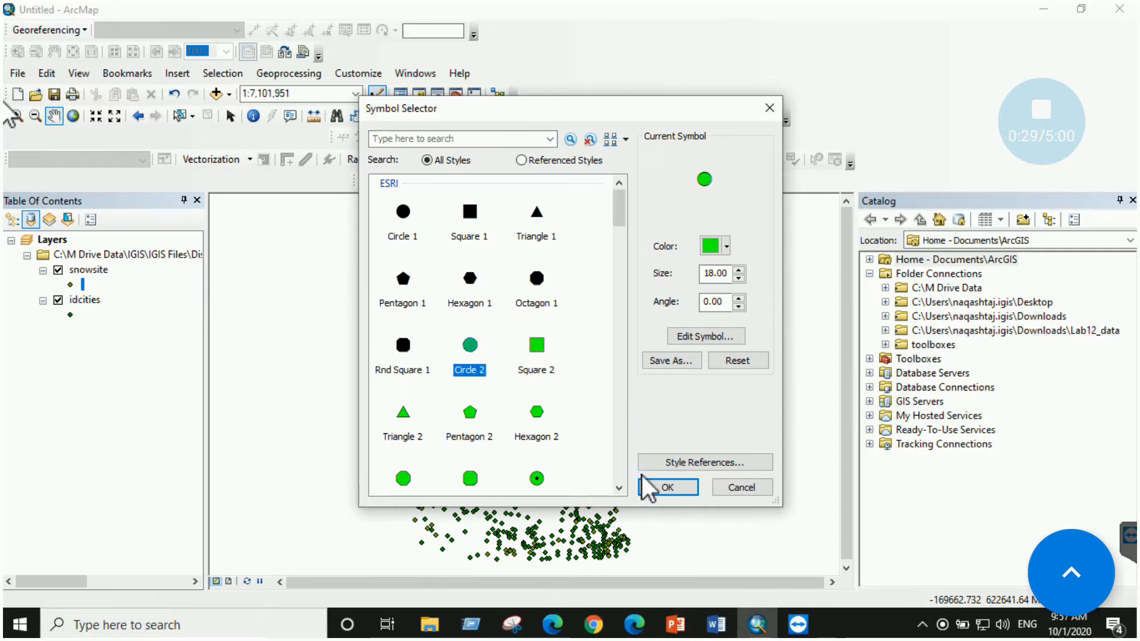
pyautogui.click(659, 487)
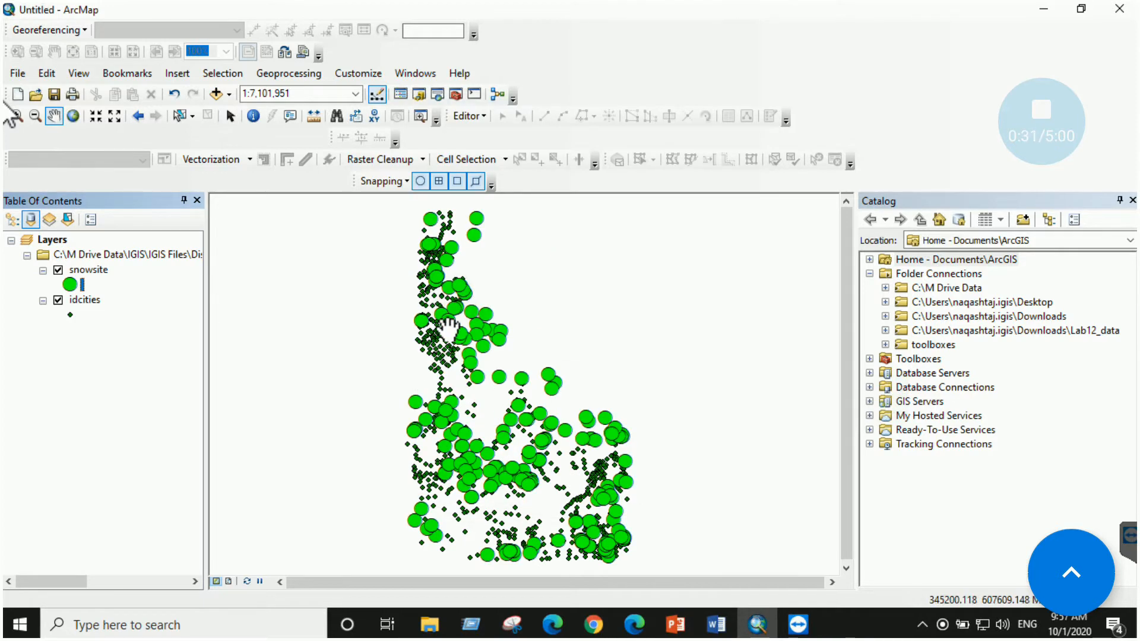
# Hide the snowsite layer to view the idcities points alone and turn it back on
pyautogui.moveTo(553, 469); pyautogui.dragTo(548, 440)
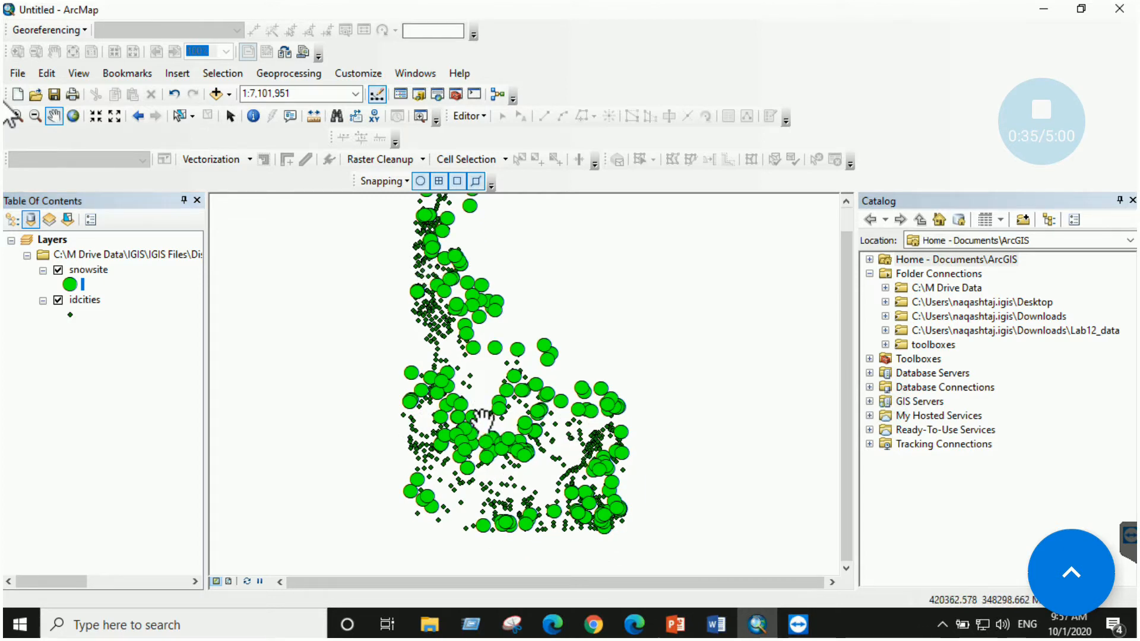
pyautogui.click(59, 270)
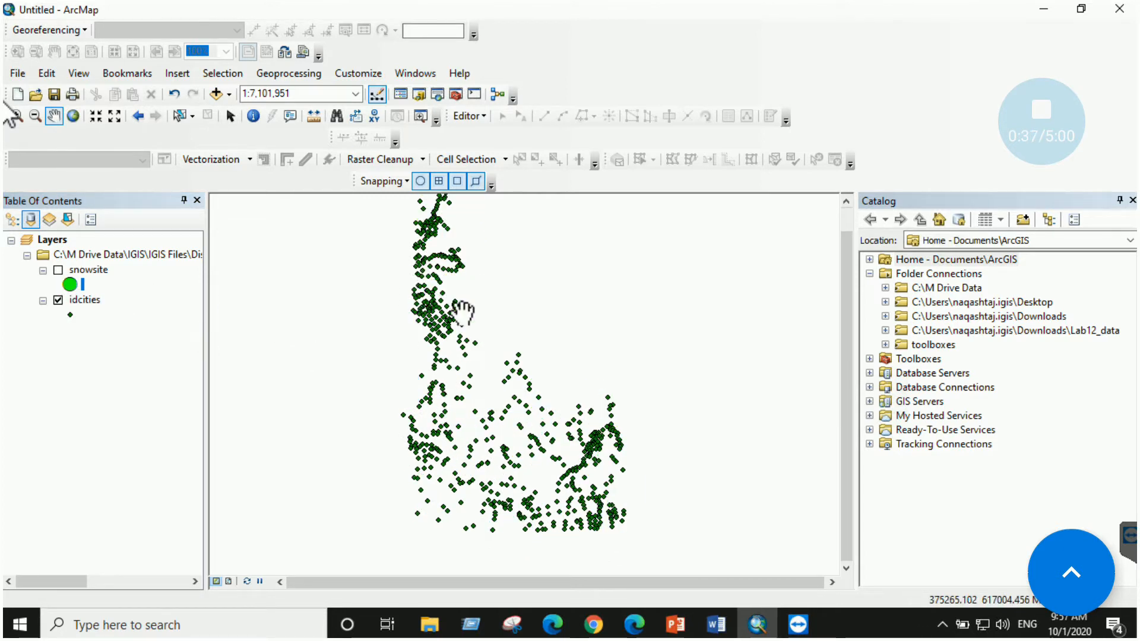
pyautogui.click(58, 270)
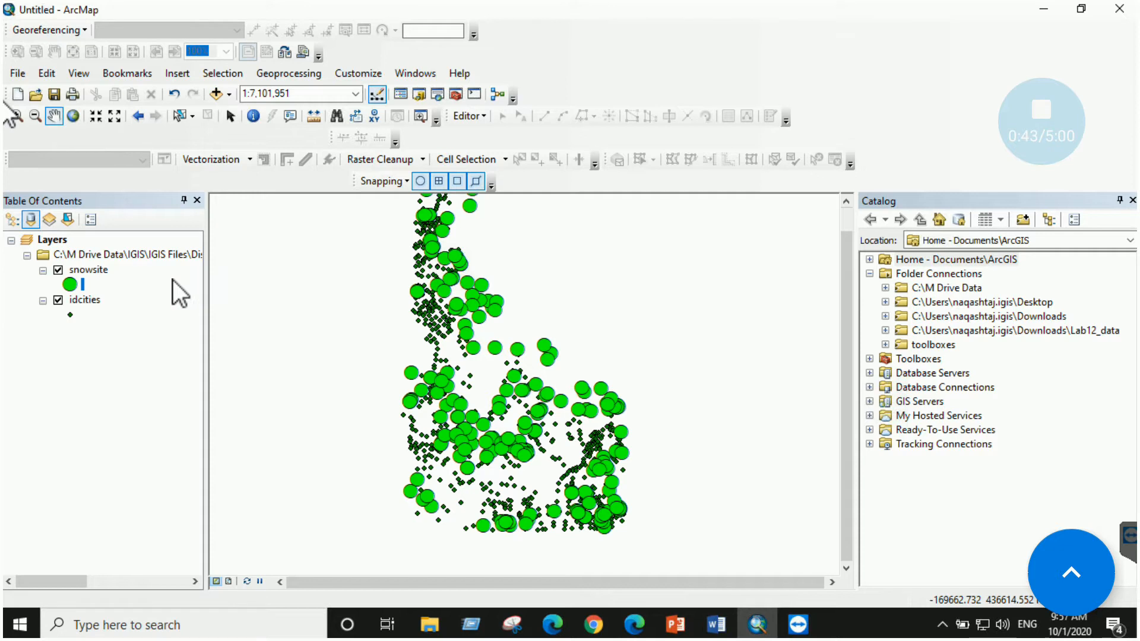
# Switch to the Chap11 document in Word and read the instructions for selecting Sun Valley from idcities by attributes
pyautogui.click(716, 623)
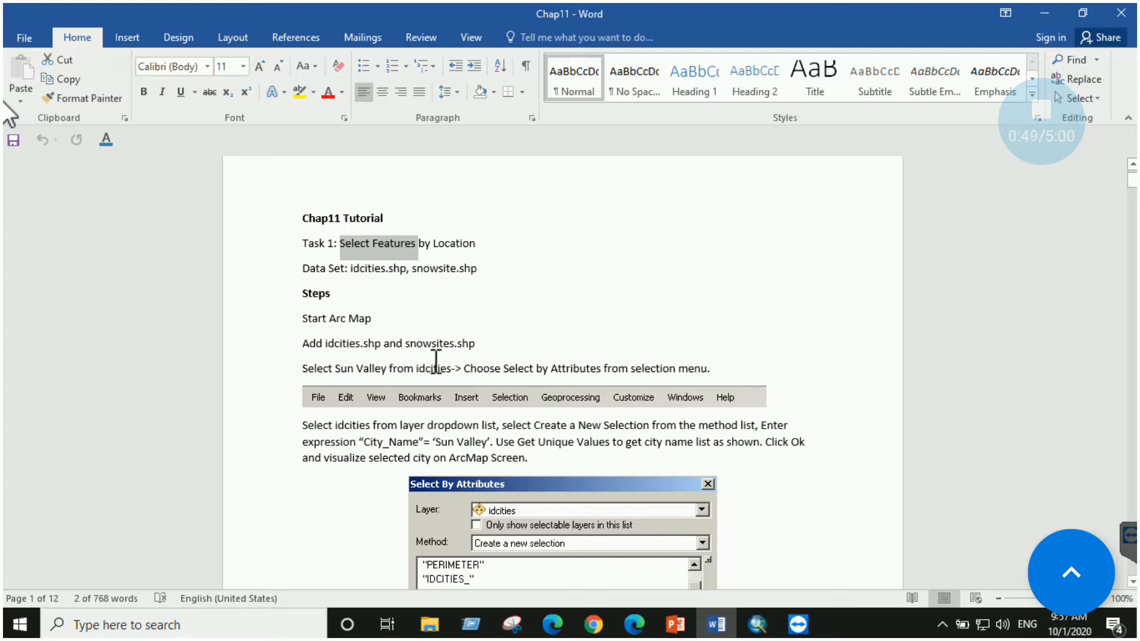
pyautogui.scroll(-1, 410, 371)
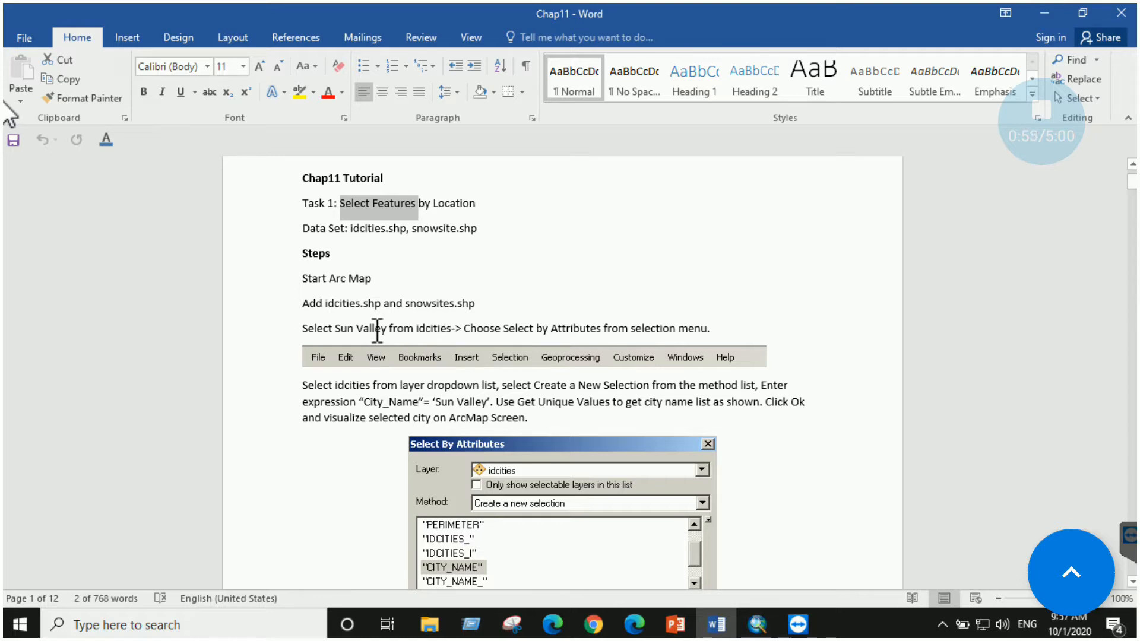
pyautogui.moveTo(388, 329); pyautogui.dragTo(349, 329)
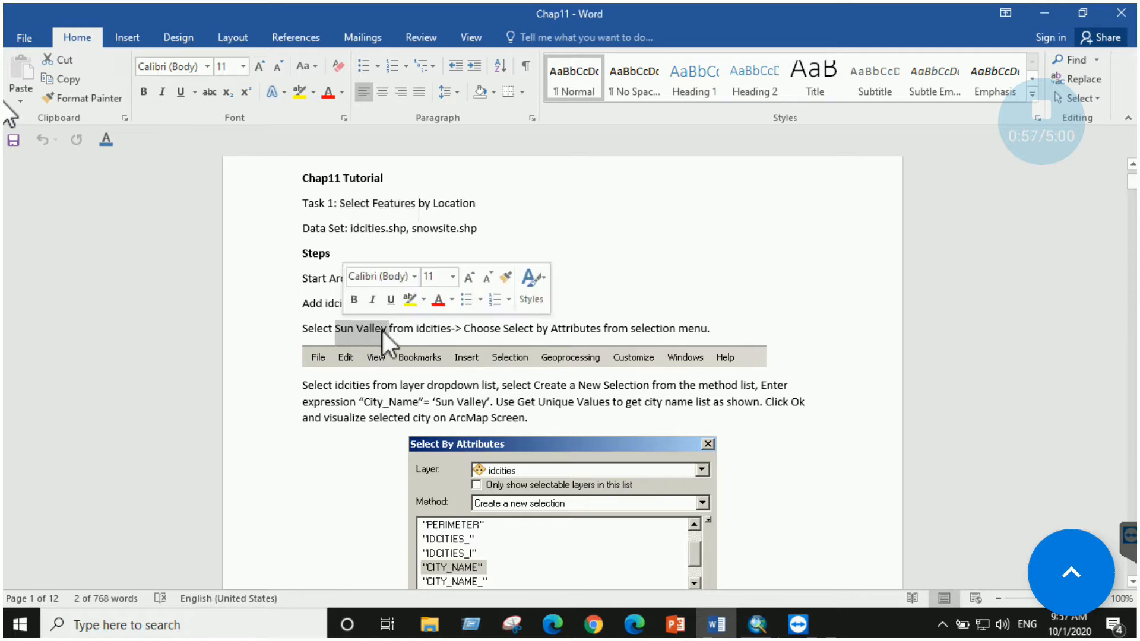
pyautogui.scroll(-3, 557, 506)
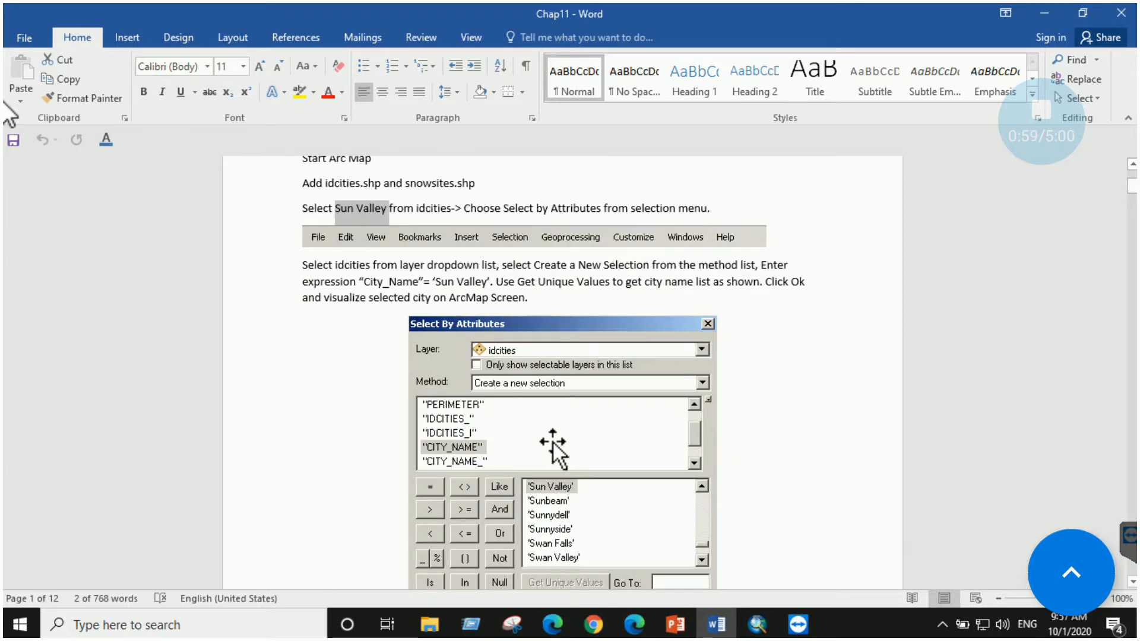
pyautogui.scroll(-1, 553, 443)
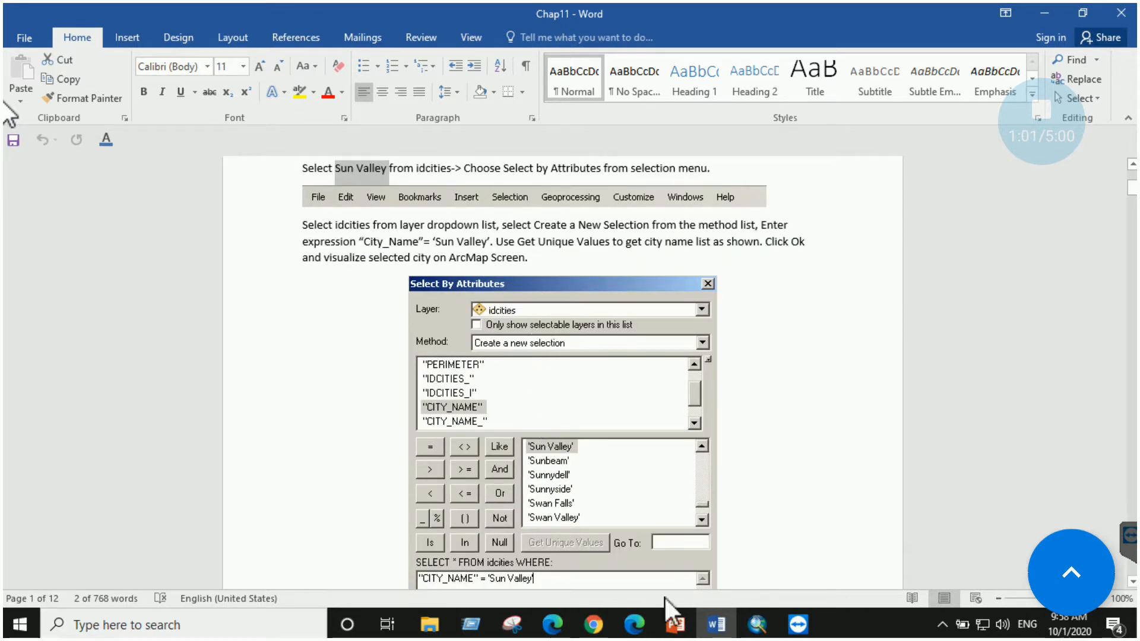
# Switch back to ArcMap, open the idcities attribute table and bring up Select by Attributes for it
pyautogui.click(758, 624)
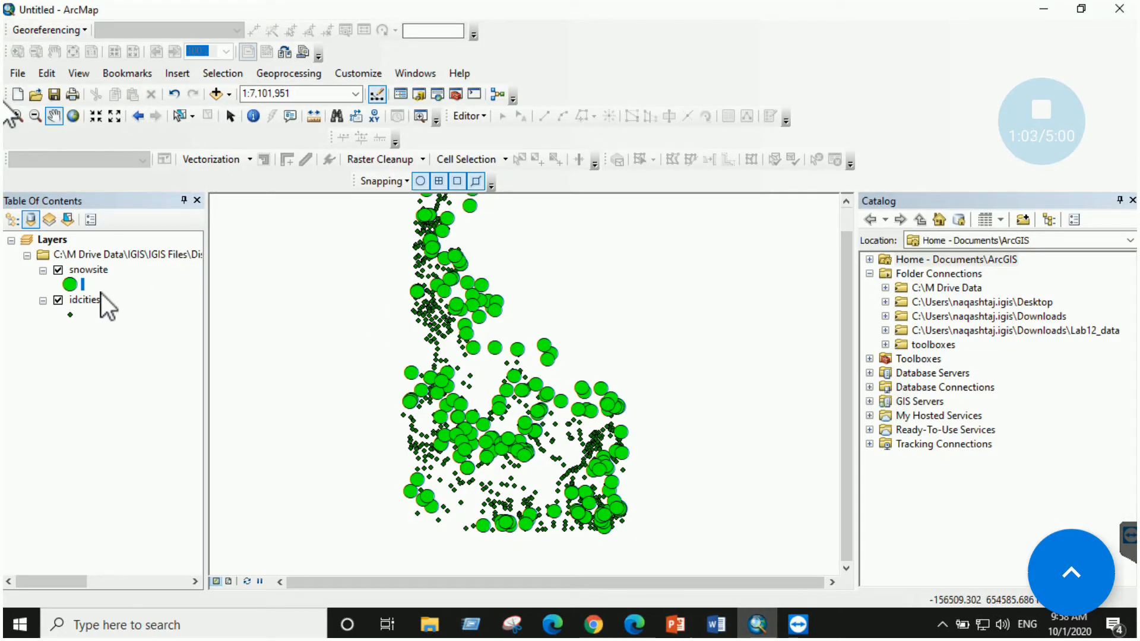
pyautogui.click(84, 300)
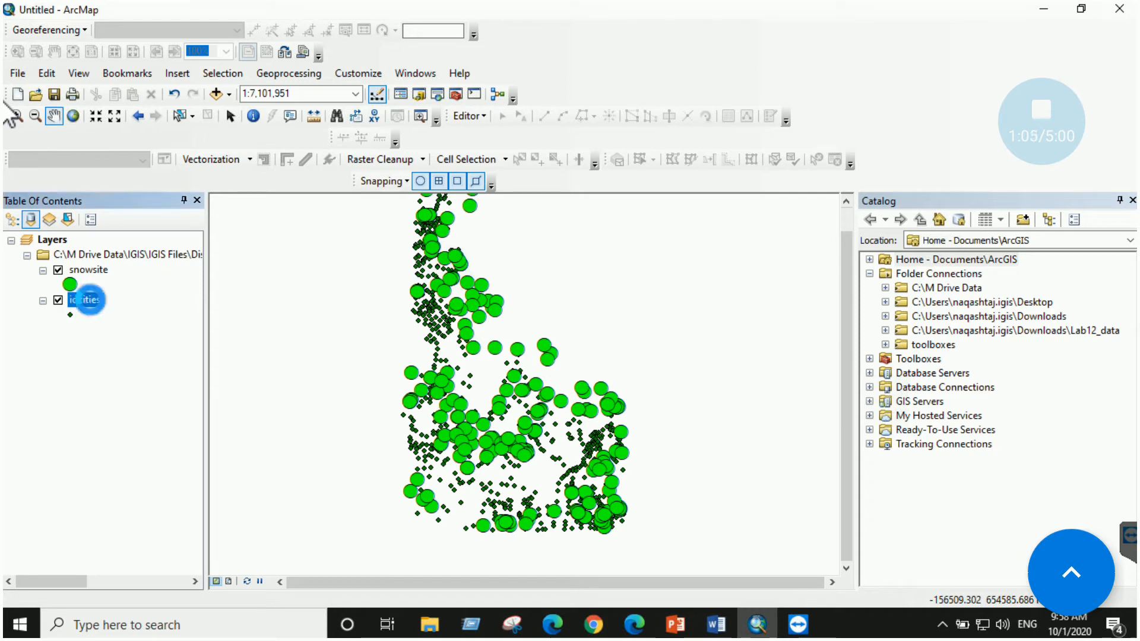
pyautogui.rightClick(84, 301)
pyautogui.click(124, 295)
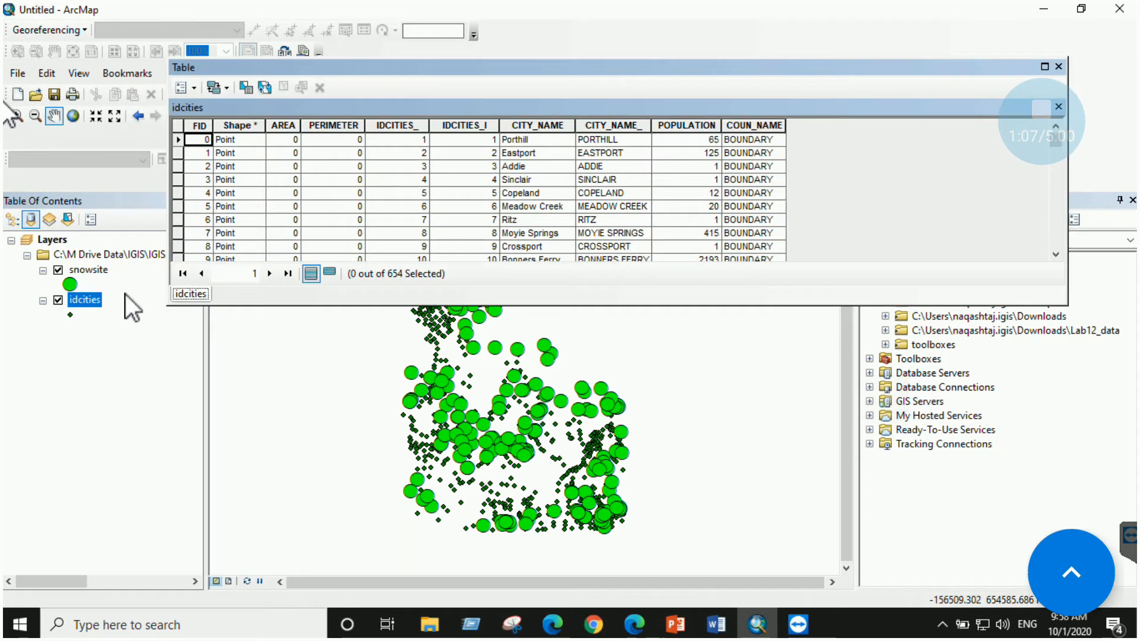
pyautogui.click(194, 89)
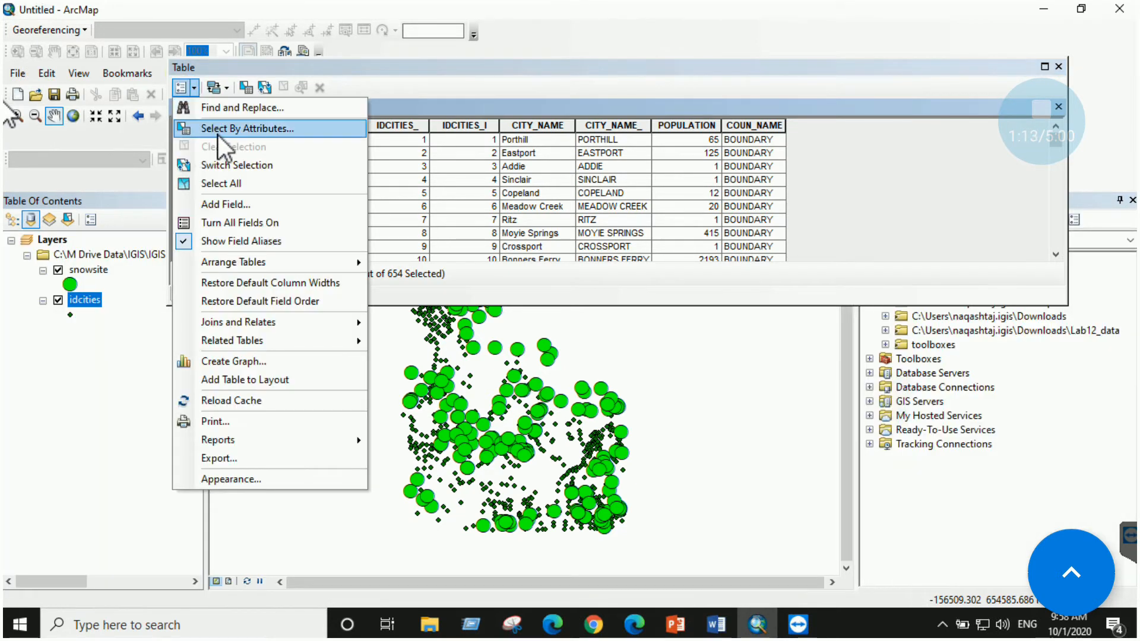
pyautogui.click(214, 129)
pyautogui.moveTo(140, 46); pyautogui.dragTo(333, 132)
# Start the WHERE clause with "CITY_NAME" = and load the unique values of that field
pyautogui.scroll(-1, 269, 234)
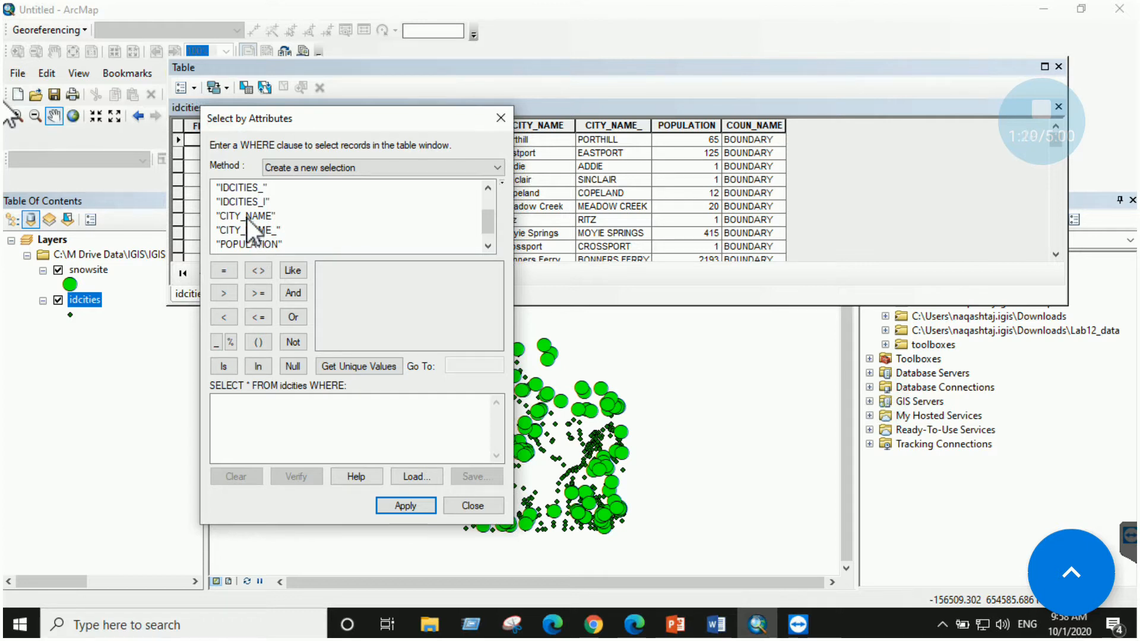
pyautogui.click(723, 628)
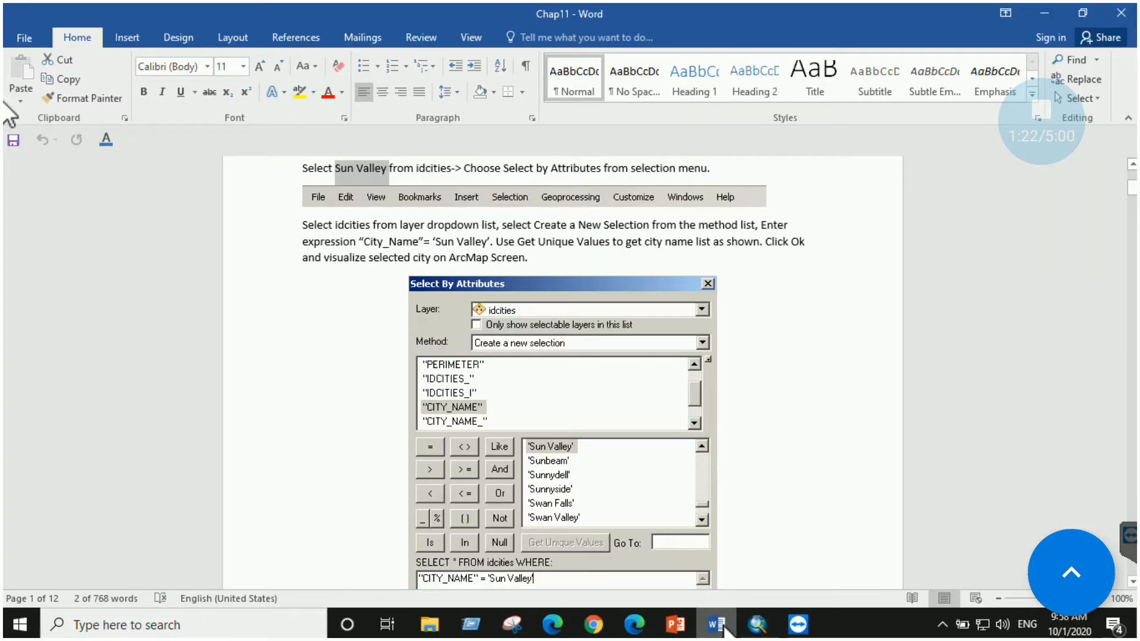
pyautogui.click(757, 624)
pyautogui.doubleClick(244, 216)
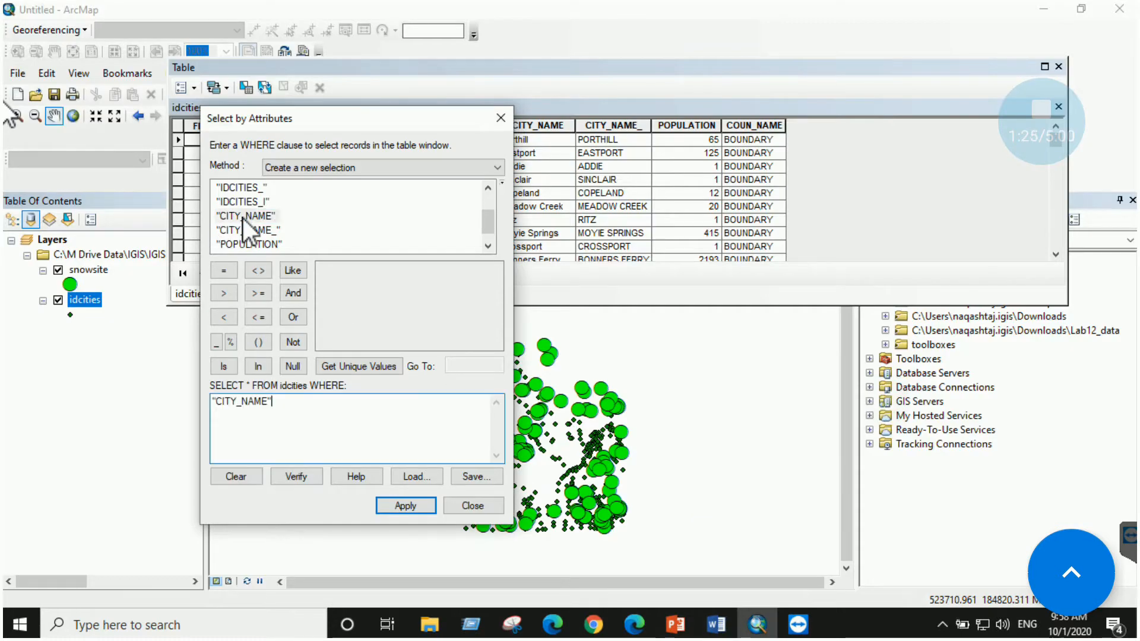
pyautogui.click(225, 273)
pyautogui.click(354, 361)
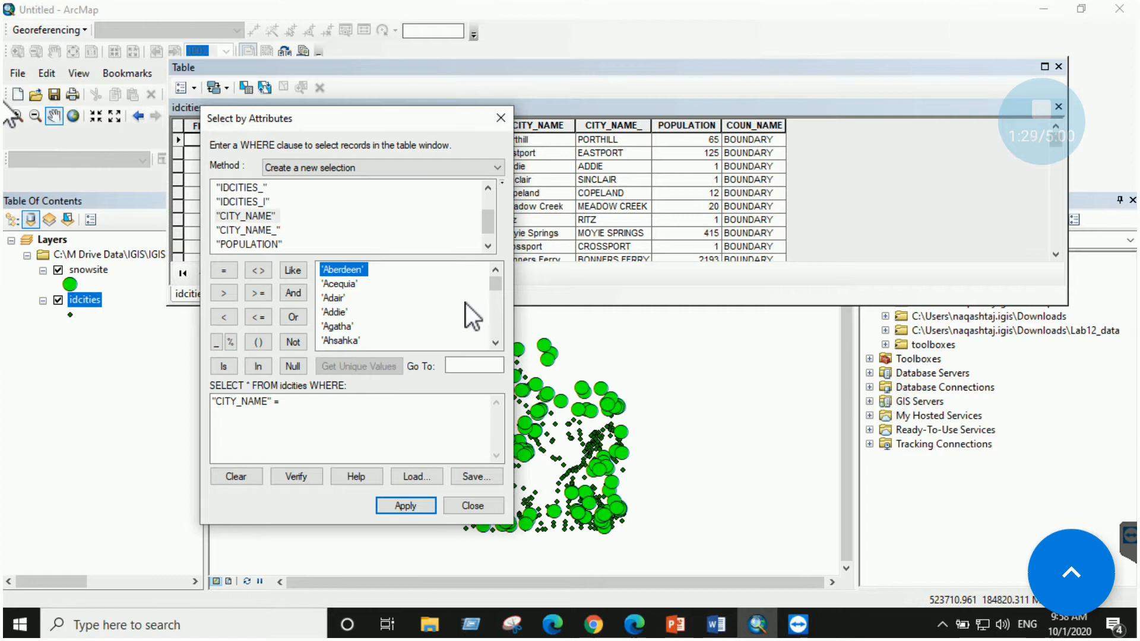
# Complete the WHERE clause with the value 'Sun Valley' so it reads "CITY_NAME" = 'Sun Valley'
pyautogui.moveTo(494, 290); pyautogui.dragTo(498, 341)
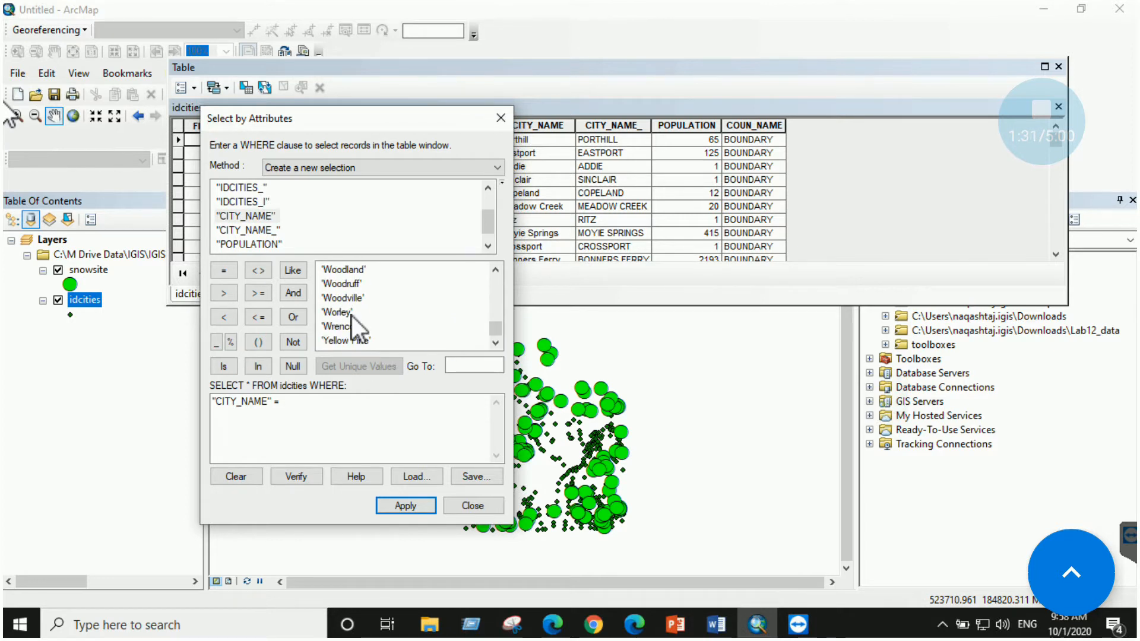
pyautogui.scroll(12, 350, 316)
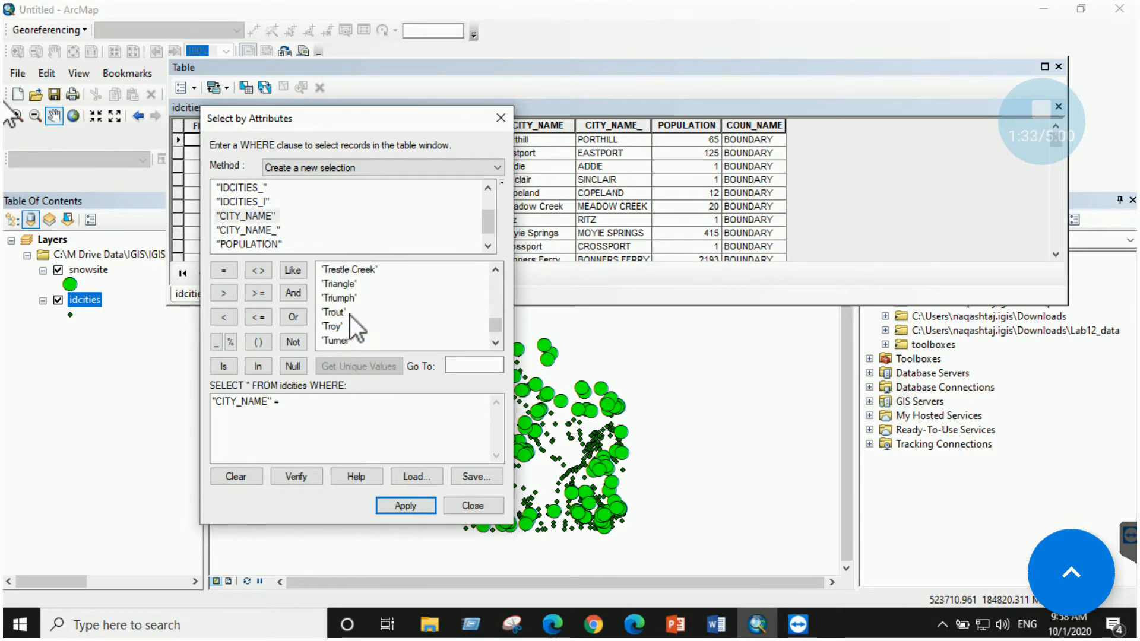
pyautogui.scroll(5, 349, 315)
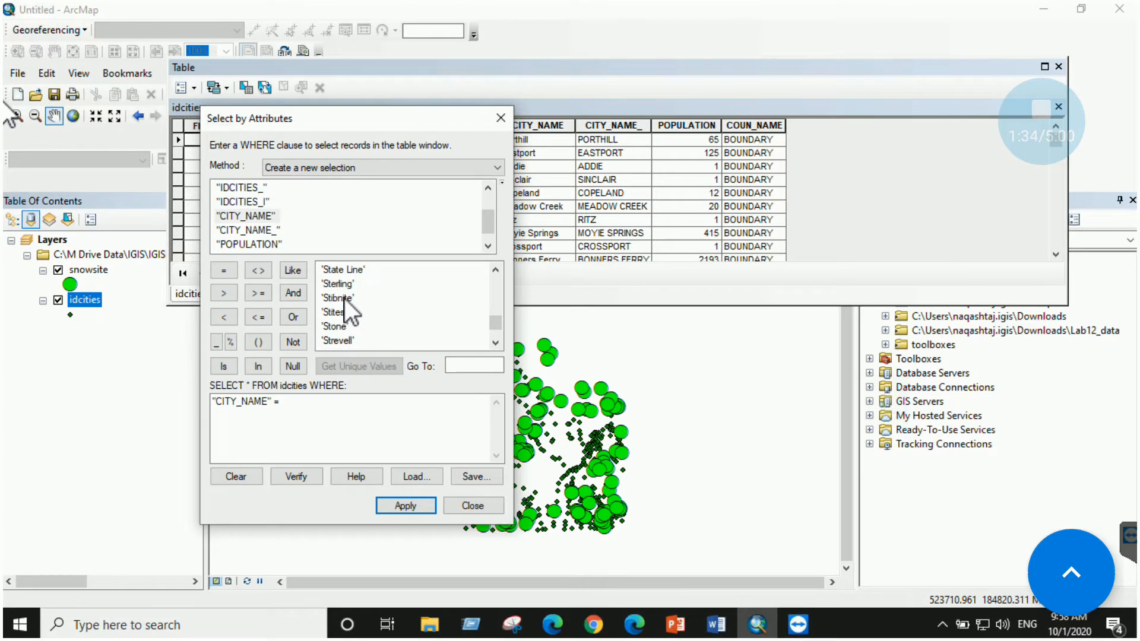
pyautogui.scroll(5, 344, 298)
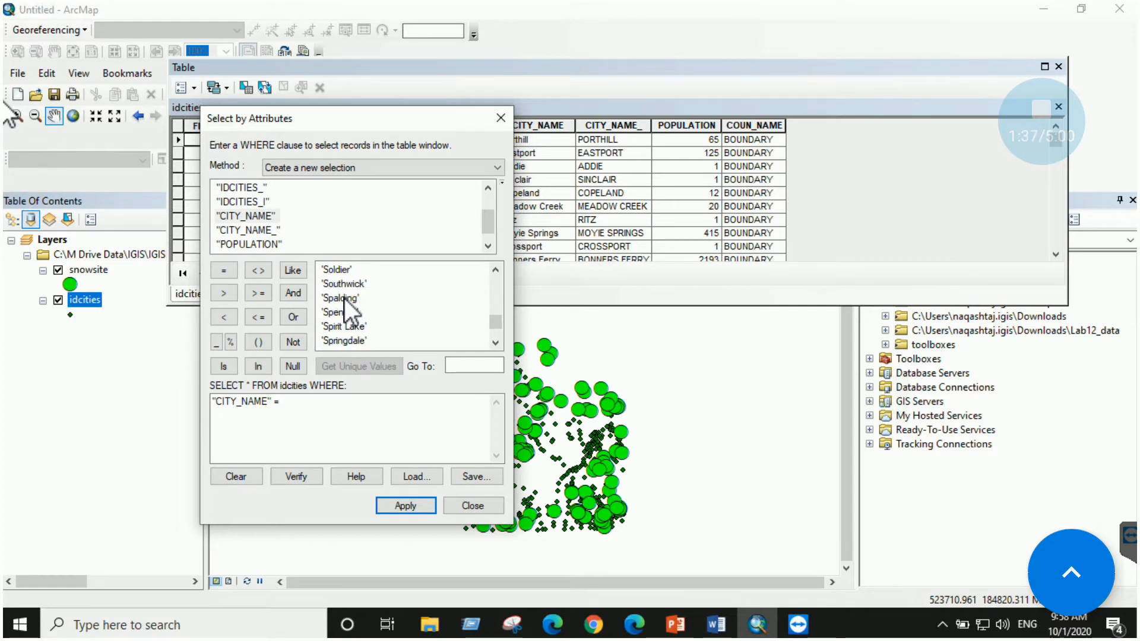
pyautogui.scroll(-6, 346, 321)
pyautogui.scroll(-1, 347, 339)
pyautogui.doubleClick(347, 326)
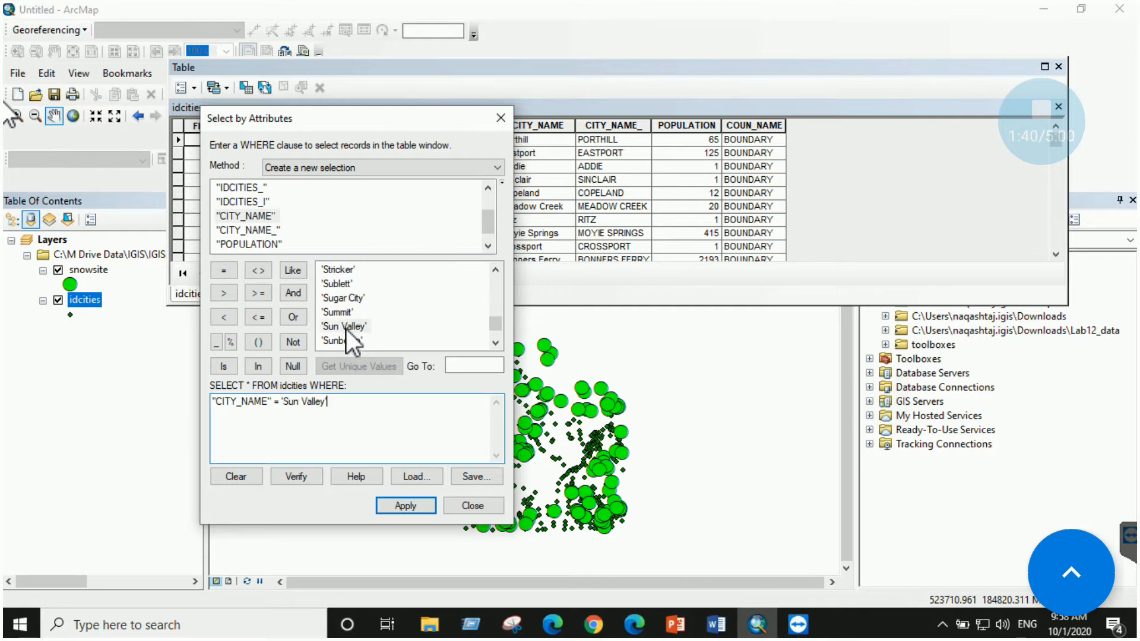
# Verify the WHERE clause and apply it to select Sun Valley in idcities
pyautogui.click(300, 479)
pyautogui.click(635, 367)
pyautogui.click(423, 506)
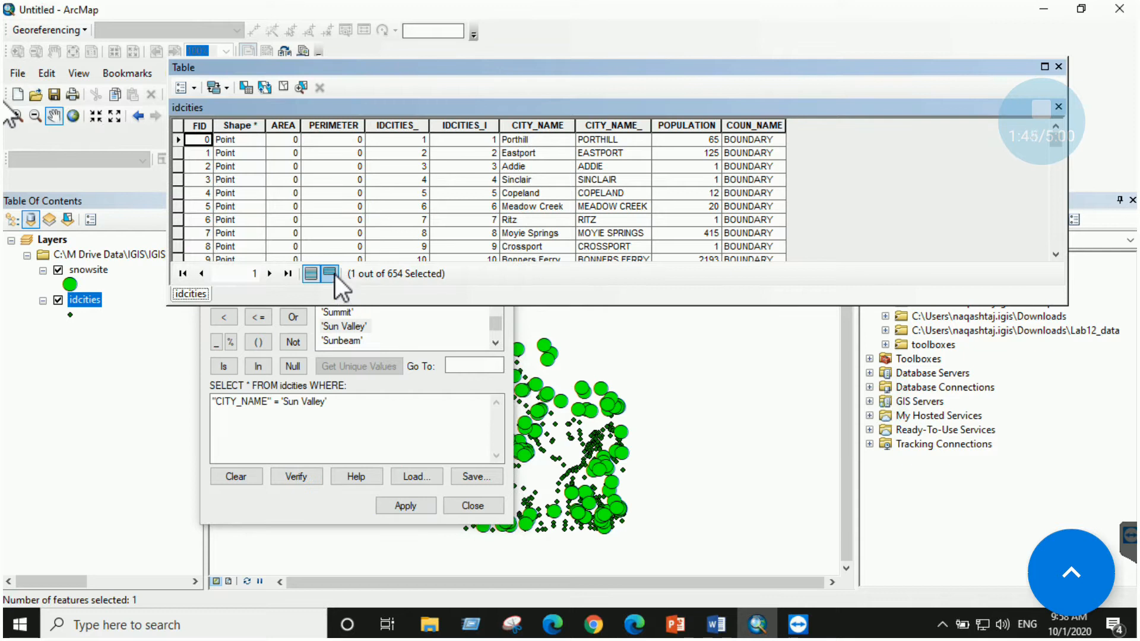
# Show only the selected record in the idcities table, close the table and examine the selected city on the map
pyautogui.click(333, 274)
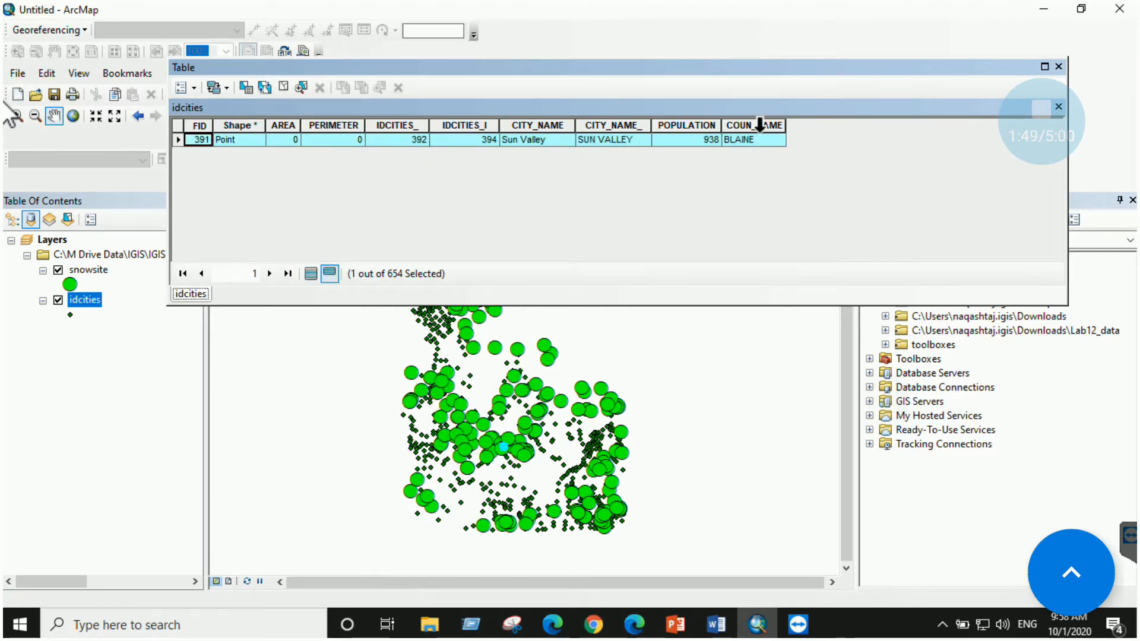
pyautogui.click(1058, 66)
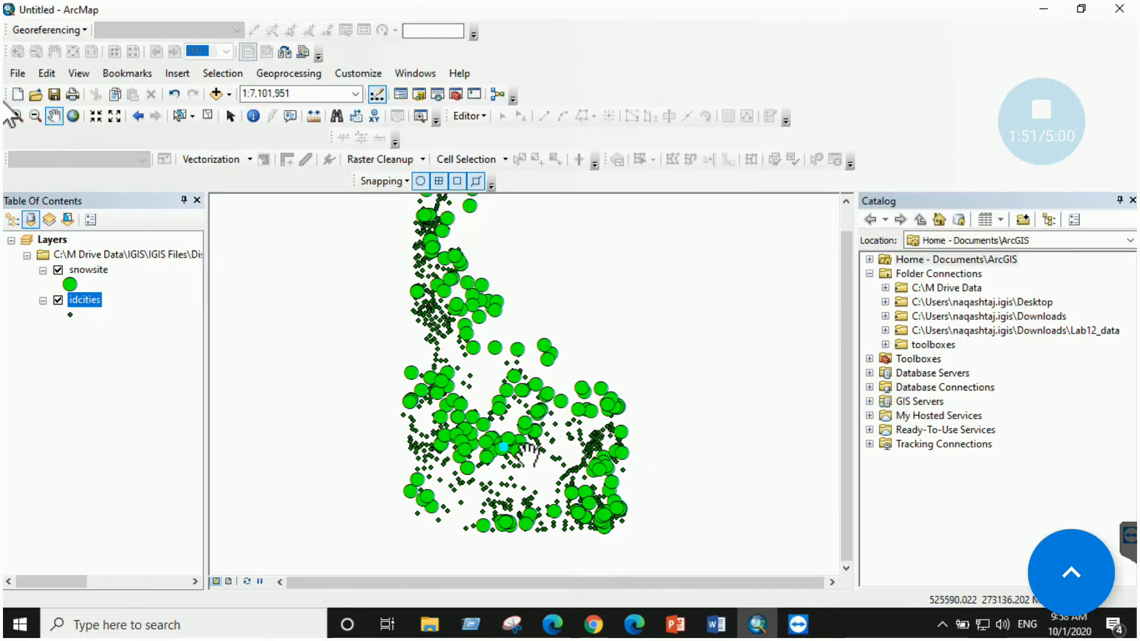
pyautogui.scroll(-5, 521, 454)
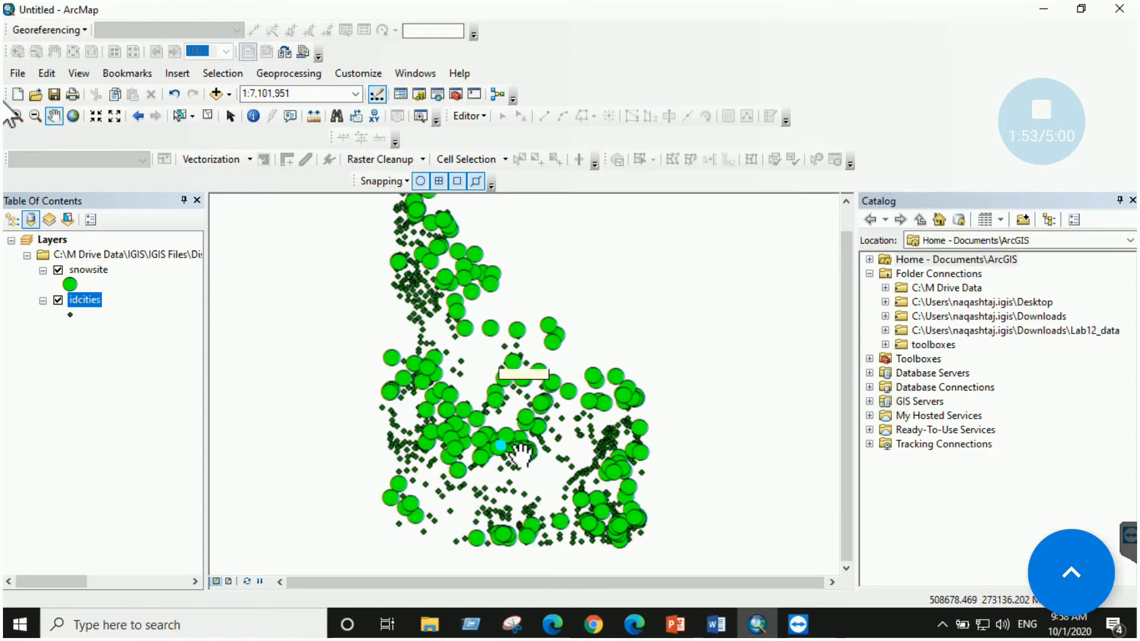
pyautogui.scroll(-2, 437, 432)
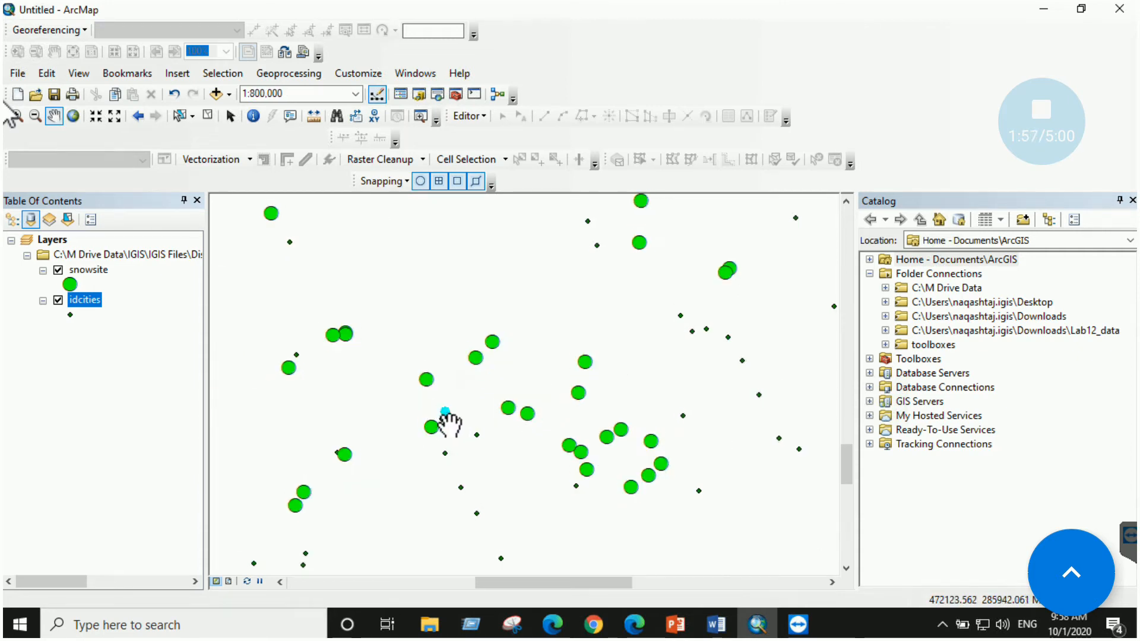
# Switch to the Chap11 document in Word and read the next task about snow courses within 40 miles of Sun Valley
pyautogui.click(716, 625)
pyautogui.scroll(-10, 497, 362)
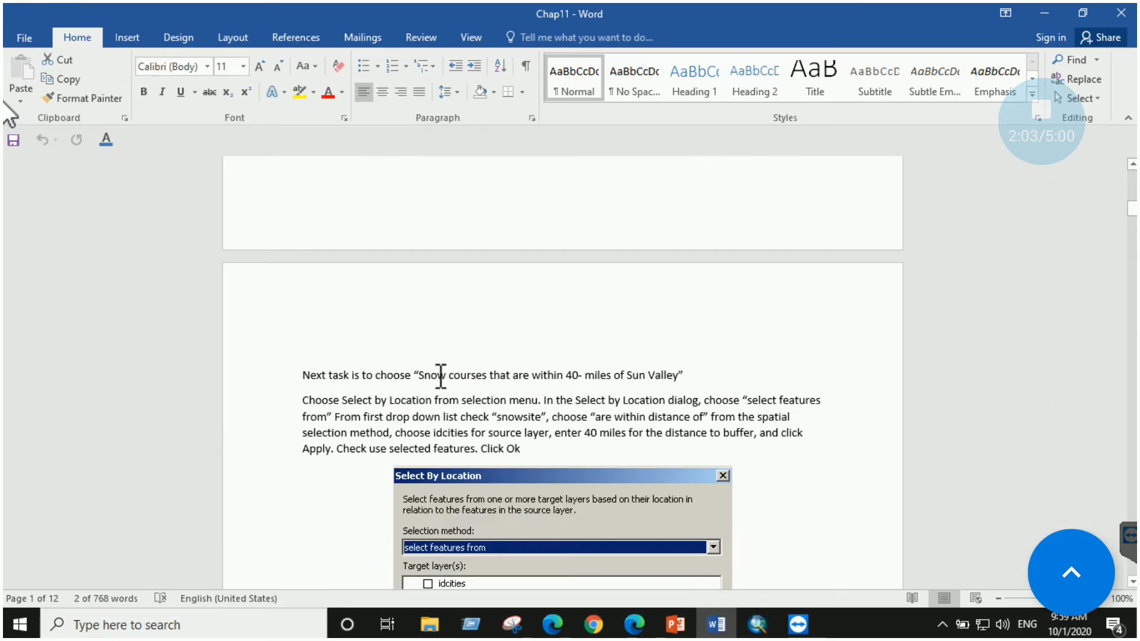
pyautogui.moveTo(423, 376); pyautogui.dragTo(679, 382)
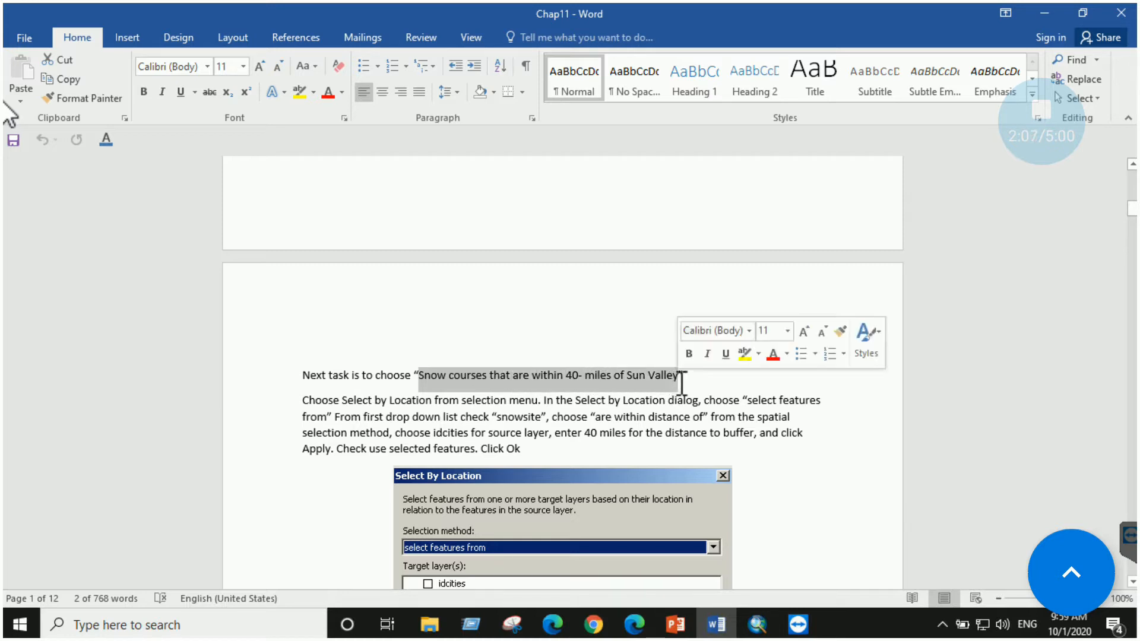
# Switch back to ArcMap and open Select By Location with the selection method "select features from"
pyautogui.click(758, 624)
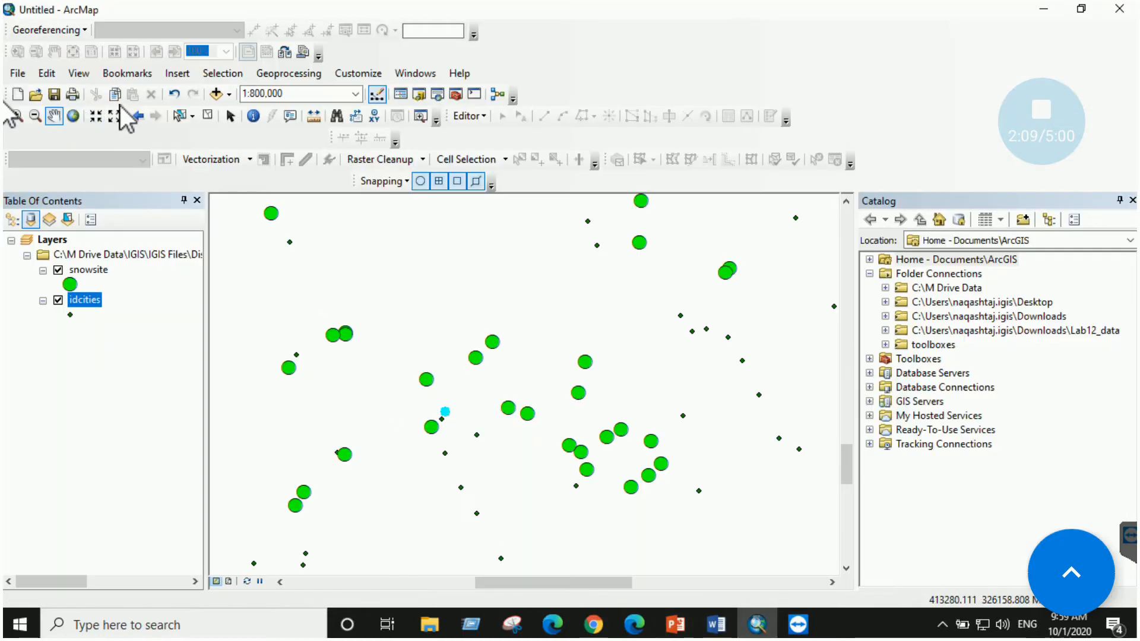
pyautogui.click(235, 78)
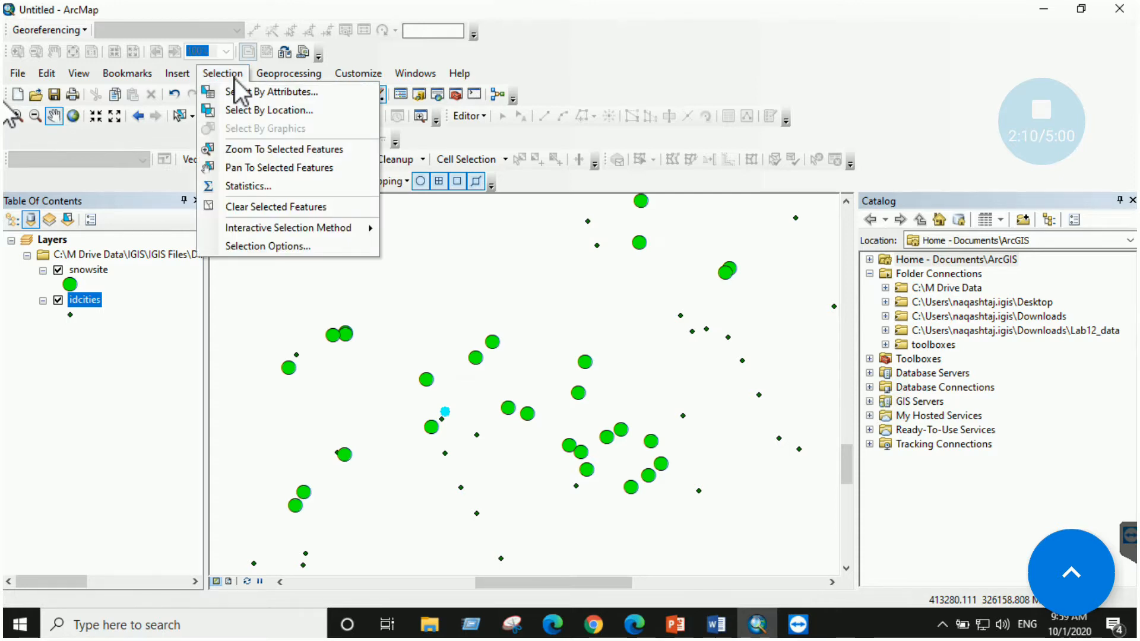
pyautogui.click(278, 111)
pyautogui.moveTo(125, 15); pyautogui.dragTo(288, 96)
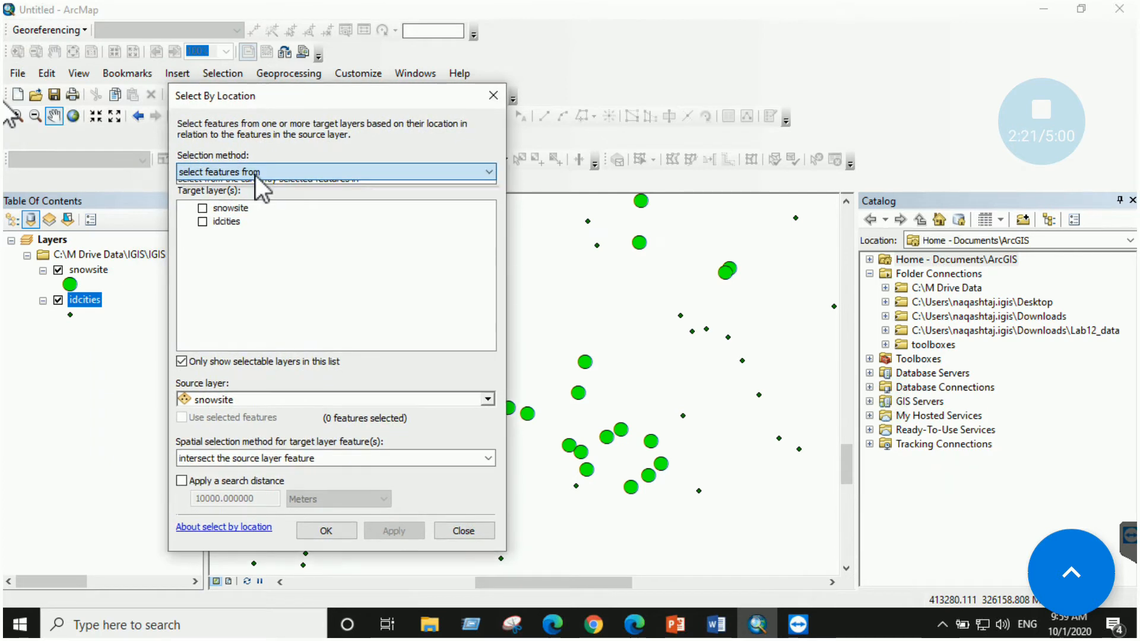
pyautogui.click(255, 172)
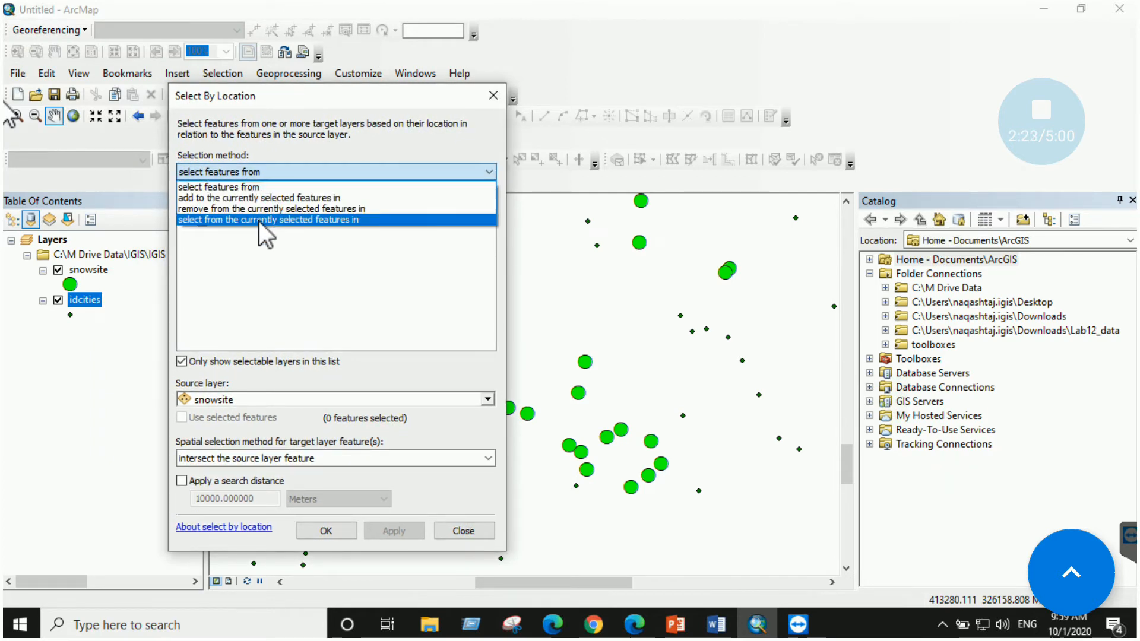
pyautogui.click(337, 187)
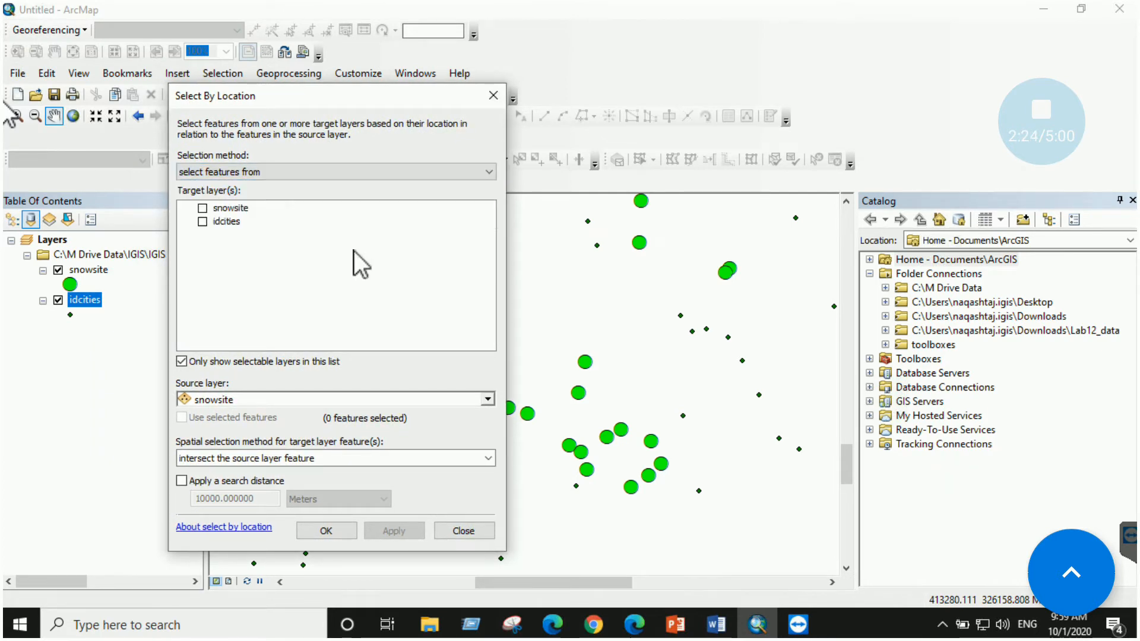
# Switch to the Chap11 document in Word and review the Select By Location settings shown in its example dialog
pyautogui.click(716, 623)
pyautogui.scroll(-3, 550, 425)
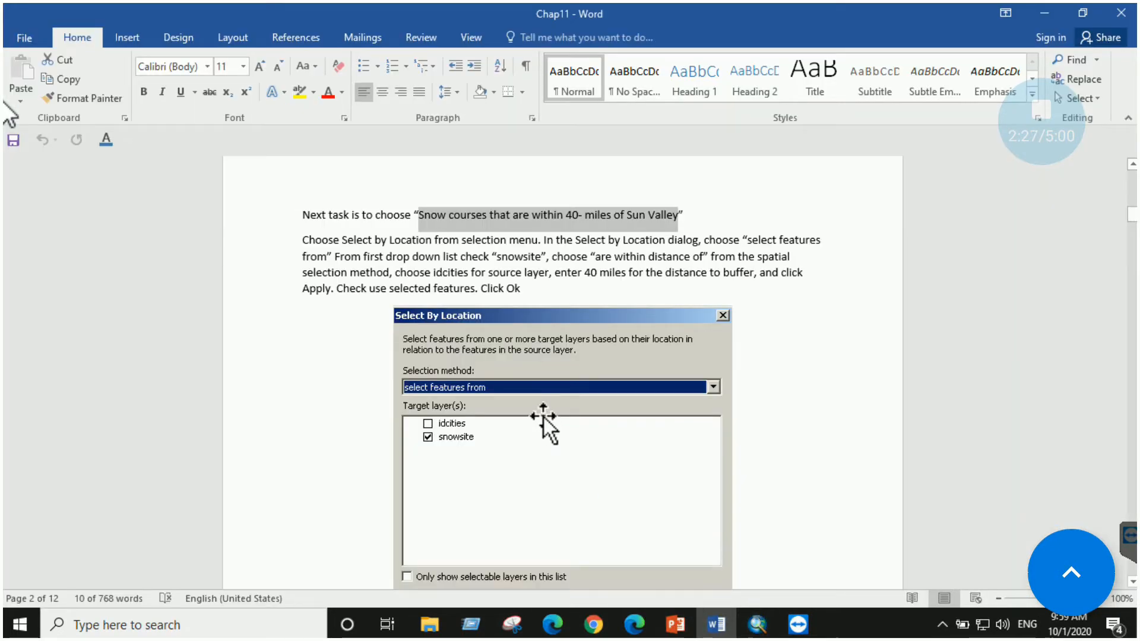
pyautogui.scroll(-2, 534, 410)
pyautogui.scroll(-1, 524, 400)
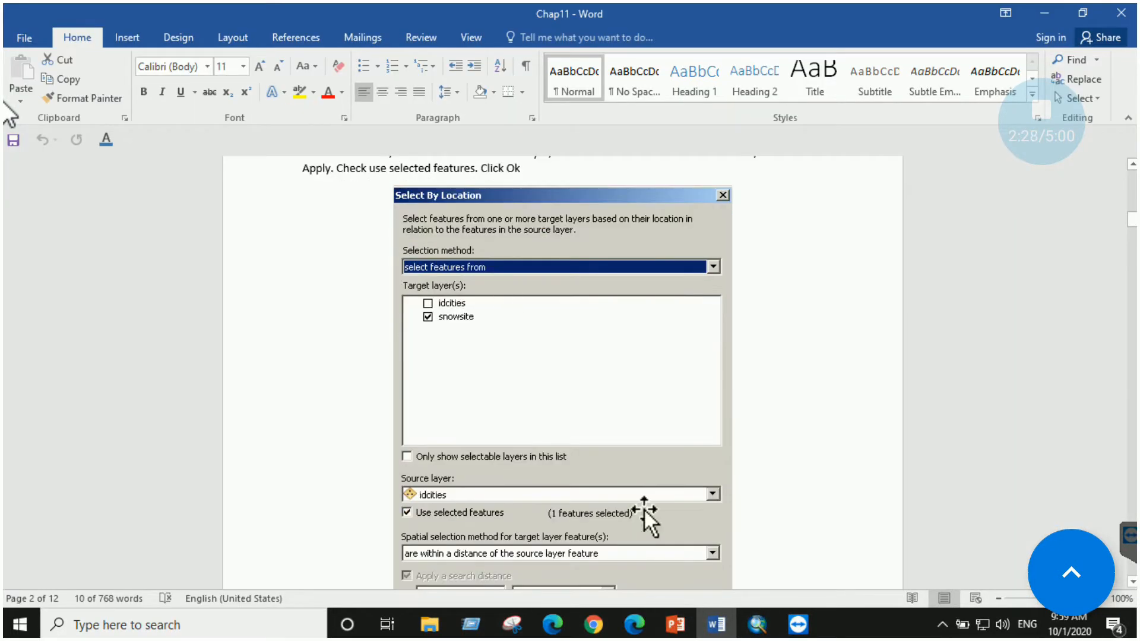
# Back in ArcMap, target snowsite with idcities as source layer, using the method "are within a distance of the source layer feature"
pyautogui.click(750, 631)
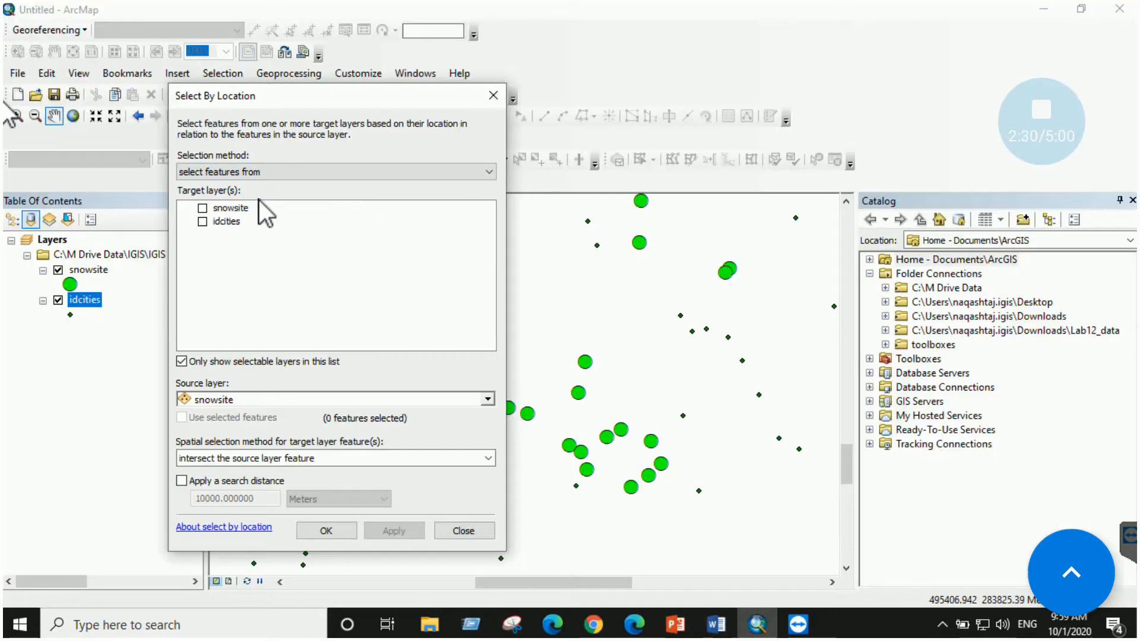
pyautogui.click(203, 208)
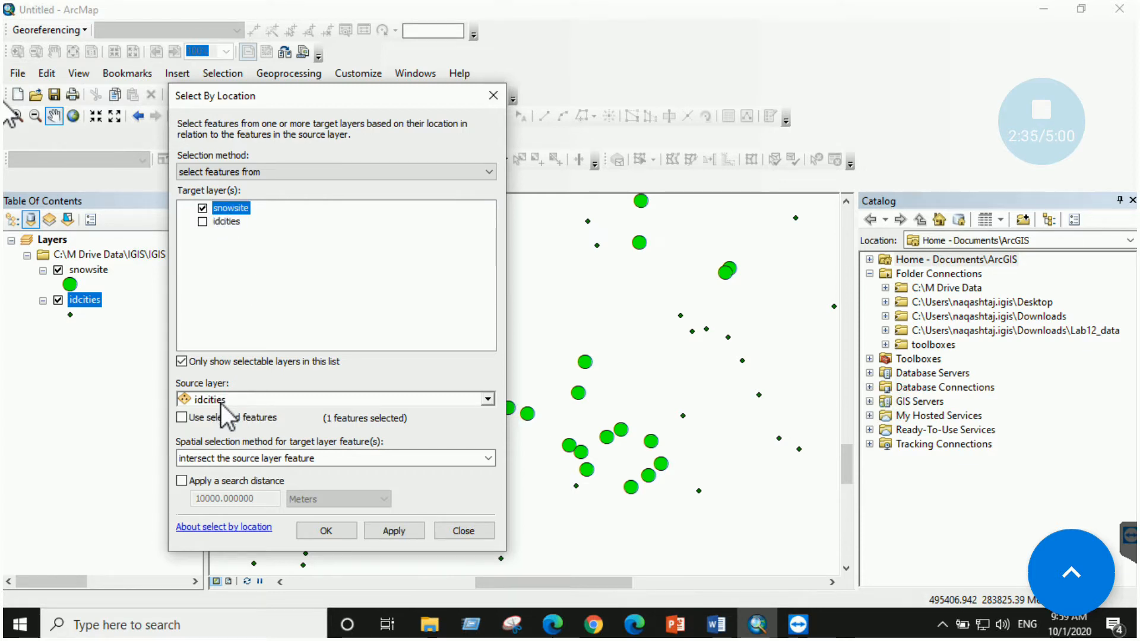
pyautogui.click(264, 461)
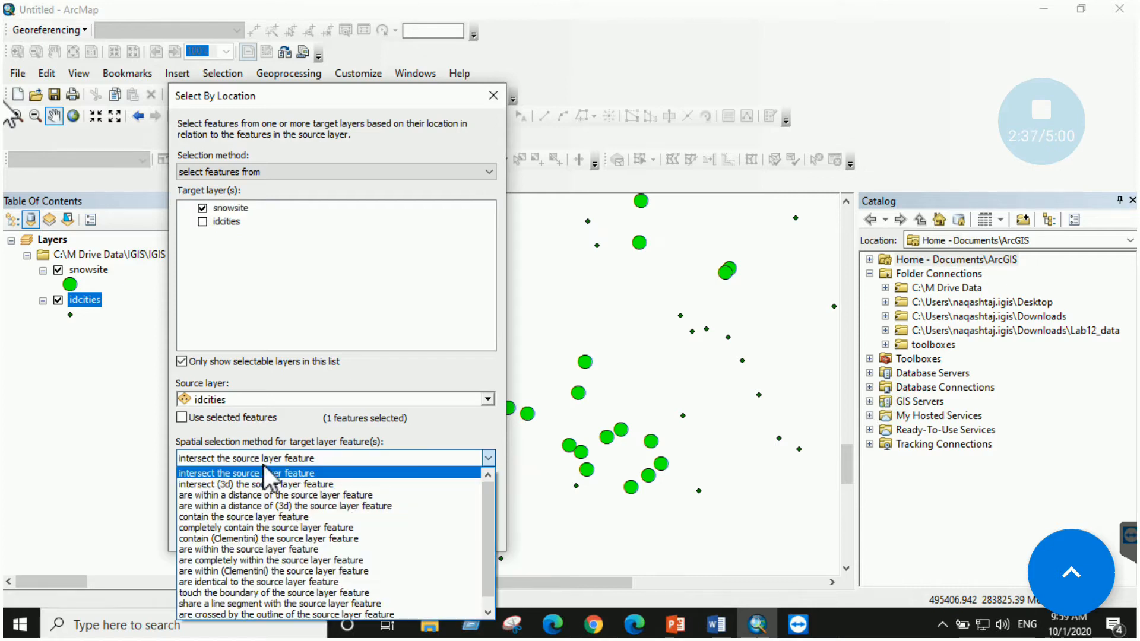
pyautogui.click(268, 495)
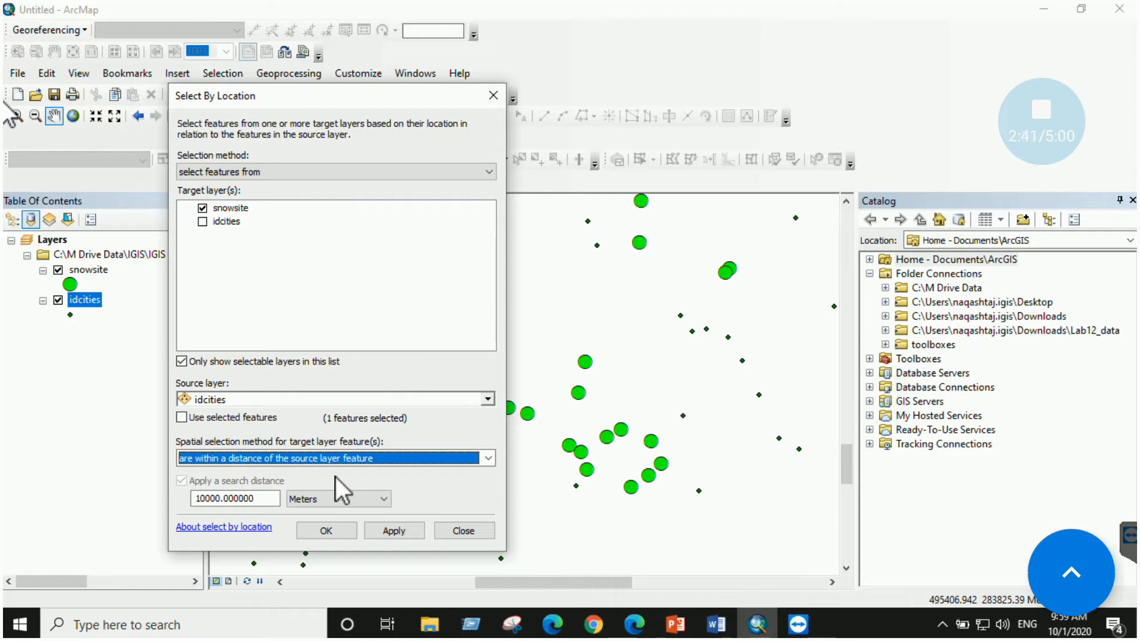
# Set the search distance to 40 Miles and run the selection by location, closing the dialog
pyautogui.click(266, 497)
pyautogui.doubleClick(267, 497)
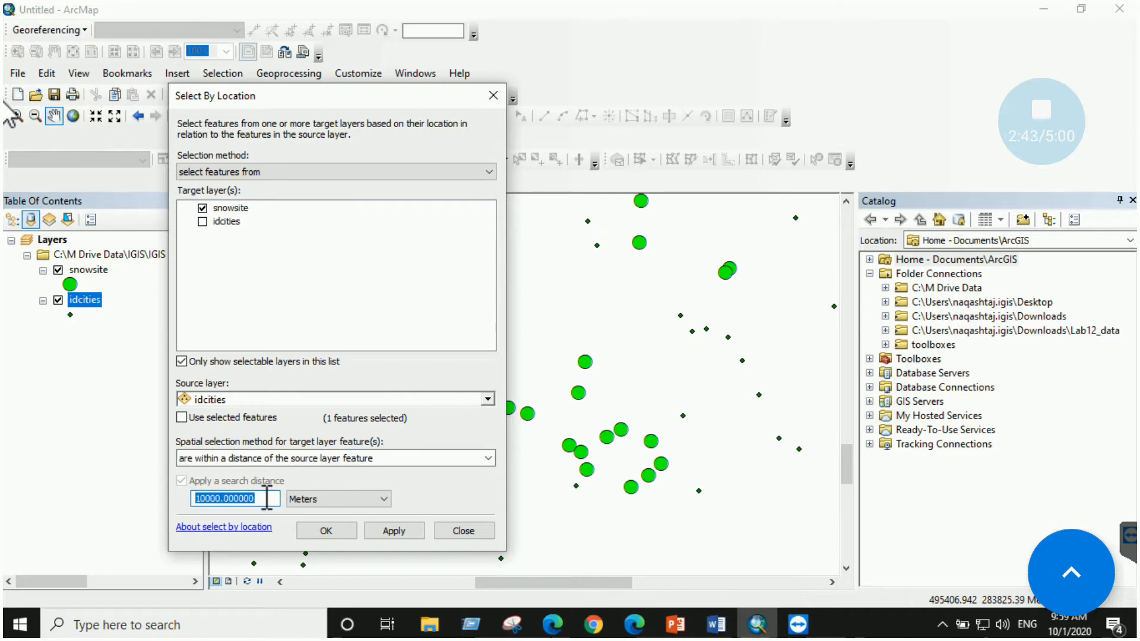
pyautogui.write('40')
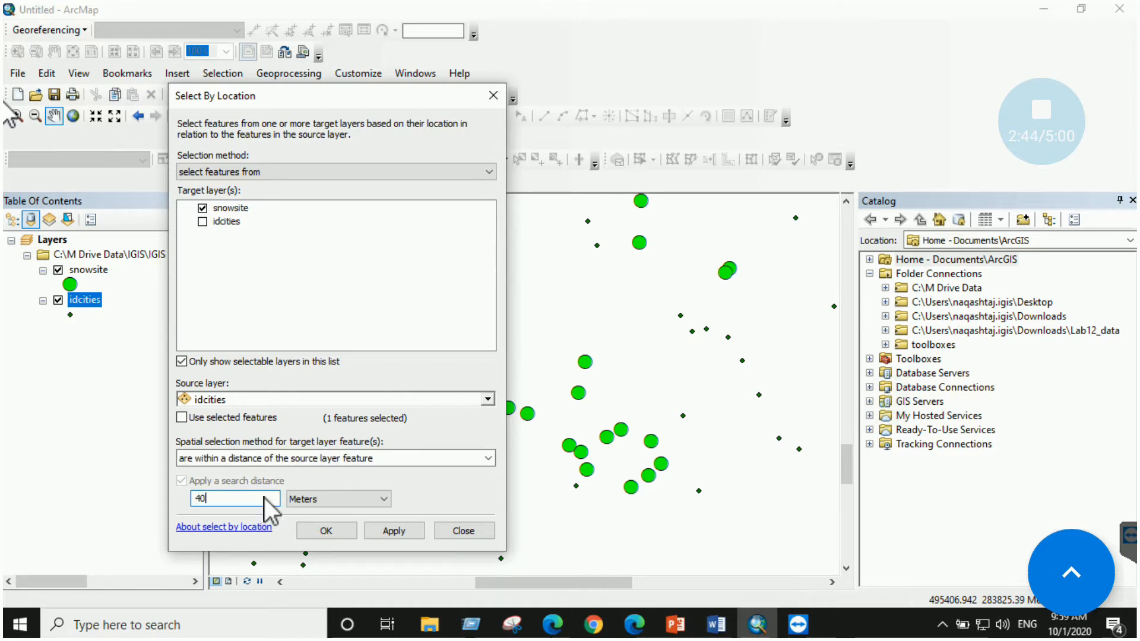
pyautogui.click(336, 503)
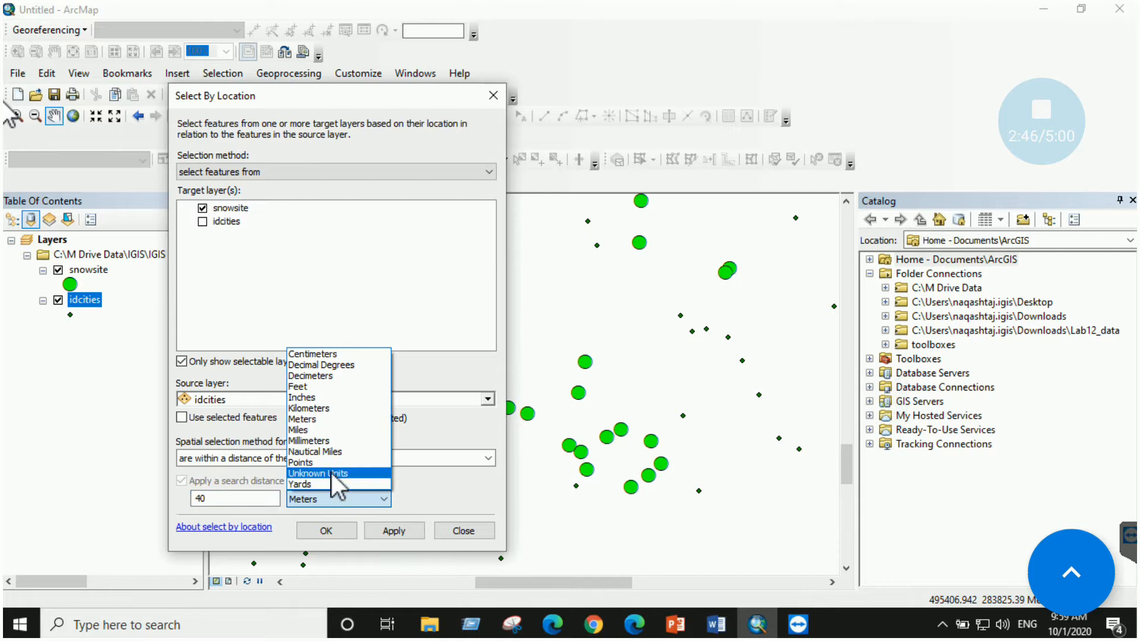
pyautogui.click(332, 431)
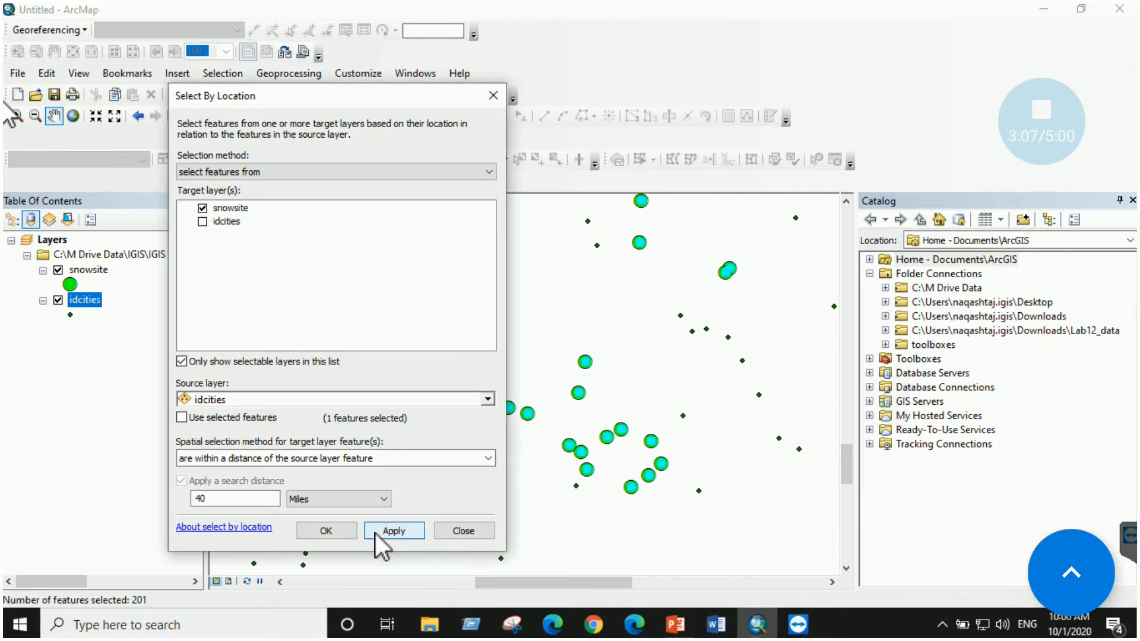
pyautogui.click(338, 535)
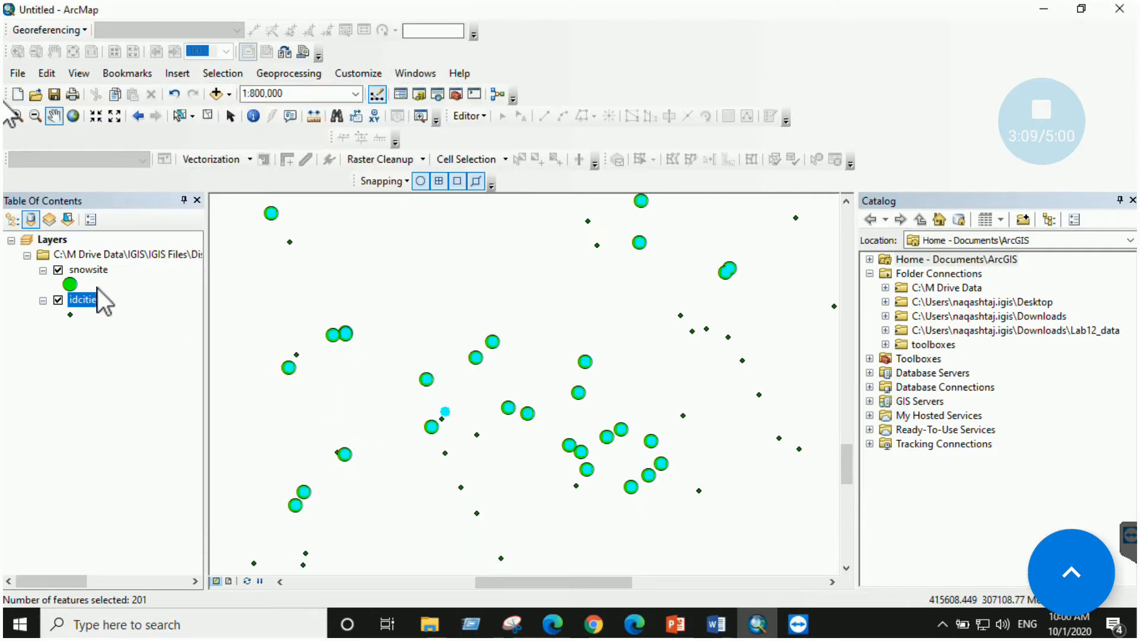
# Open the snowsite attribute table to check how many records are selected and close it
pyautogui.rightClick(98, 270)
pyautogui.click(181, 297)
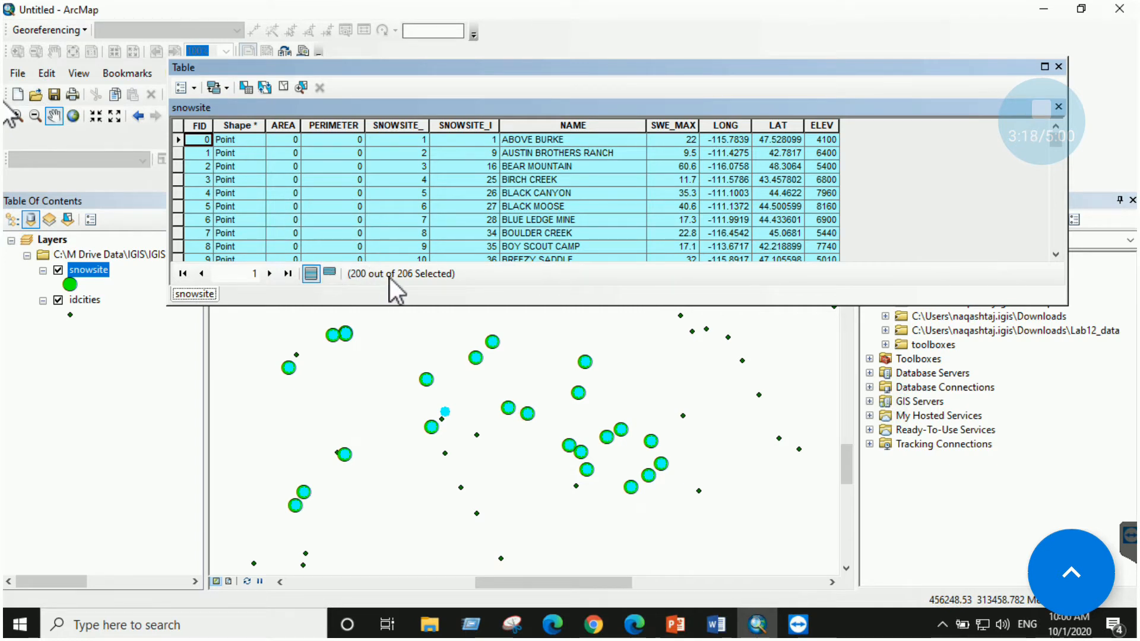
pyautogui.click(1057, 65)
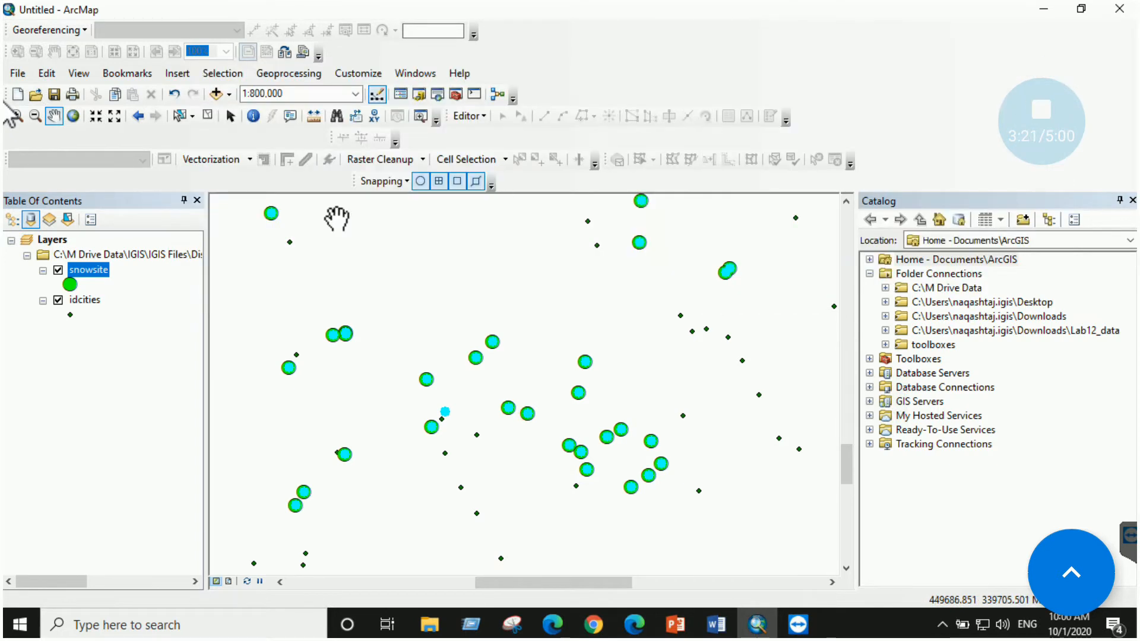
# Examine the selected and unselected snowsite points across the whole map extent
pyautogui.scroll(-5, 494, 341)
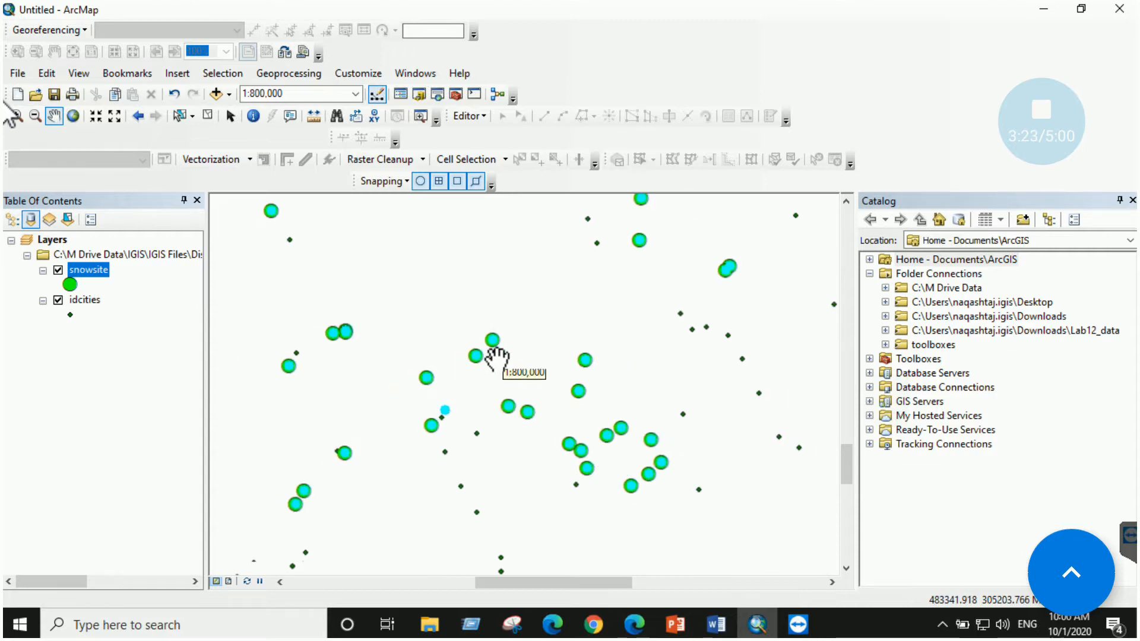
pyautogui.scroll(-2, 496, 374)
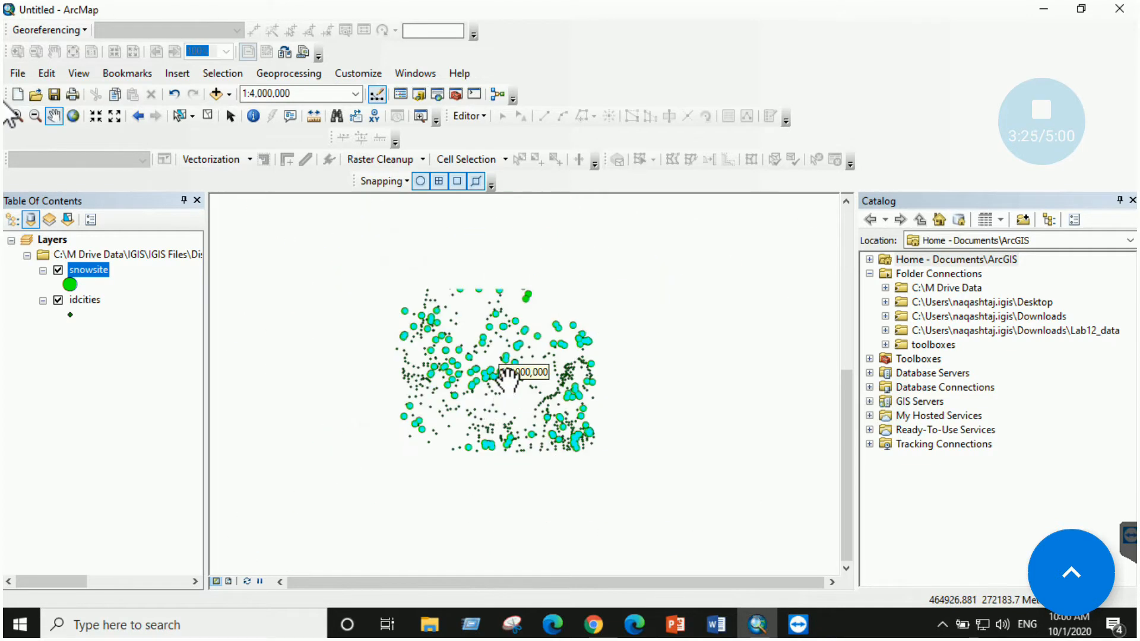
pyautogui.moveTo(629, 344); pyautogui.dragTo(636, 389)
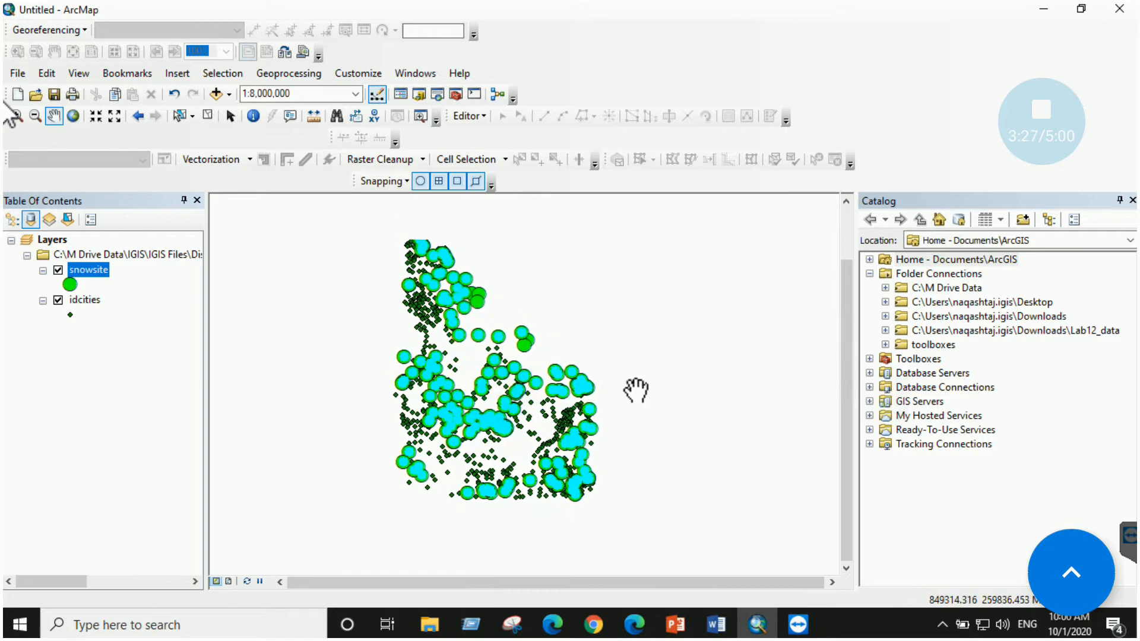
pyautogui.moveTo(560, 323); pyautogui.dragTo(567, 356)
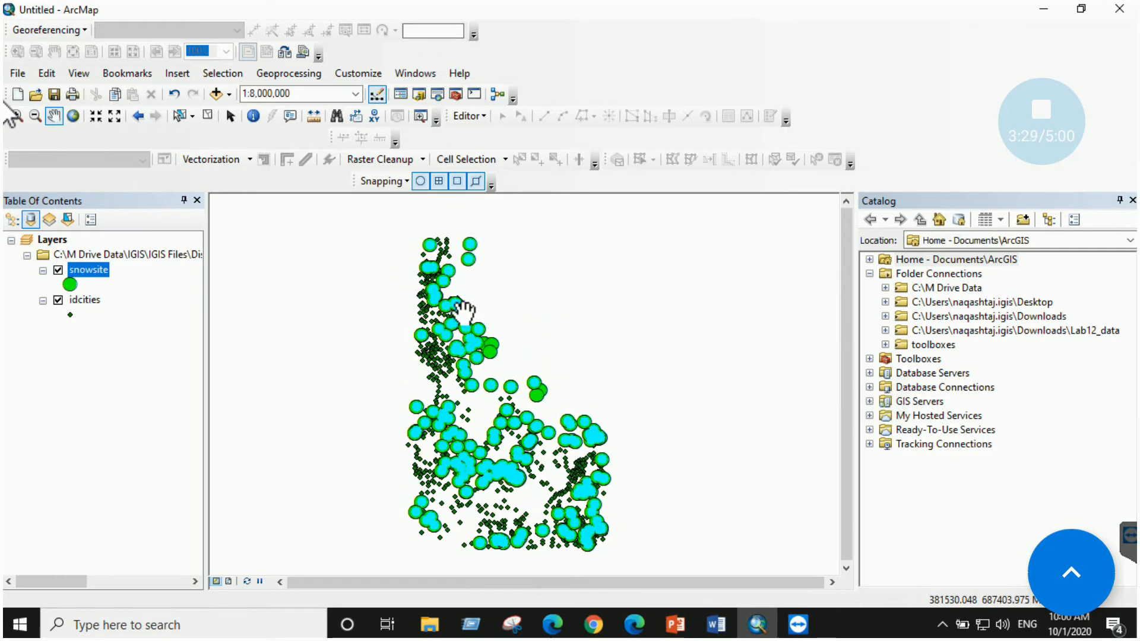
pyautogui.moveTo(481, 369); pyautogui.dragTo(467, 347)
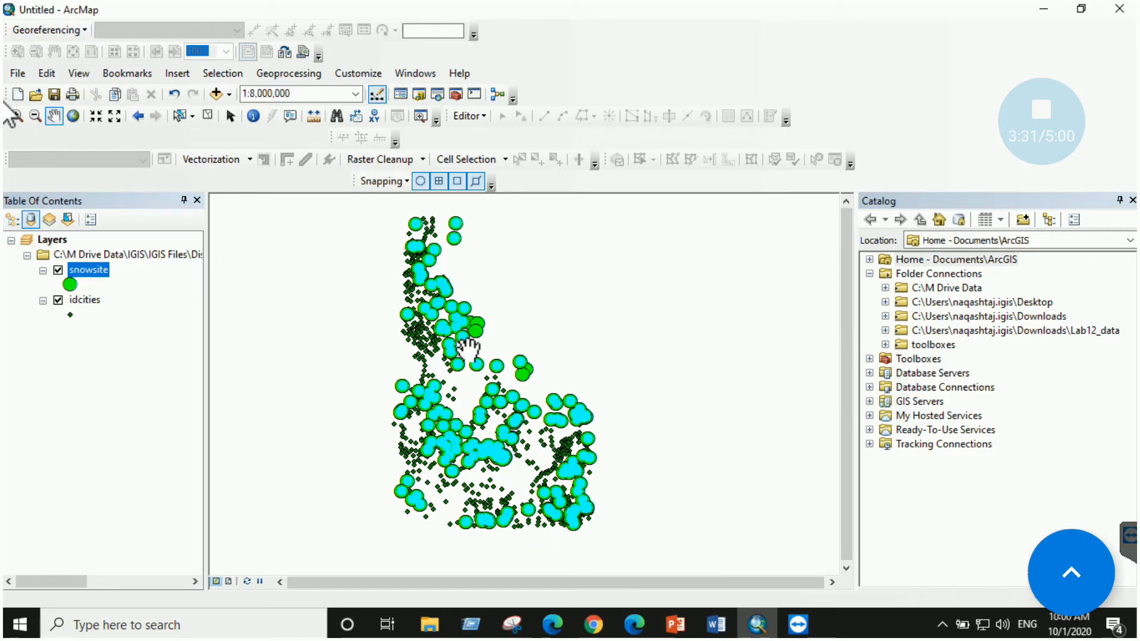
# Switch to the Chap11 Word document and read the instructions on counting the selected snow courses and graphing ELEV against SWE_MAX
pyautogui.click(716, 624)
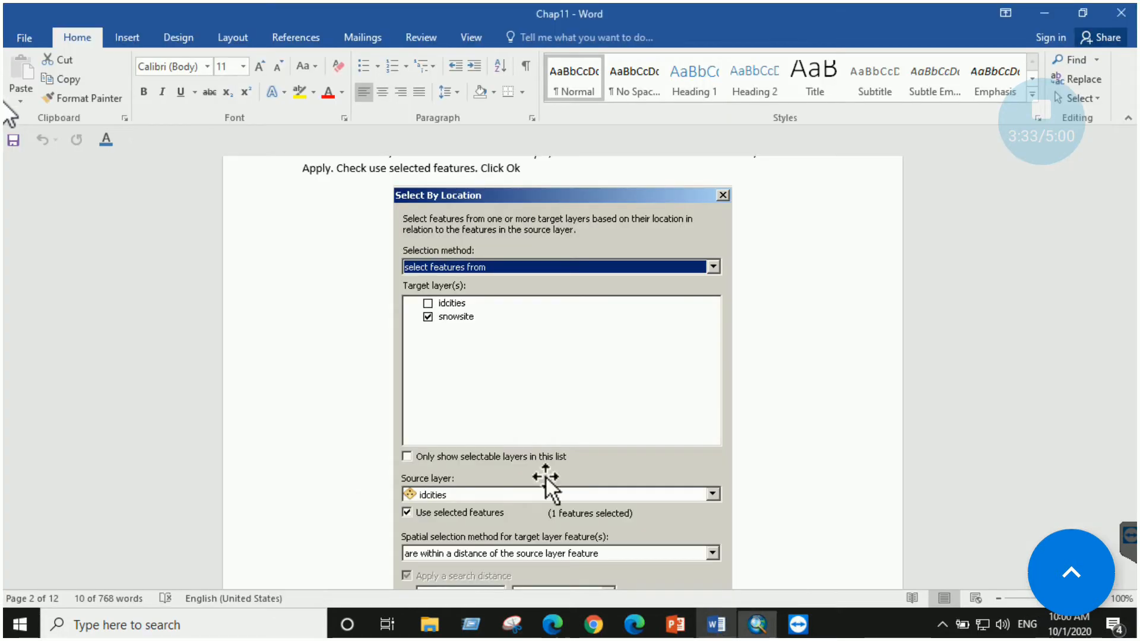
pyautogui.scroll(-3, 527, 361)
pyautogui.scroll(-5, 527, 380)
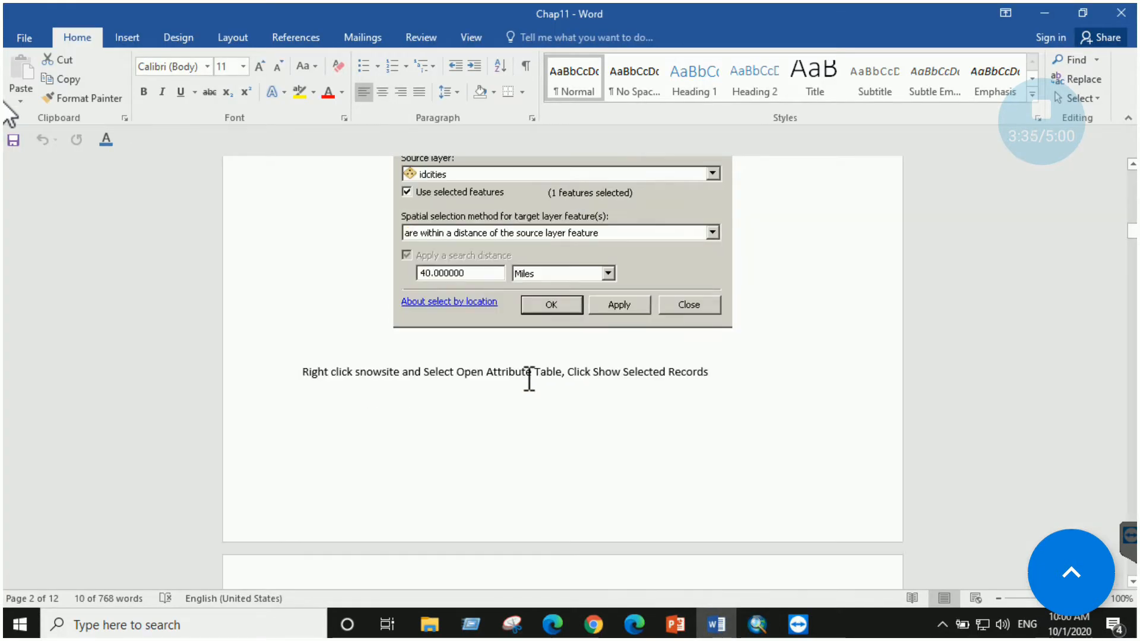
pyautogui.scroll(-2, 514, 385)
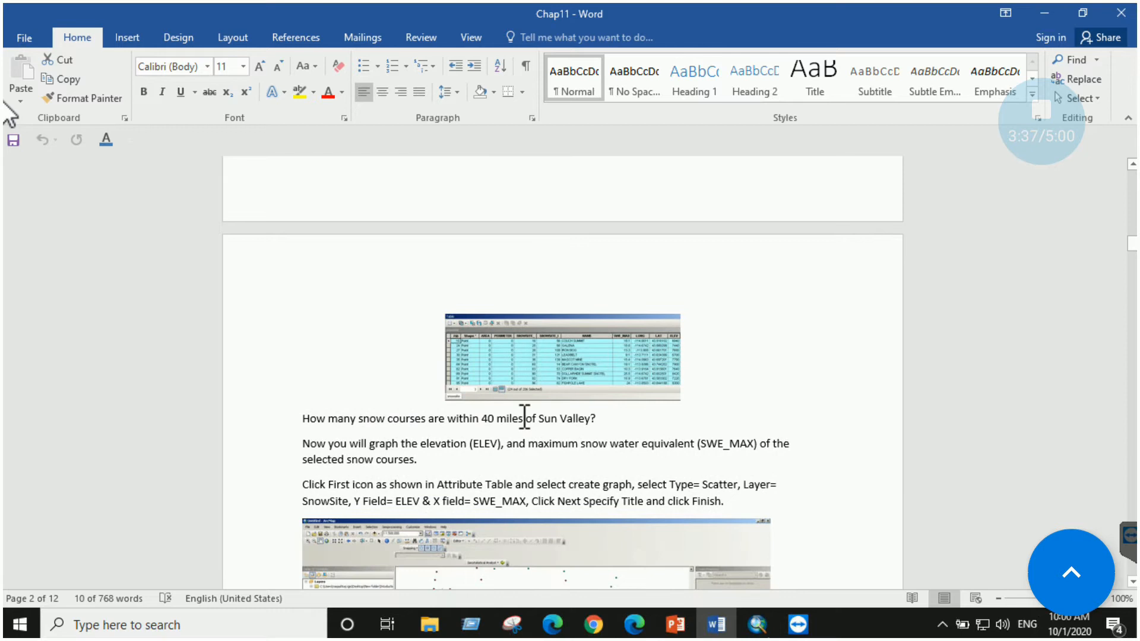
pyautogui.moveTo(601, 423); pyautogui.dragTo(359, 421)
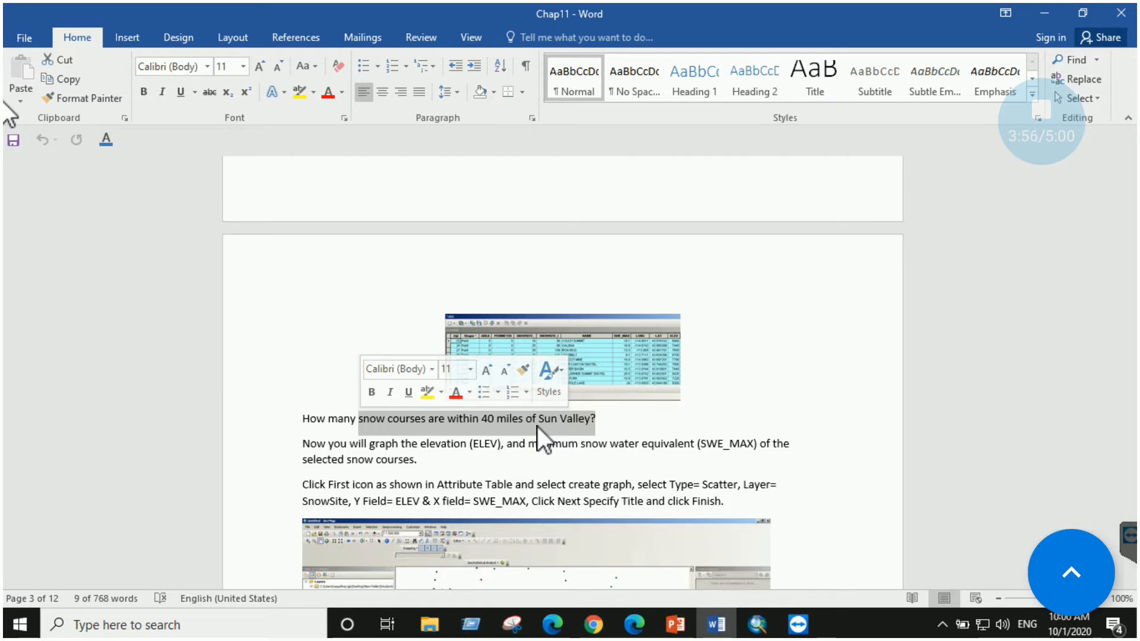
pyautogui.scroll(-5, 518, 454)
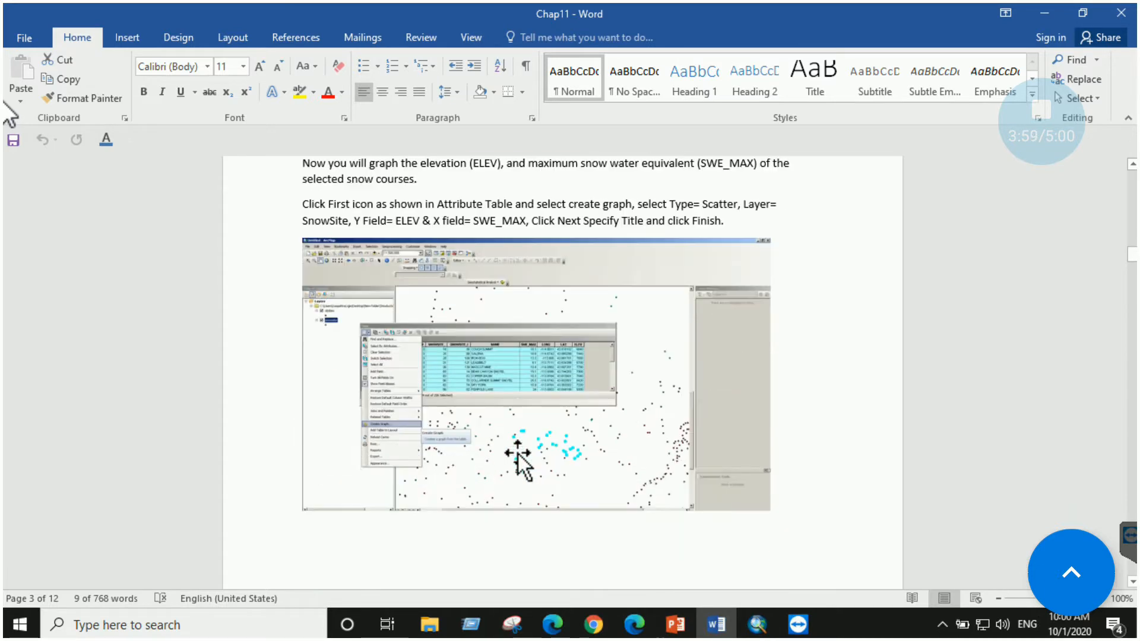
pyautogui.scroll(-10, 519, 453)
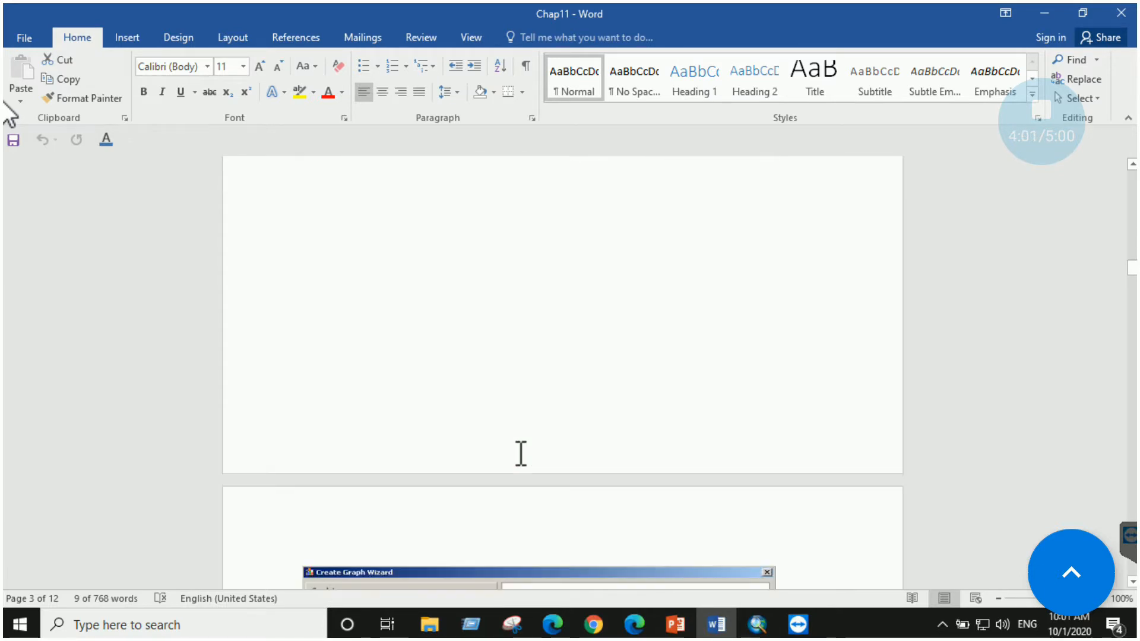
pyautogui.scroll(-2, 605, 382)
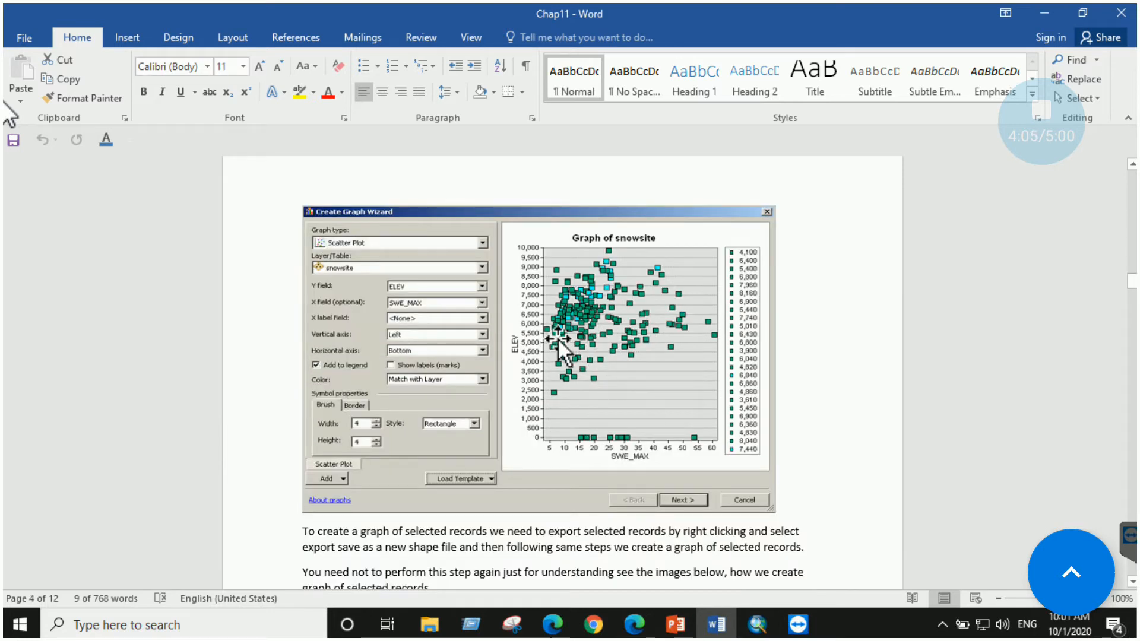
pyautogui.scroll(-1, 570, 347)
# Back in ArcMap, open the snowsite attribute table and start creating a graph from it
pyautogui.click(756, 625)
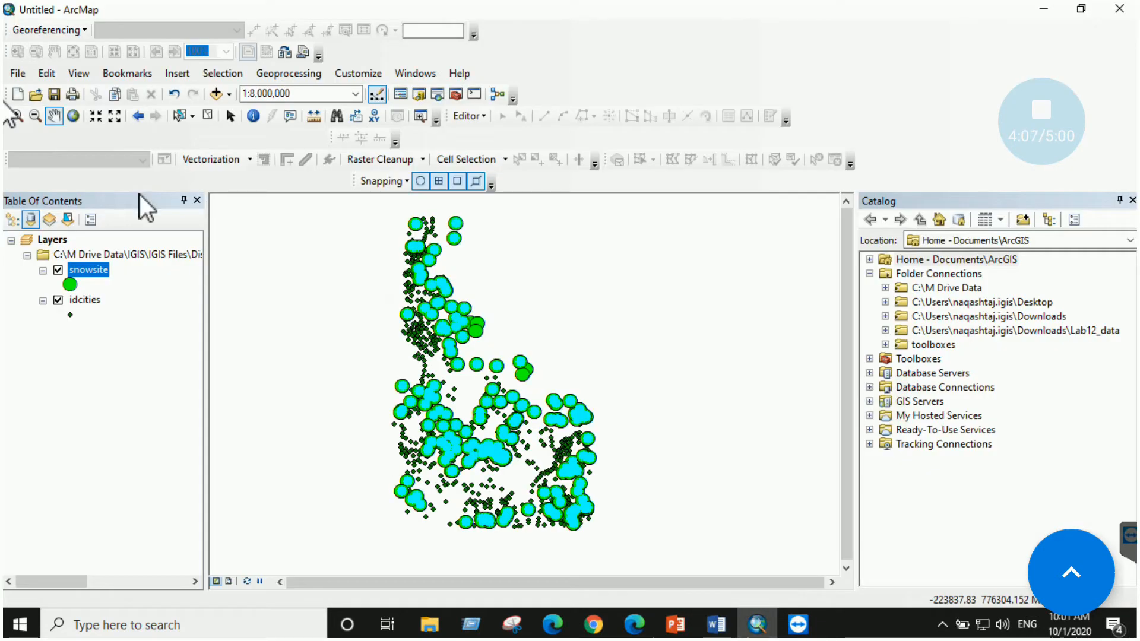
pyautogui.rightClick(89, 270)
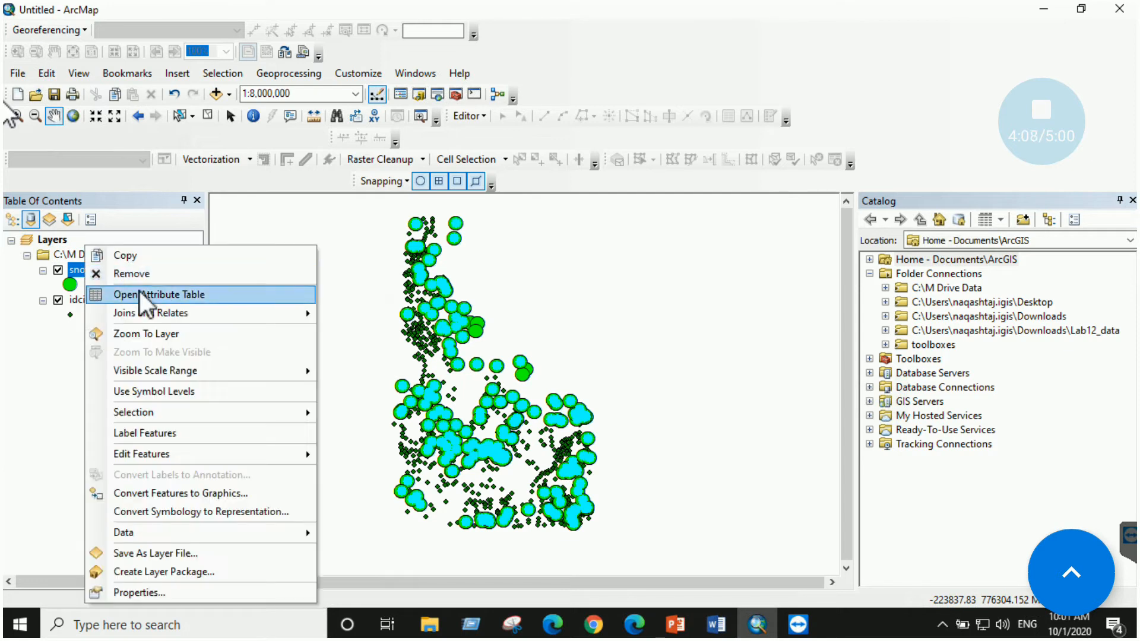
pyautogui.click(140, 290)
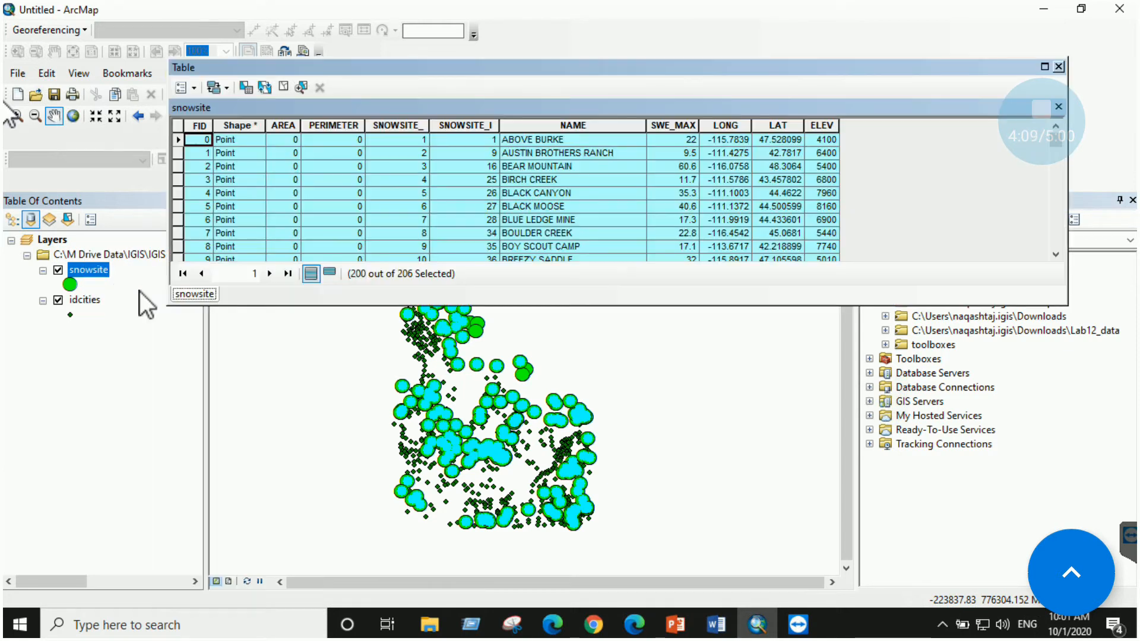
pyautogui.click(196, 89)
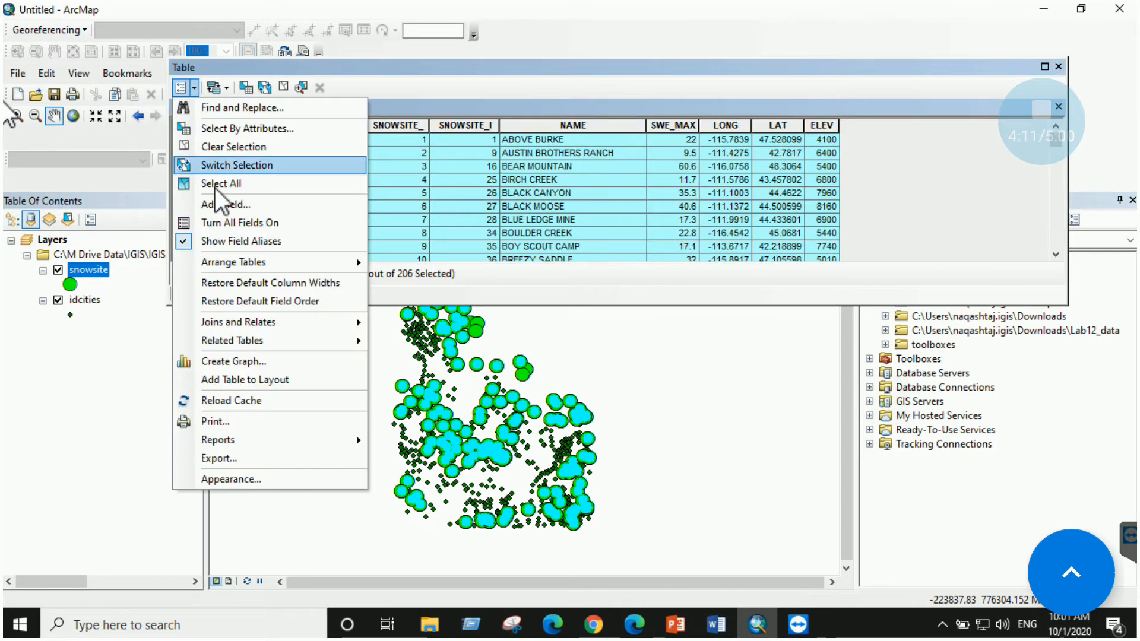
pyautogui.click(227, 362)
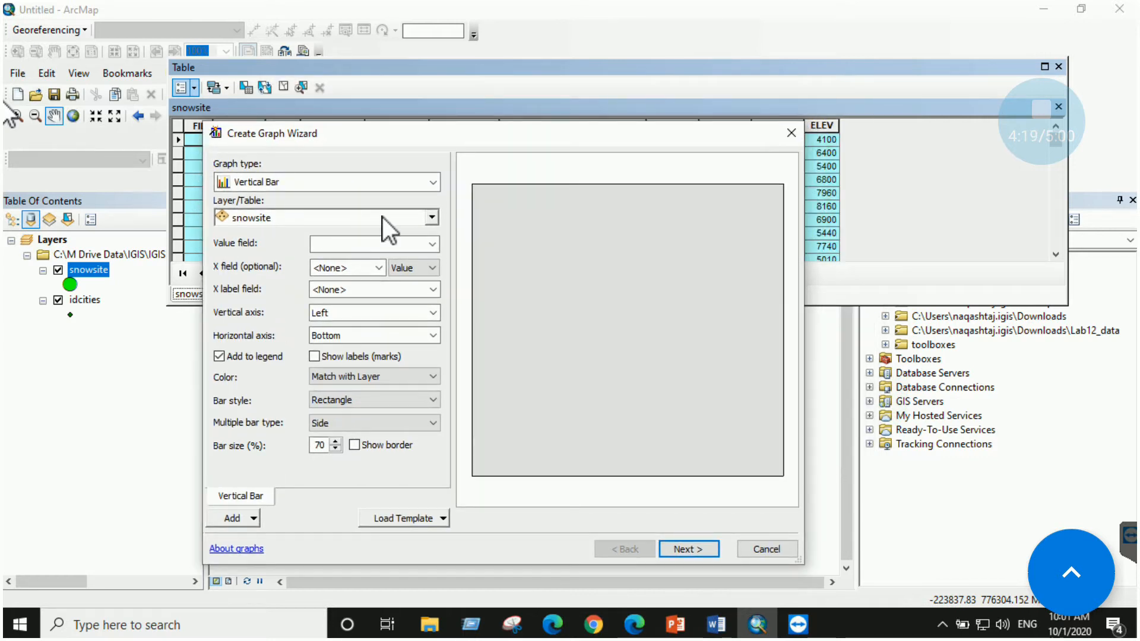
# Create a vertical bar graph of the snowsite layer with SWE_MAX as X field and ELEV as value field, and complete the wizard
pyautogui.click(378, 268)
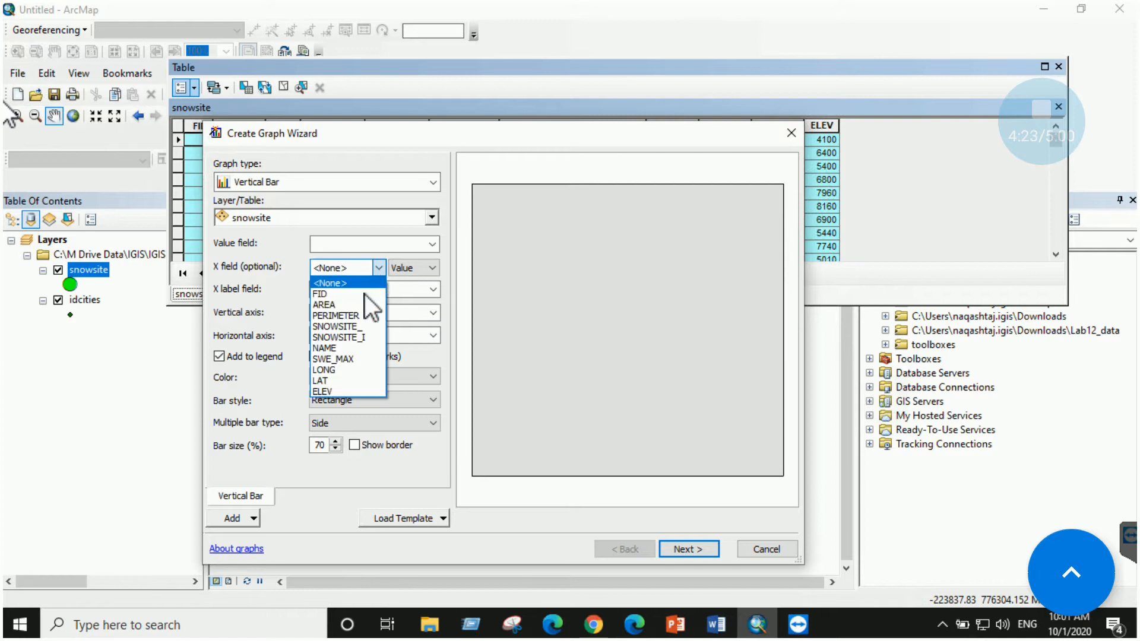
pyautogui.click(355, 359)
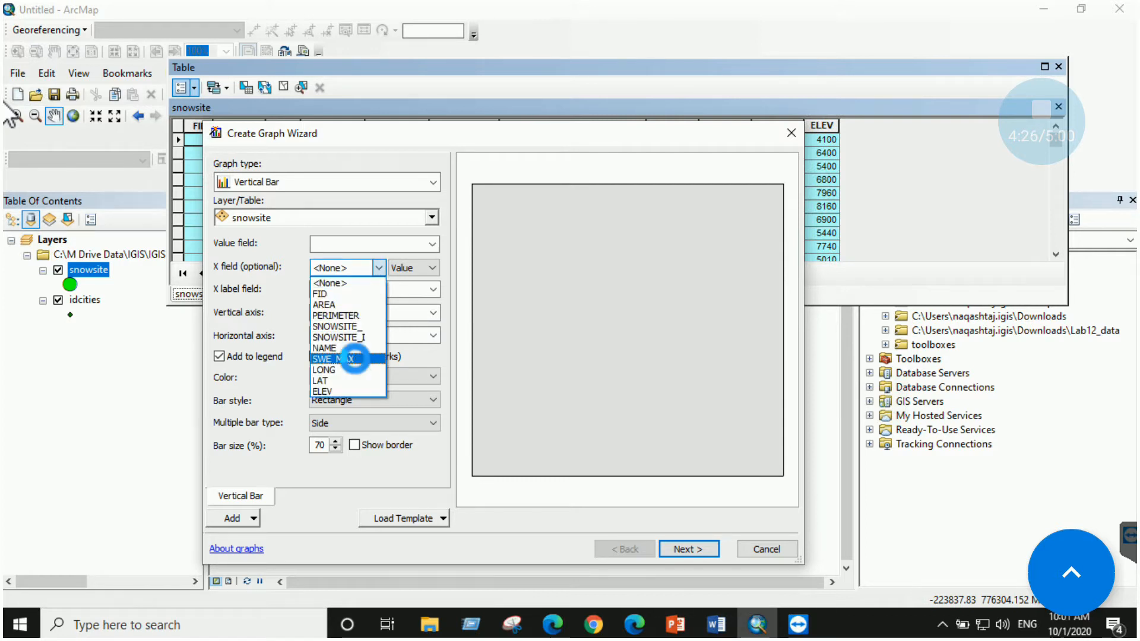
pyautogui.click(334, 217)
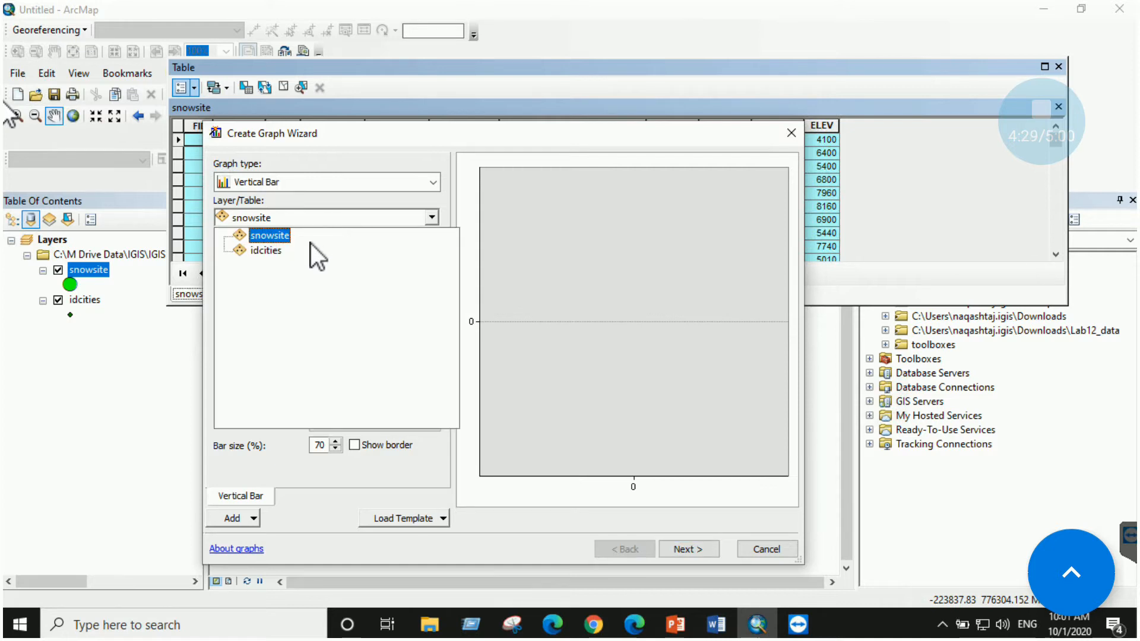
pyautogui.click(281, 237)
pyautogui.click(372, 244)
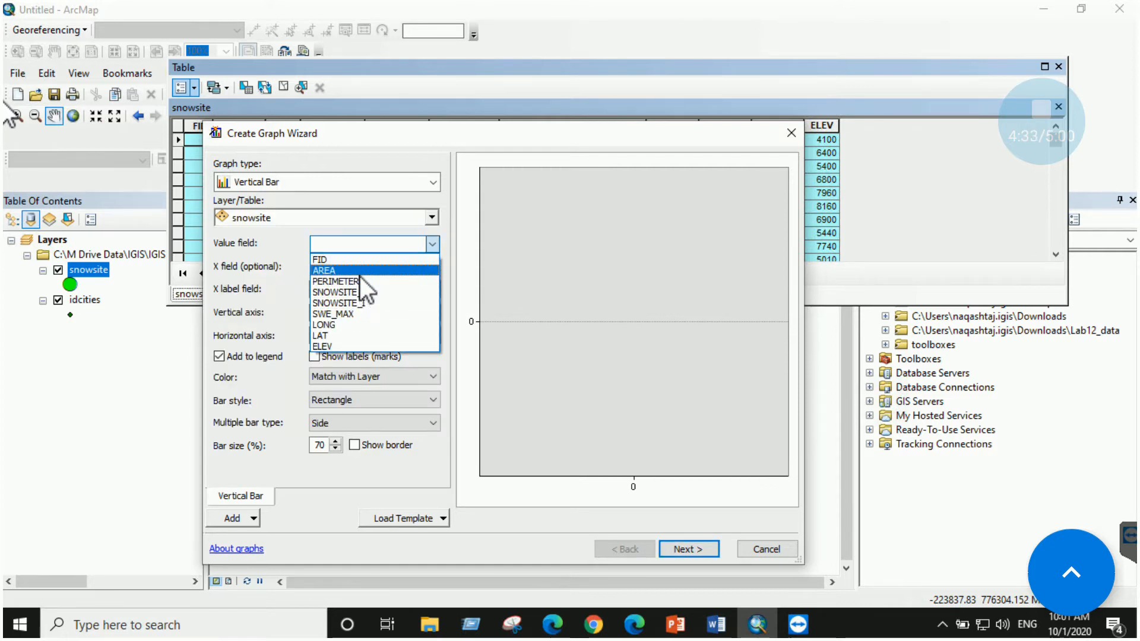
pyautogui.click(354, 345)
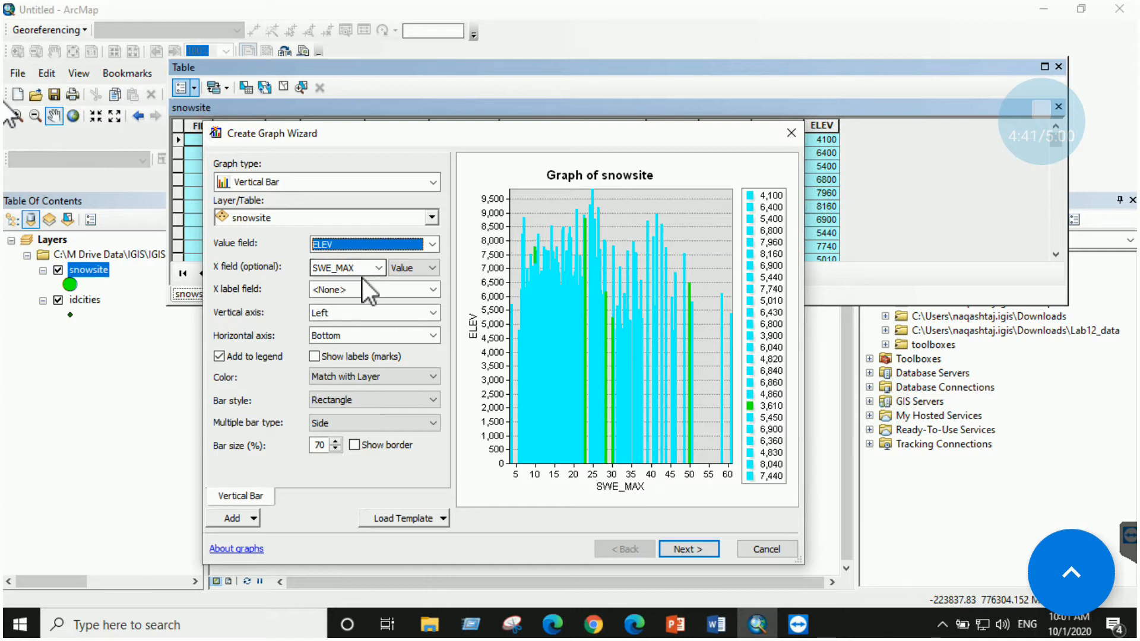
pyautogui.click(688, 546)
pyautogui.click(688, 546)
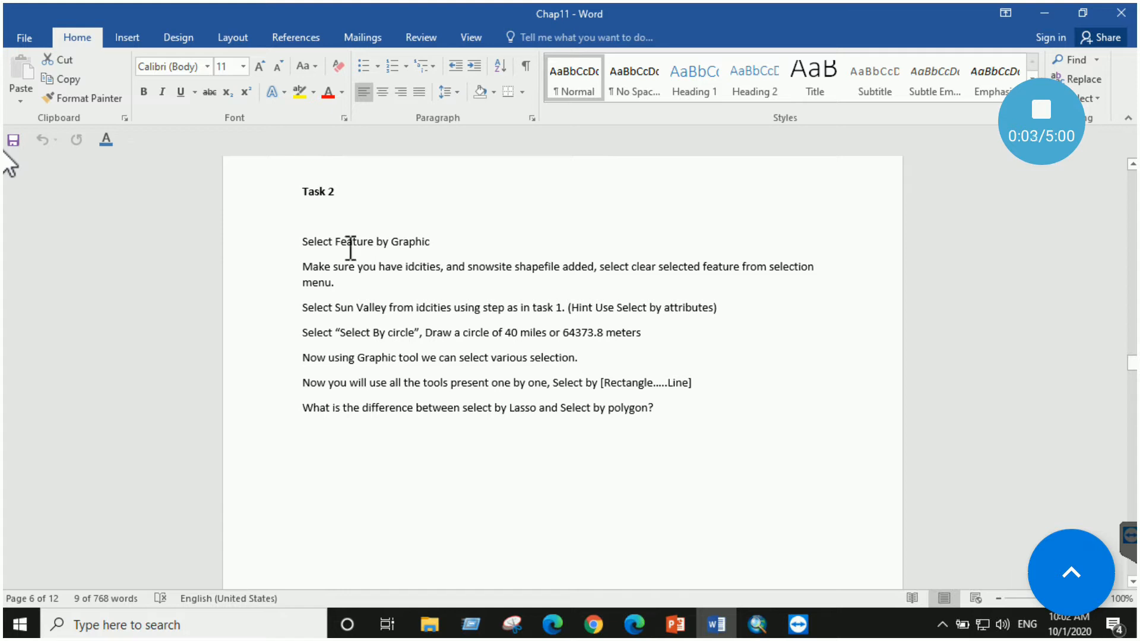
# Read the Task 2 instructions on selecting features by graphic in the Chap11 document, including the select-by-circle part and its figure
pyautogui.moveTo(303, 242); pyautogui.dragTo(418, 246)
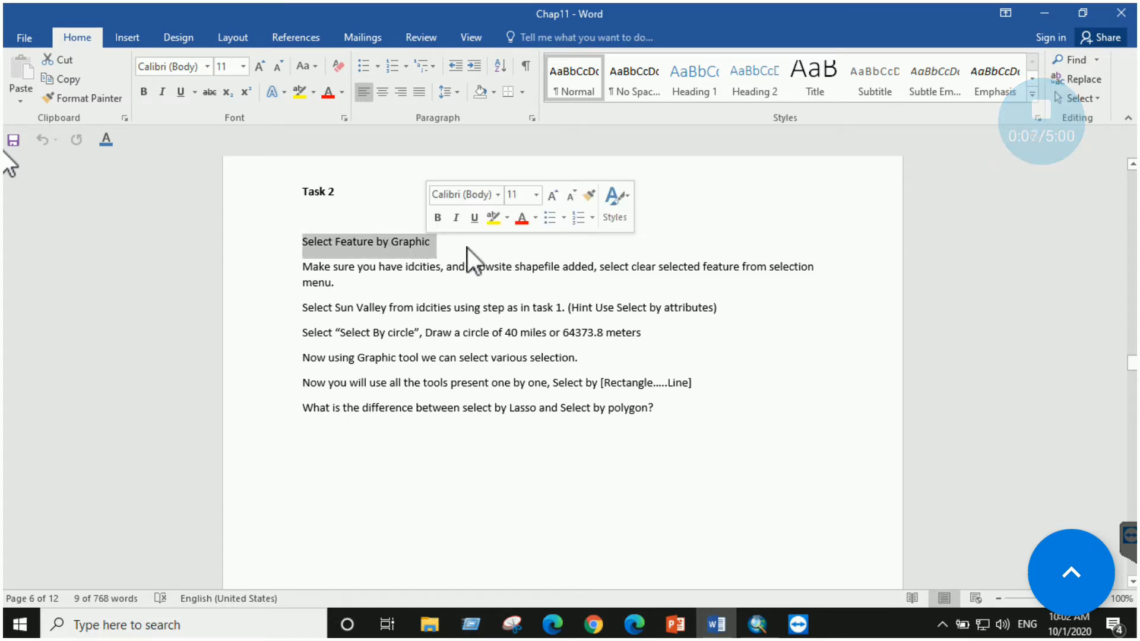
pyautogui.click(430, 277)
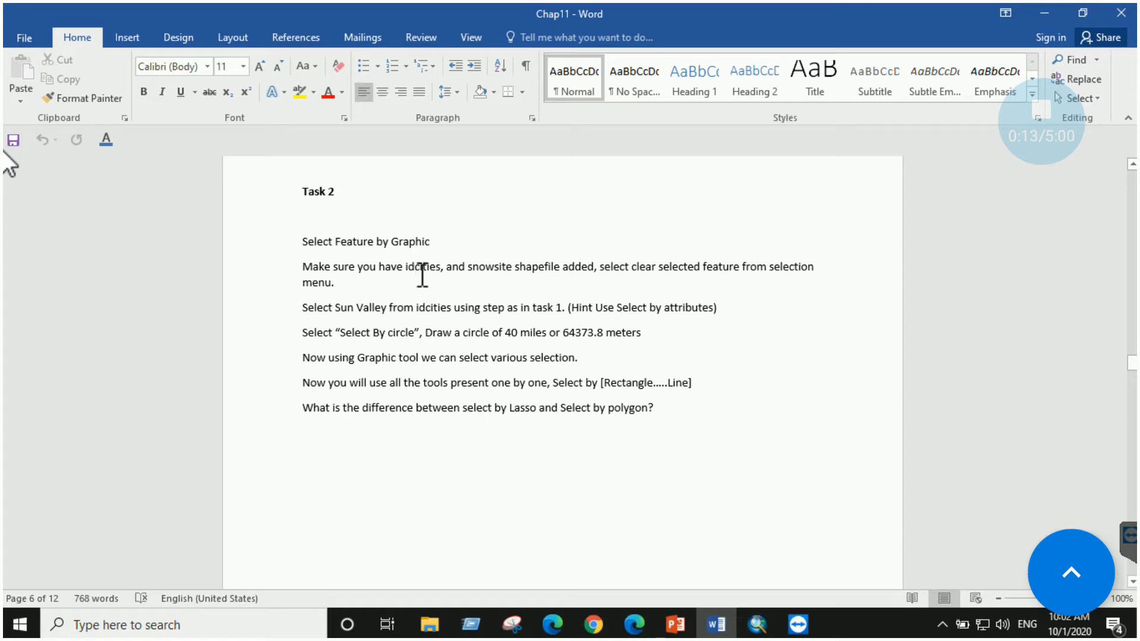
pyautogui.moveTo(343, 307); pyautogui.dragTo(515, 310)
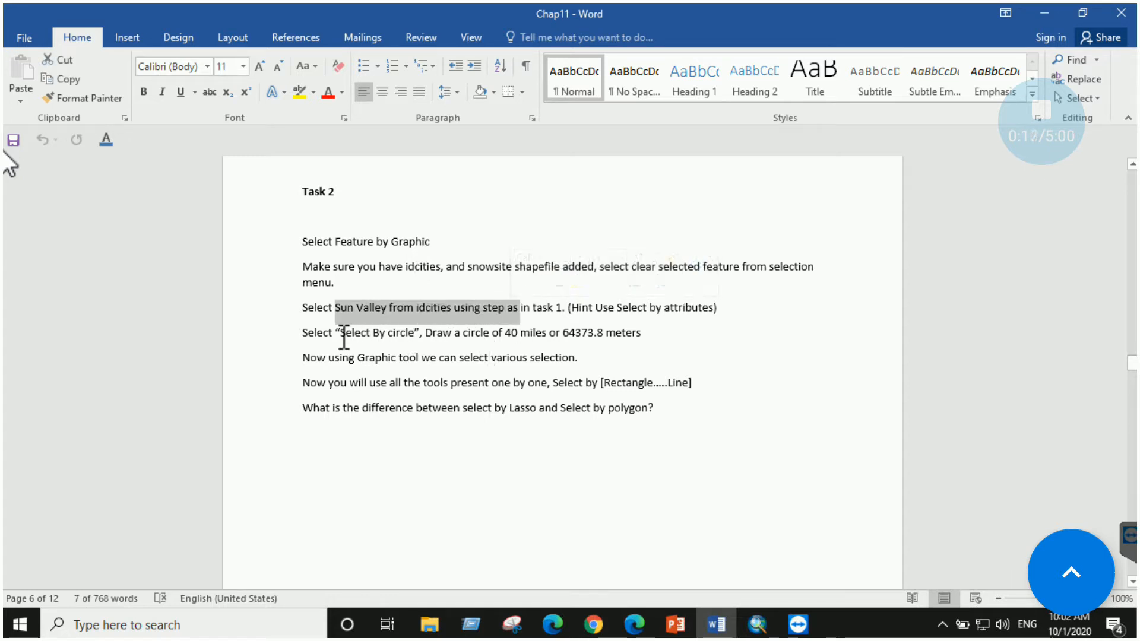
pyautogui.moveTo(337, 333); pyautogui.dragTo(607, 333)
pyautogui.scroll(-6, 554, 368)
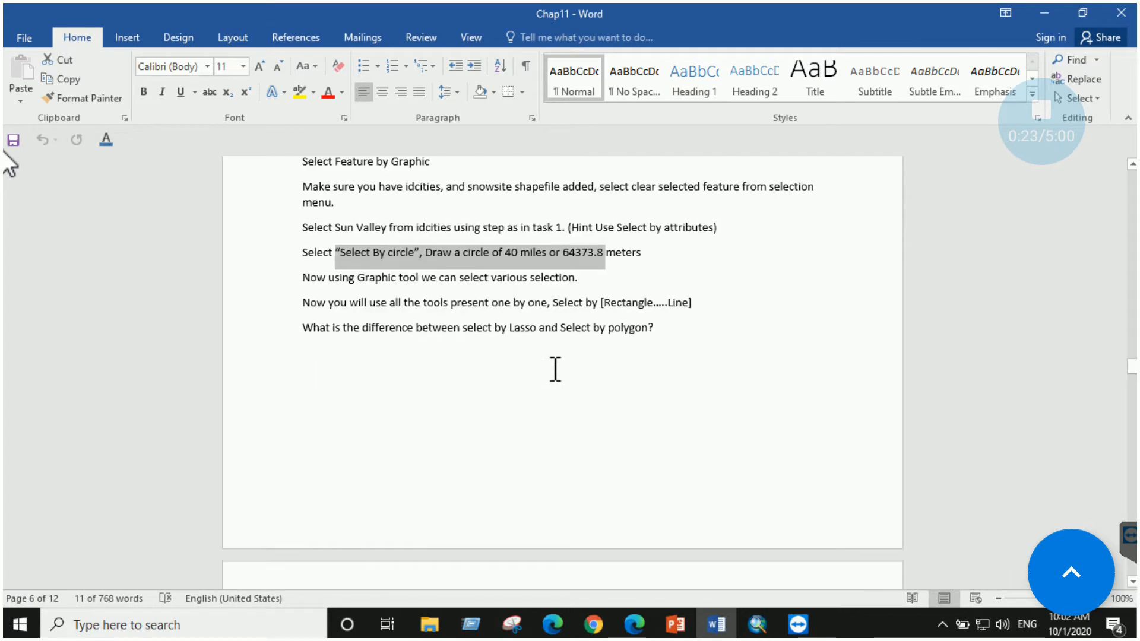
pyautogui.scroll(-12, 555, 369)
pyautogui.scroll(3, 551, 368)
pyautogui.scroll(7, 551, 368)
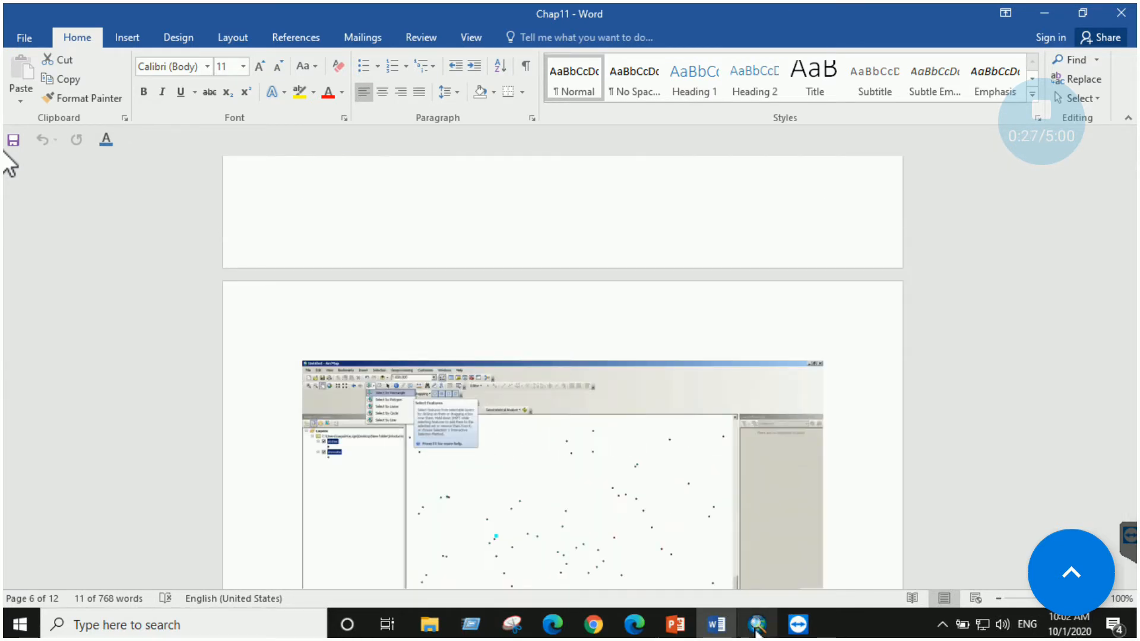
# In ArcMap, hide the snowsite layer and select the idcities points around the selected Sun Valley point with Select by Circle
pyautogui.click(755, 629)
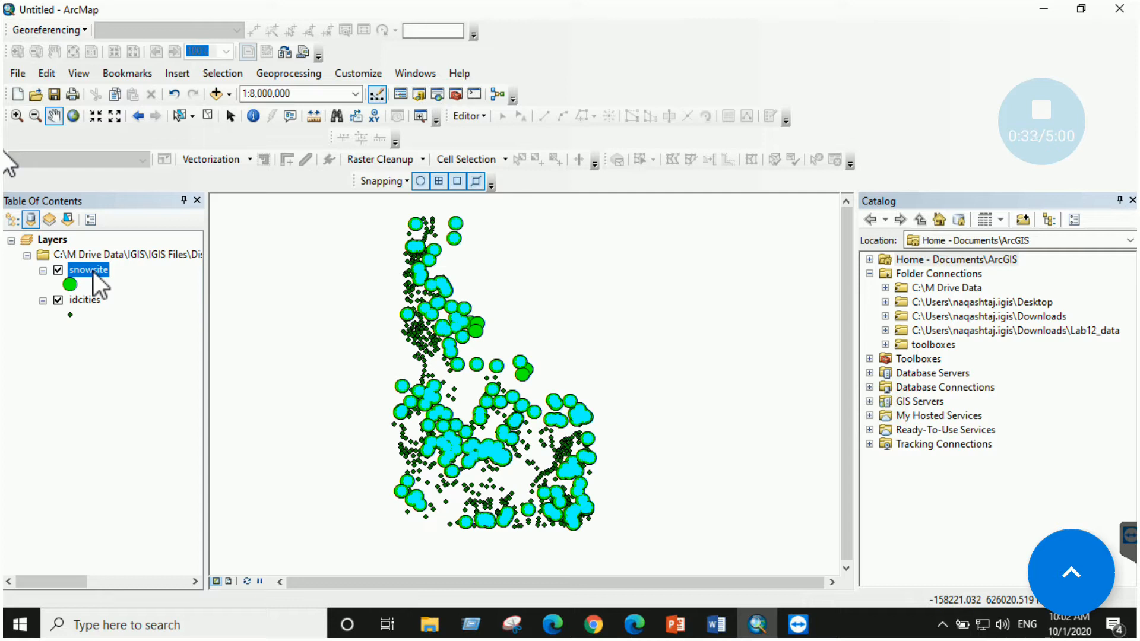
pyautogui.click(58, 270)
pyautogui.scroll(-5, 448, 408)
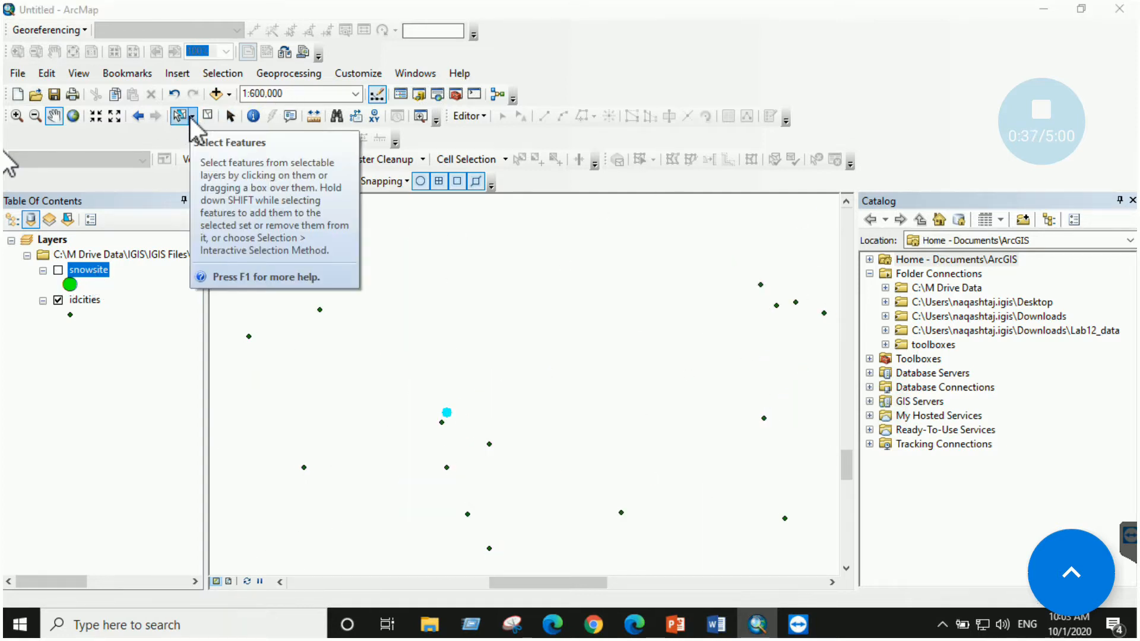
pyautogui.click(192, 117)
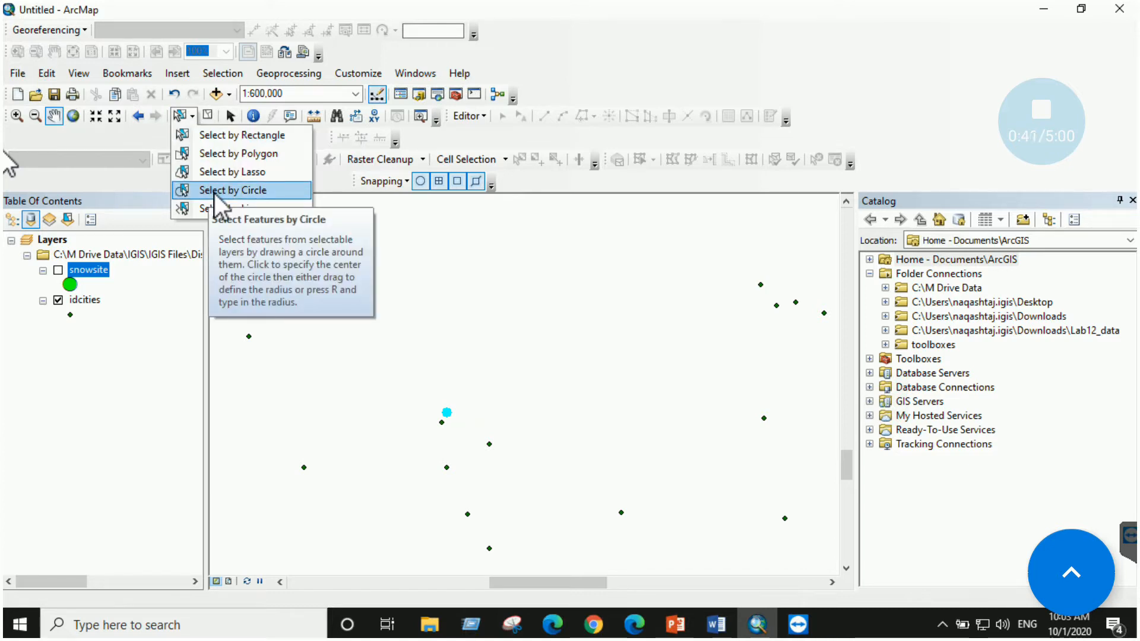
pyautogui.click(233, 190)
pyautogui.moveTo(446, 412); pyautogui.dragTo(267, 297)
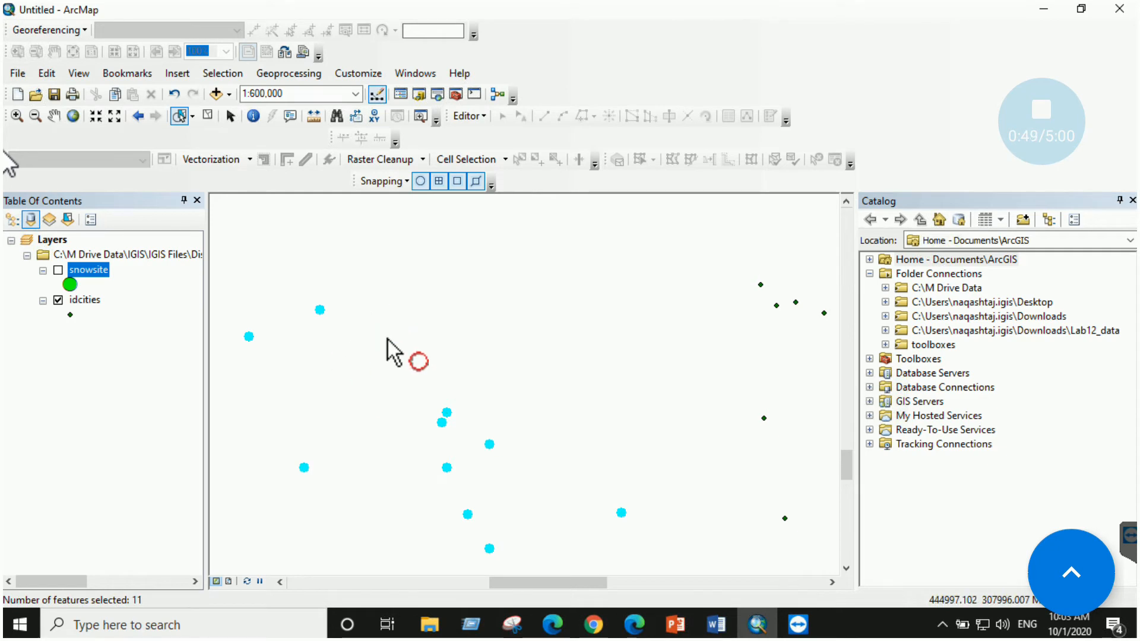
pyautogui.click(223, 73)
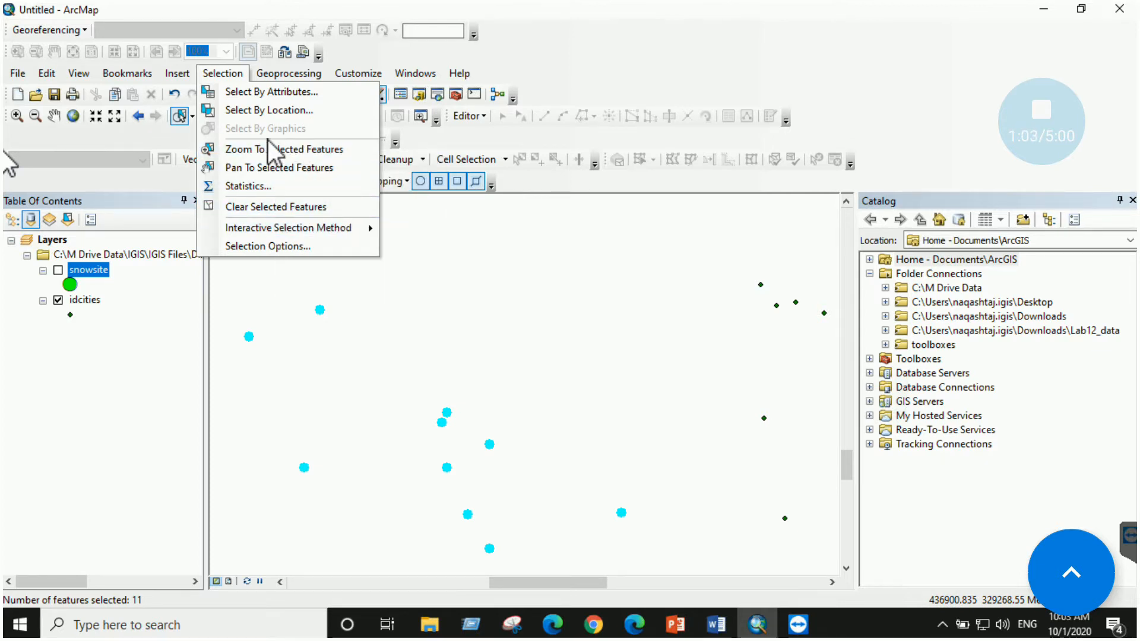
pyautogui.click(625, 134)
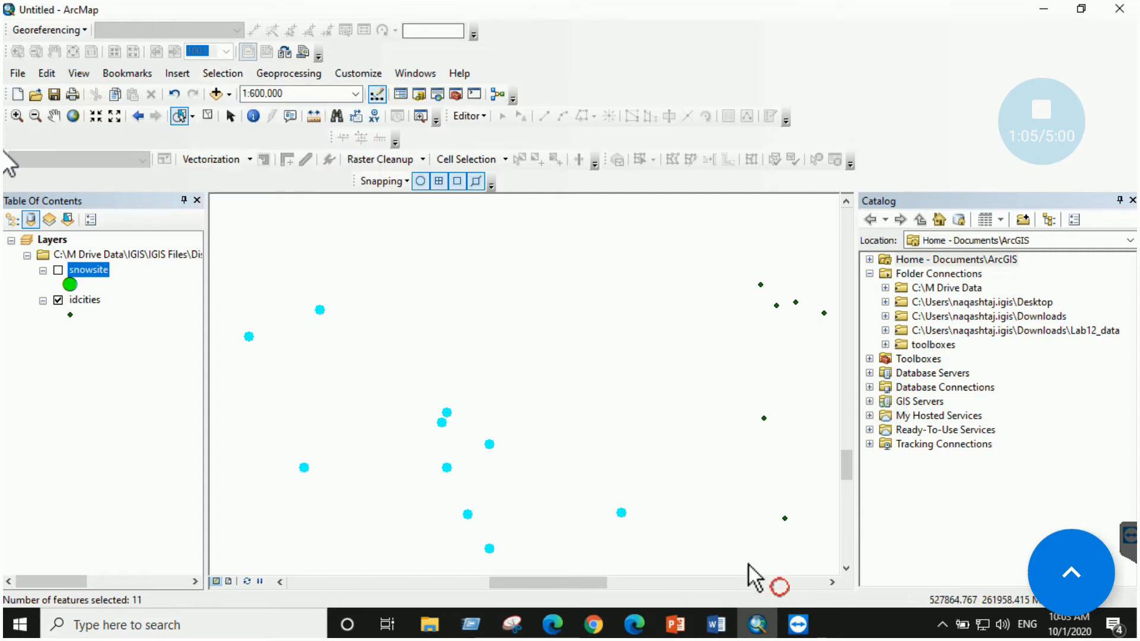
# Consult Task 3 in the Chap11 Word document, and remove the snowsite and idcities layers from the map in ArcMap
pyautogui.click(716, 625)
pyautogui.scroll(-12, 533, 374)
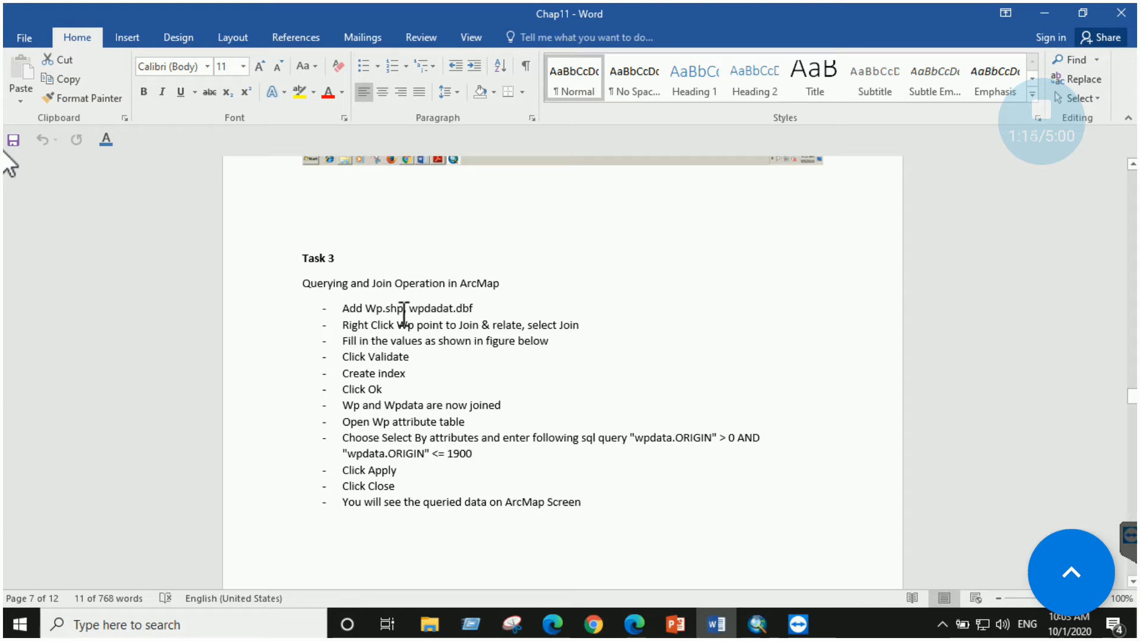
pyautogui.click(758, 624)
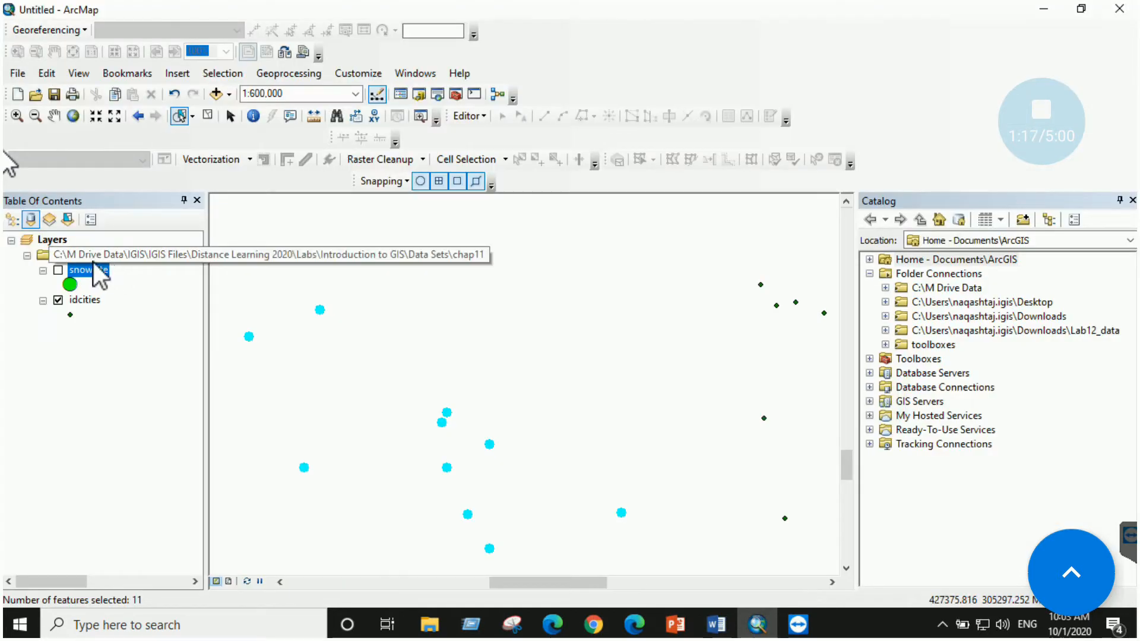
pyautogui.rightClick(89, 257)
pyautogui.click(113, 264)
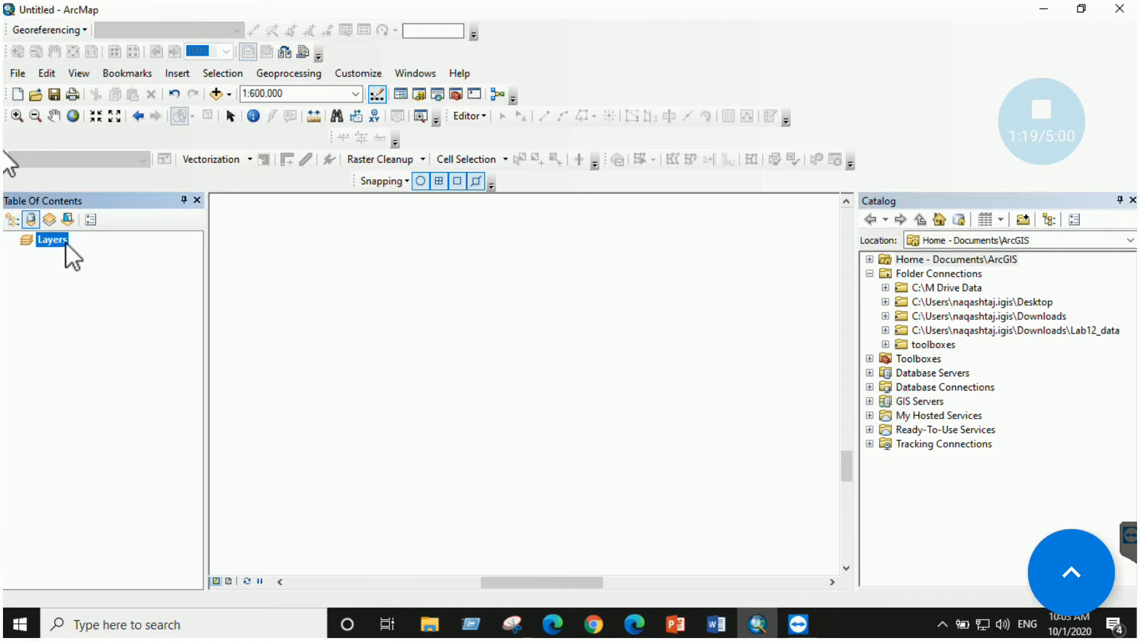
# Check the Task 3 dataset names in the Chap11 Word document, and add wp.shp and wpdata.dbf to the map in ArcMap
pyautogui.click(716, 625)
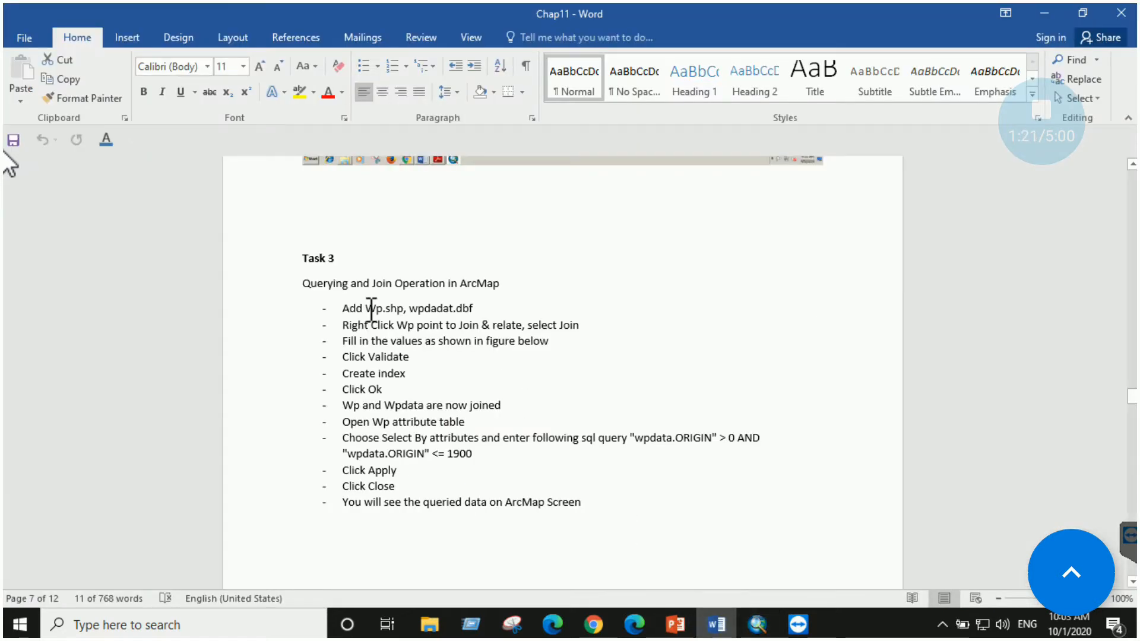
pyautogui.moveTo(370, 308); pyautogui.dragTo(483, 308)
pyautogui.click(752, 626)
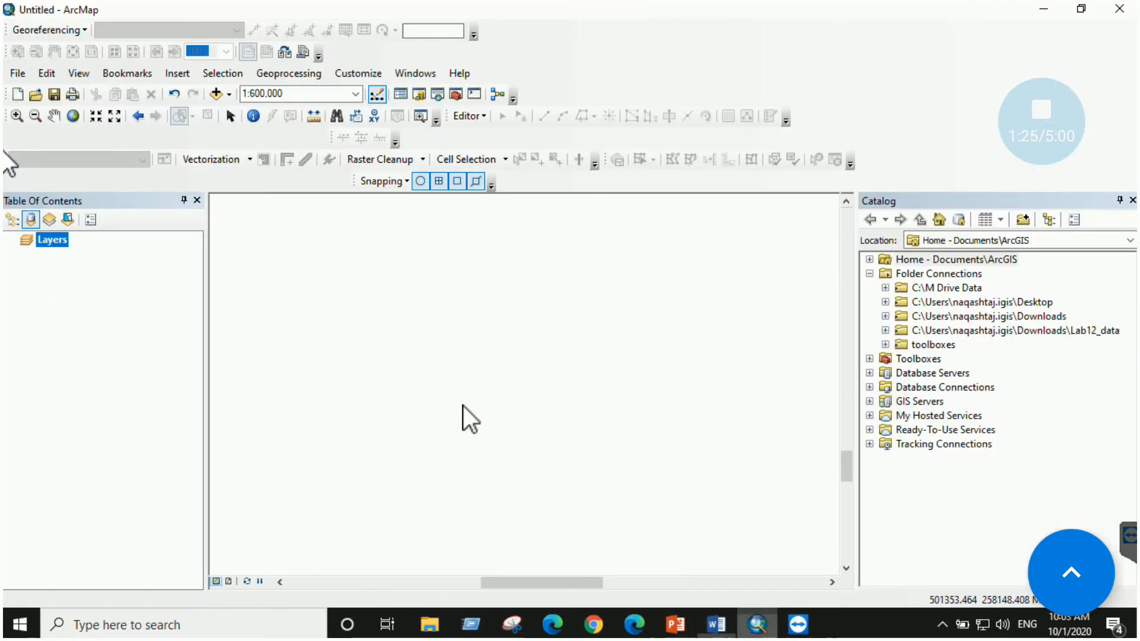
pyautogui.rightClick(59, 239)
pyautogui.click(89, 239)
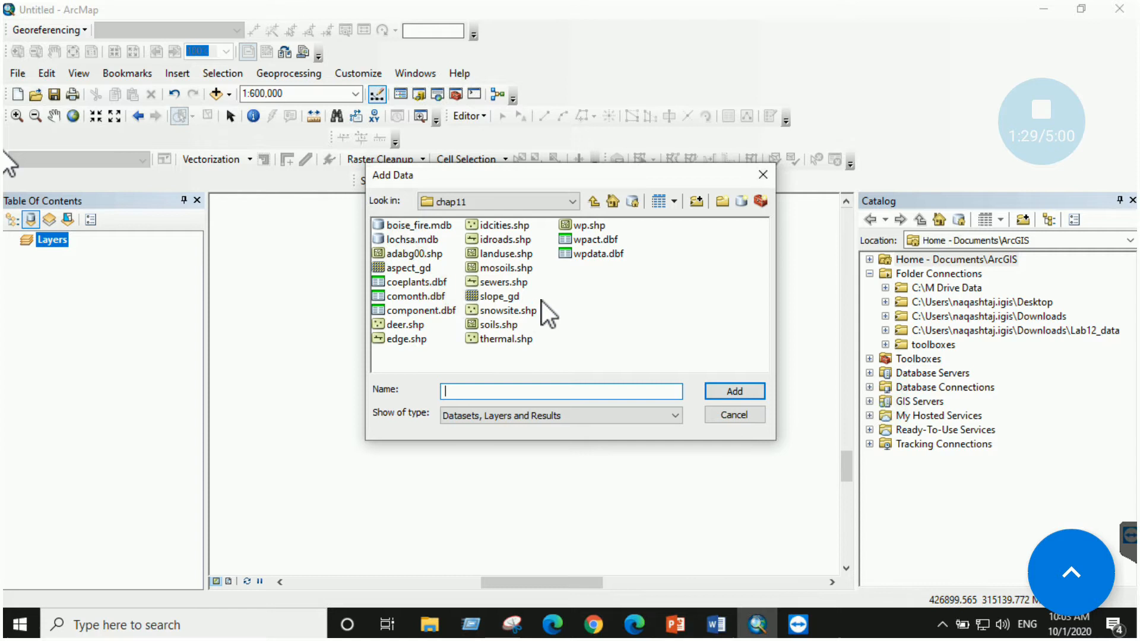
pyautogui.click(587, 227)
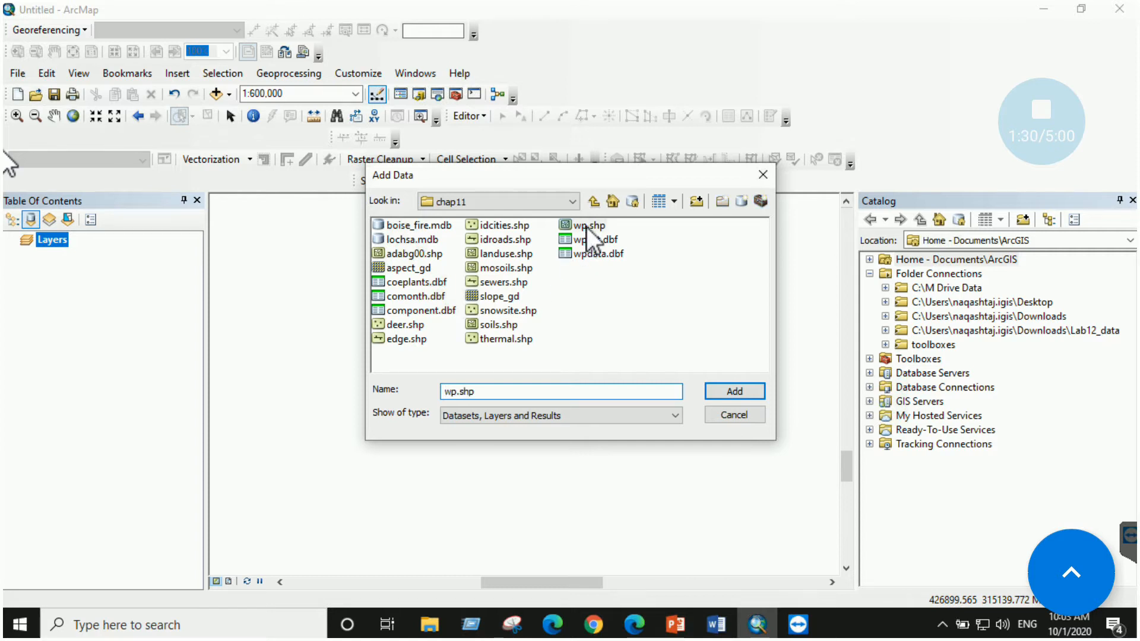
pyautogui.click(728, 393)
pyautogui.rightClick(59, 239)
pyautogui.click(86, 241)
pyautogui.doubleClick(604, 260)
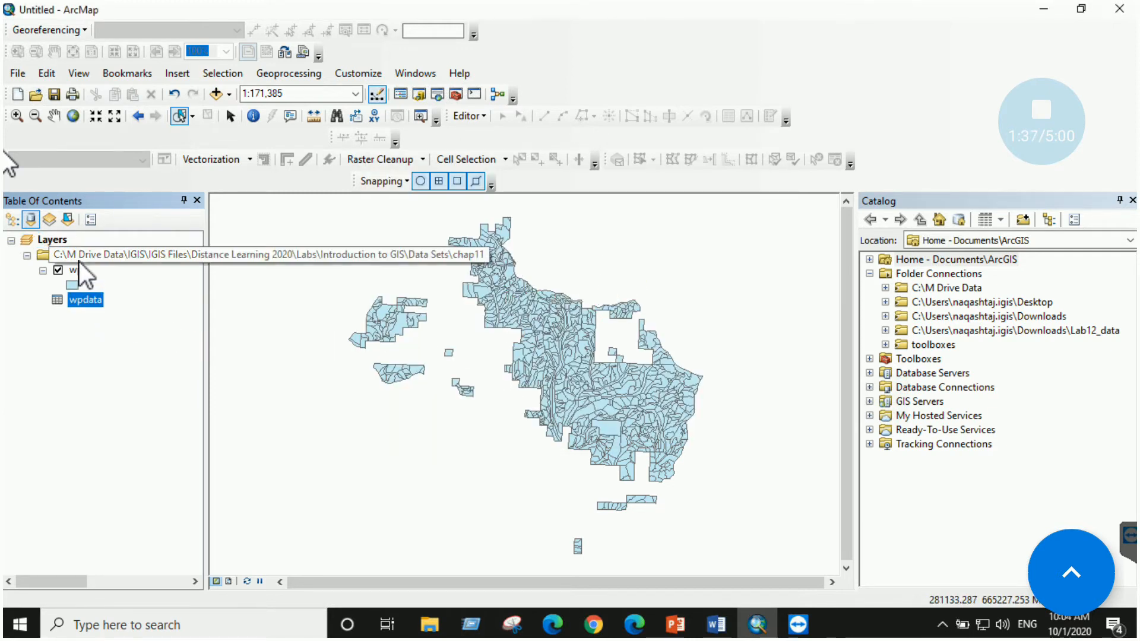
# Open the attribute table of wpdata, examine its fields and records, and close it
pyautogui.rightClick(84, 303)
pyautogui.click(122, 308)
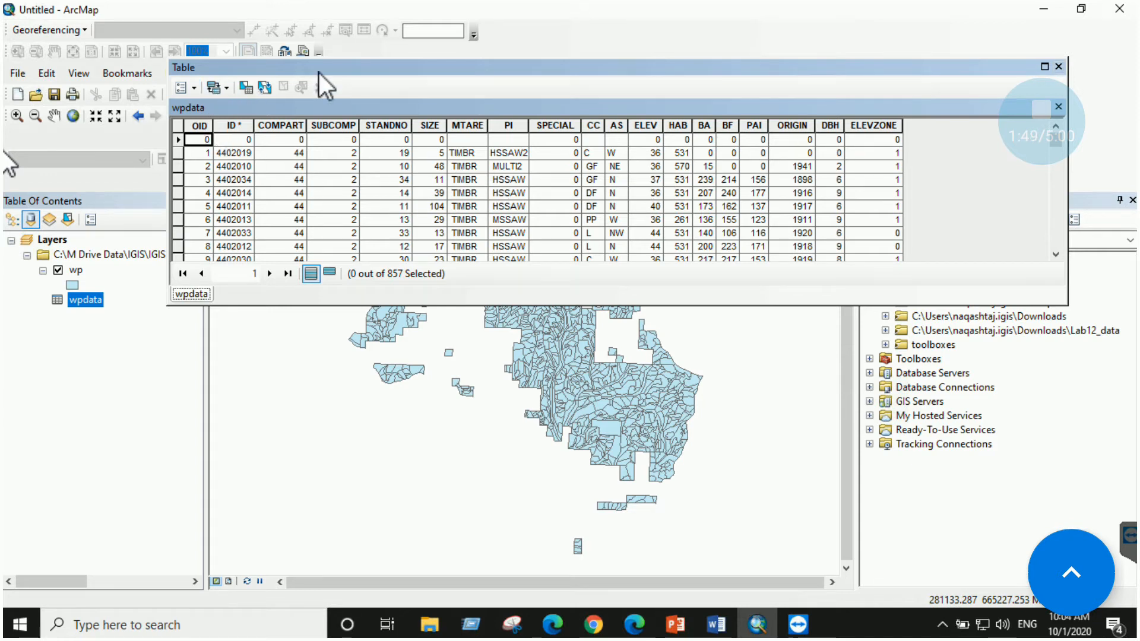
pyautogui.moveTo(319, 73); pyautogui.dragTo(319, 143)
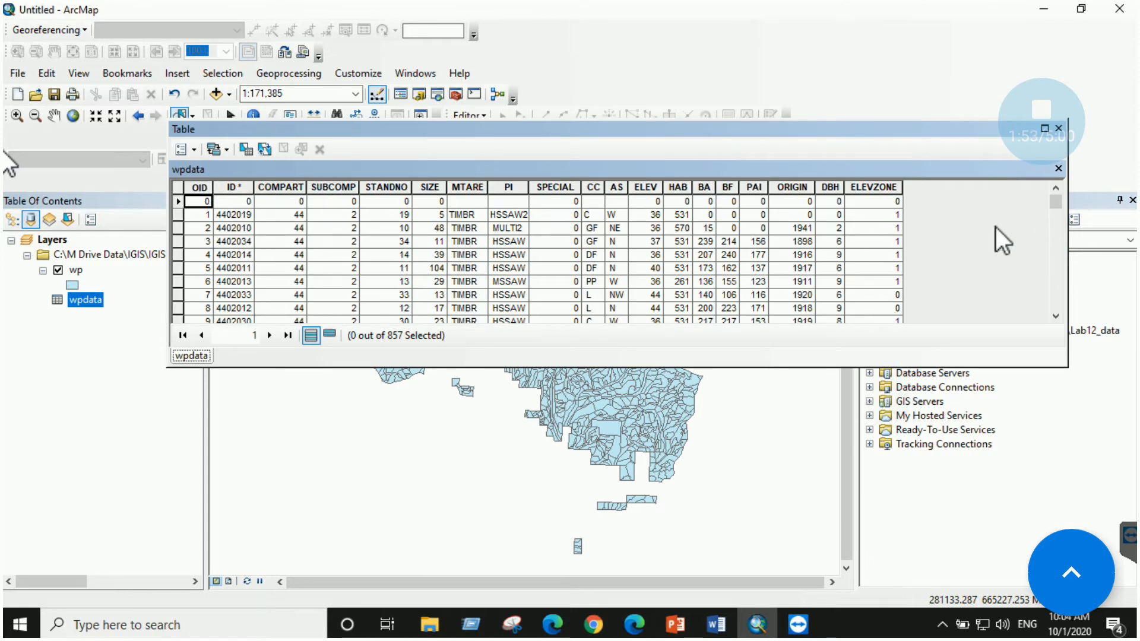
pyautogui.moveTo(1049, 204); pyautogui.dragTo(1054, 245)
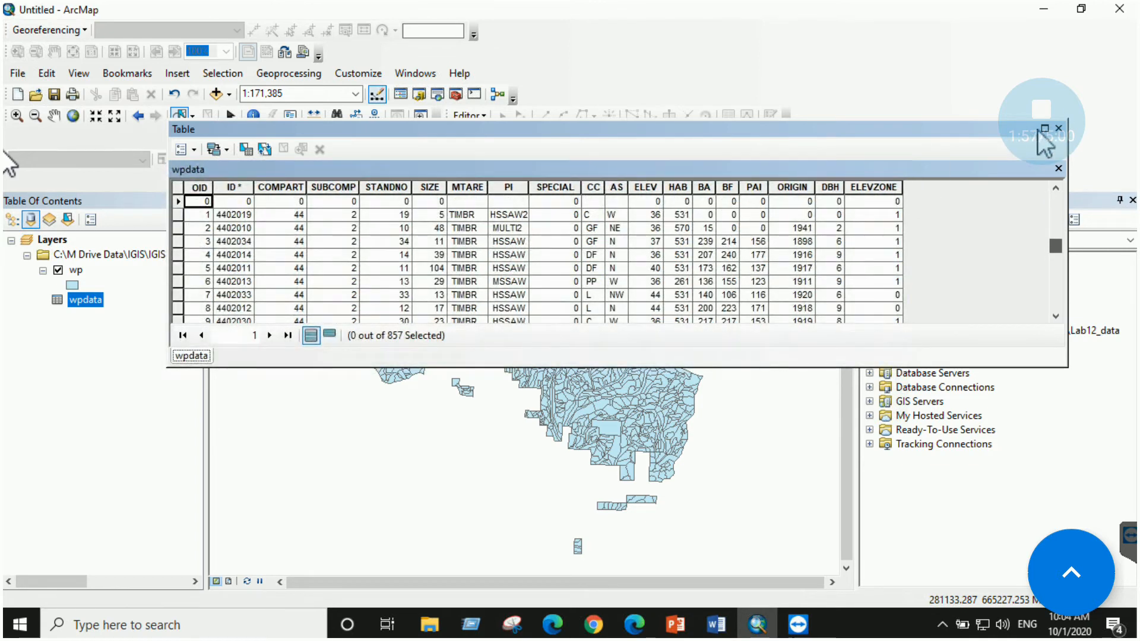
pyautogui.click(1059, 128)
# Change the symbol of the wp layer to the Hollow style
pyautogui.click(74, 272)
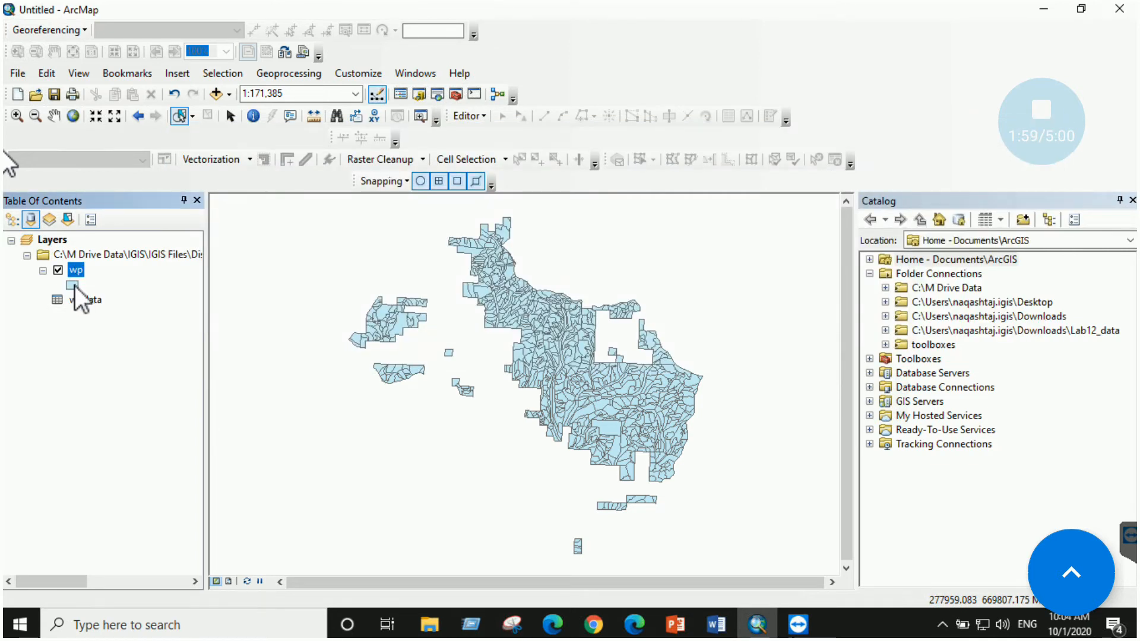
pyautogui.doubleClick(73, 286)
pyautogui.click(420, 284)
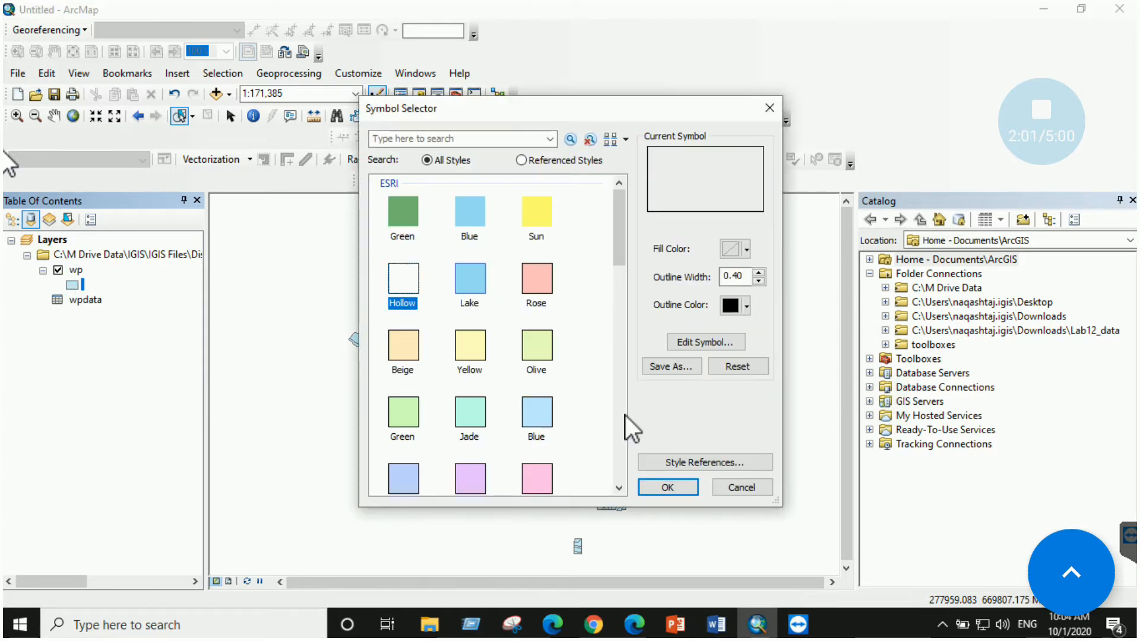
pyautogui.click(668, 487)
# Open the attribute table of the wp layer, examine its fields for one shared with wpdata, and close it
pyautogui.rightClick(70, 272)
pyautogui.click(117, 292)
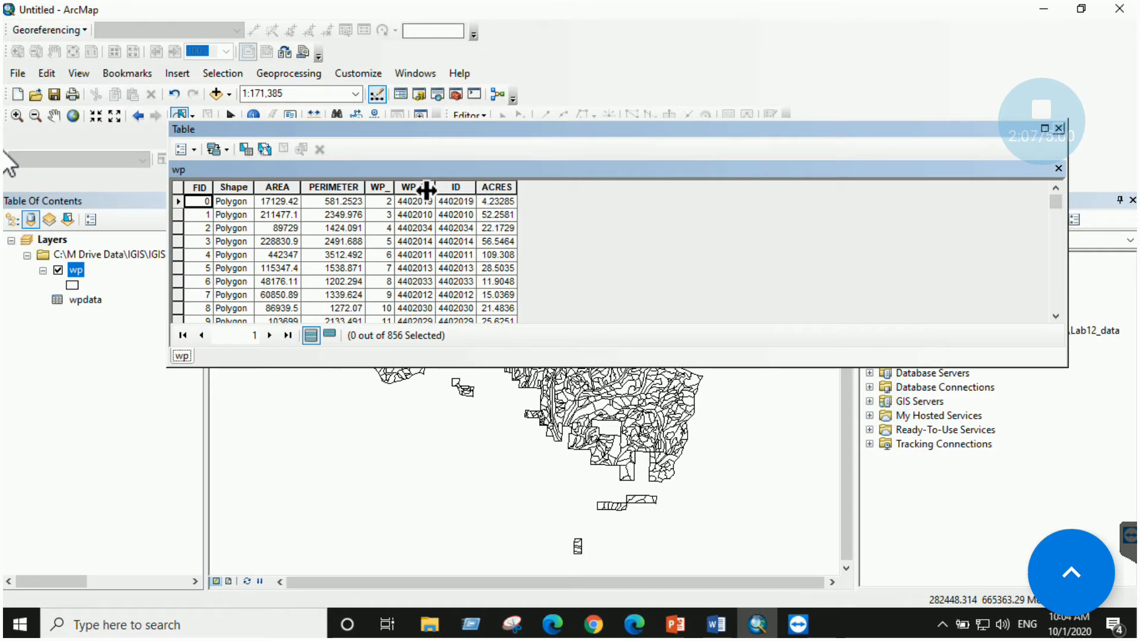
pyautogui.click(1058, 128)
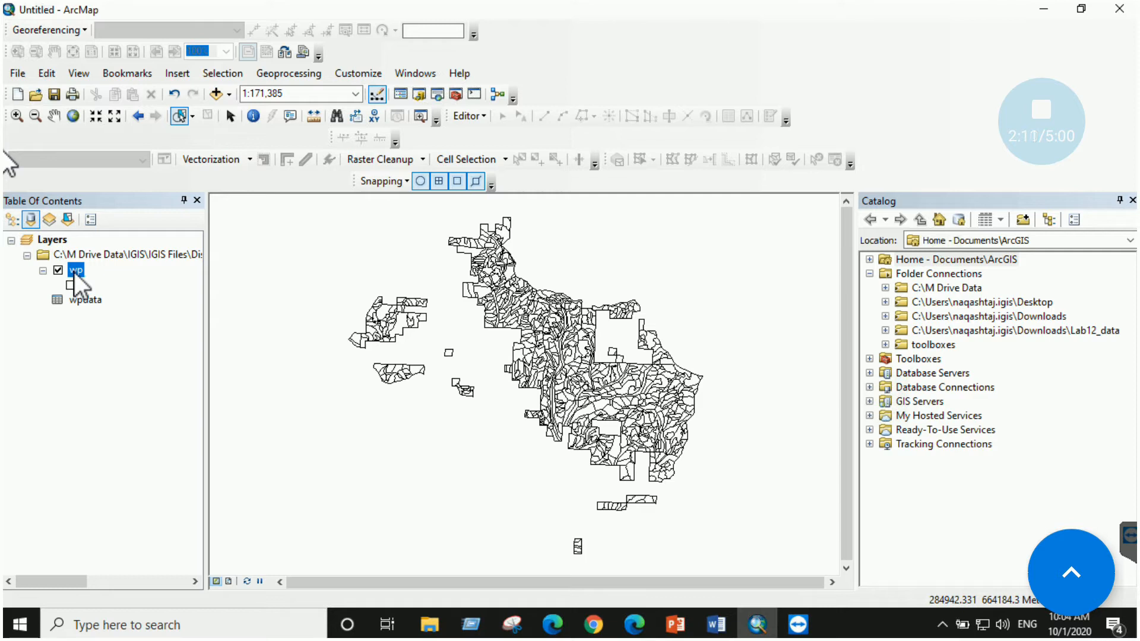
pyautogui.click(84, 300)
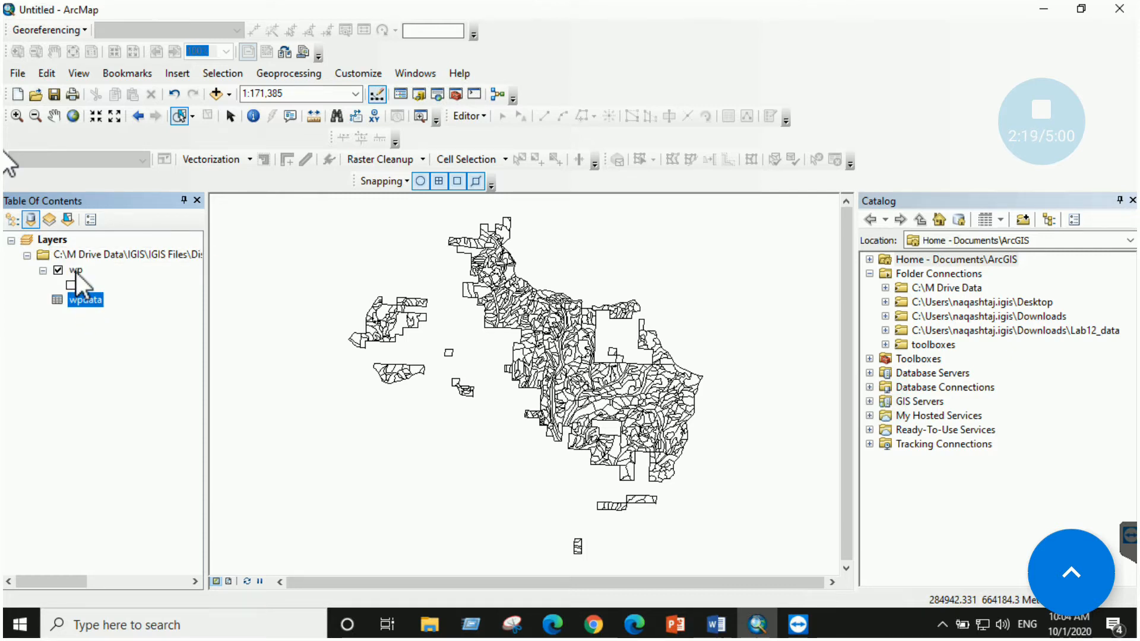
pyautogui.click(76, 272)
pyautogui.click(78, 302)
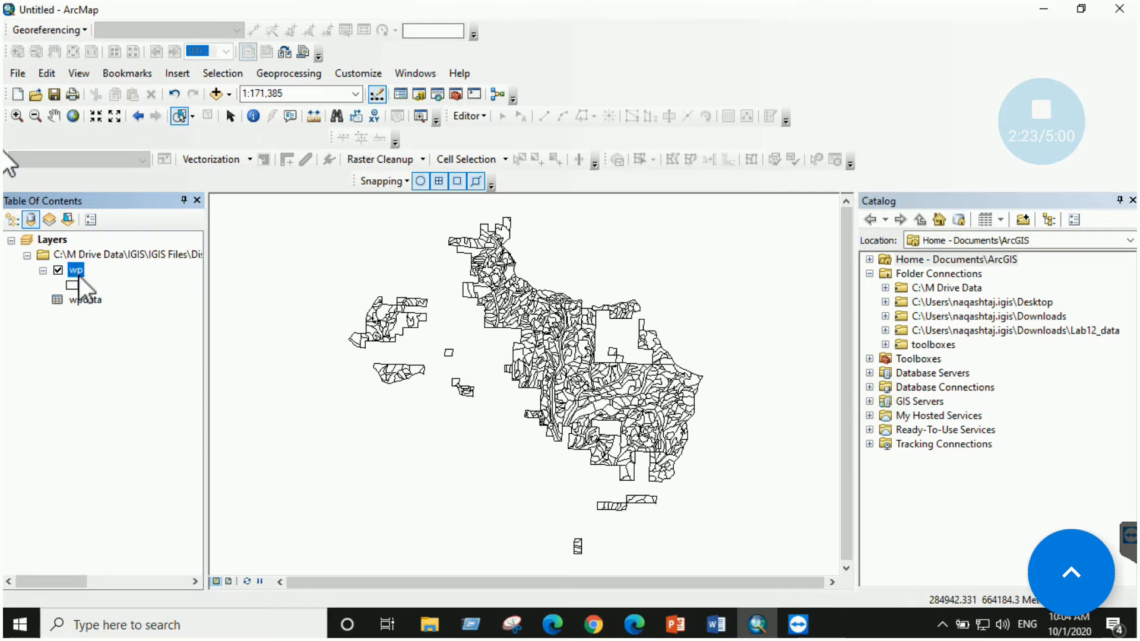
# In the Chap11 Word document, read the Task 3 join instructions and the Join Data figure
pyautogui.click(716, 624)
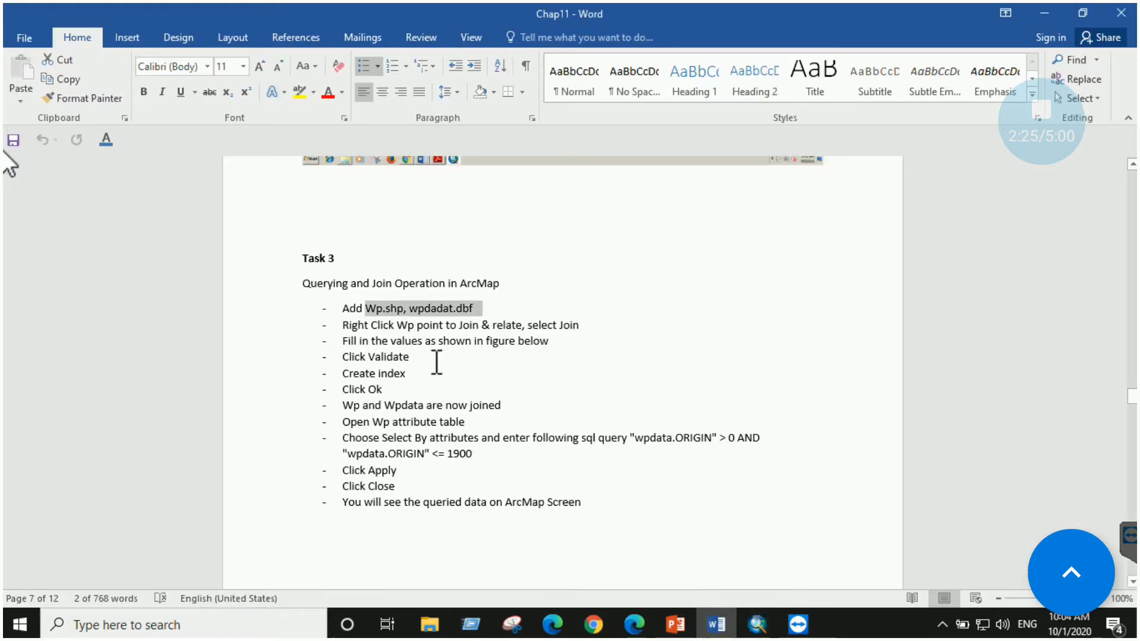
pyautogui.click(416, 347)
pyautogui.scroll(-1, 403, 331)
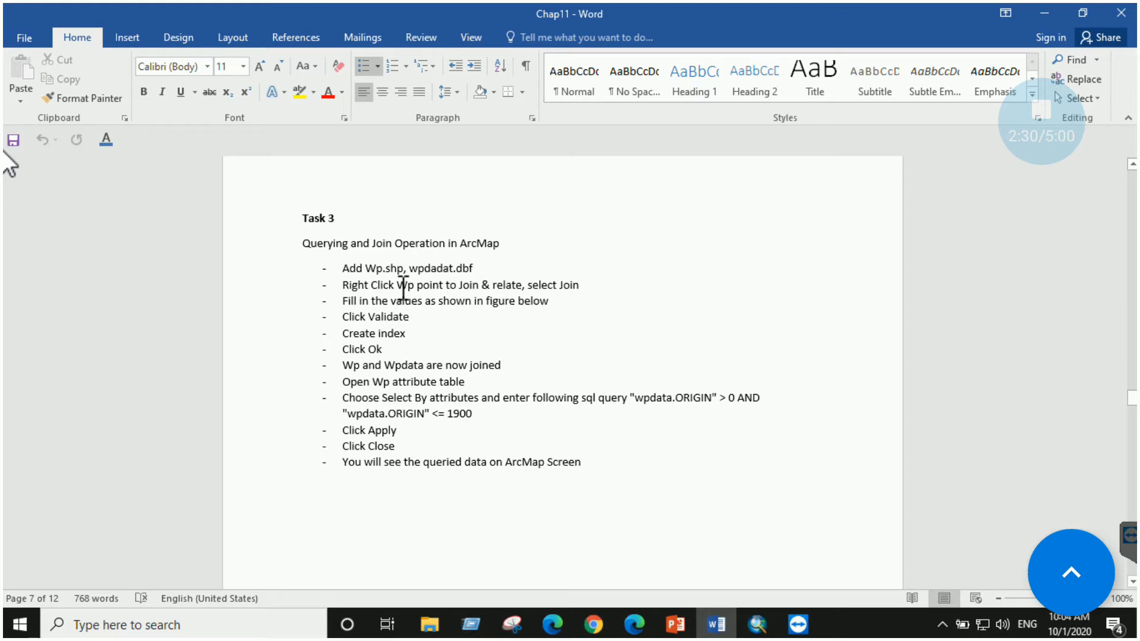
pyautogui.scroll(-10, 564, 350)
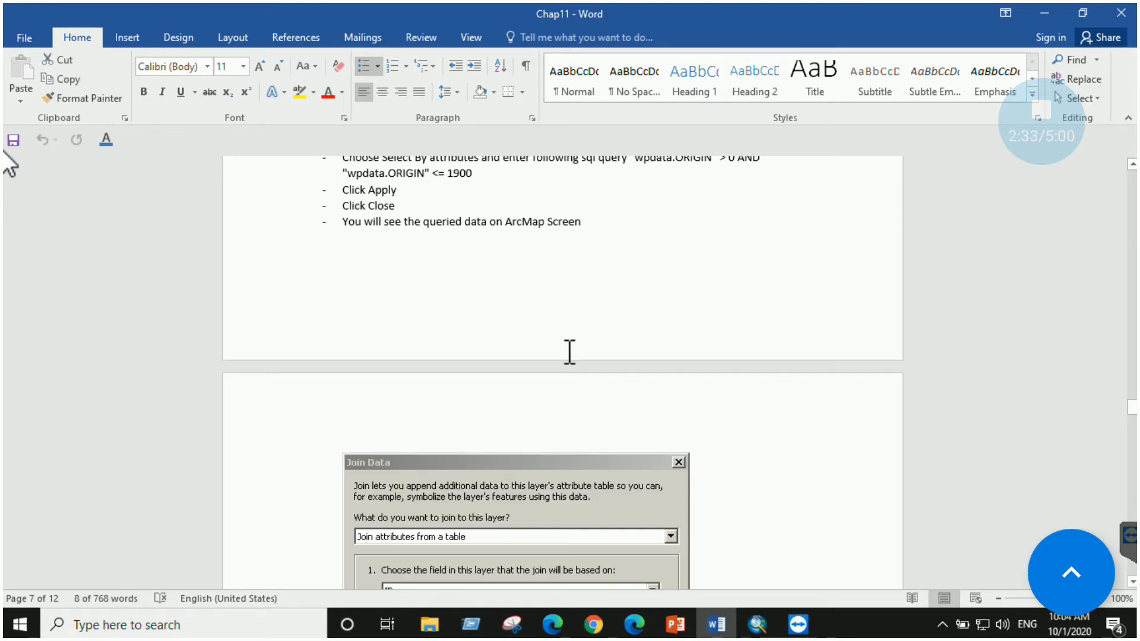
pyautogui.scroll(-1, 467, 320)
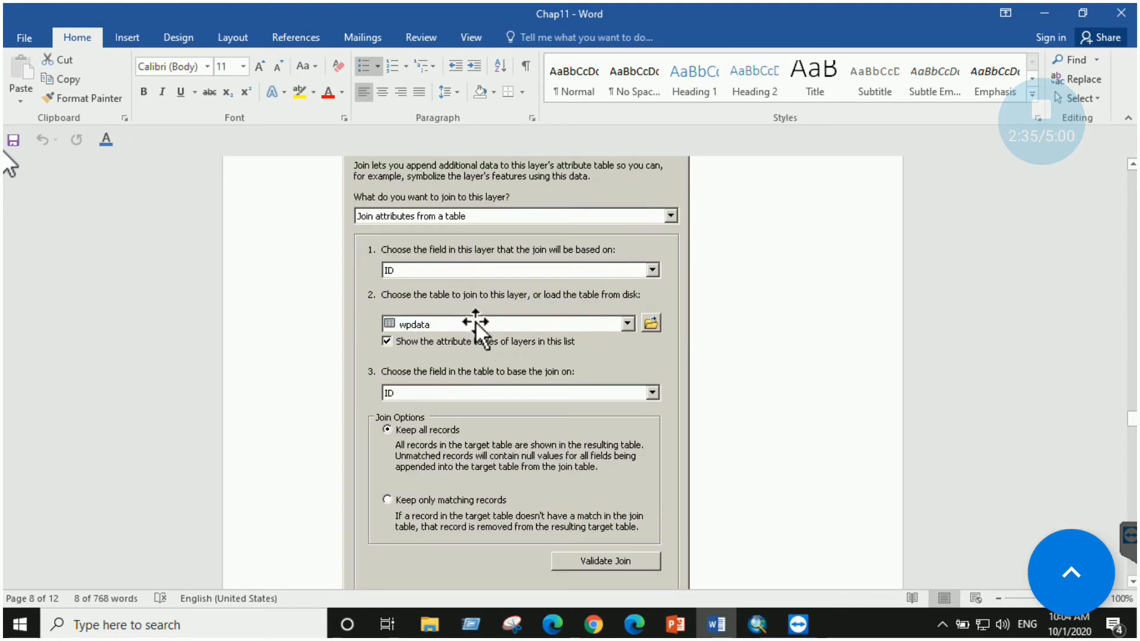
# In ArcMap, set up a join of the wpdata table to the wp layer on the ID field, keeping all records, and validate it
pyautogui.click(757, 625)
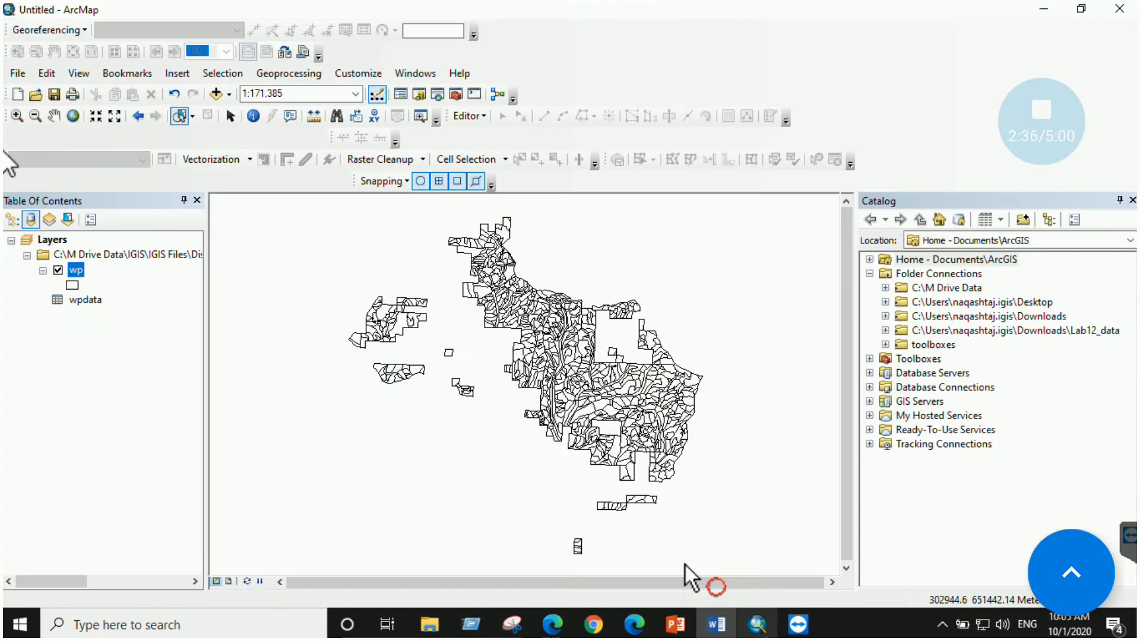
pyautogui.rightClick(78, 271)
pyautogui.moveTo(130, 312)
pyautogui.click(354, 313)
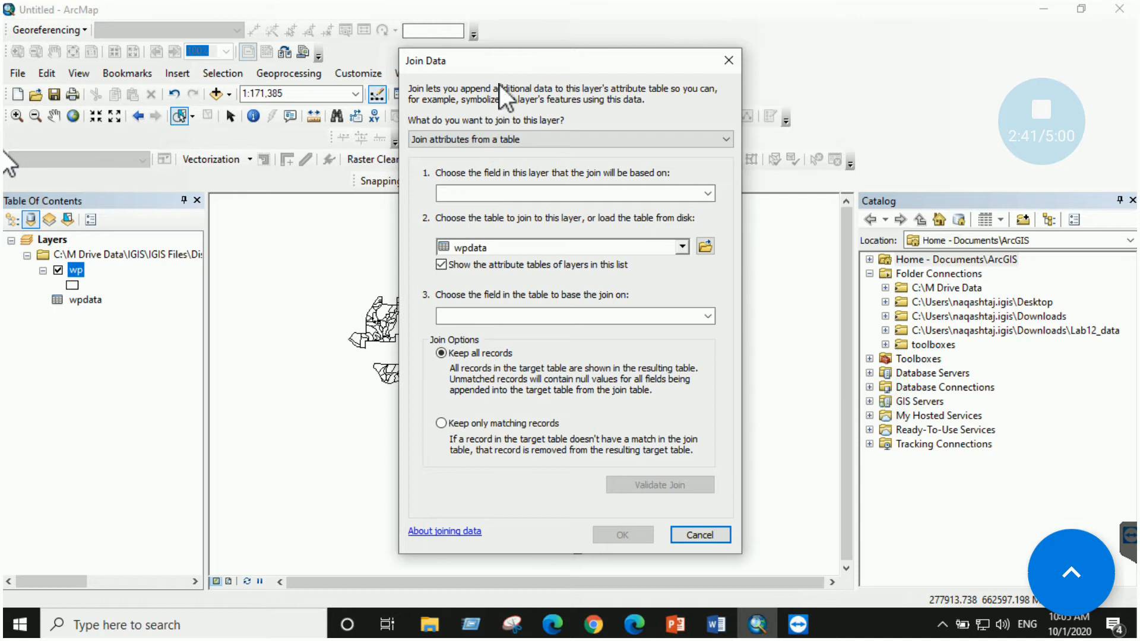
pyautogui.click(706, 195)
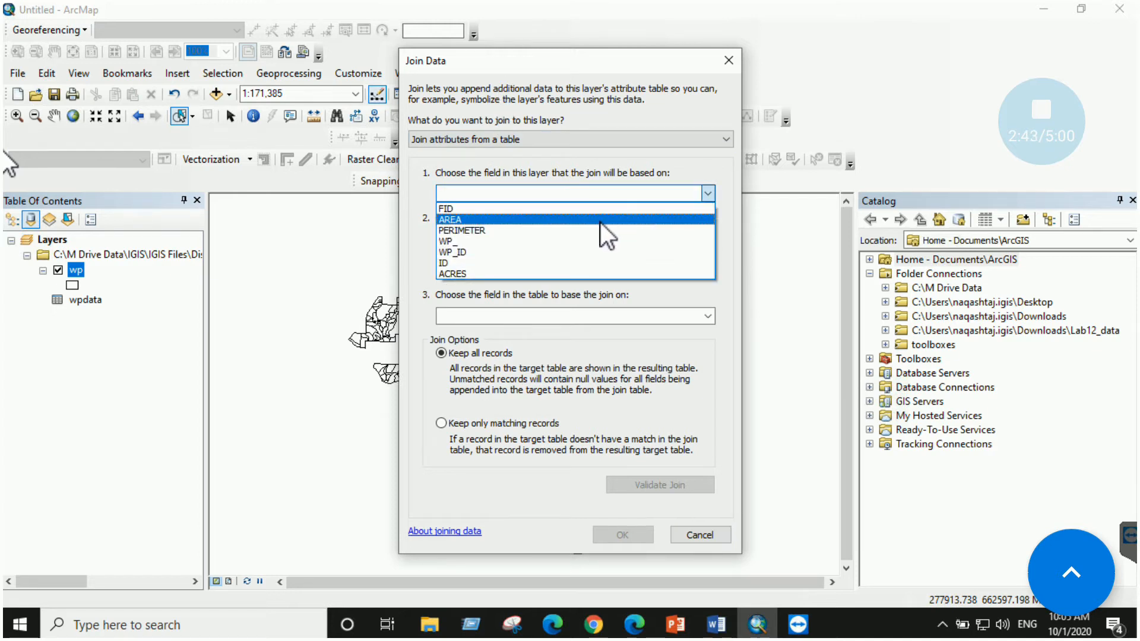
pyautogui.click(580, 264)
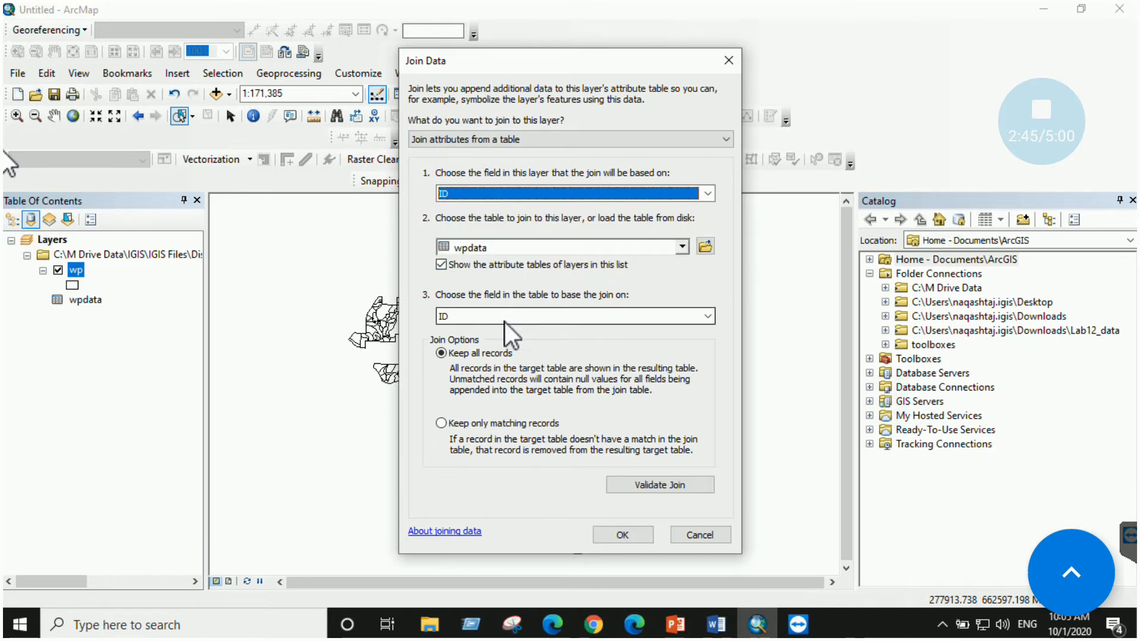
pyautogui.click(653, 485)
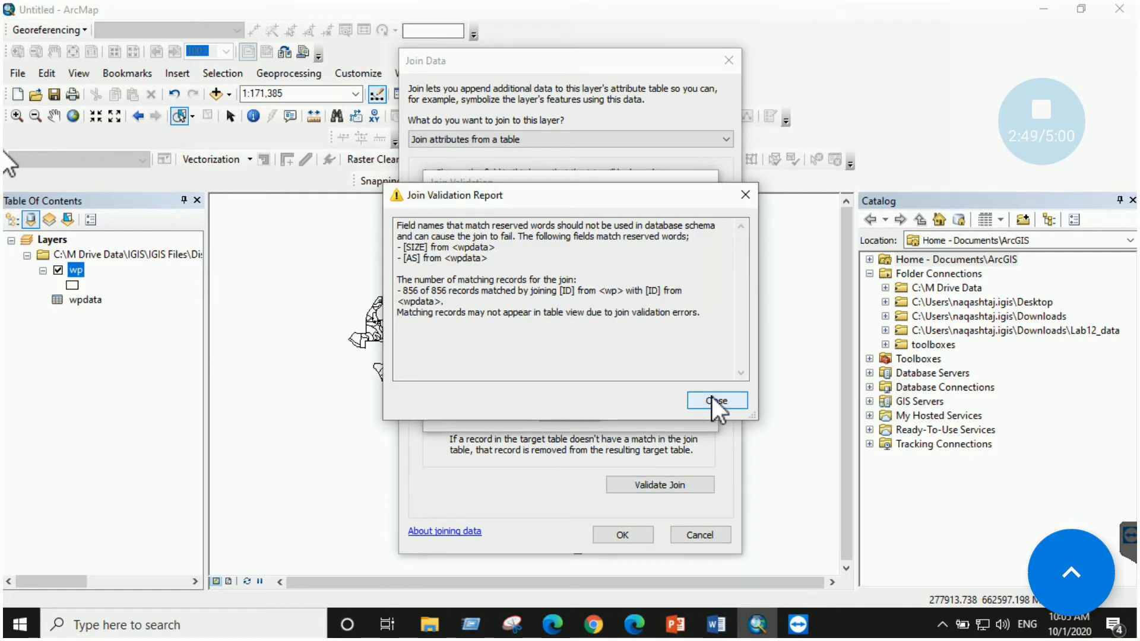
pyautogui.click(711, 398)
# Compare the join settings with the Join Data figure in the Word document, and complete the join in ArcMap
pyautogui.click(716, 625)
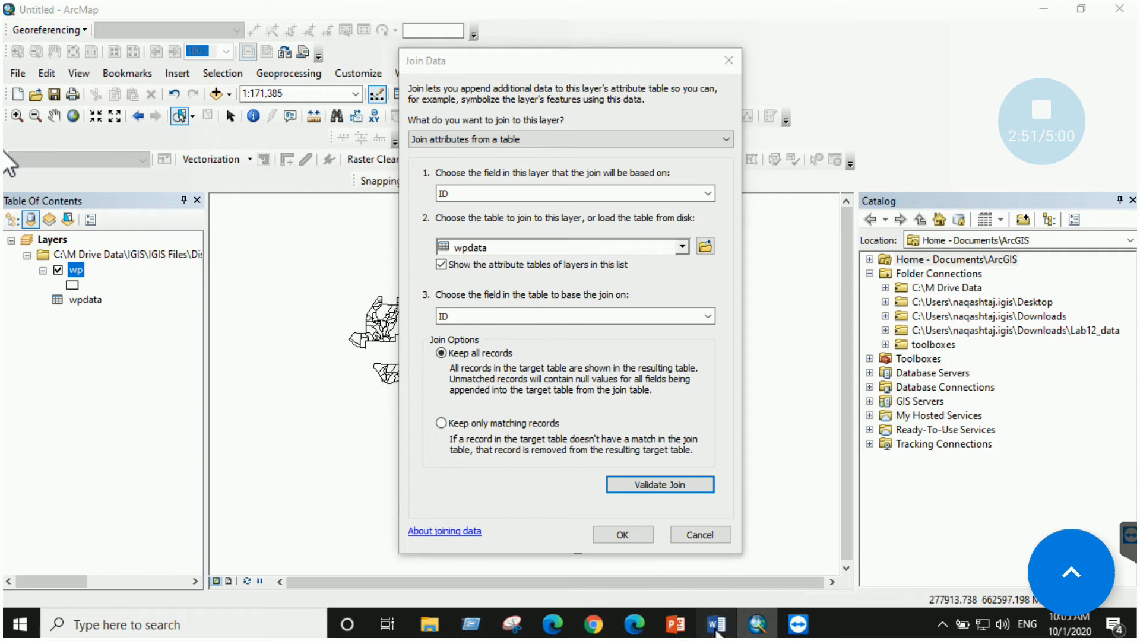
pyautogui.scroll(-2, 522, 410)
pyautogui.scroll(2, 520, 407)
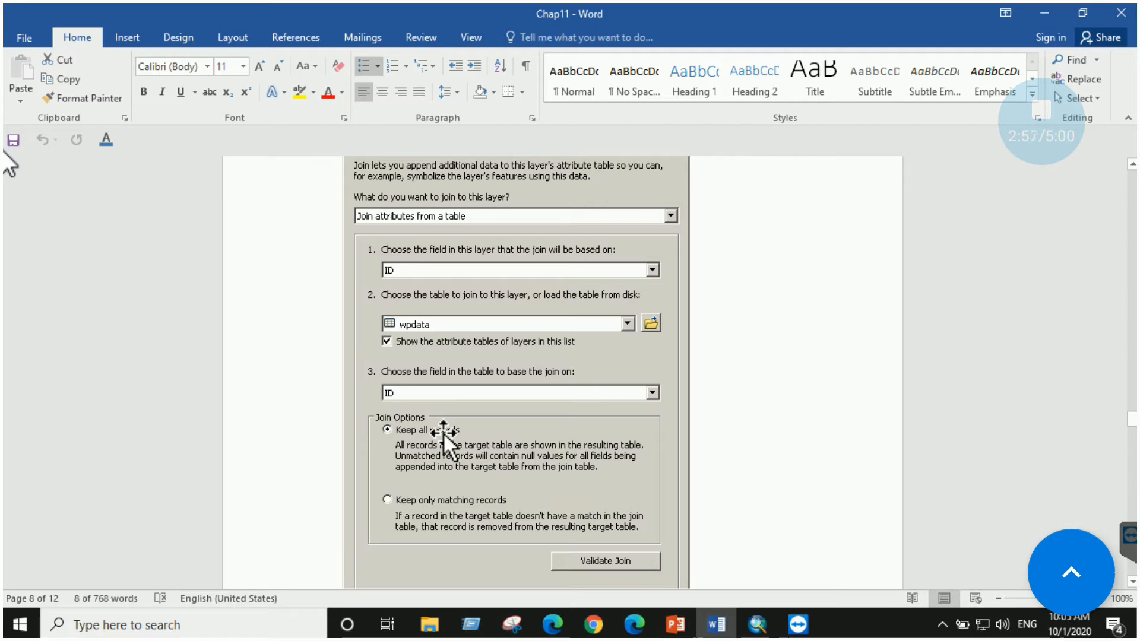
pyautogui.click(757, 624)
# Open the attribute table of the joined wp layer, examine the fields appended from wpdata, and close it
pyautogui.rightClick(76, 268)
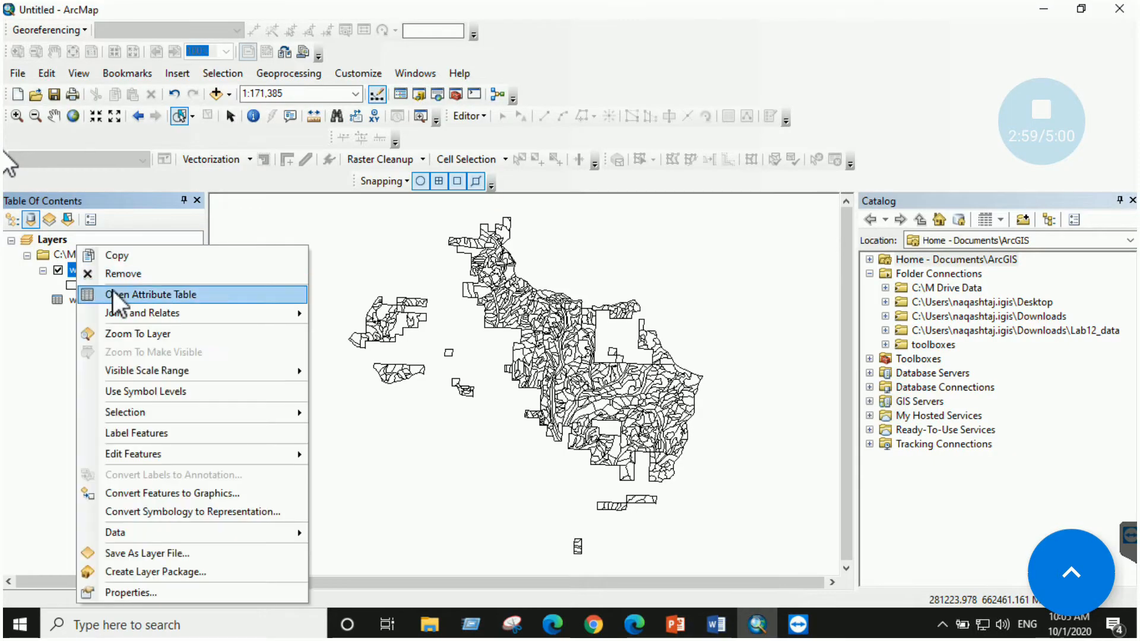
pyautogui.click(113, 291)
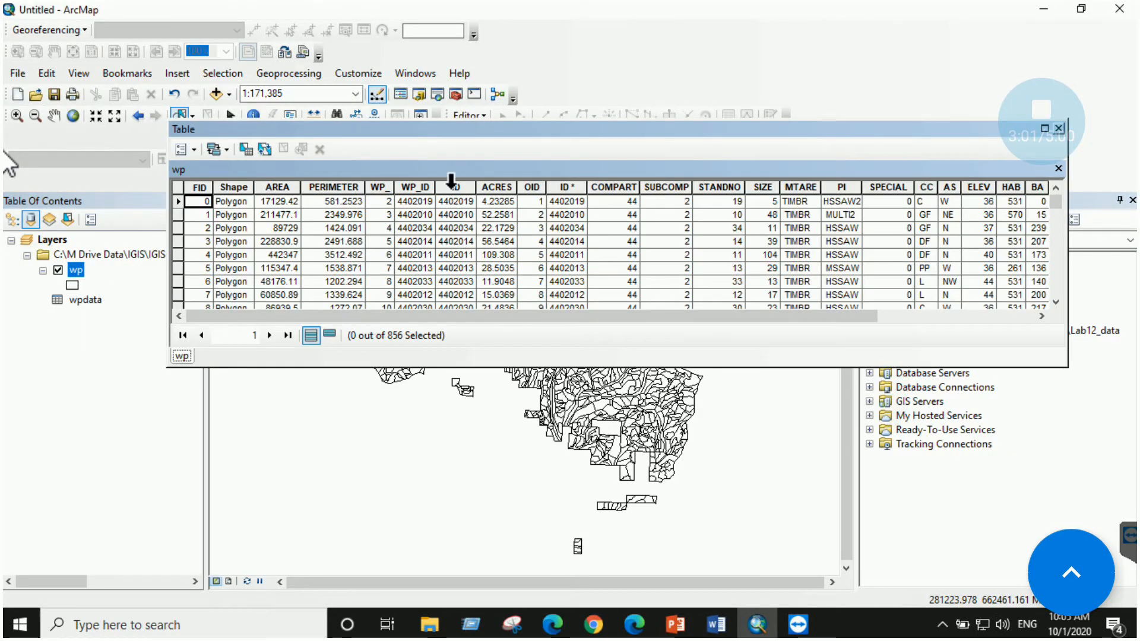
pyautogui.moveTo(481, 132); pyautogui.dragTo(399, 201)
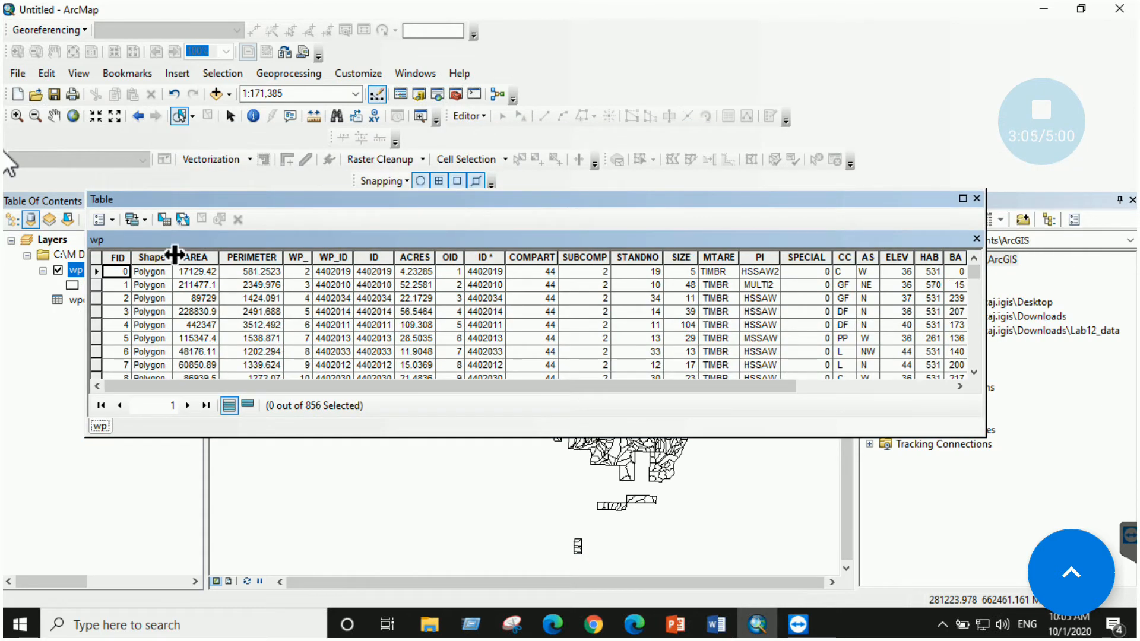
pyautogui.moveTo(356, 386); pyautogui.dragTo(547, 387)
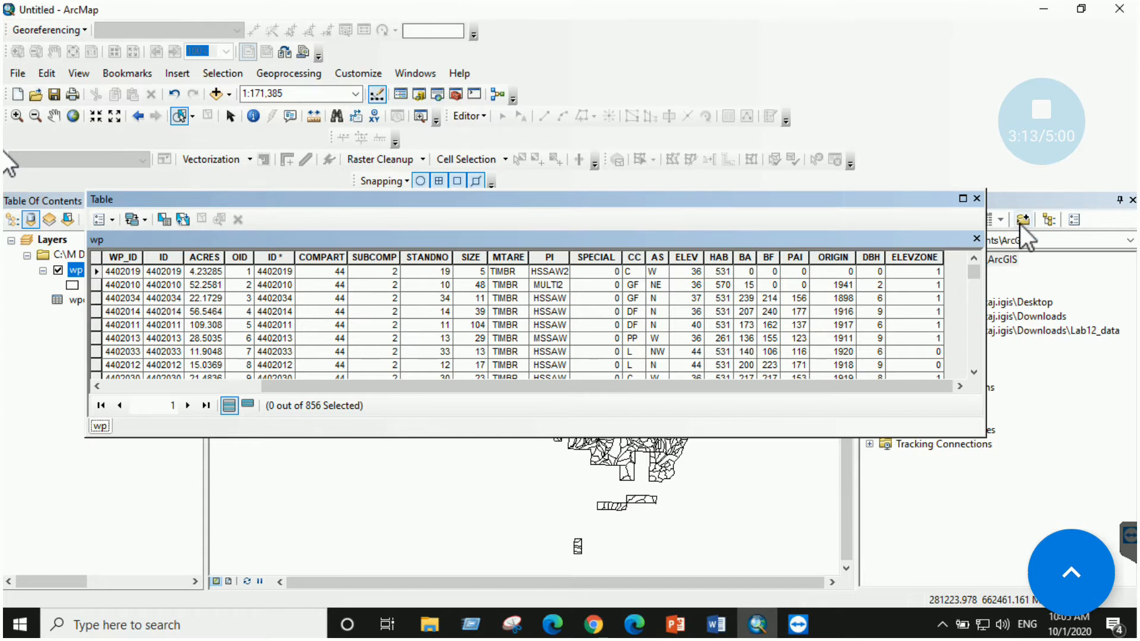
pyautogui.click(976, 198)
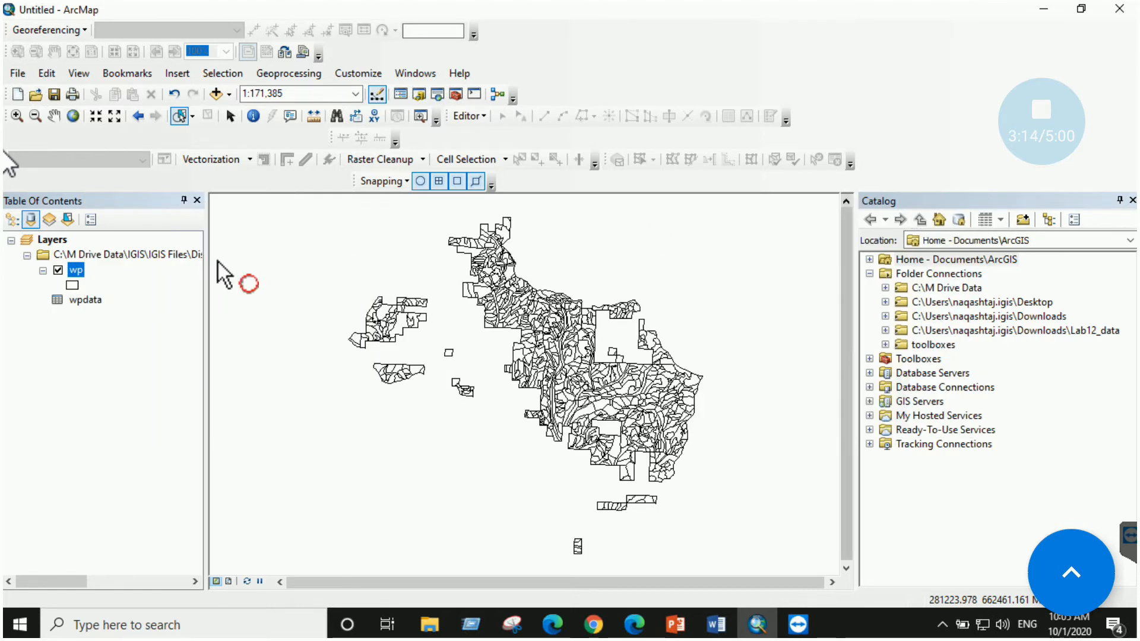
pyautogui.click(89, 300)
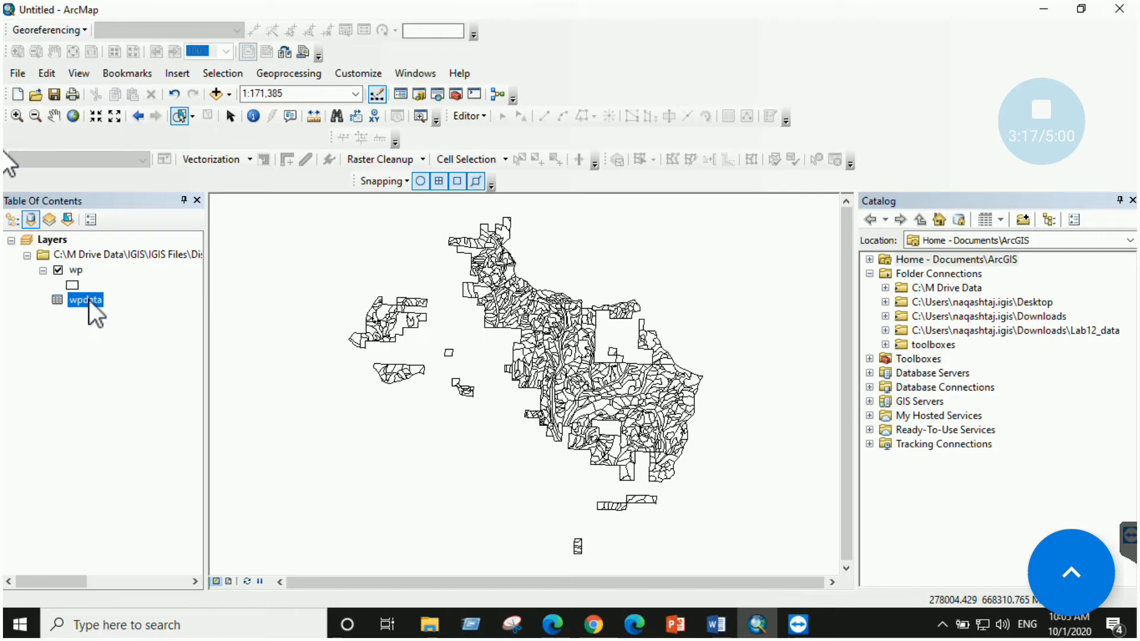
# In the Word document, review the remaining Task 3 instructions and highlight the query "wpdata.ORIGIN" > 0 AND "wpdata.ORIGIN" <= 1900
pyautogui.click(717, 624)
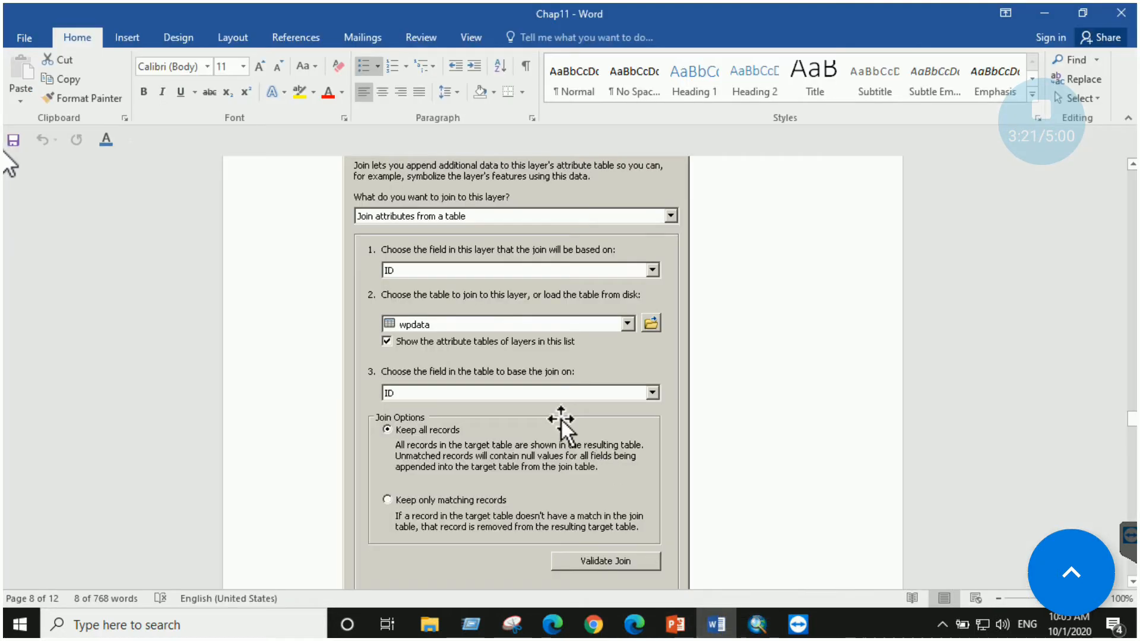
pyautogui.scroll(15, 560, 419)
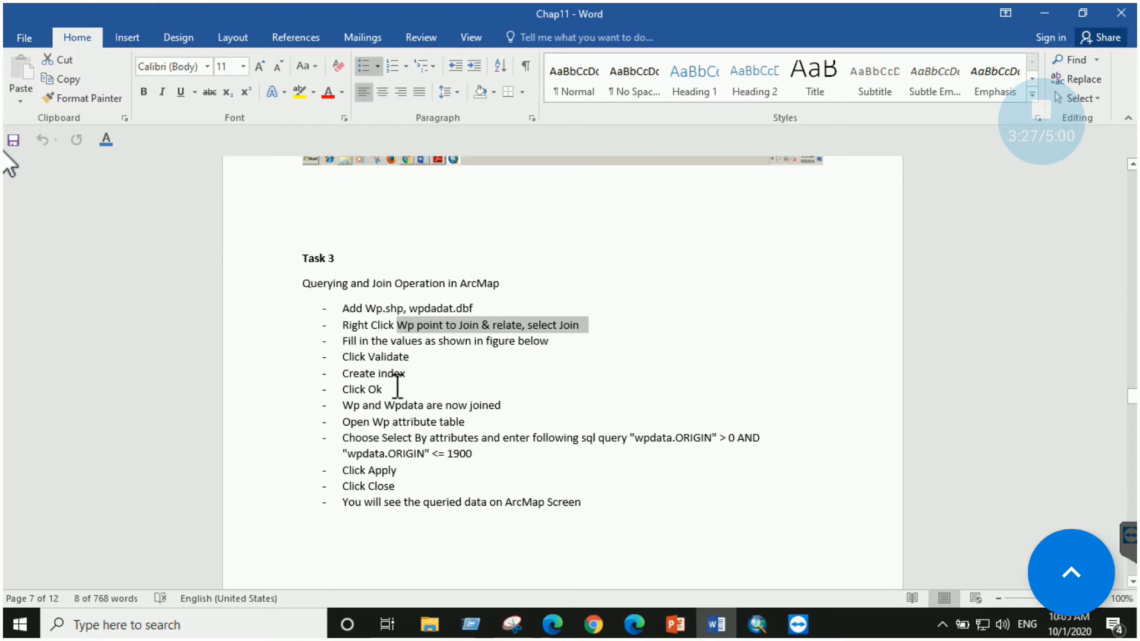
pyautogui.moveTo(473, 454); pyautogui.dragTo(374, 469)
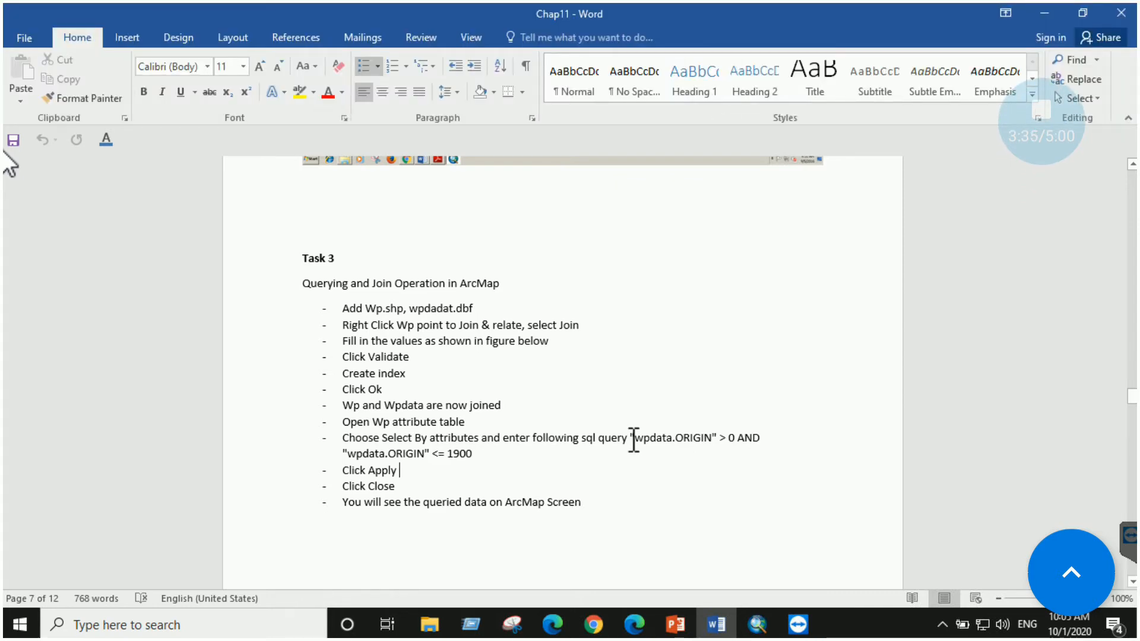
pyautogui.moveTo(630, 442); pyautogui.dragTo(486, 456)
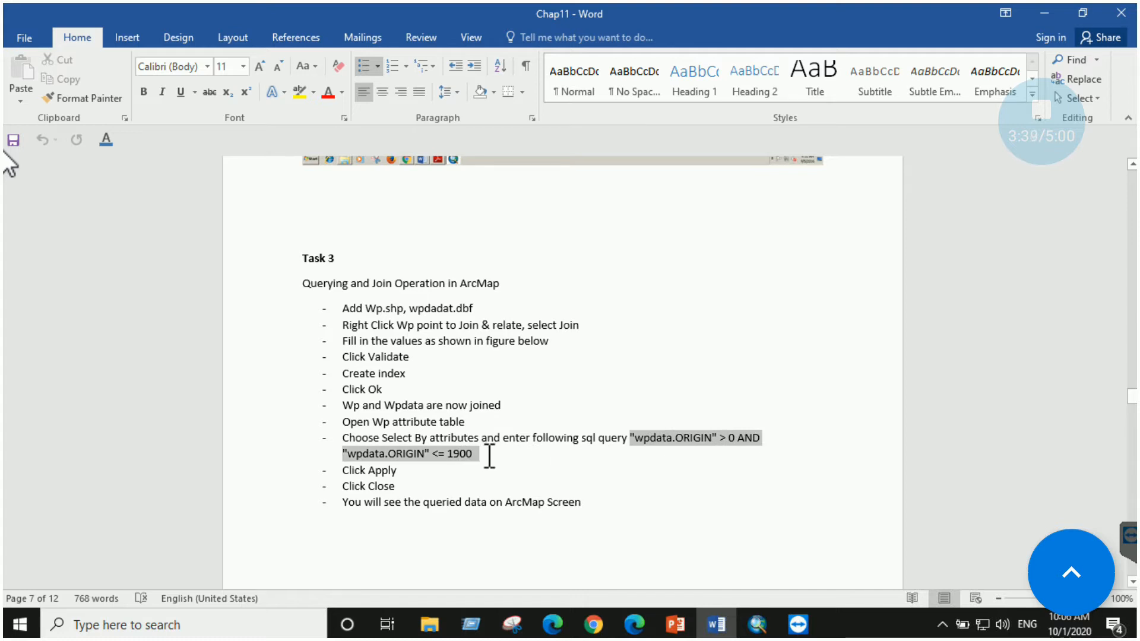
# Copy the highlighted ORIGIN query from Word, and in ArcMap open the wp attribute table and start Select By Attributes
pyautogui.rightClick(448, 457)
pyautogui.click(499, 196)
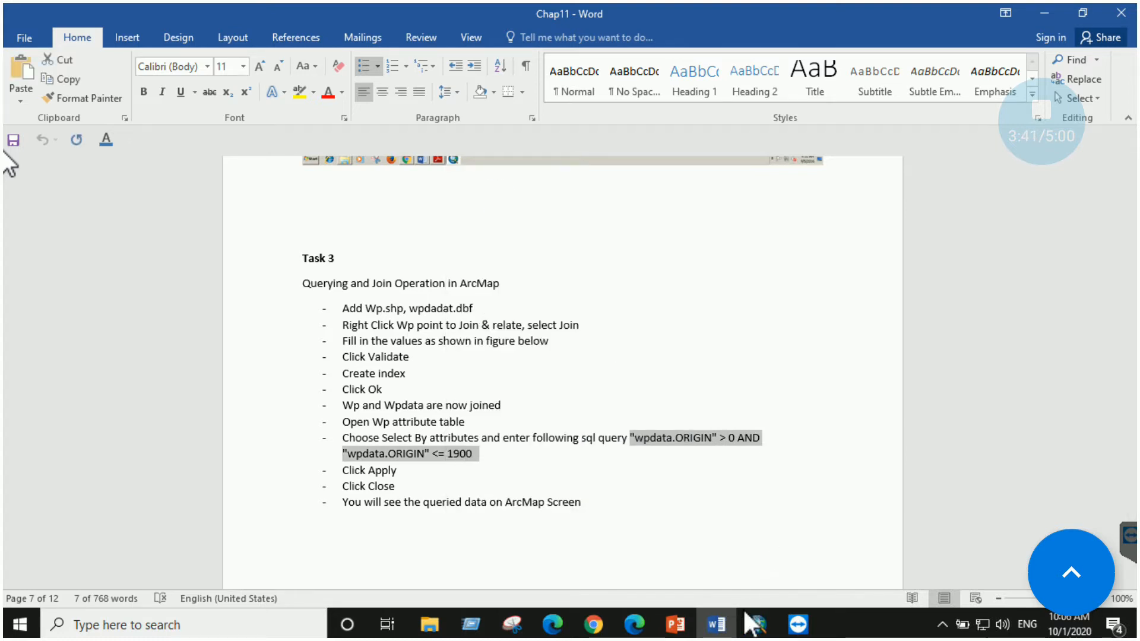
pyautogui.click(757, 625)
pyautogui.rightClick(76, 271)
pyautogui.click(113, 292)
pyautogui.click(110, 221)
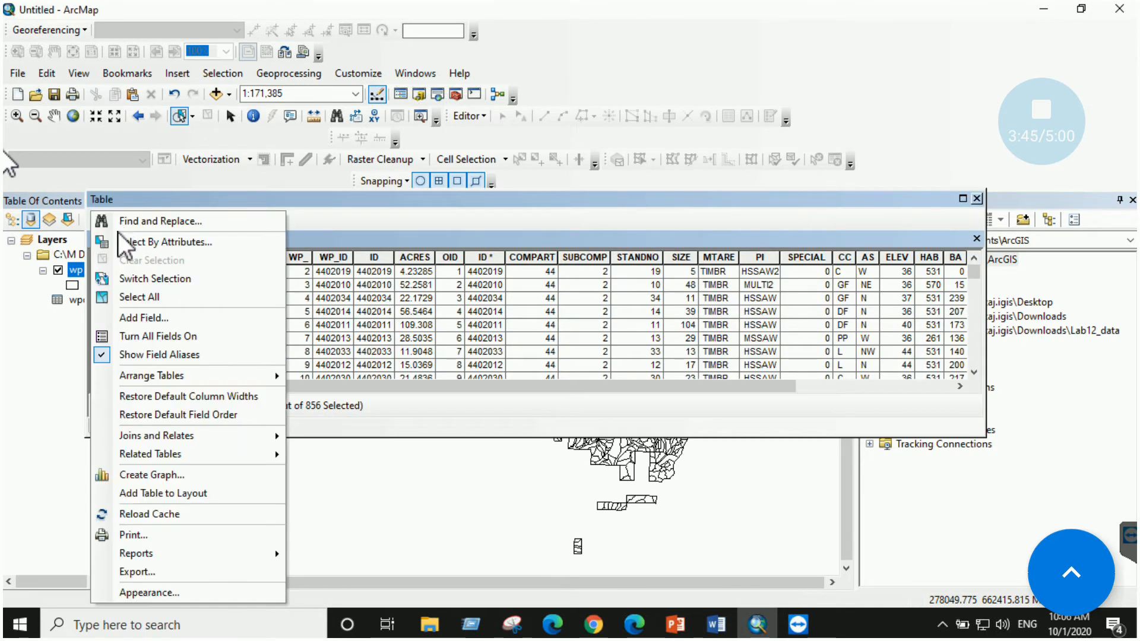
pyautogui.click(122, 241)
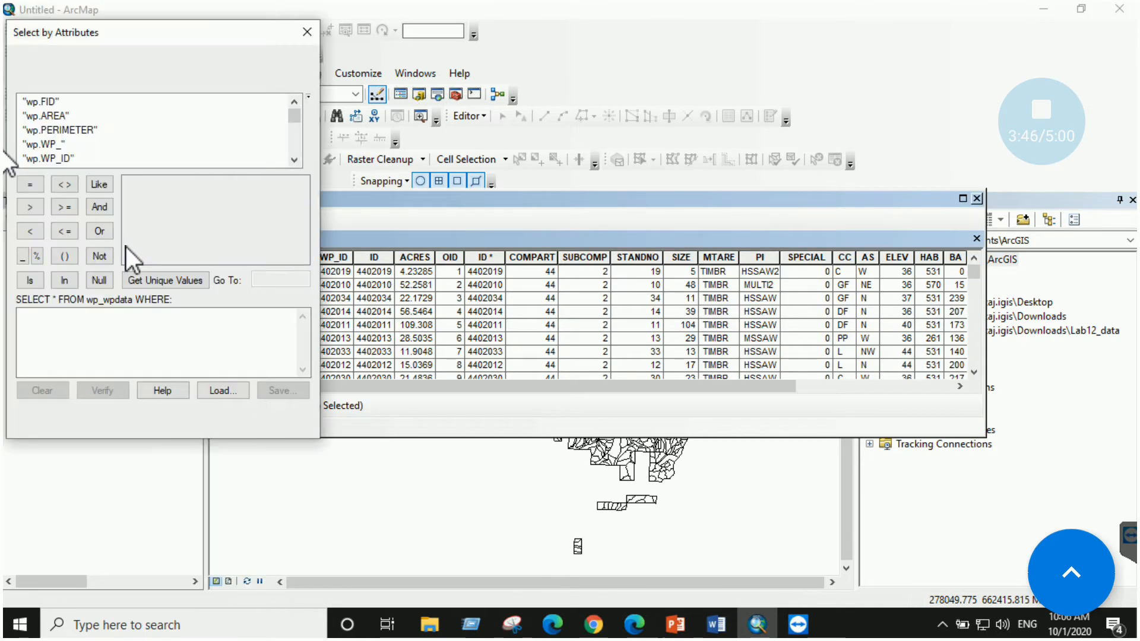
# Enter the copied WHERE clause "wpdata.ORIGIN" > 0 AND "wpdata.ORIGIN" <= 1900, verify it, and apply it as a new selection
pyautogui.rightClick(100, 331)
pyautogui.click(143, 402)
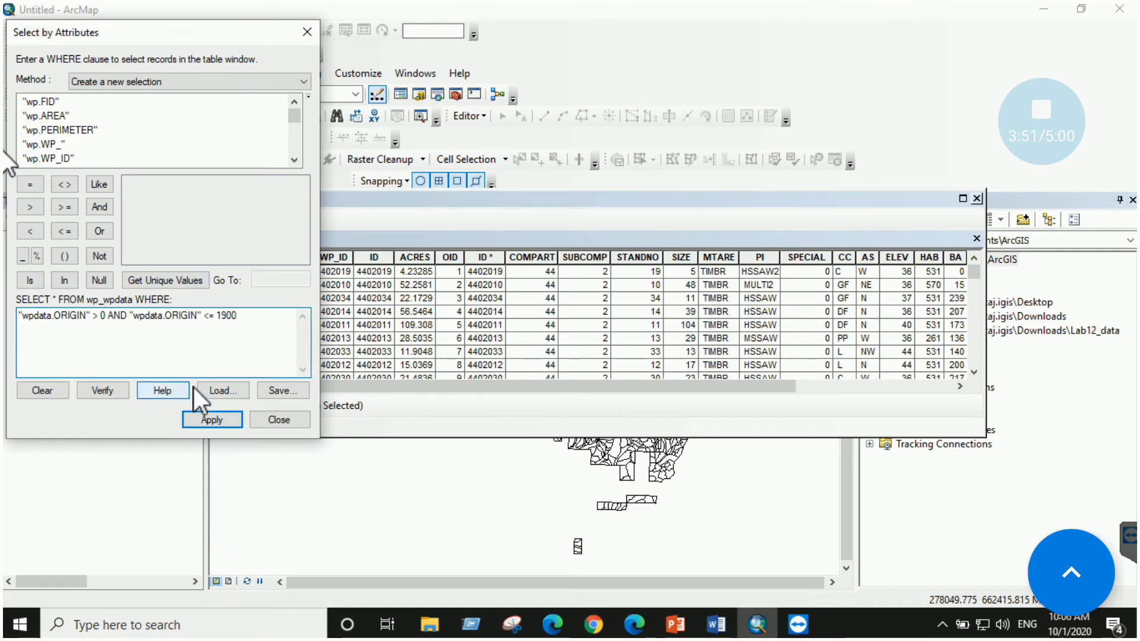
pyautogui.click(116, 390)
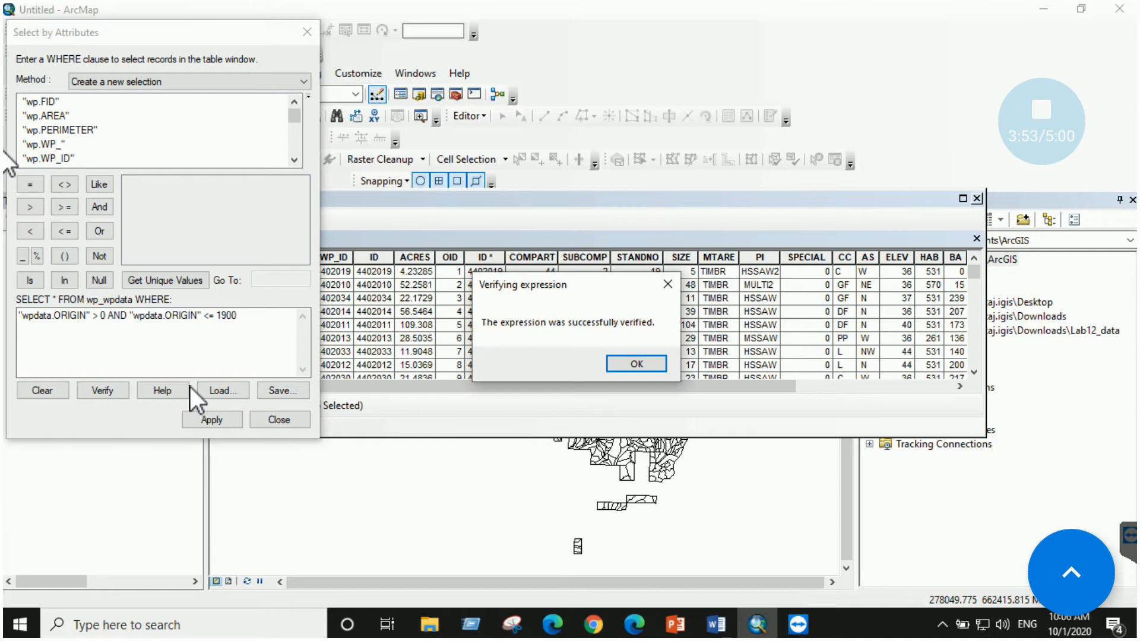
pyautogui.click(644, 364)
pyautogui.click(208, 420)
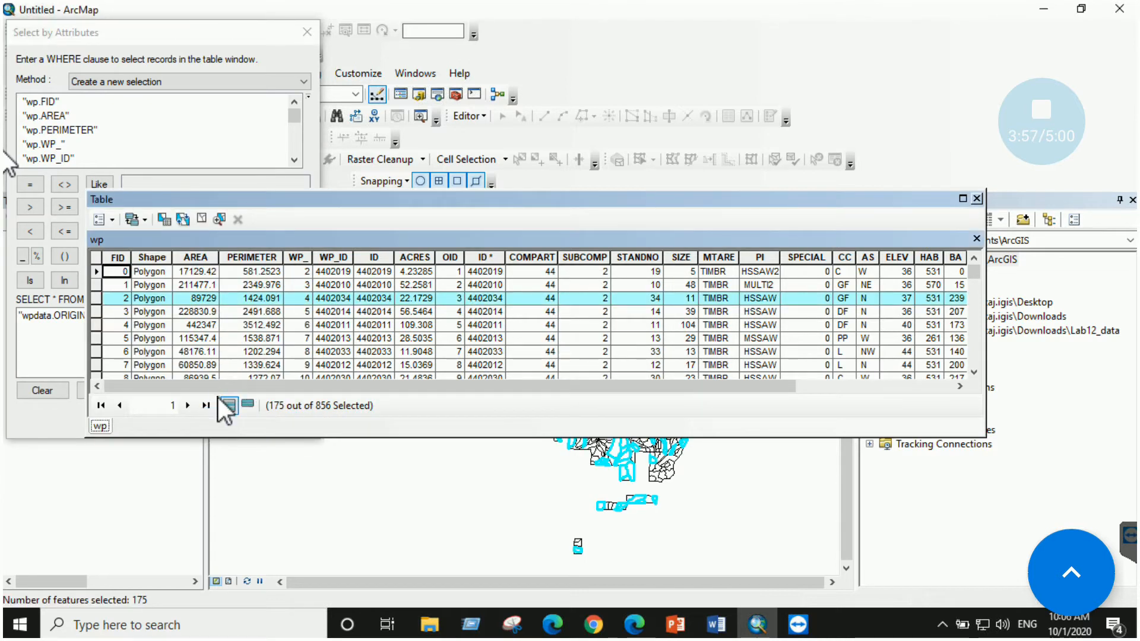
# Show only the selected records in the wp attribute table, examine their joined wpdata fields, and close the table
pyautogui.click(247, 404)
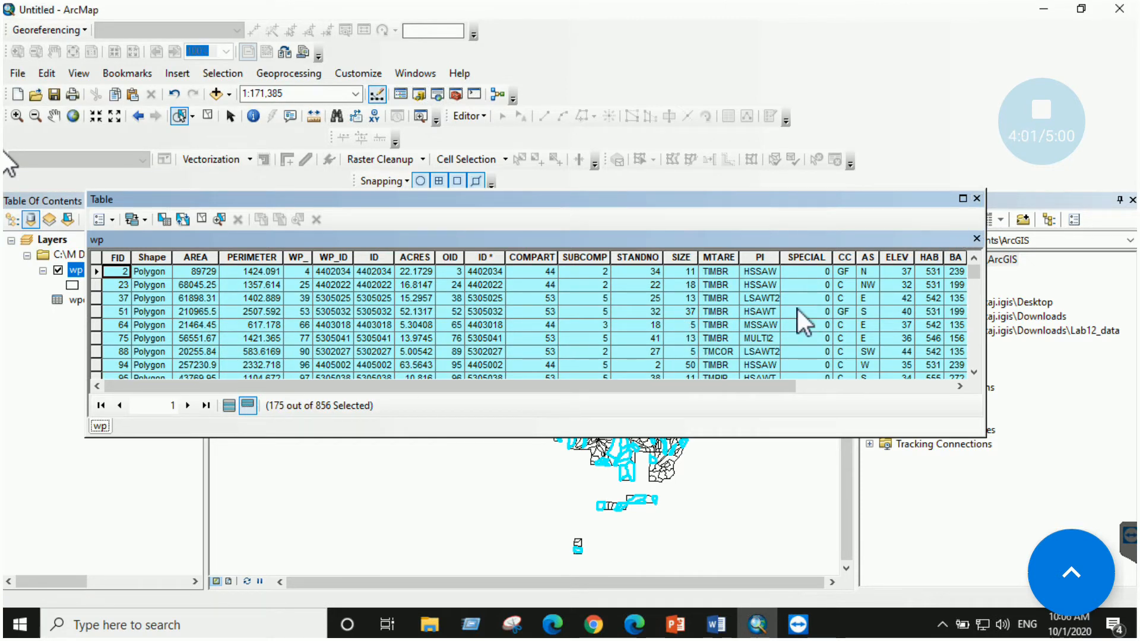
pyautogui.click(719, 626)
pyautogui.click(720, 631)
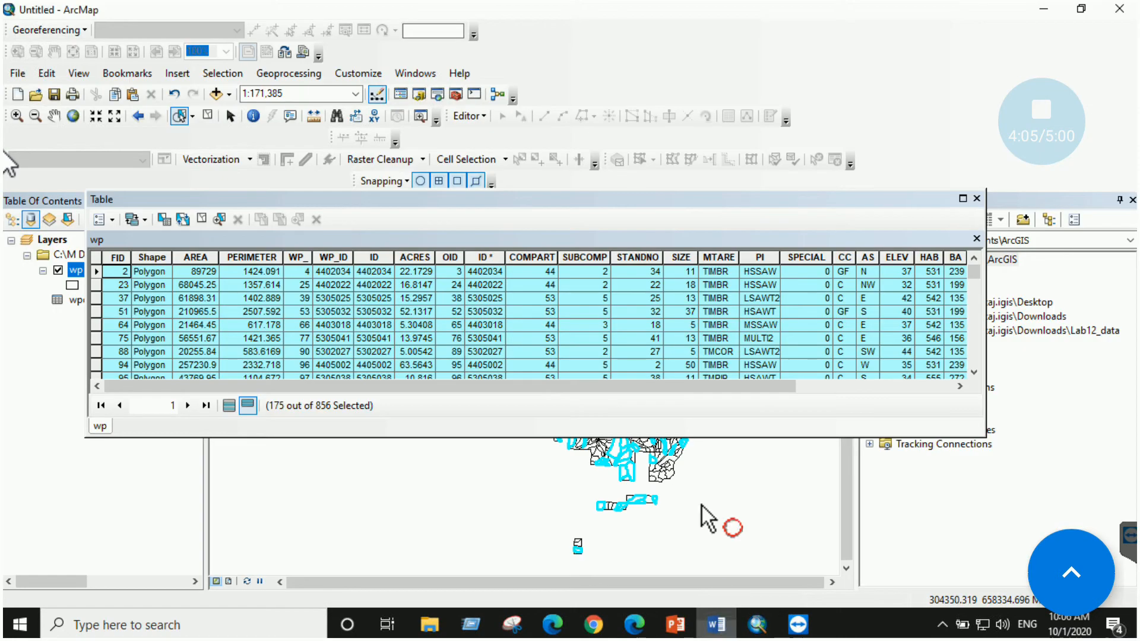
pyautogui.click(554, 375)
pyautogui.moveTo(642, 381); pyautogui.dragTo(832, 398)
pyautogui.click(848, 256)
pyautogui.moveTo(974, 271); pyautogui.dragTo(971, 356)
pyautogui.moveTo(964, 311); pyautogui.dragTo(960, 266)
pyautogui.click(976, 198)
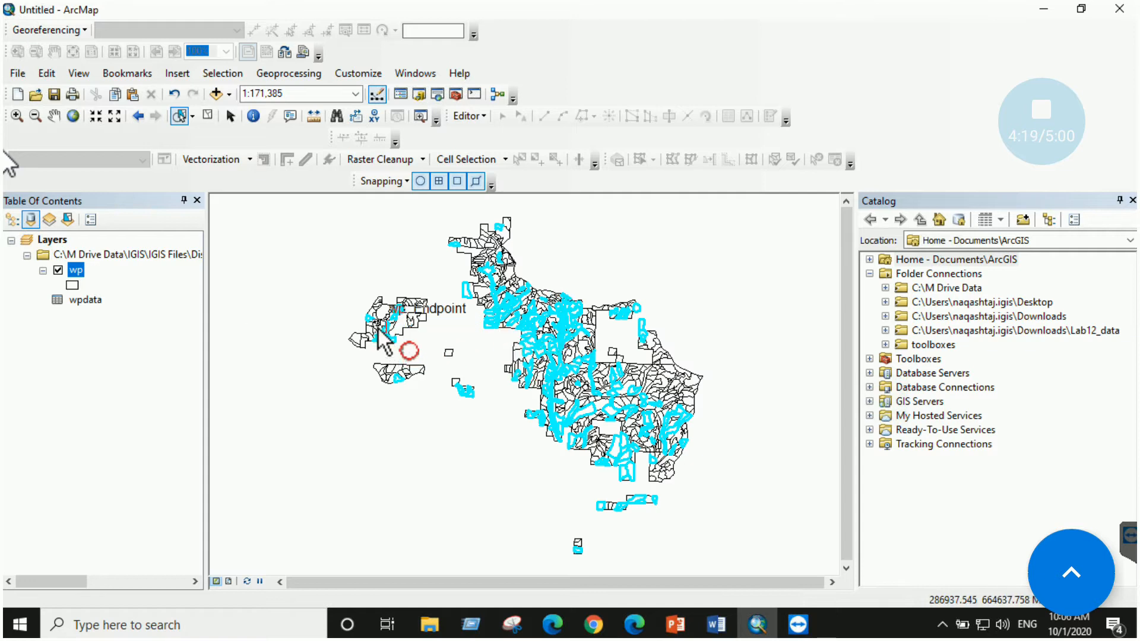
# Set up an export of the selected wp features to the Desktop as Export_Output.shp, using the layer's source coordinate system
pyautogui.rightClick(78, 275)
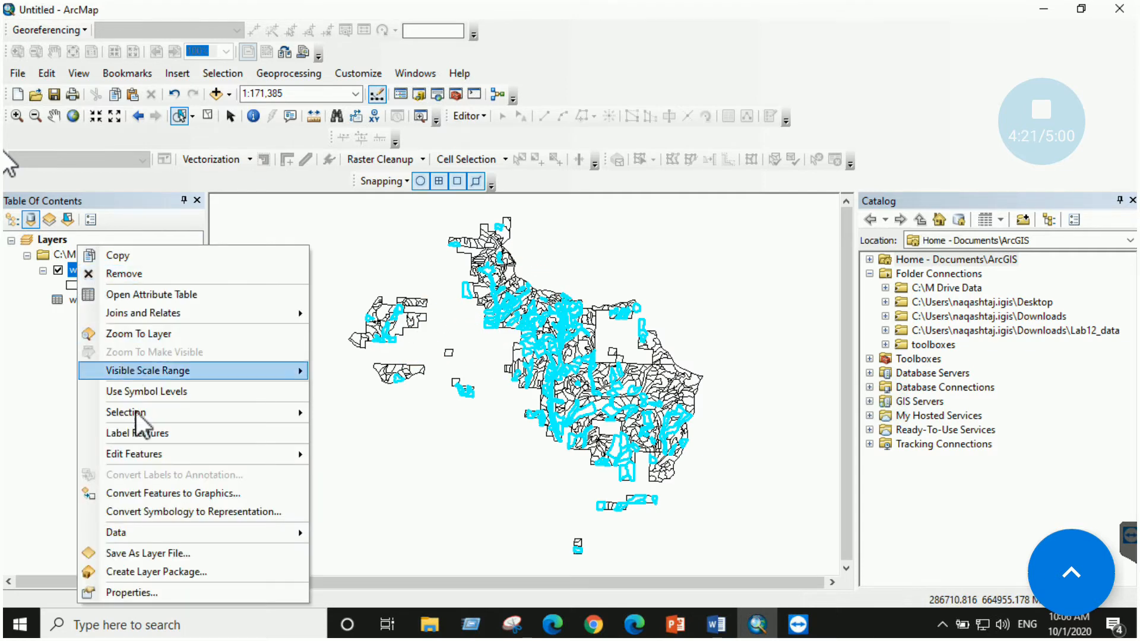
pyautogui.moveTo(131, 538)
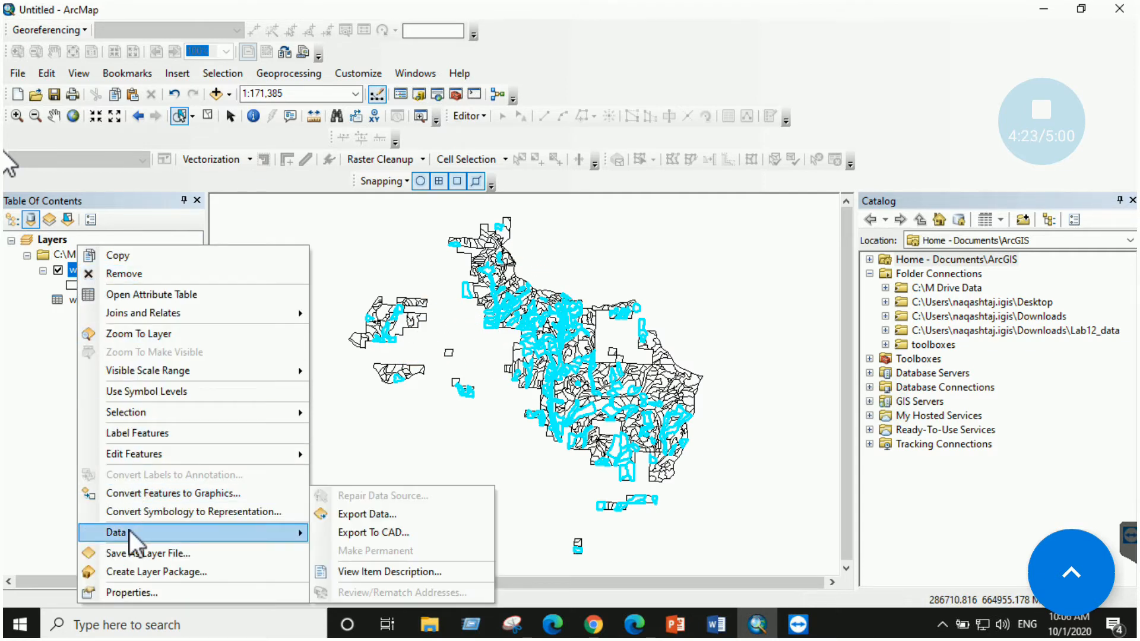
pyautogui.click(399, 533)
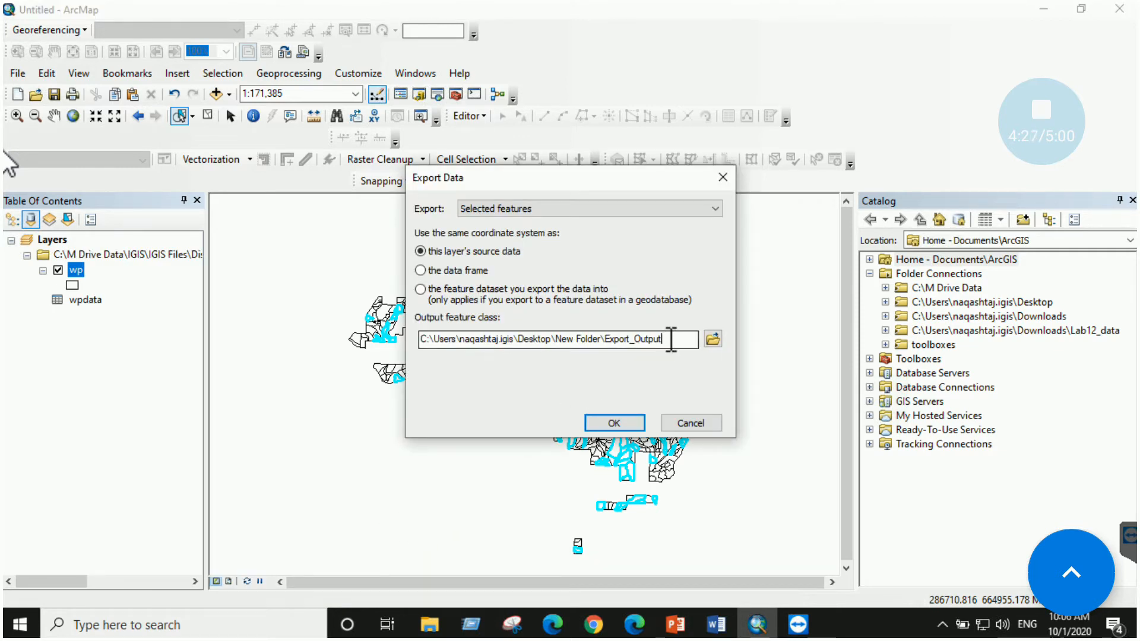
pyautogui.click(712, 339)
pyautogui.click(514, 415)
pyautogui.click(507, 442)
pyautogui.doubleClick(450, 240)
pyautogui.click(446, 226)
pyautogui.doubleClick(459, 241)
pyautogui.click(746, 398)
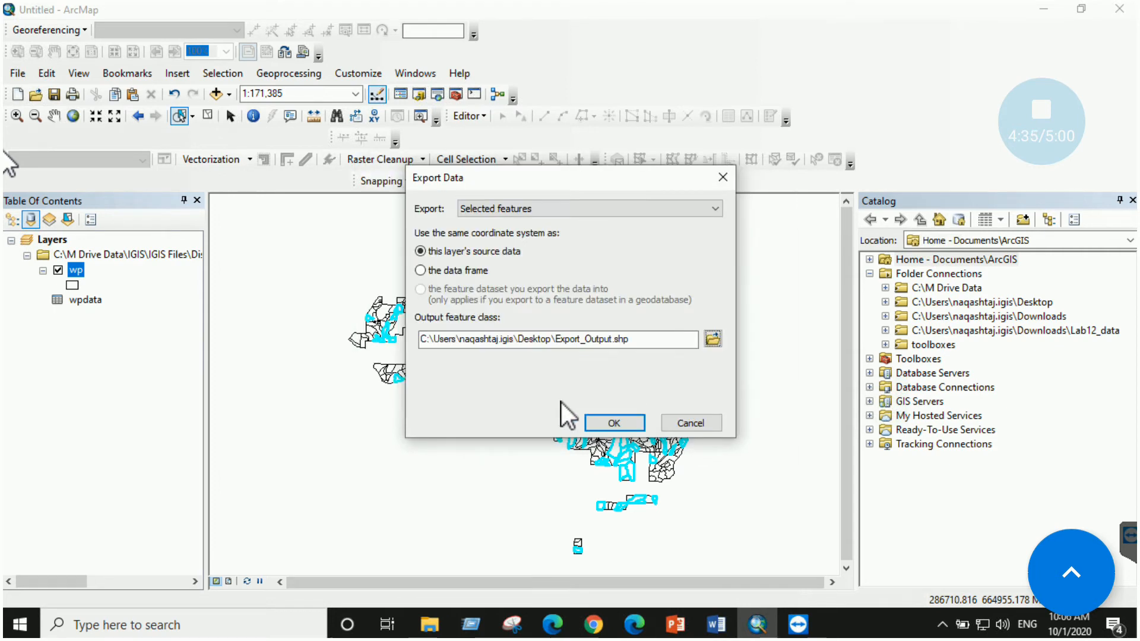
# Run the export of the selected features, add the result to the map as a layer, and hide the wp layer
pyautogui.click(610, 422)
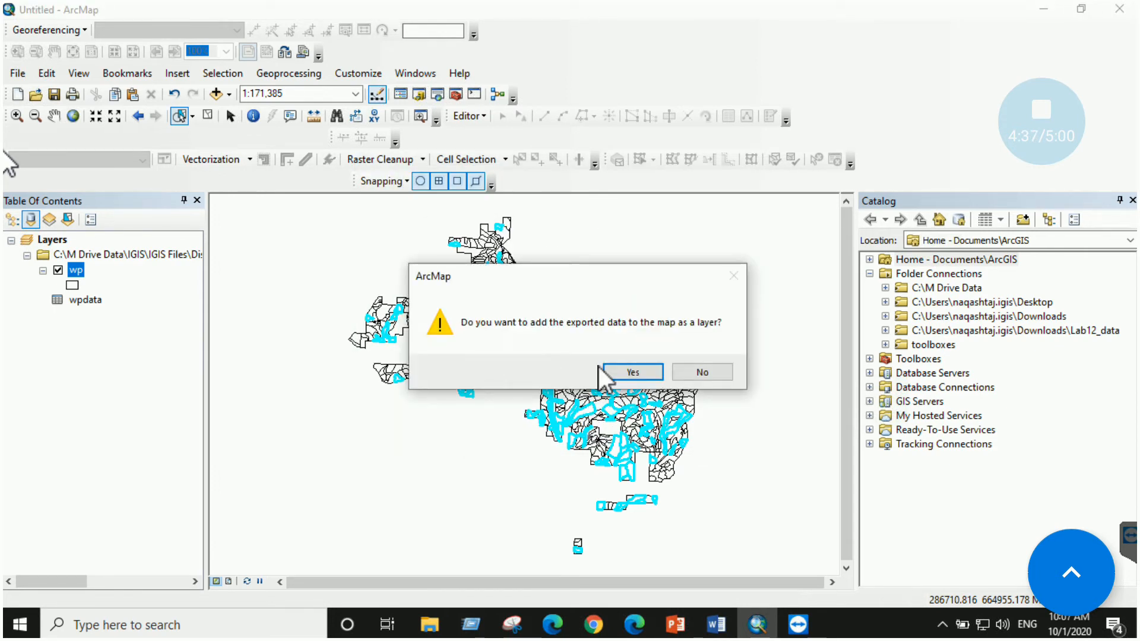
pyautogui.click(628, 373)
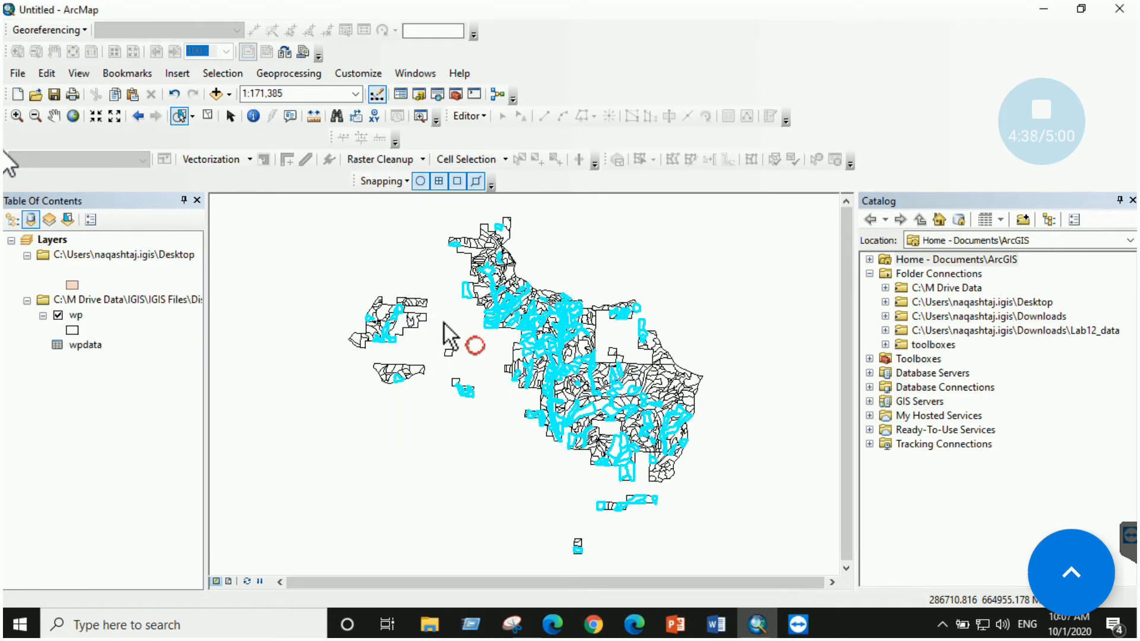
pyautogui.click(58, 315)
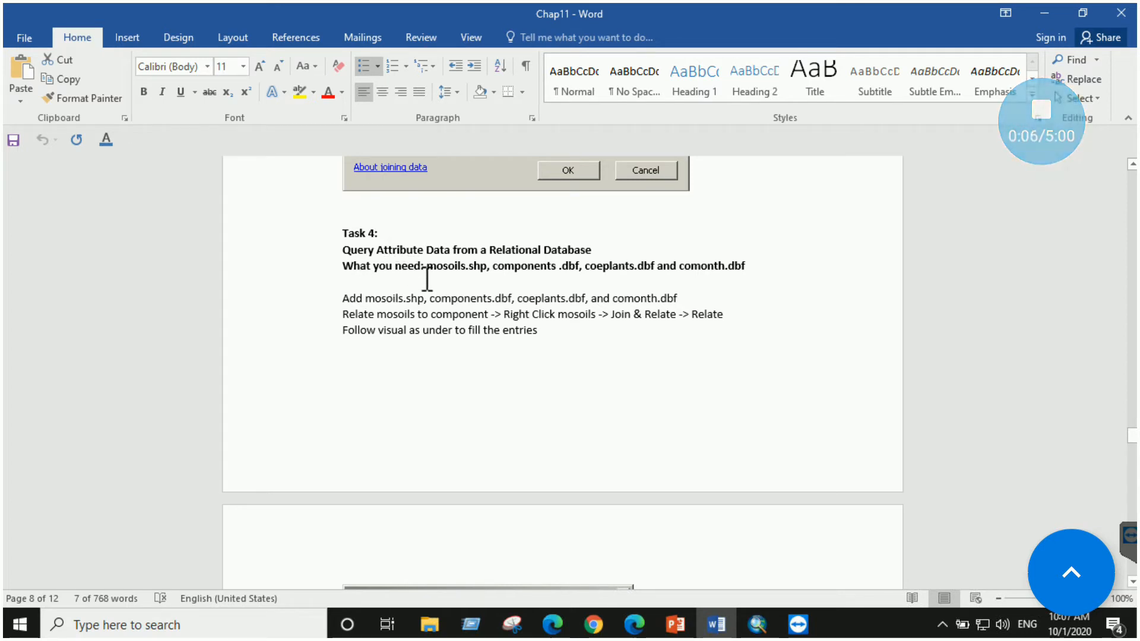
# Review the Task 4 heading and required files in Word, and remove the wp layer and wpdata table from the ArcMap document
pyautogui.moveTo(338, 250); pyautogui.dragTo(588, 247)
pyautogui.click(509, 278)
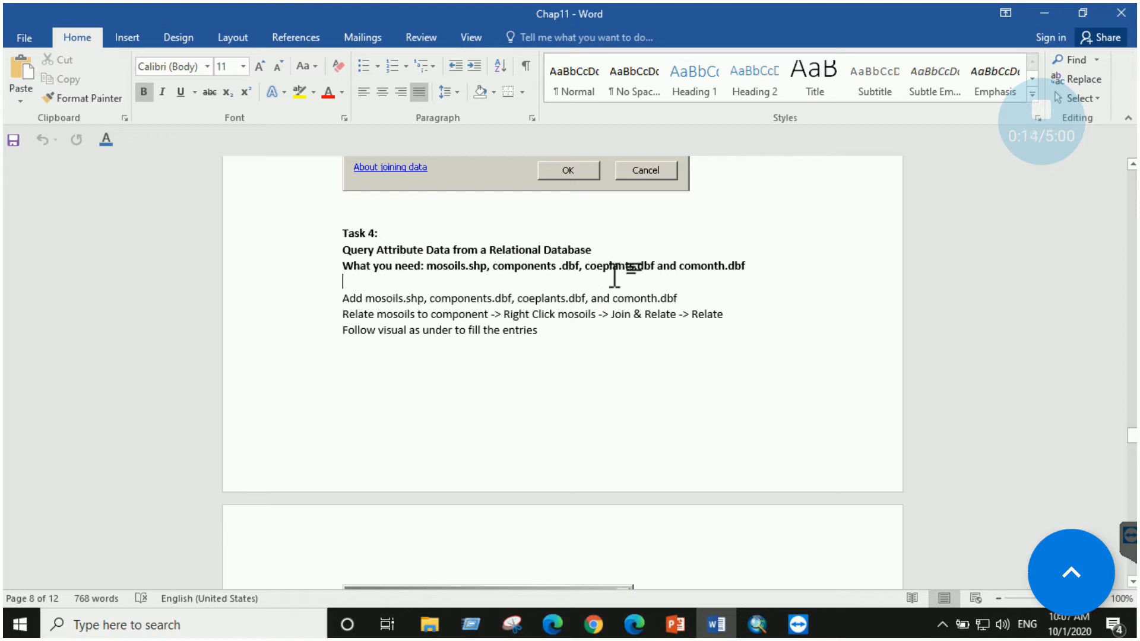
pyautogui.hotkey('alt', 'Tab')
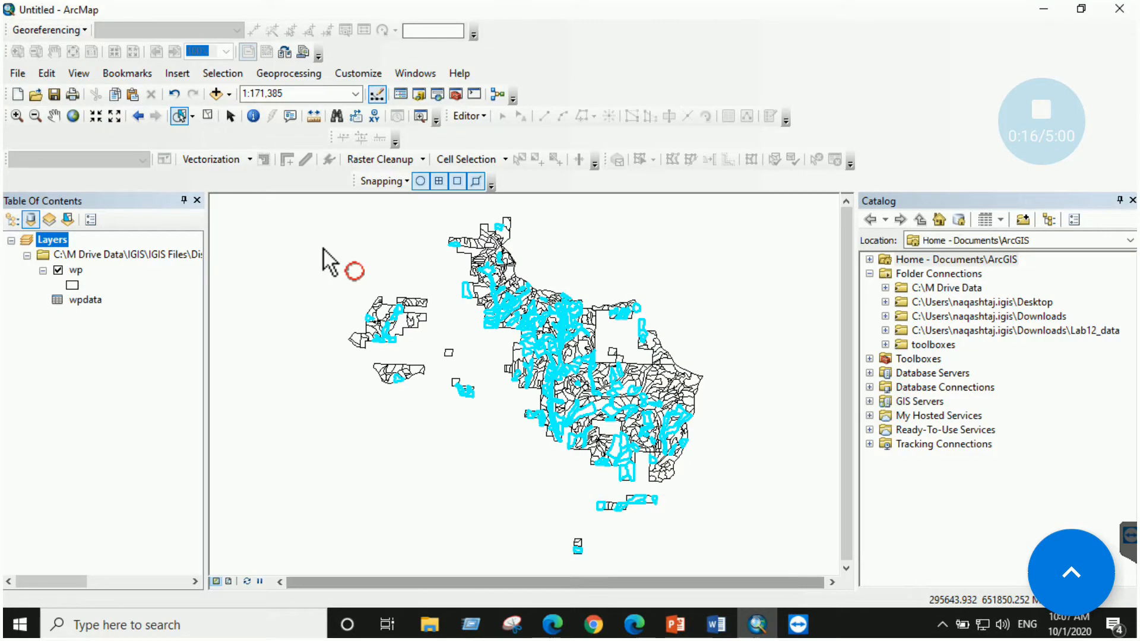
pyautogui.rightClick(89, 255)
pyautogui.click(123, 262)
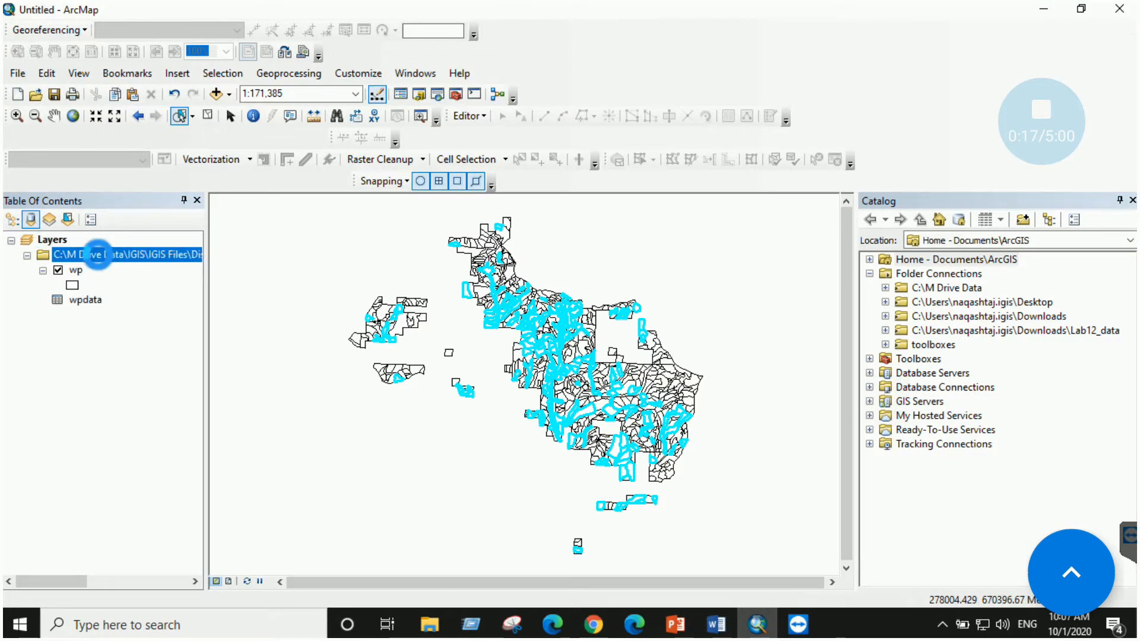
# Add mosoils.shp, comonth.dbf, coeplants.dbf and component.dbf from the chap11 folder to the map, and dismiss the coordinate system warning
pyautogui.rightClick(63, 236)
pyautogui.click(90, 245)
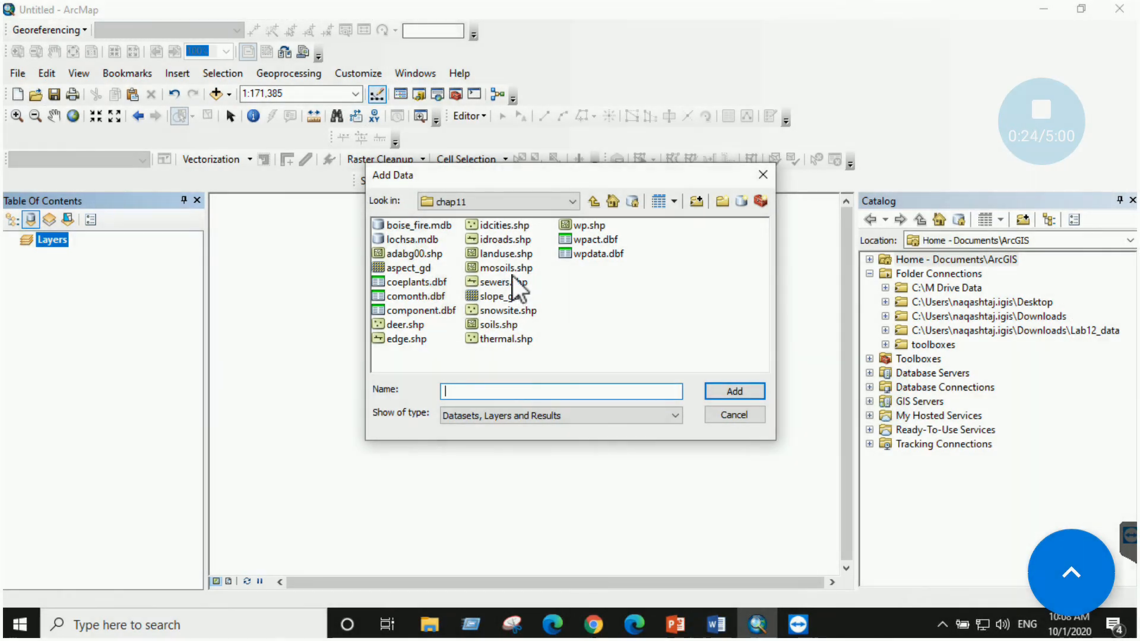
pyautogui.click(512, 270)
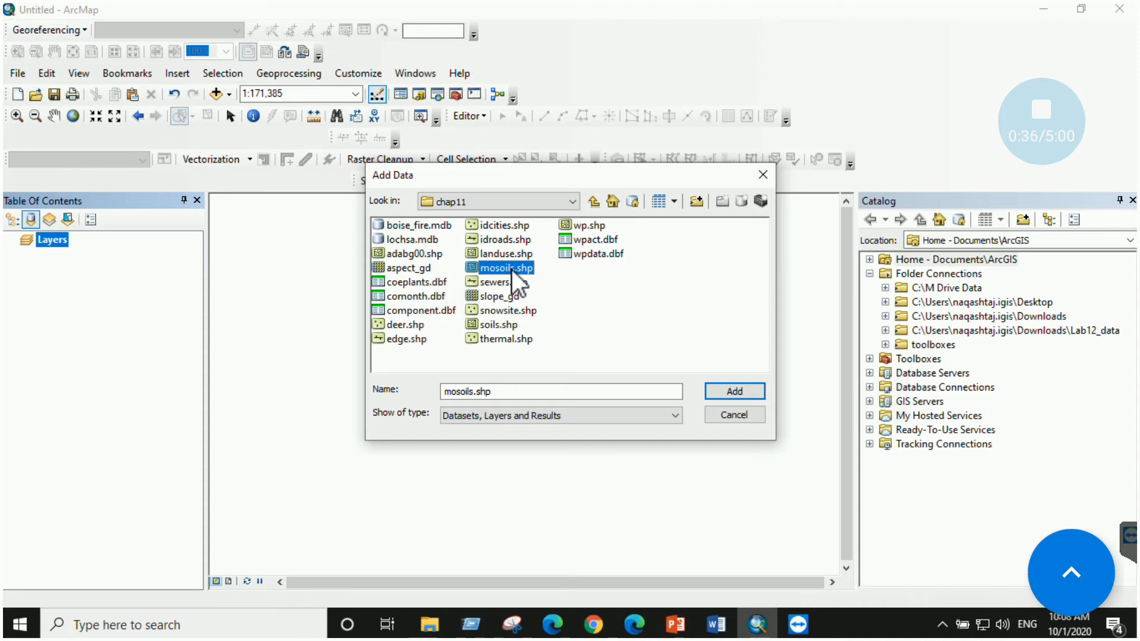
pyautogui.keyDown('ctrl'); pyautogui.click(416, 296); pyautogui.keyUp('ctrl')
pyautogui.keyDown('ctrl'); pyautogui.click(415, 282); pyautogui.keyUp('ctrl')
pyautogui.keyDown('ctrl'); pyautogui.click(420, 311); pyautogui.keyUp('ctrl')
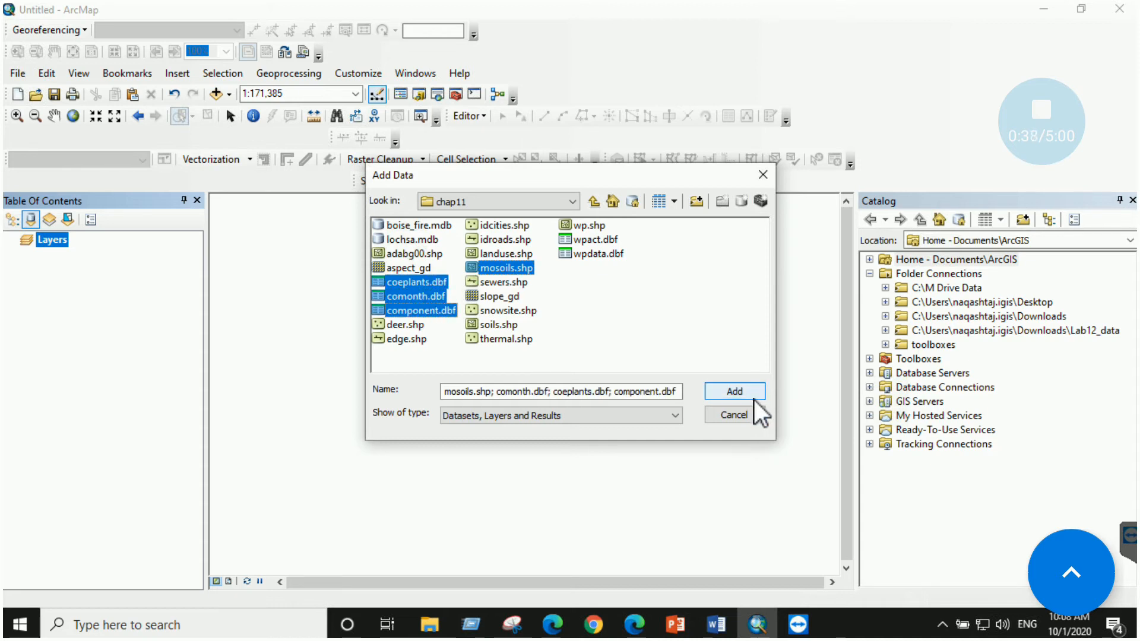
pyautogui.click(754, 399)
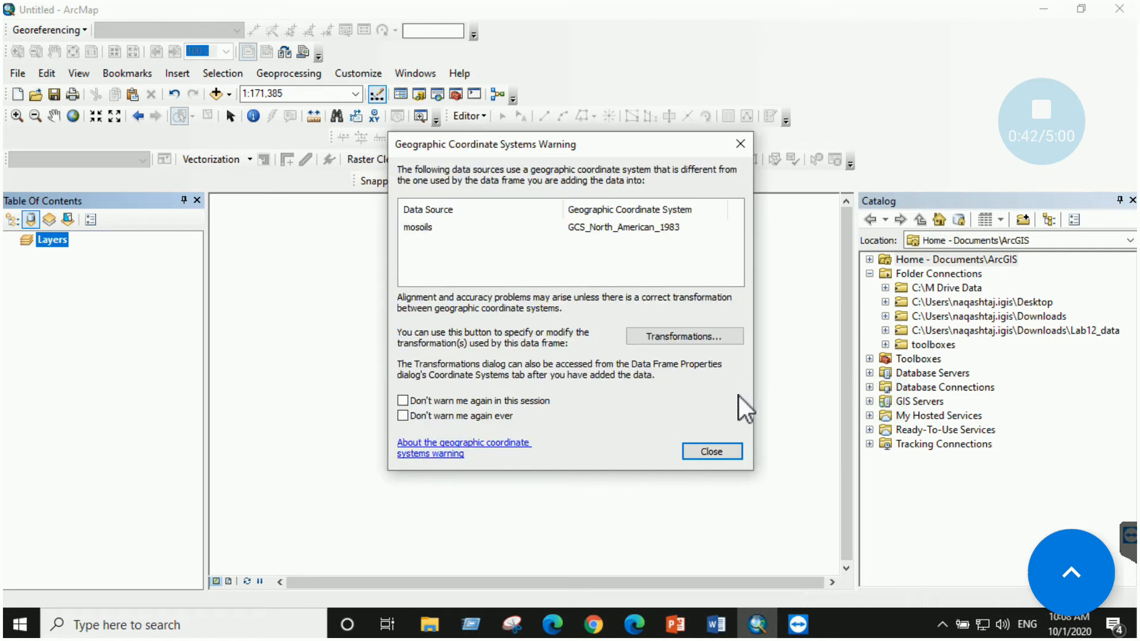
pyautogui.click(714, 453)
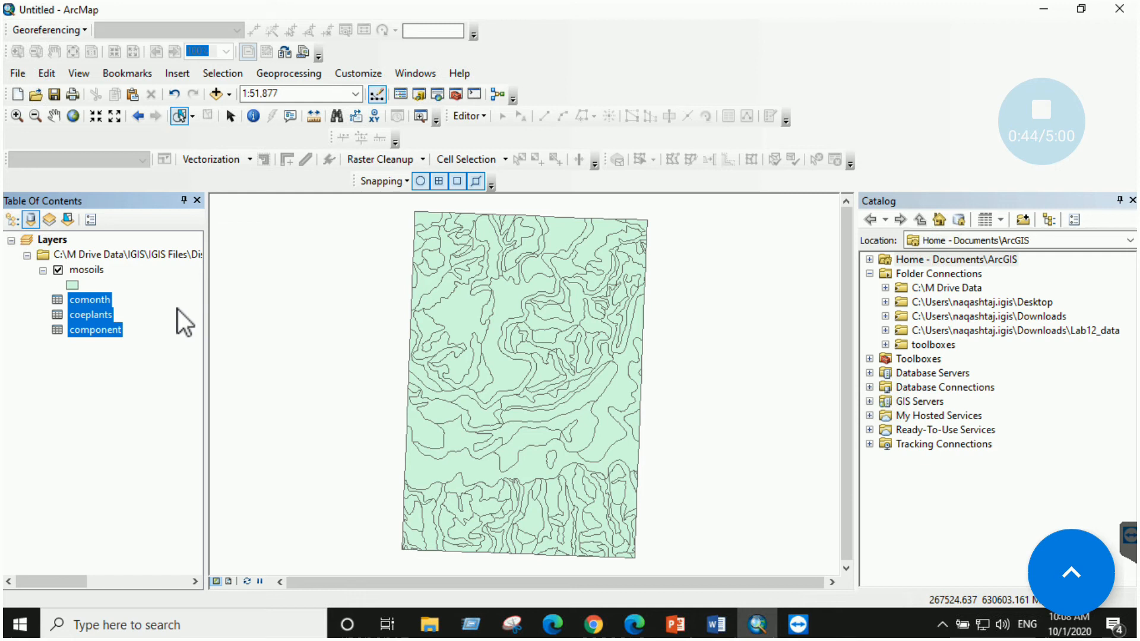
# Change the mosoils layer symbol to an unfilled polygon with a black outline
pyautogui.click(94, 330)
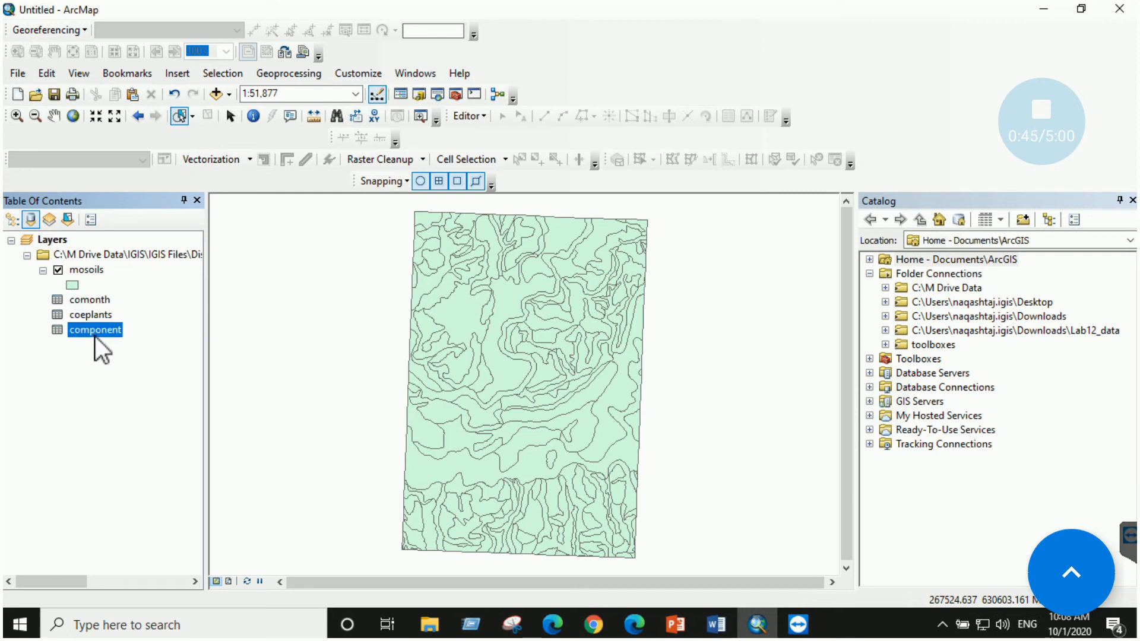
pyautogui.click(72, 285)
pyautogui.click(404, 279)
pyautogui.click(666, 486)
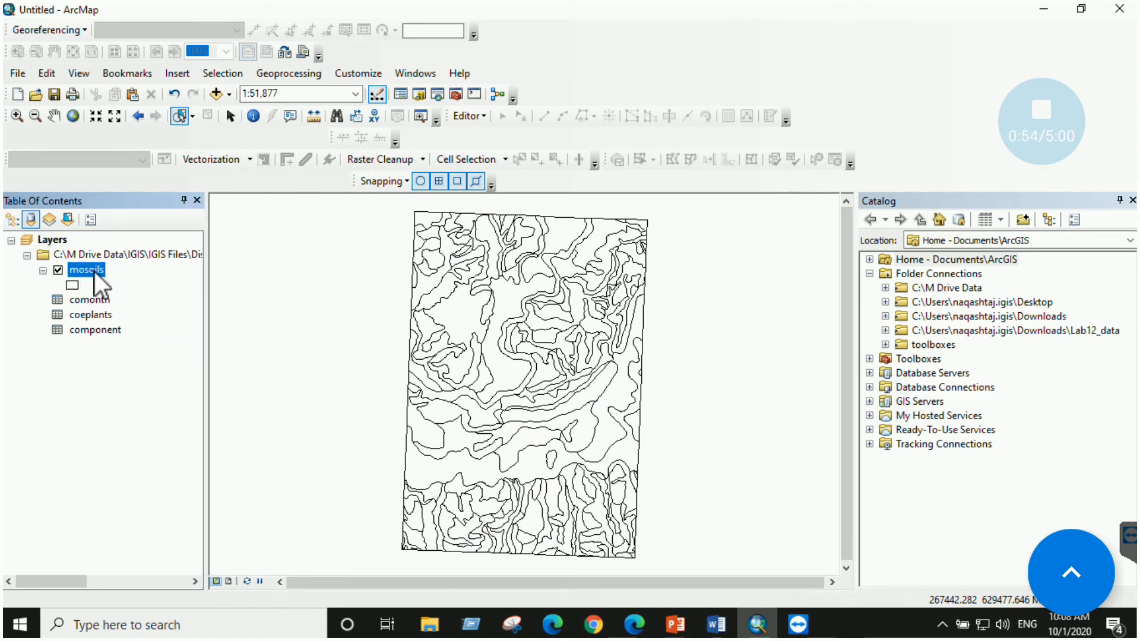
# Look over the comonth and component tables in the layer list, and examine the Relate instructions and figure in the Word document
pyautogui.click(98, 301)
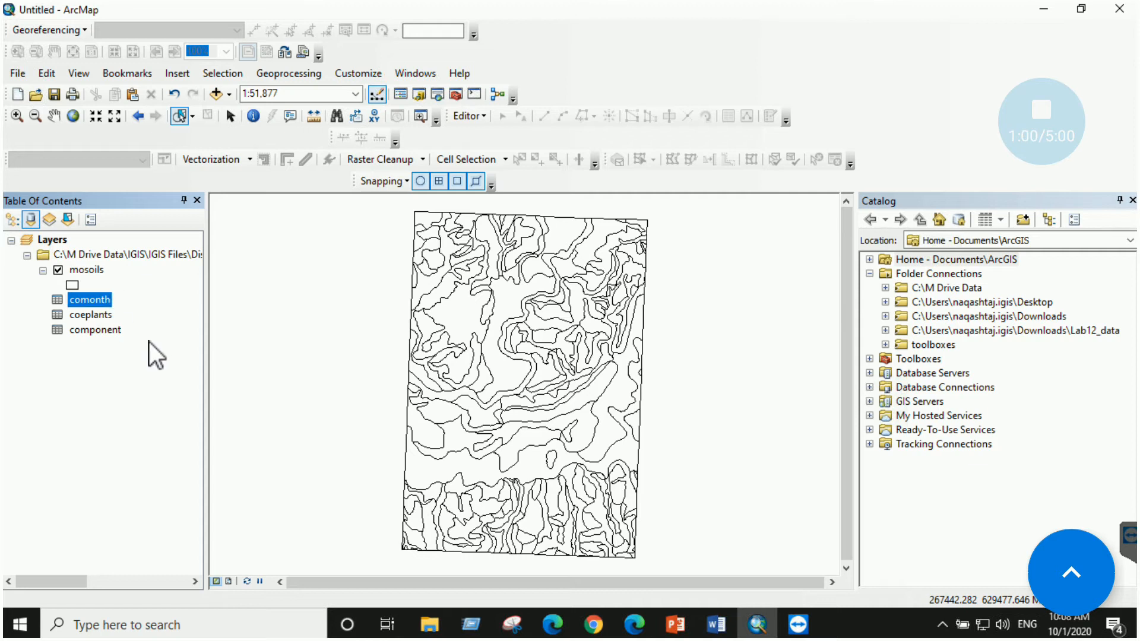
pyautogui.click(90, 331)
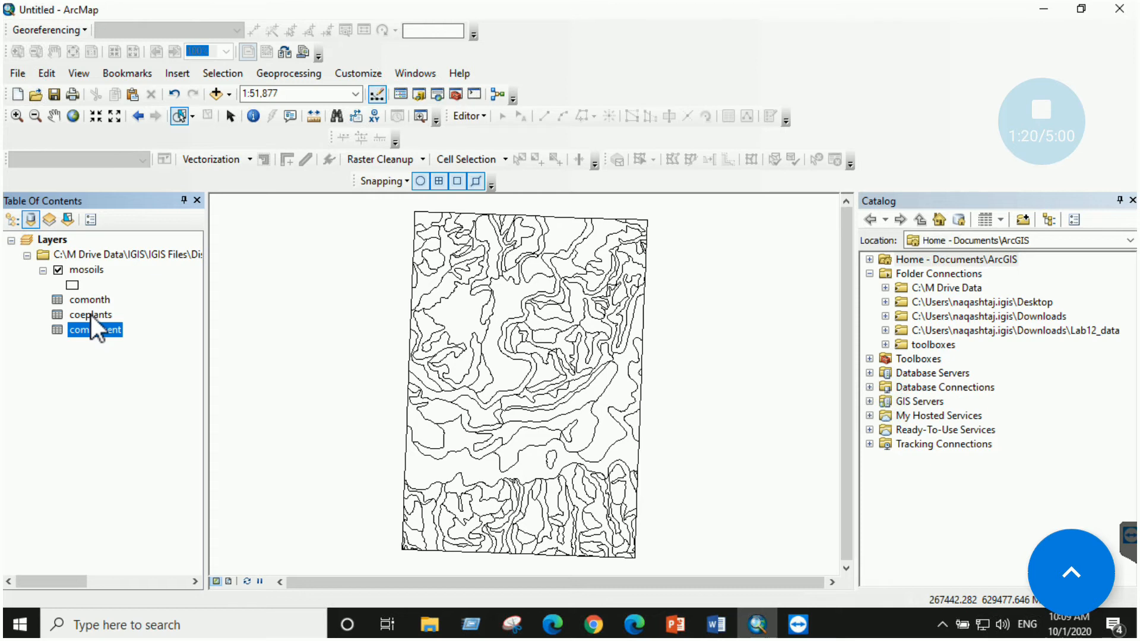
pyautogui.click(716, 624)
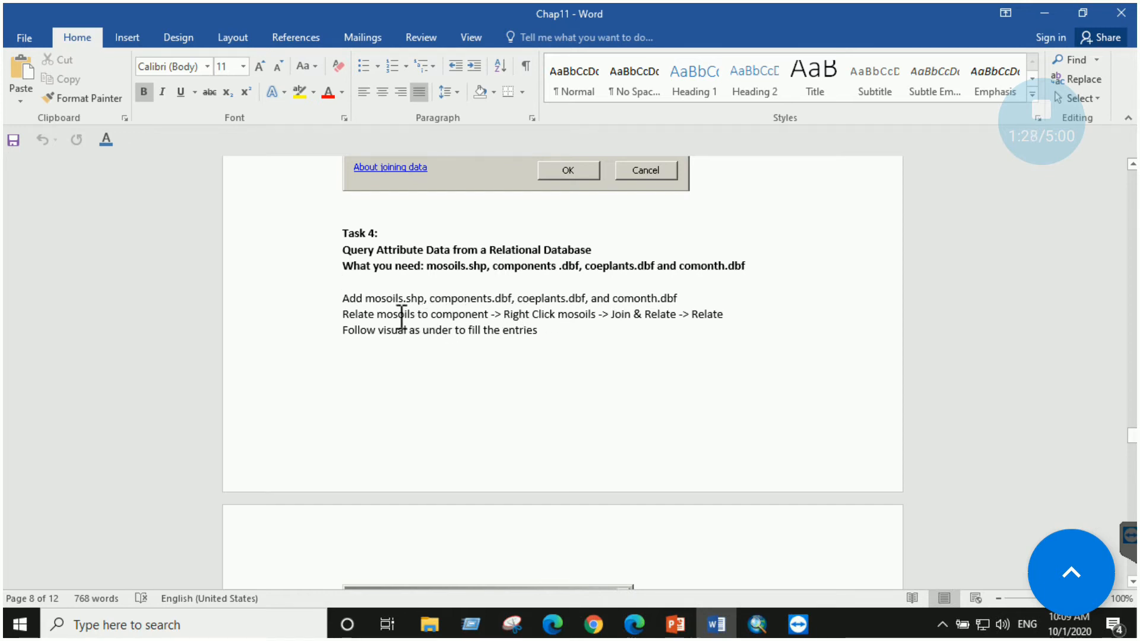
pyautogui.scroll(-1, 535, 312)
pyautogui.scroll(-7, 665, 294)
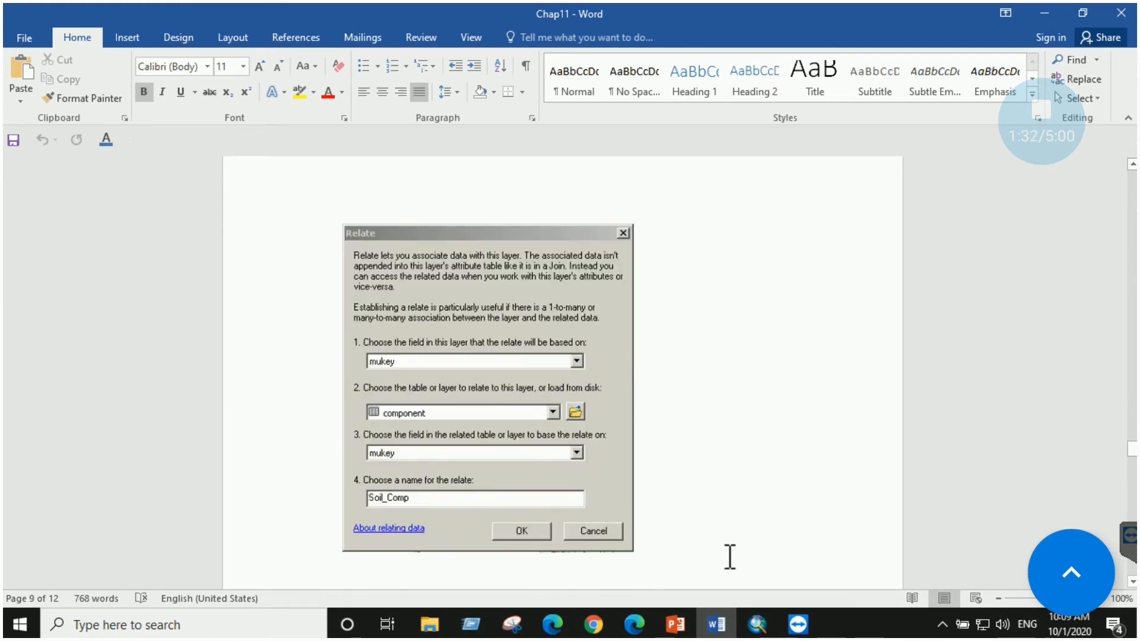
# Switch to ArcMap and start a relate on the mosoils layer based on its mukey field
pyautogui.click(757, 624)
pyautogui.rightClick(82, 269)
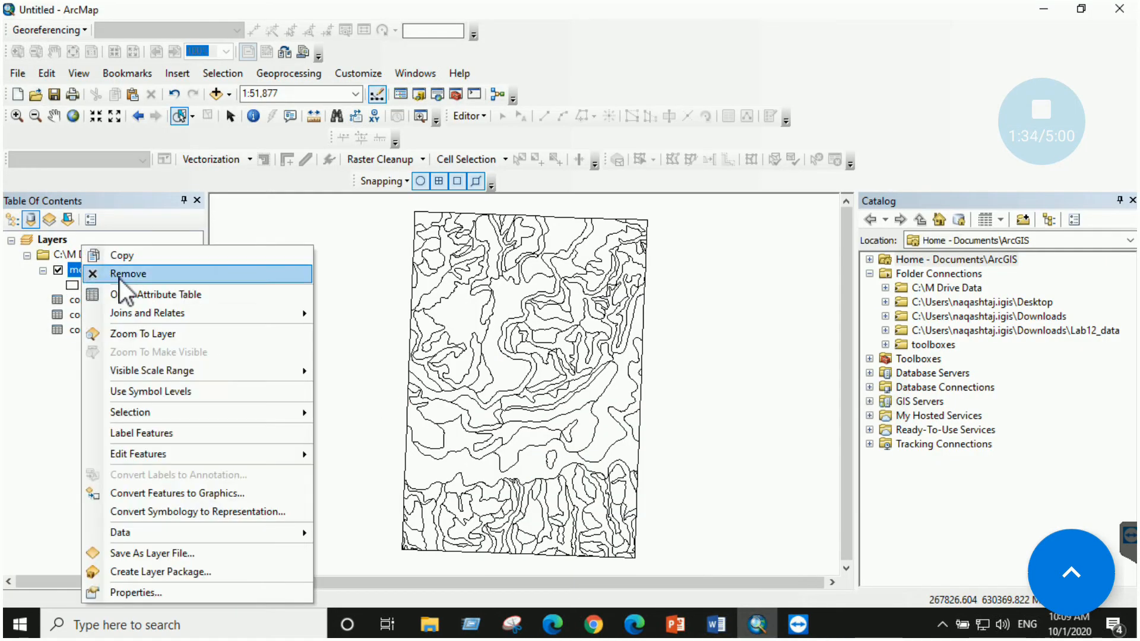
pyautogui.moveTo(153, 315)
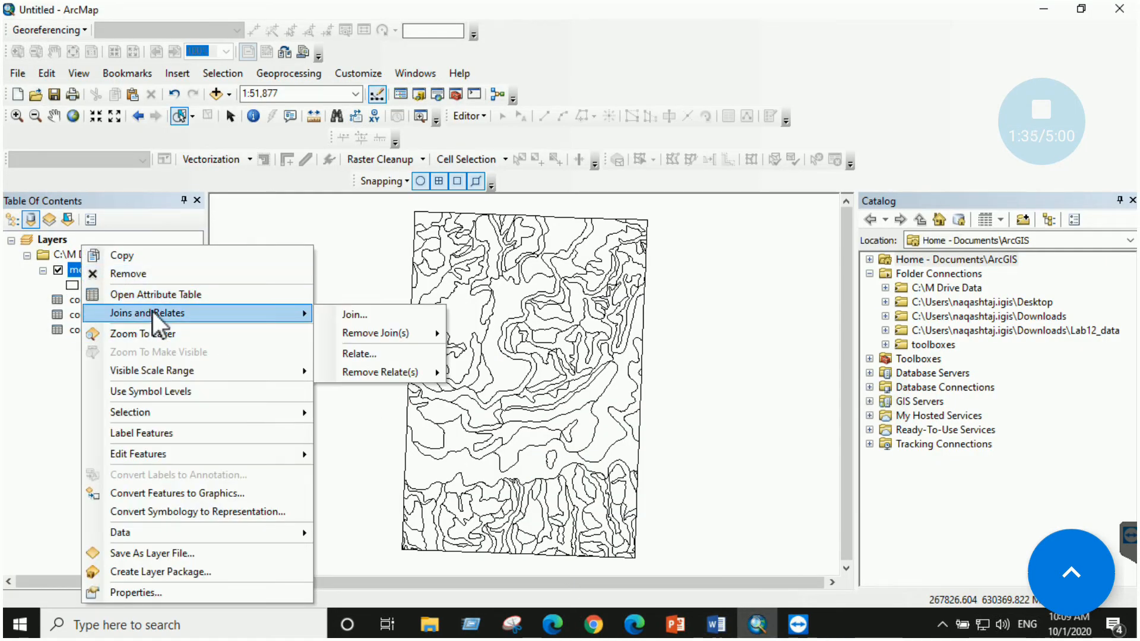
pyautogui.click(375, 354)
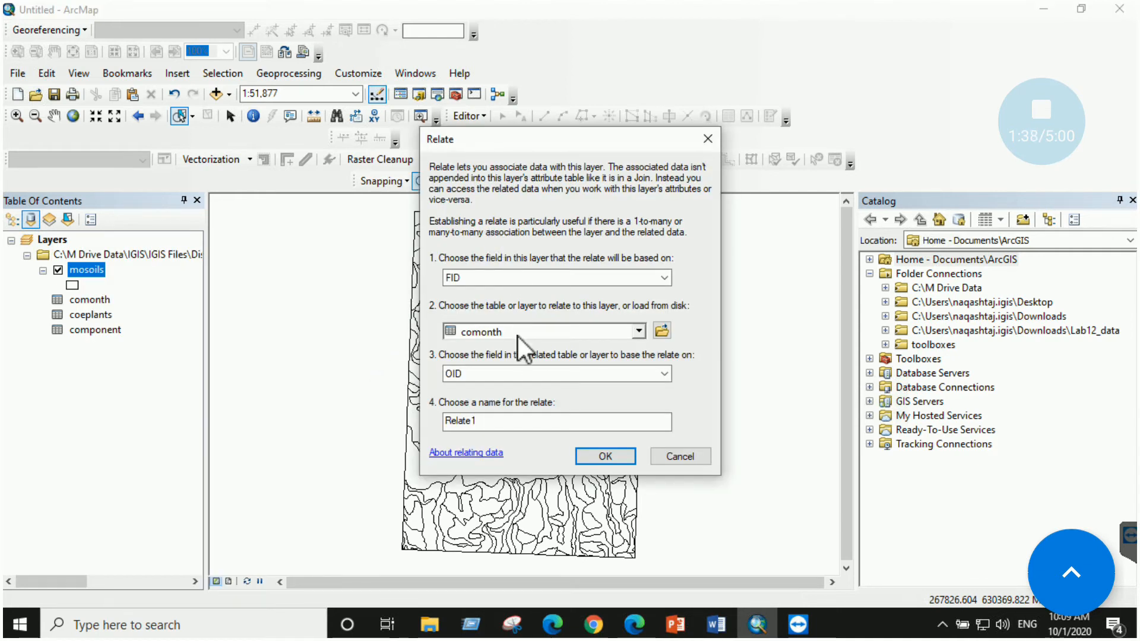
pyautogui.click(532, 279)
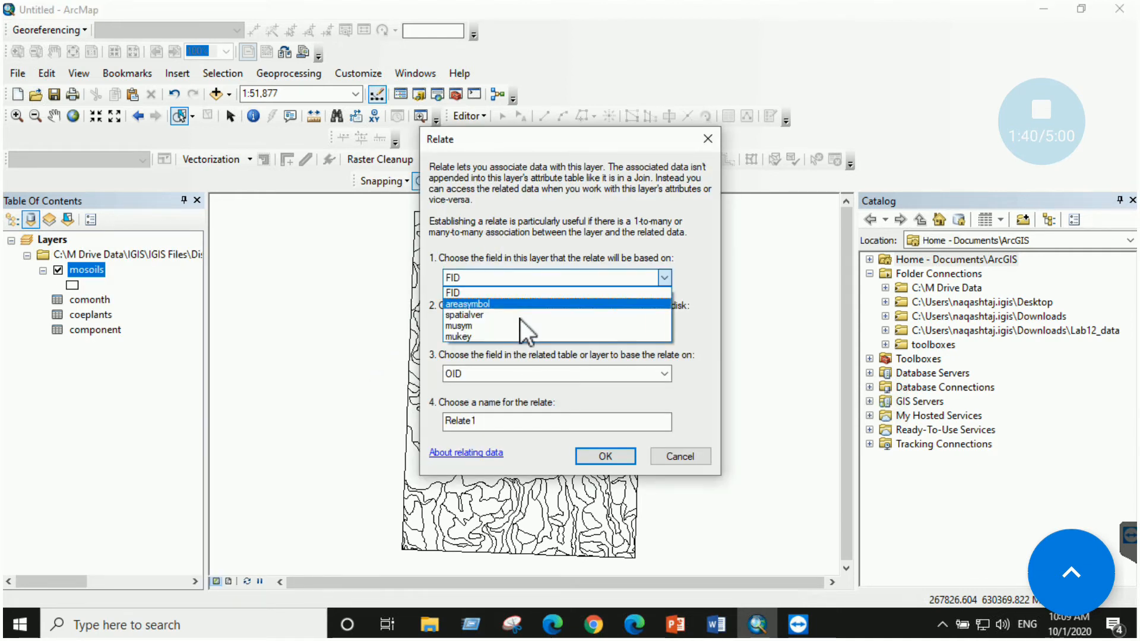
pyautogui.click(514, 336)
pyautogui.click(520, 375)
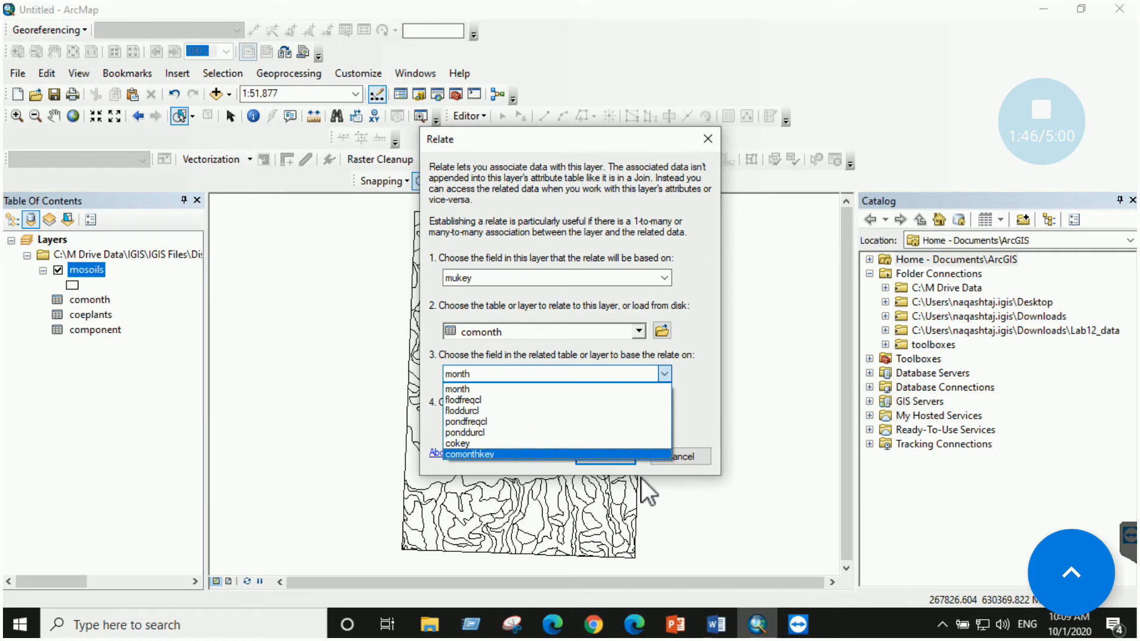
pyautogui.click(664, 372)
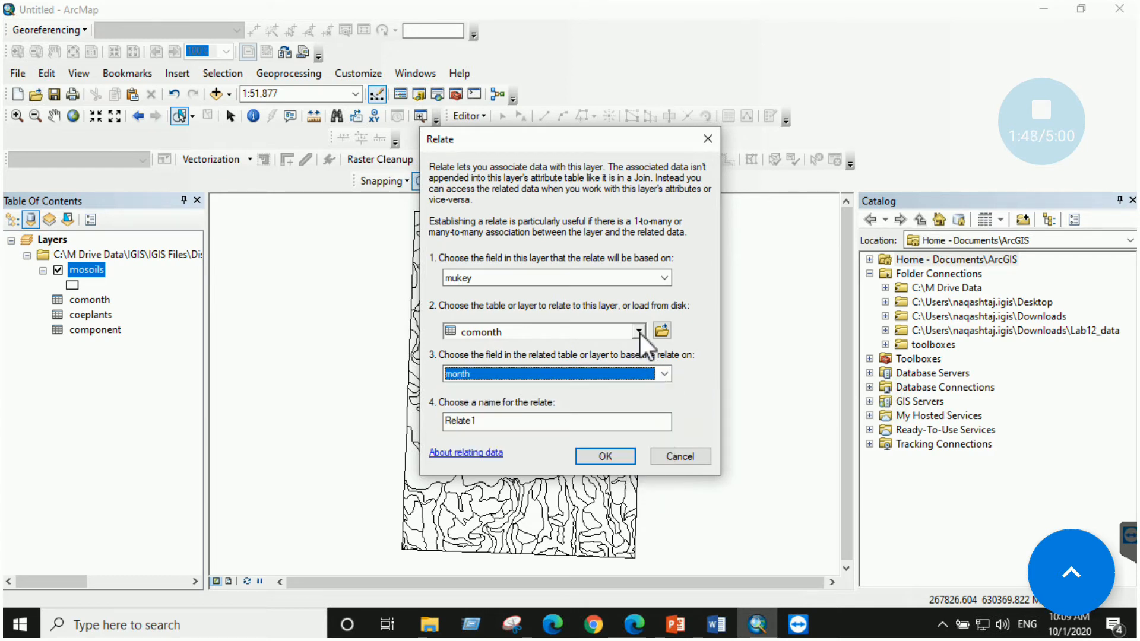
# Check the Relate figure in Word, and set component as the related table in ArcMap with mukey as its relate field
pyautogui.click(716, 624)
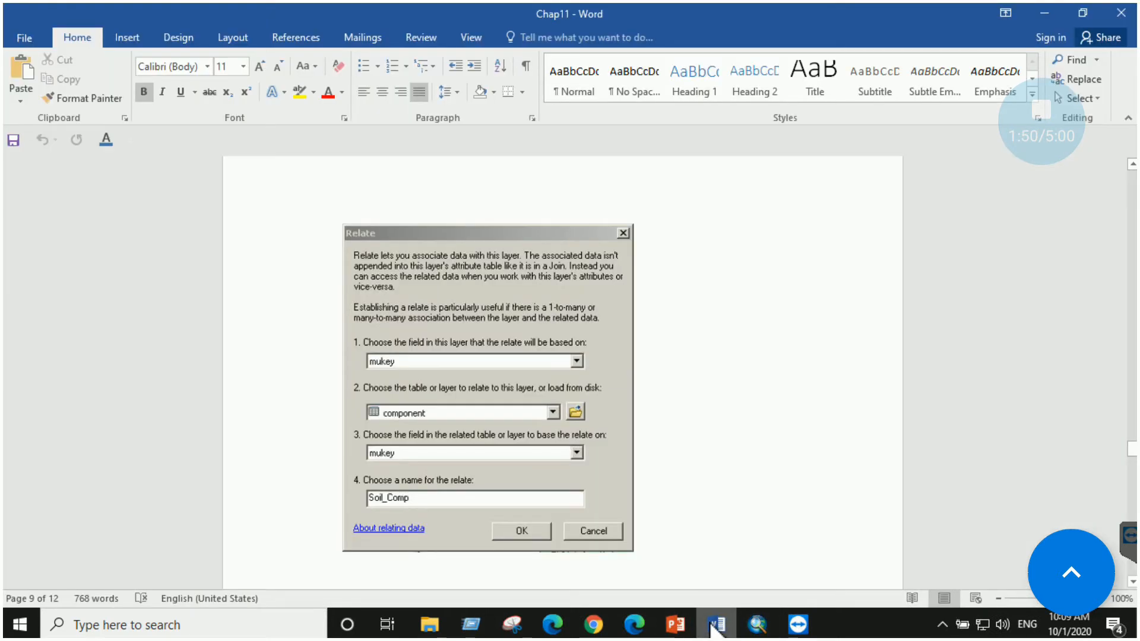
pyautogui.click(757, 624)
pyautogui.click(597, 369)
pyautogui.click(581, 334)
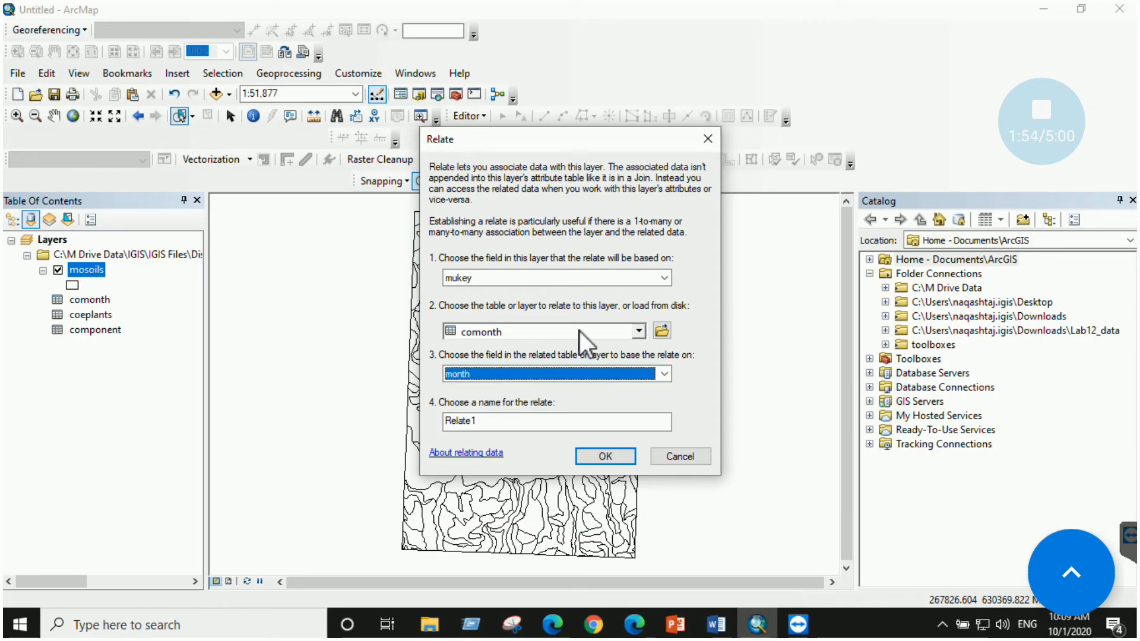
pyautogui.click(580, 331)
pyautogui.click(547, 380)
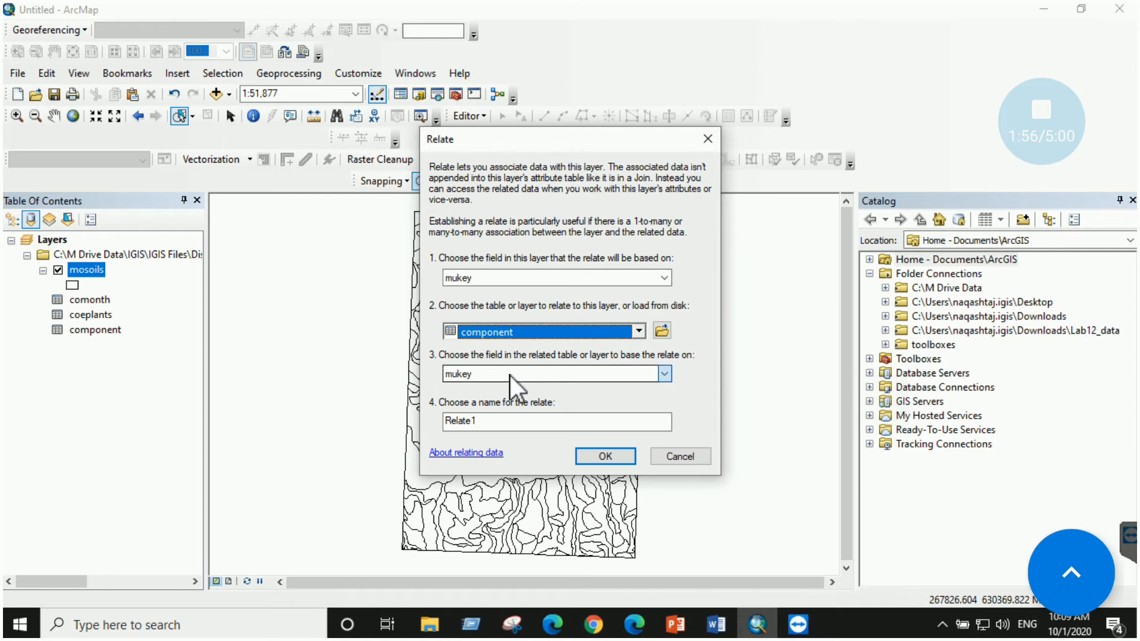
pyautogui.click(511, 376)
pyautogui.click(510, 376)
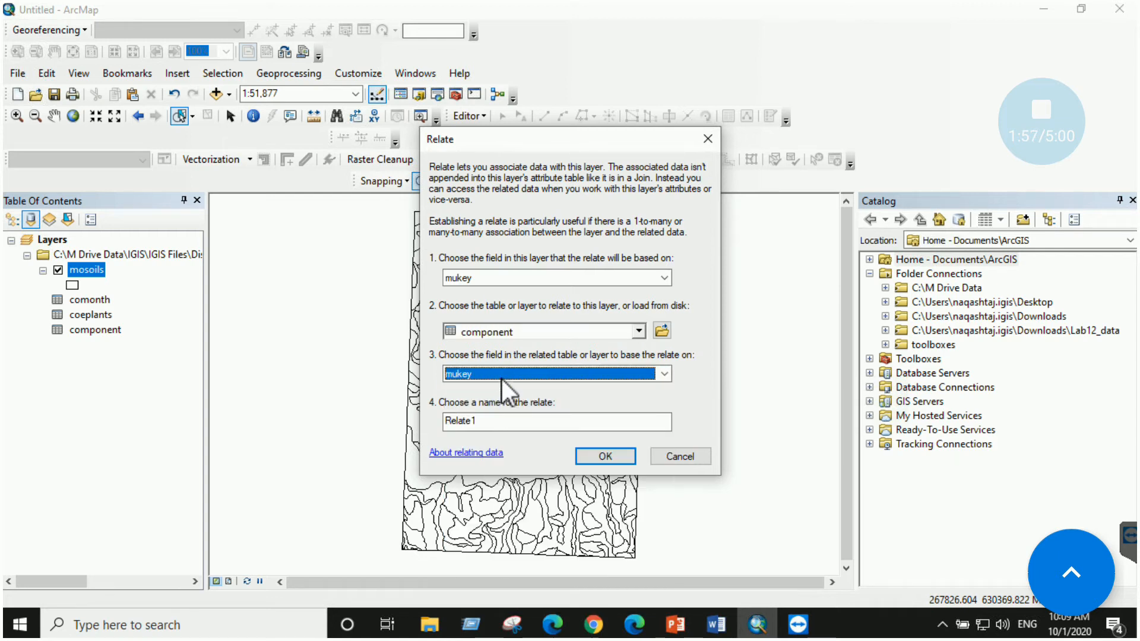
# Name the relate soilcomponent and create it
pyautogui.doubleClick(488, 423)
pyautogui.doubleClick(488, 423)
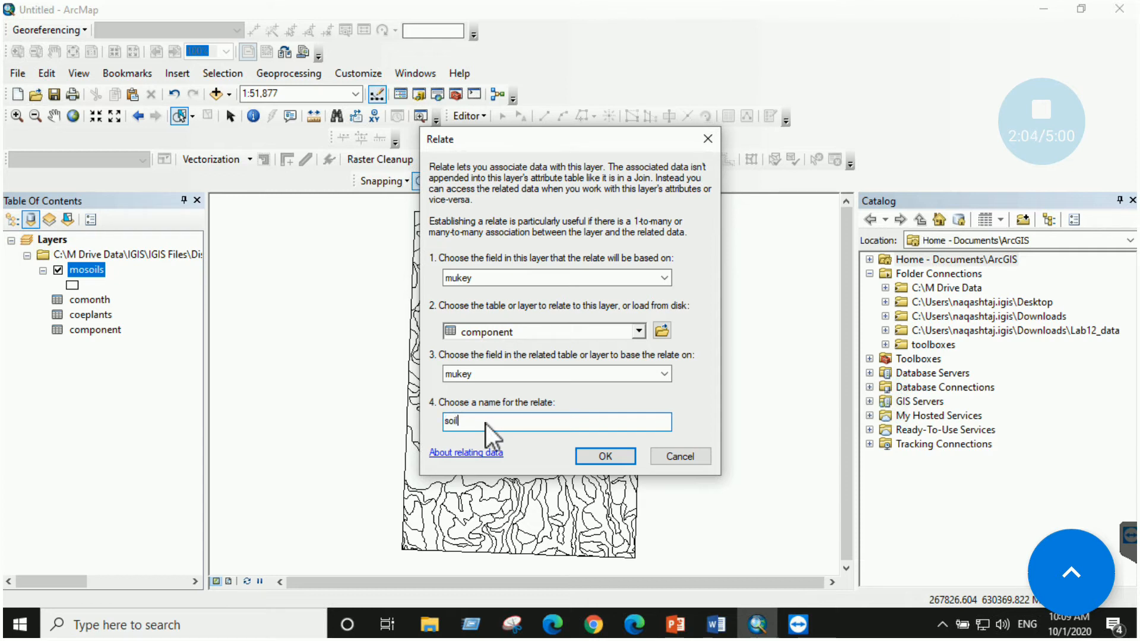
pyautogui.write('soilcomponent')
pyautogui.click(605, 456)
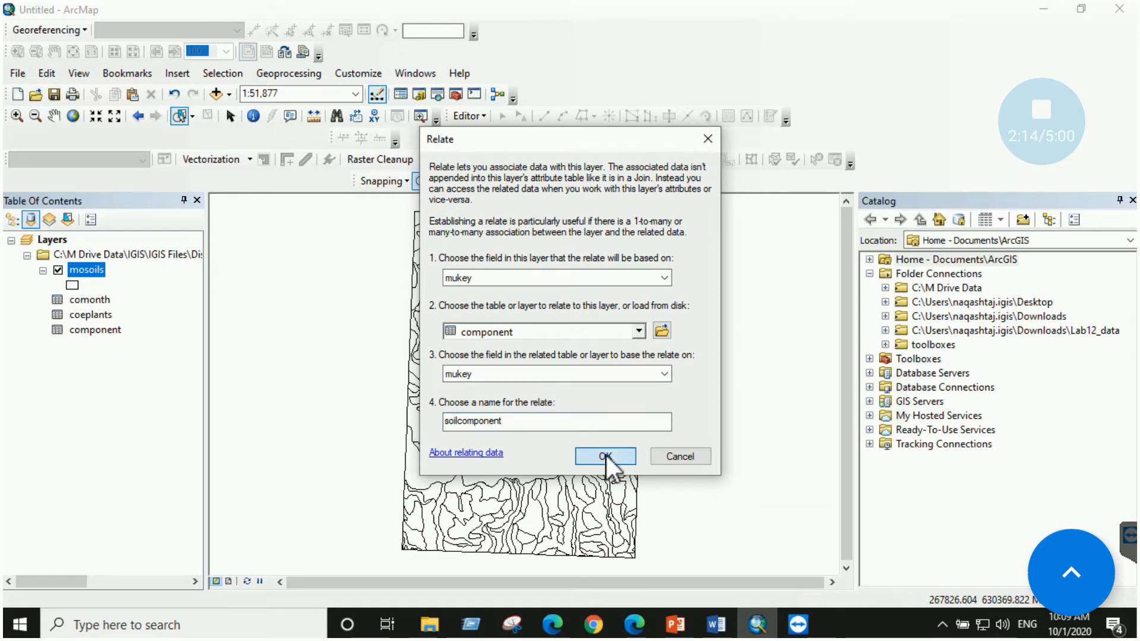
# Read the instructions in Word for the comp_plant and comp_month relations between component, coeplants and comonth
pyautogui.click(716, 625)
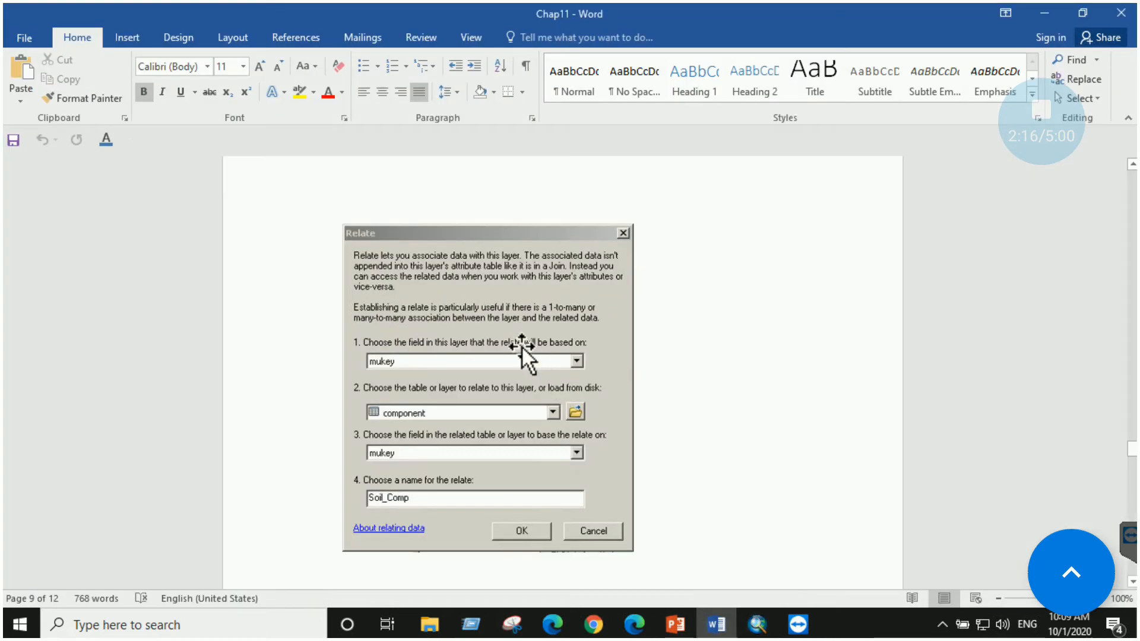
pyautogui.scroll(-3, 520, 386)
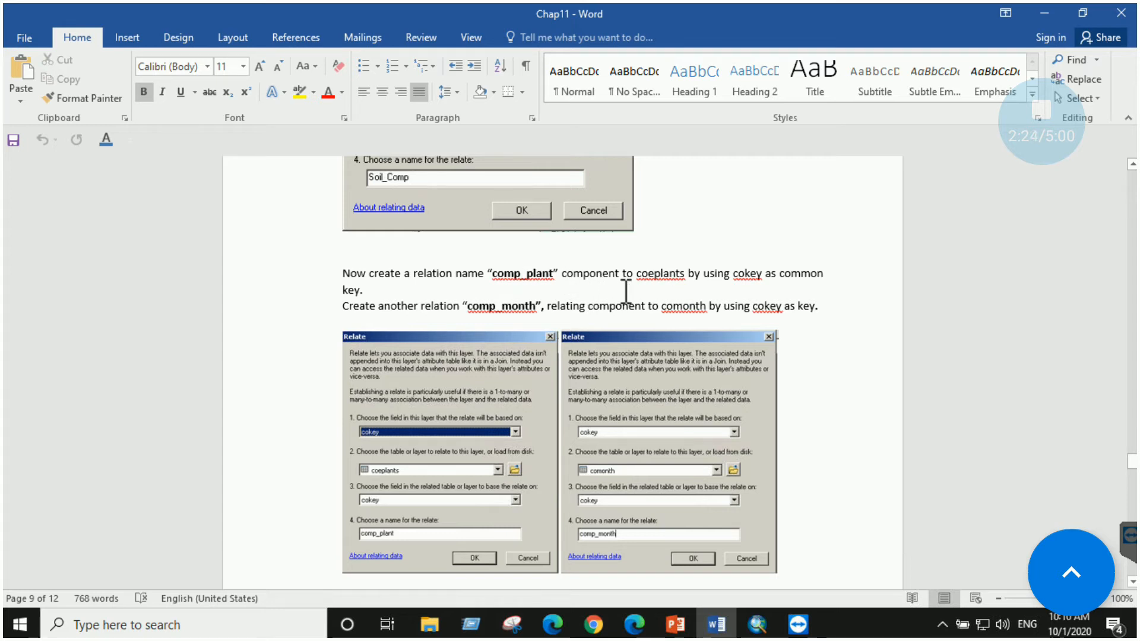
pyautogui.scroll(1, 426, 297)
pyautogui.moveTo(502, 315); pyautogui.dragTo(559, 315)
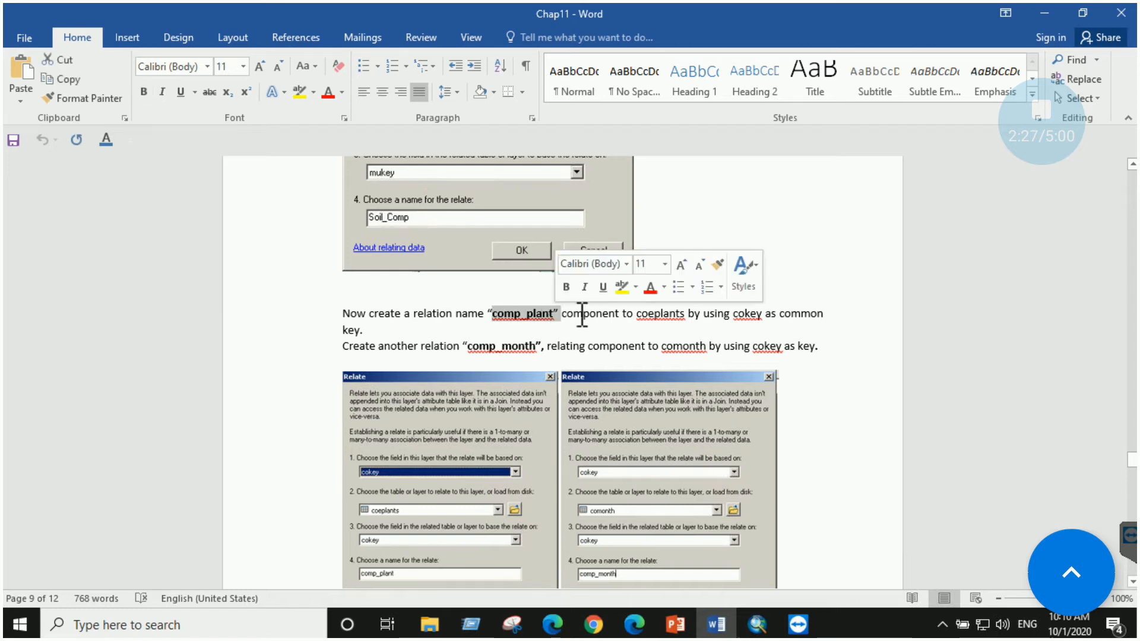
pyautogui.click(640, 314)
pyautogui.moveTo(640, 316); pyautogui.dragTo(642, 317)
# In ArcMap, set up a relate from the component table to coeplants using the cokey field
pyautogui.click(754, 625)
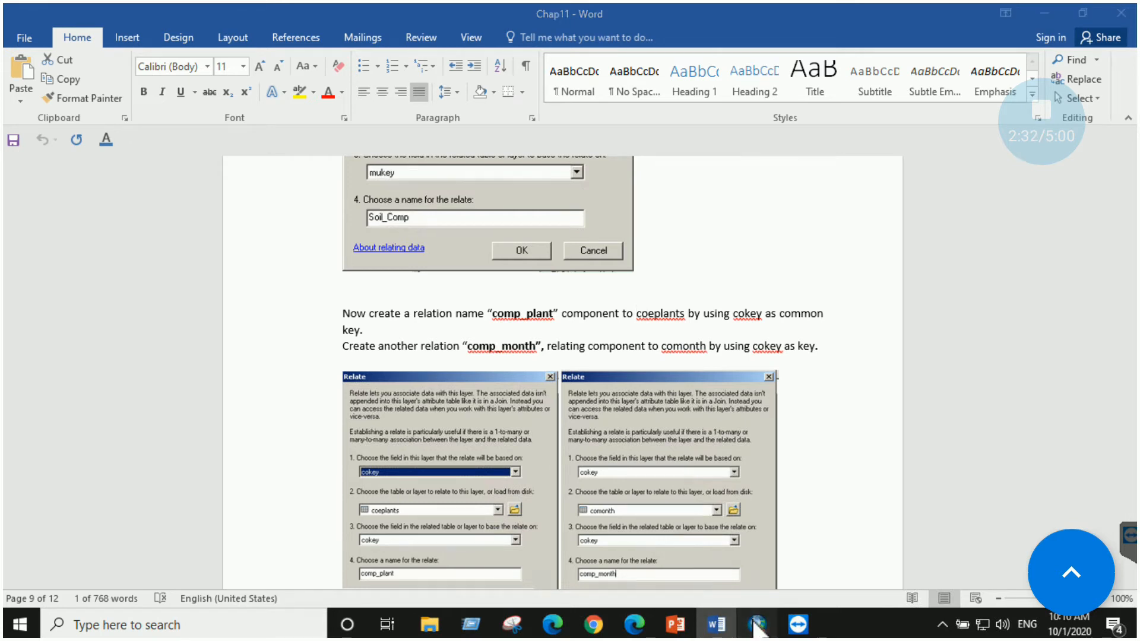
pyautogui.click(98, 327)
pyautogui.rightClick(98, 332)
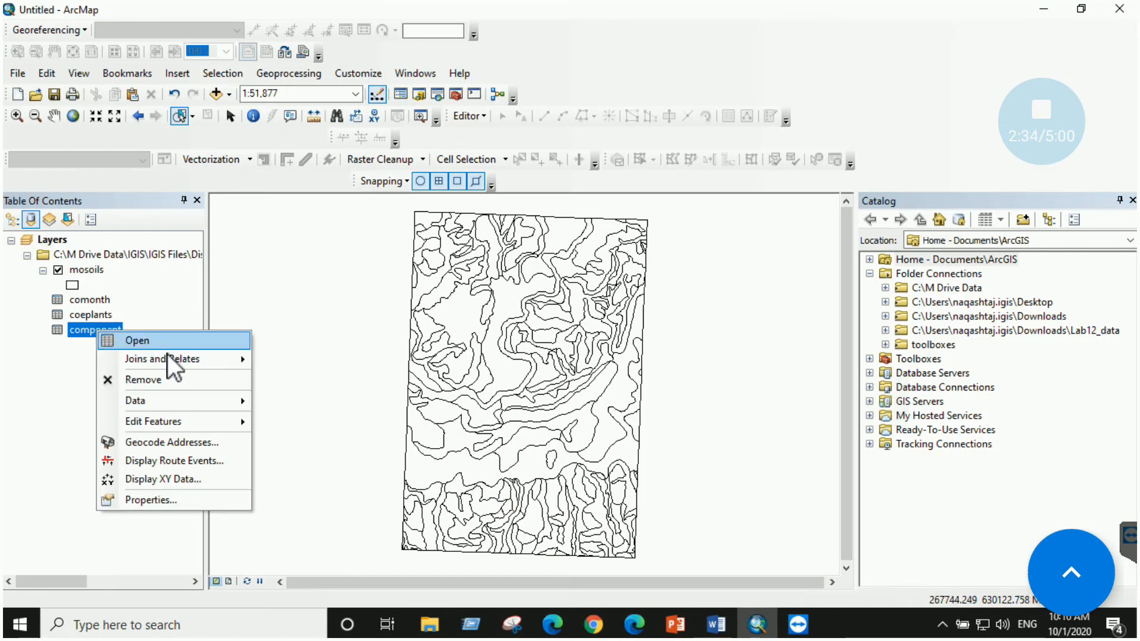
pyautogui.moveTo(177, 358)
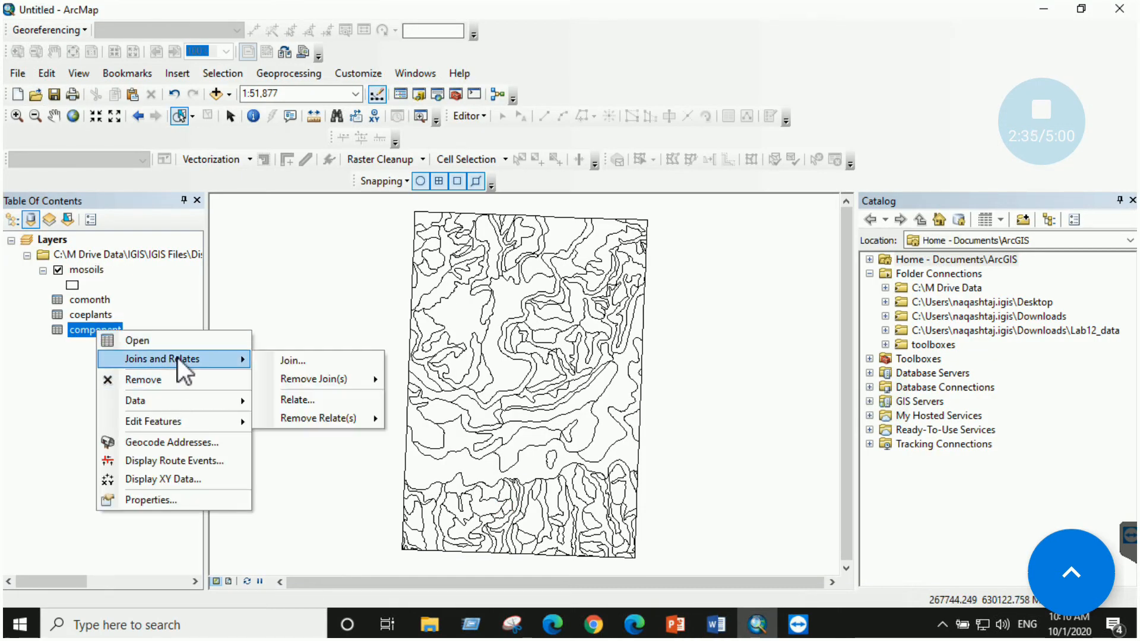
pyautogui.click(304, 397)
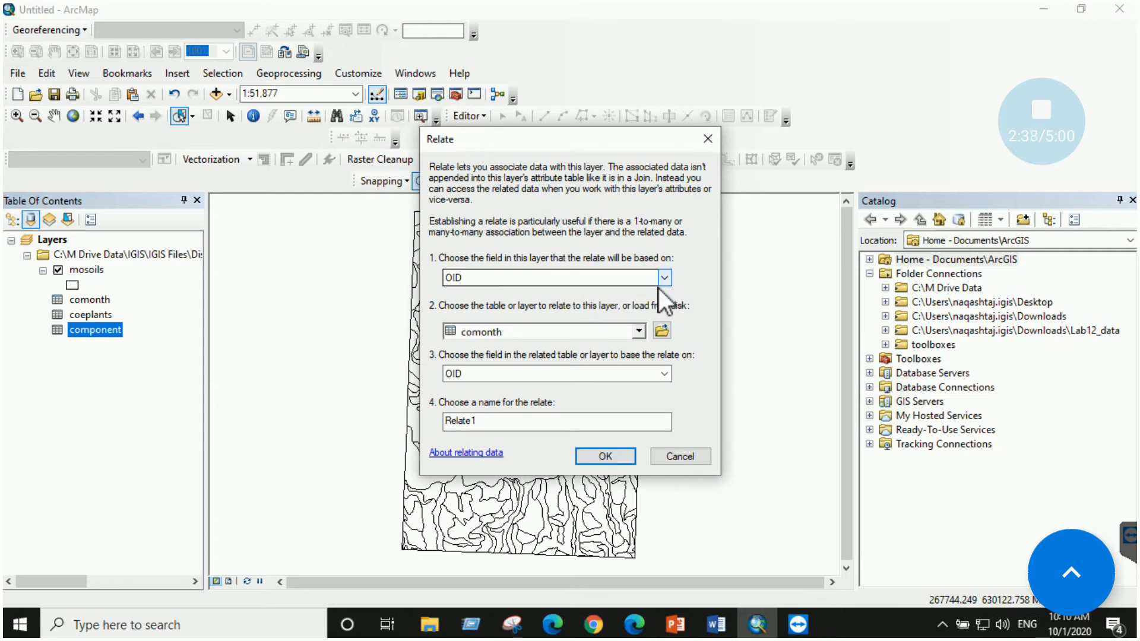
pyautogui.click(638, 330)
pyautogui.click(545, 365)
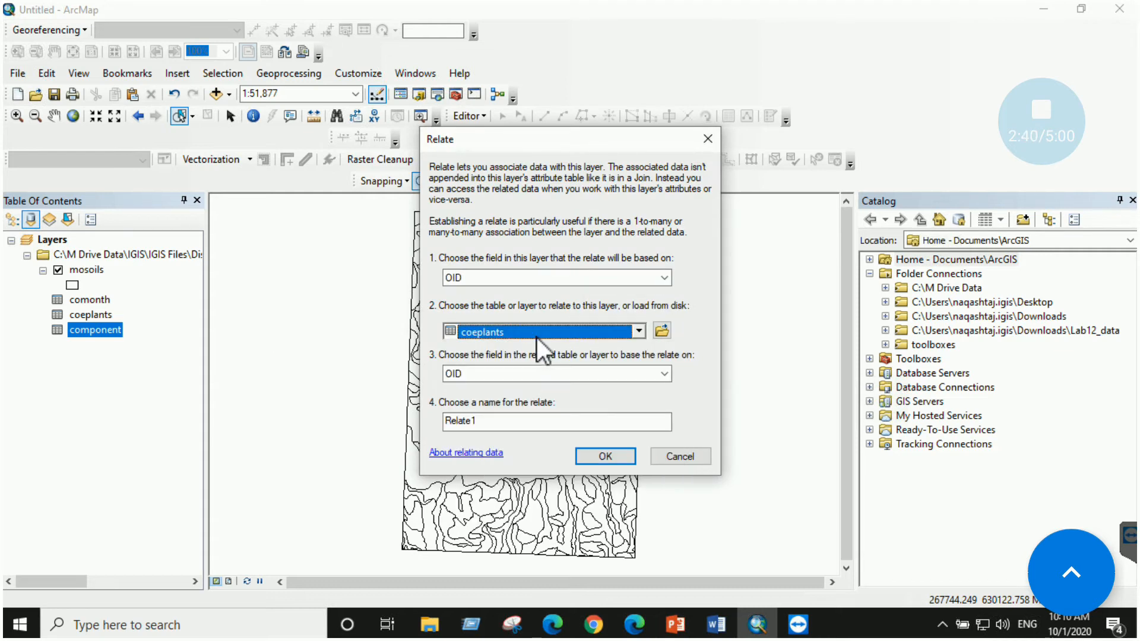
pyautogui.click(670, 277)
pyautogui.scroll(-6, 575, 408)
pyautogui.scroll(-20, 553, 480)
pyautogui.scroll(-3, 656, 500)
pyautogui.click(514, 502)
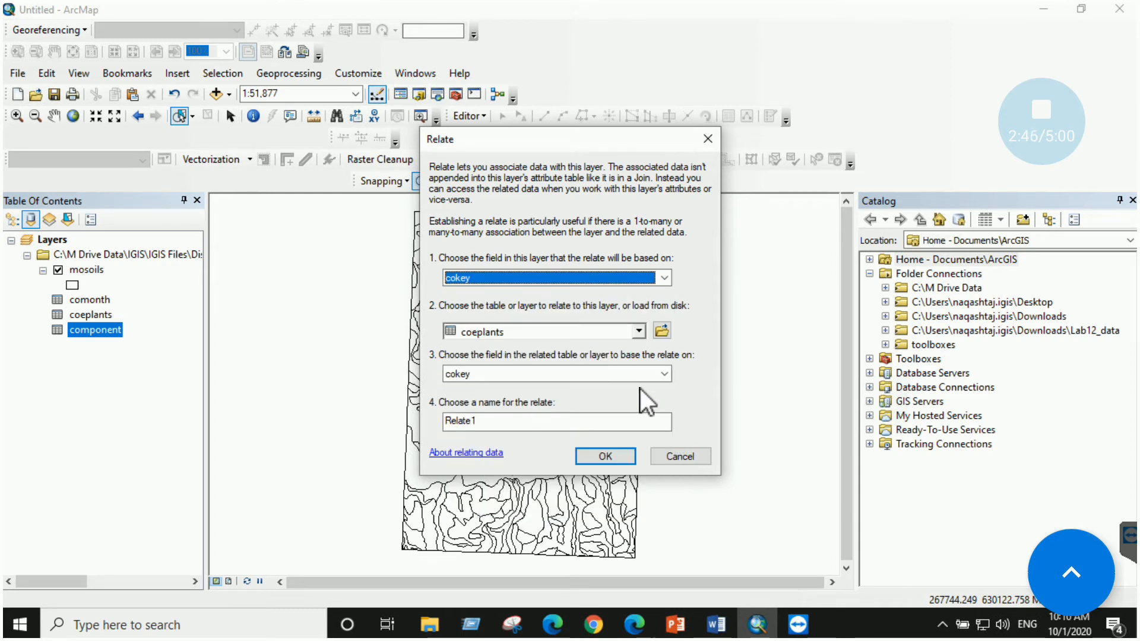
# Name the component-to-coeplants relate coeplantcomponent and create it
pyautogui.doubleClick(520, 422)
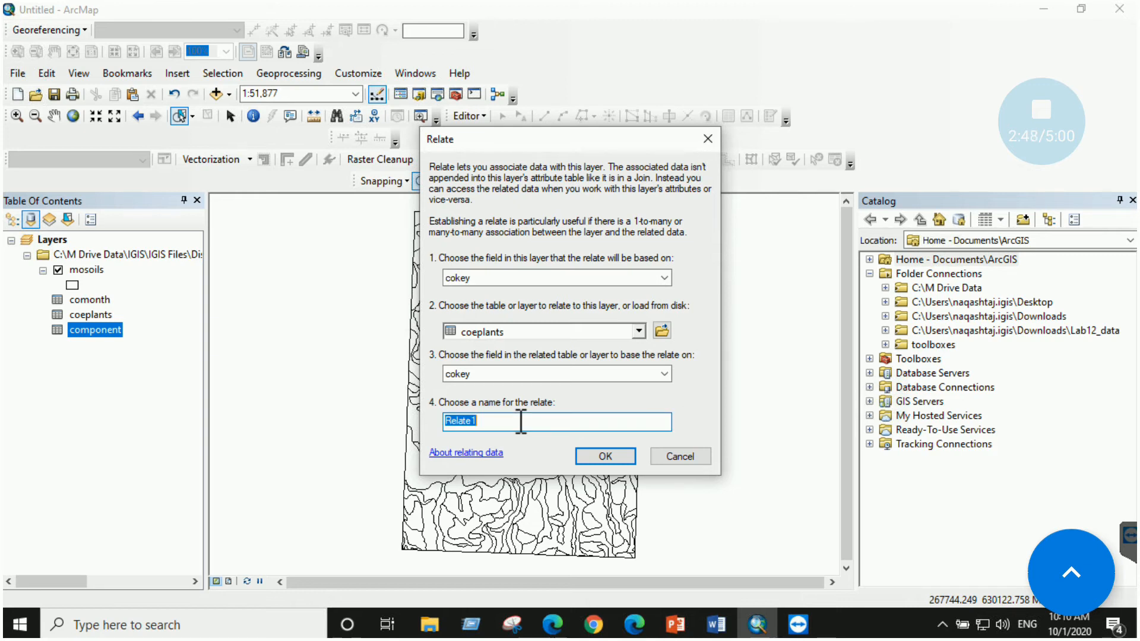
pyautogui.write('coeplantcomponent')
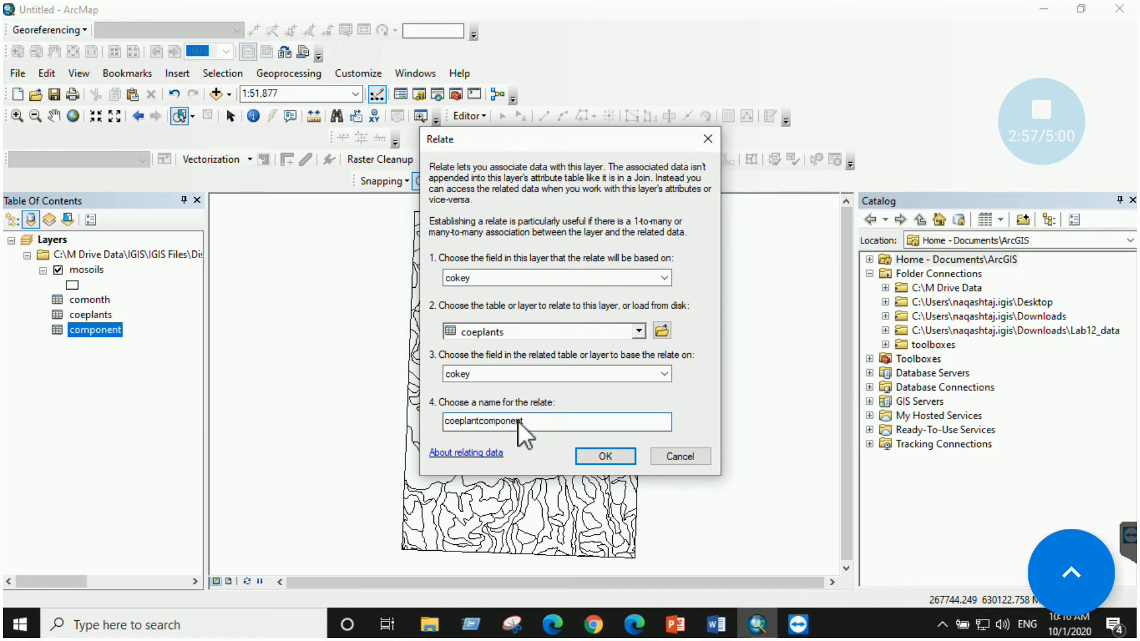
pyautogui.click(617, 455)
# Check the Word instructions again, and set up a relate in ArcMap from the component table to comonth using the cokey field
pyautogui.click(712, 628)
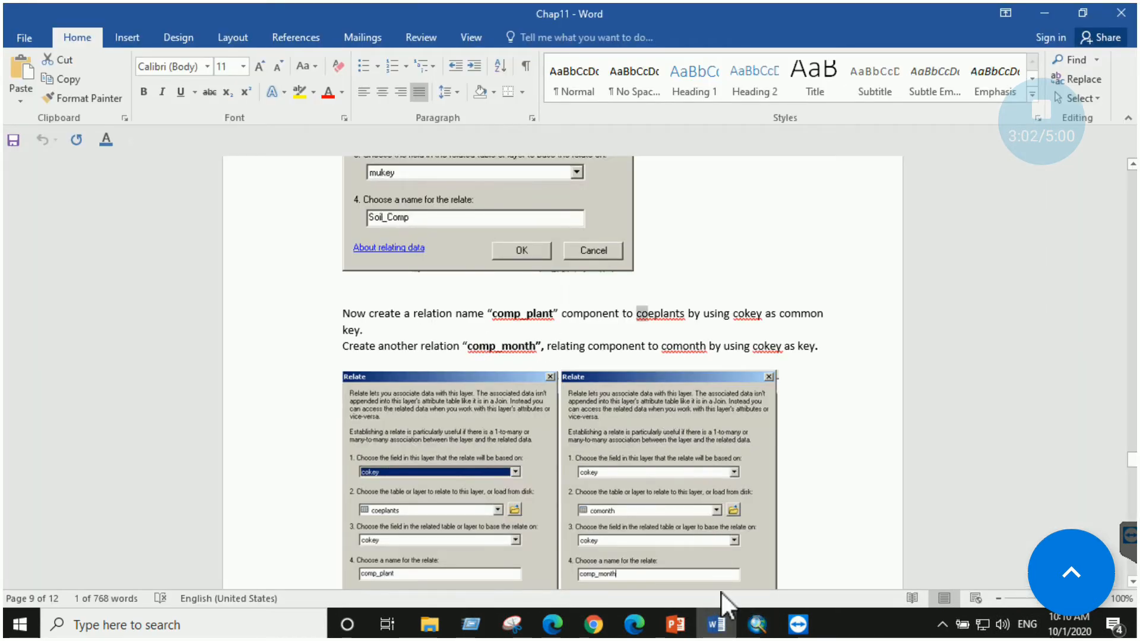
pyautogui.moveTo(759, 635)
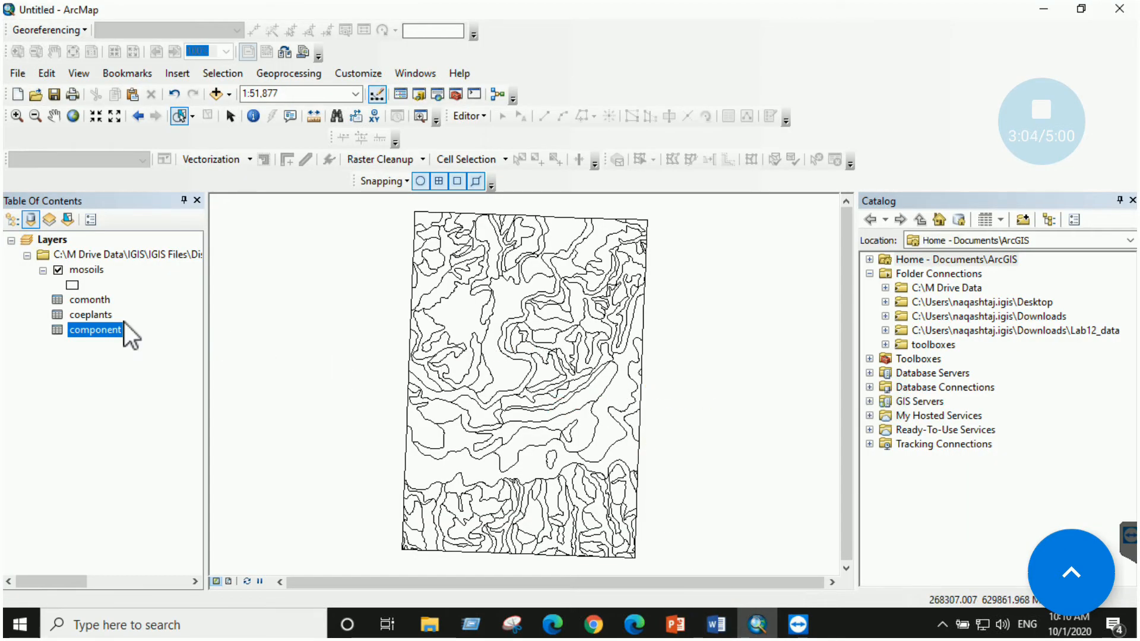
pyautogui.rightClick(100, 334)
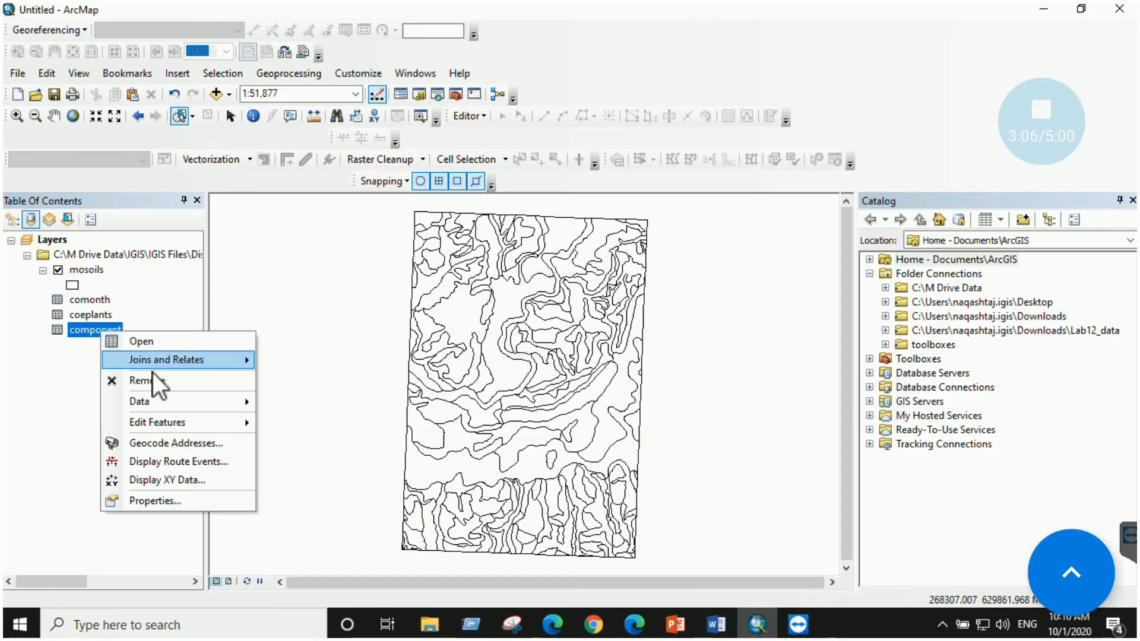
pyautogui.moveTo(155, 362)
pyautogui.click(305, 400)
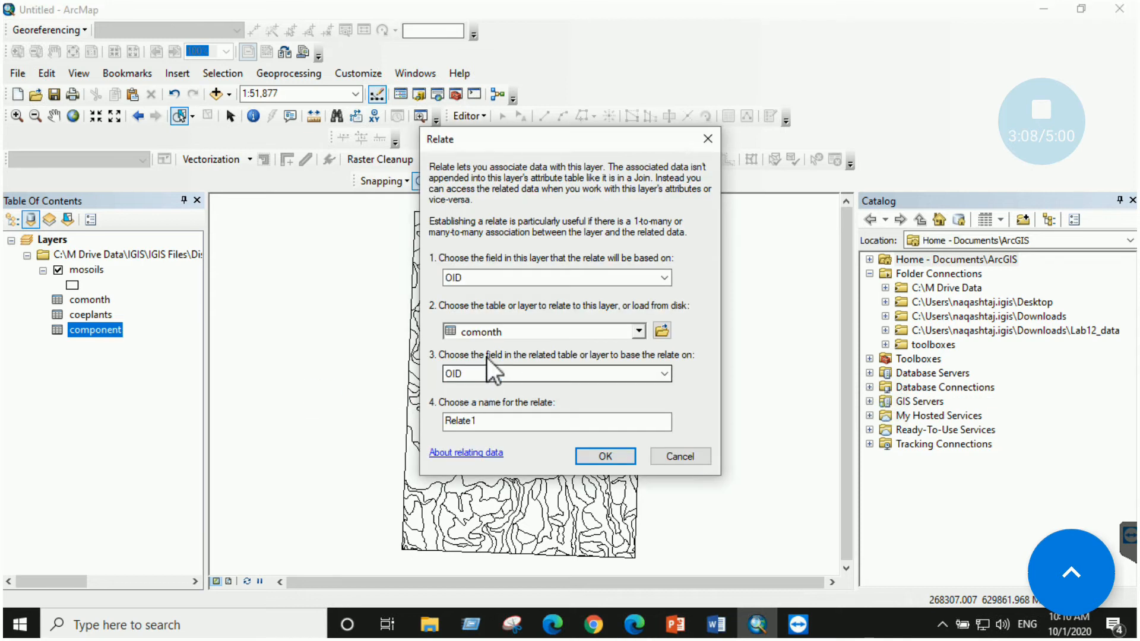
pyautogui.click(716, 625)
pyautogui.click(756, 625)
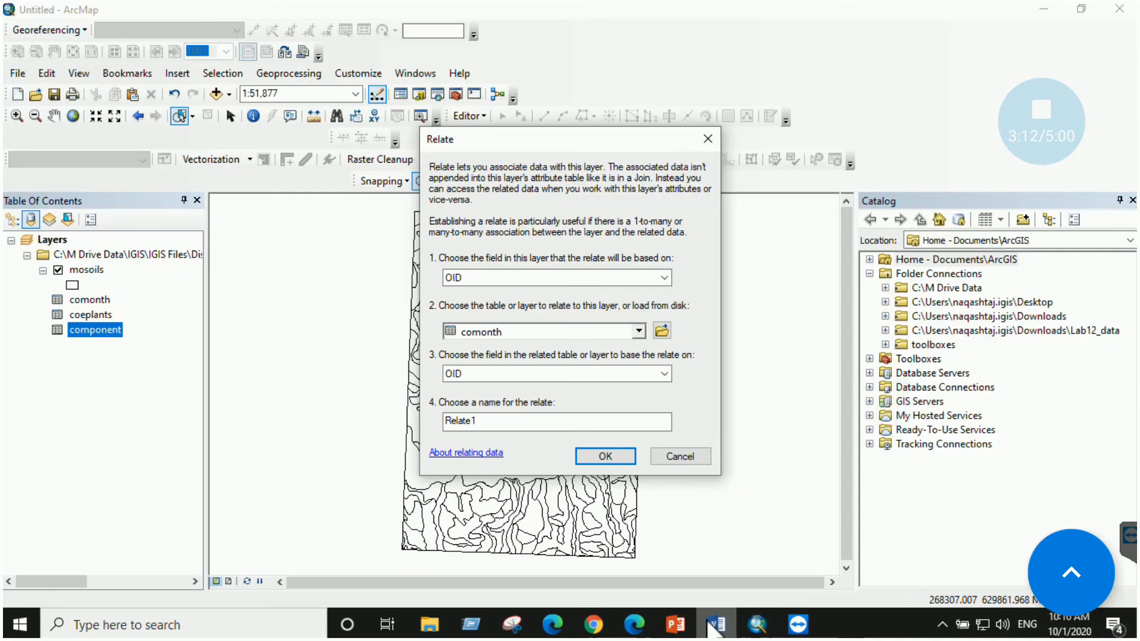
pyautogui.click(663, 277)
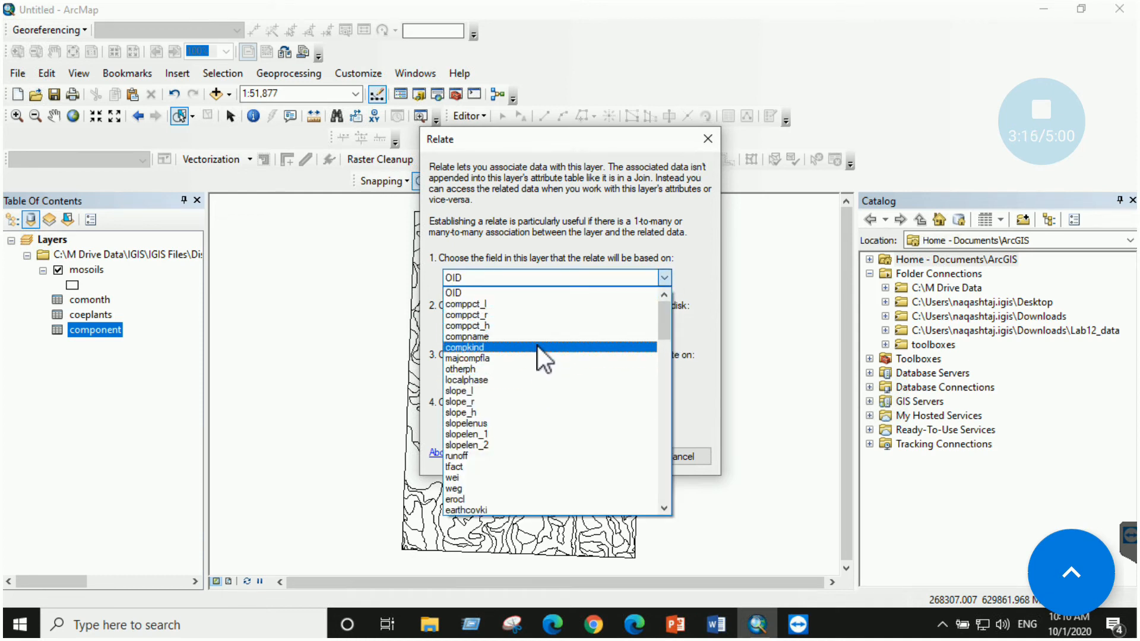
pyautogui.scroll(-4, 545, 432)
pyautogui.scroll(-10, 550, 451)
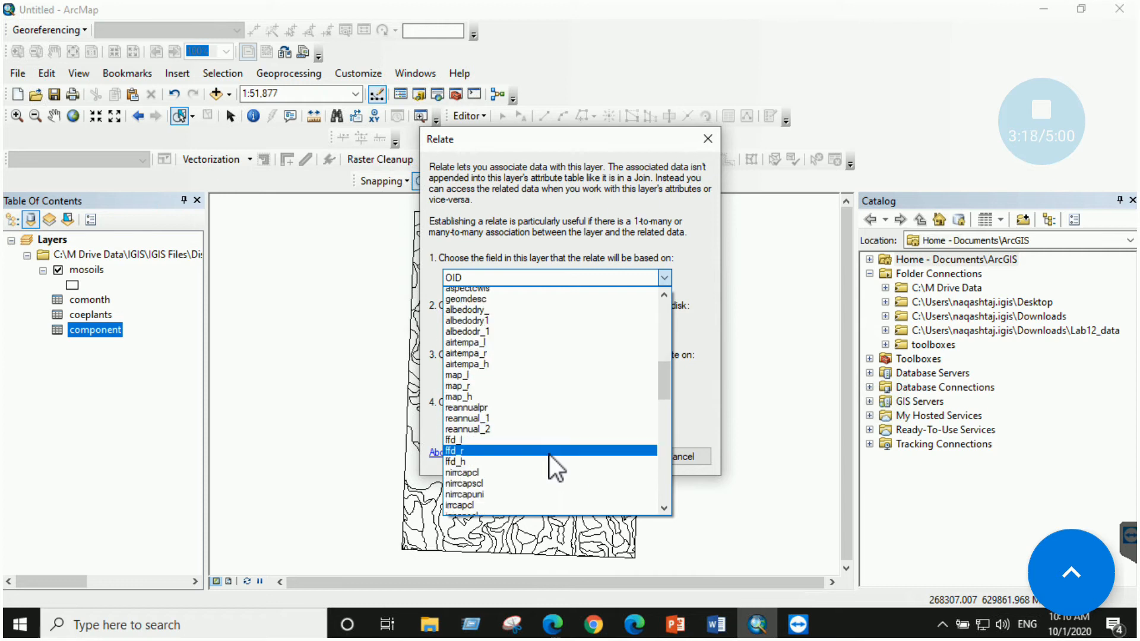
pyautogui.moveTo(668, 436); pyautogui.dragTo(666, 508)
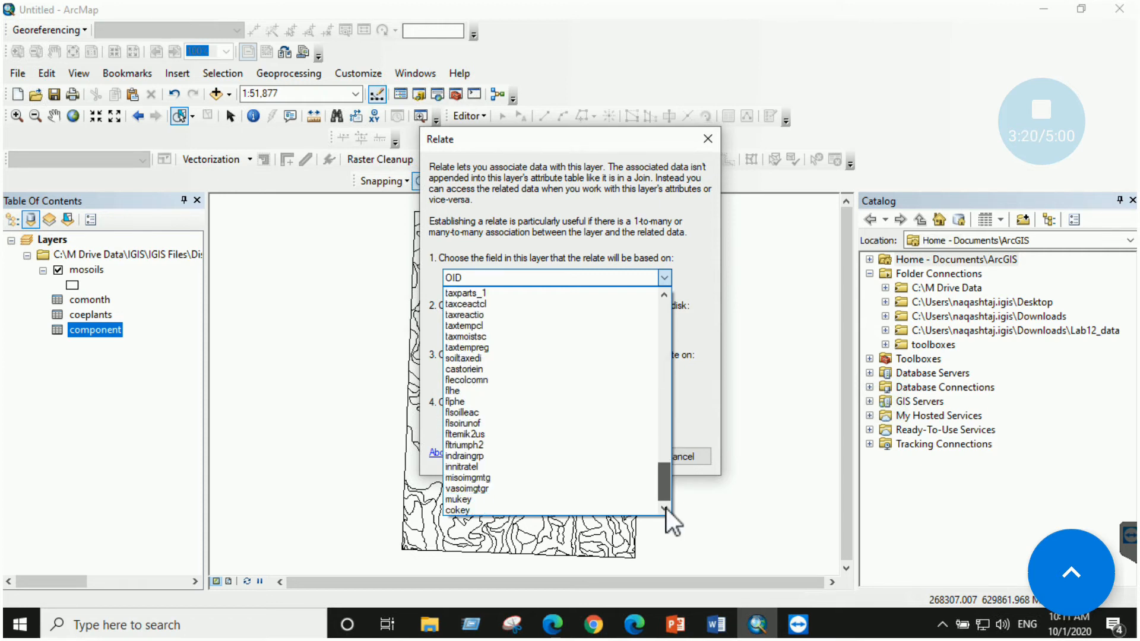
pyautogui.click(511, 510)
# Name the component-to-comonth relate componentcomonth and create it
pyautogui.doubleClick(528, 421)
pyautogui.write('c')
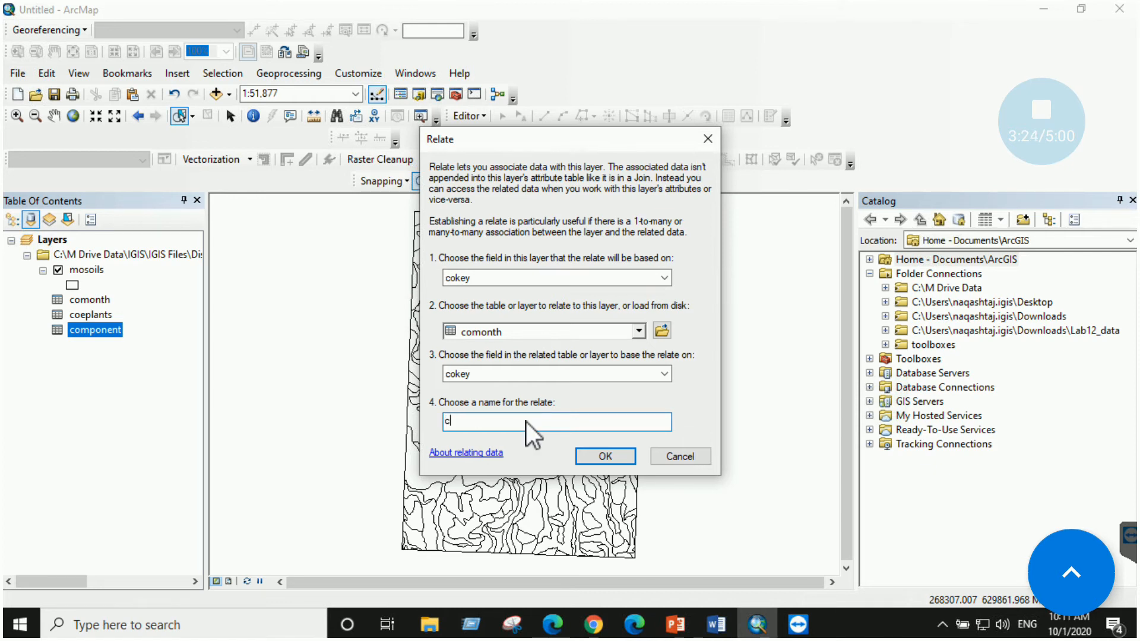
pyautogui.write('omponent')
pyautogui.write('comonth')
pyautogui.click(605, 456)
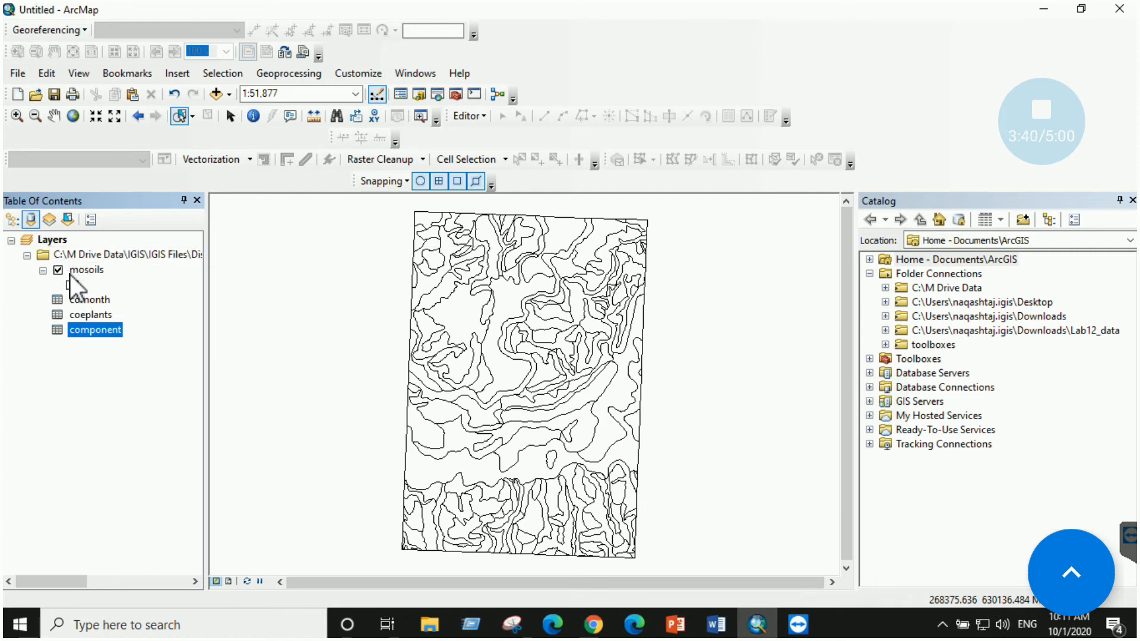
# Look over the related component and coeplants tables in the layer list, and switch to the Word instructions
pyautogui.click(104, 332)
pyautogui.click(93, 316)
pyautogui.click(100, 373)
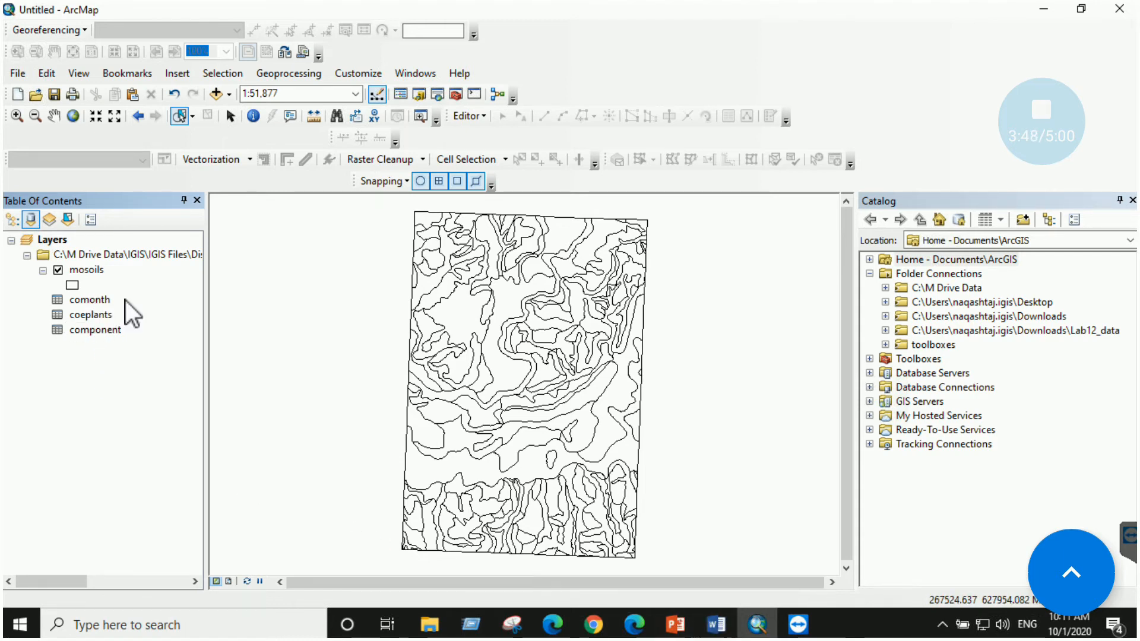
pyautogui.click(716, 625)
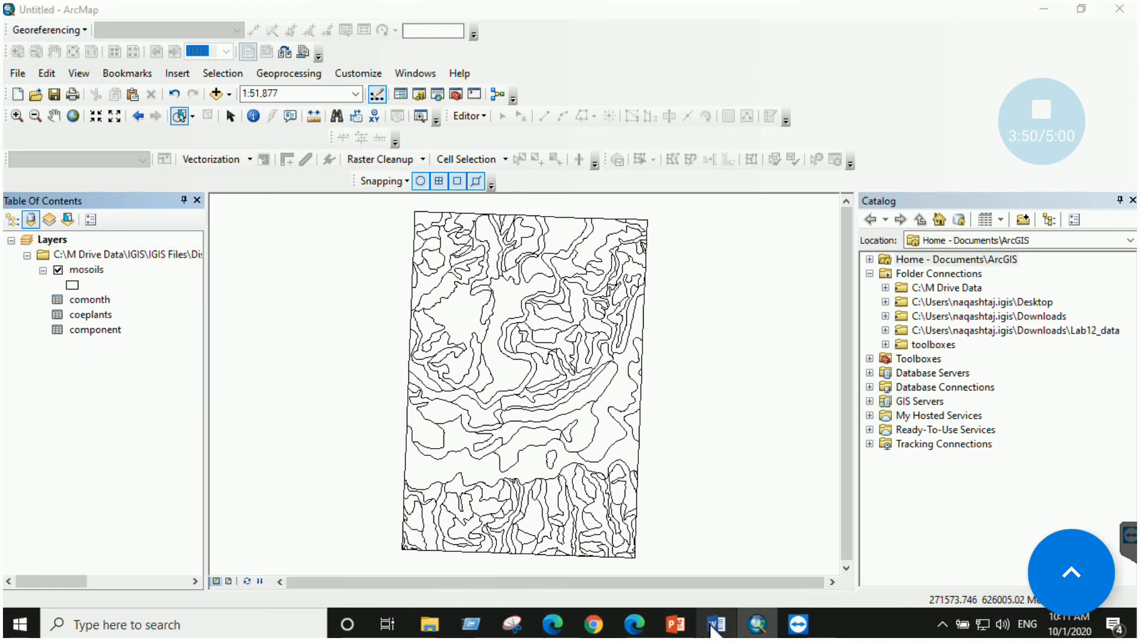
# Read the Word instructions for selecting comonth records by attributes, down to the flodfreqcl query expression
pyautogui.scroll(-5, 635, 403)
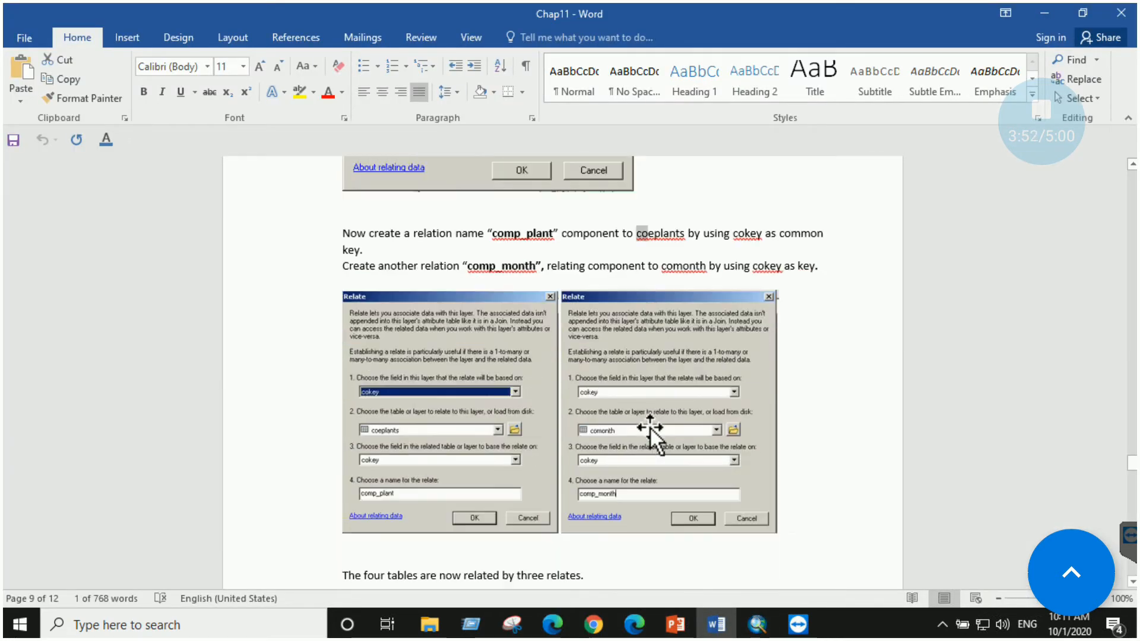
pyautogui.scroll(-3, 505, 439)
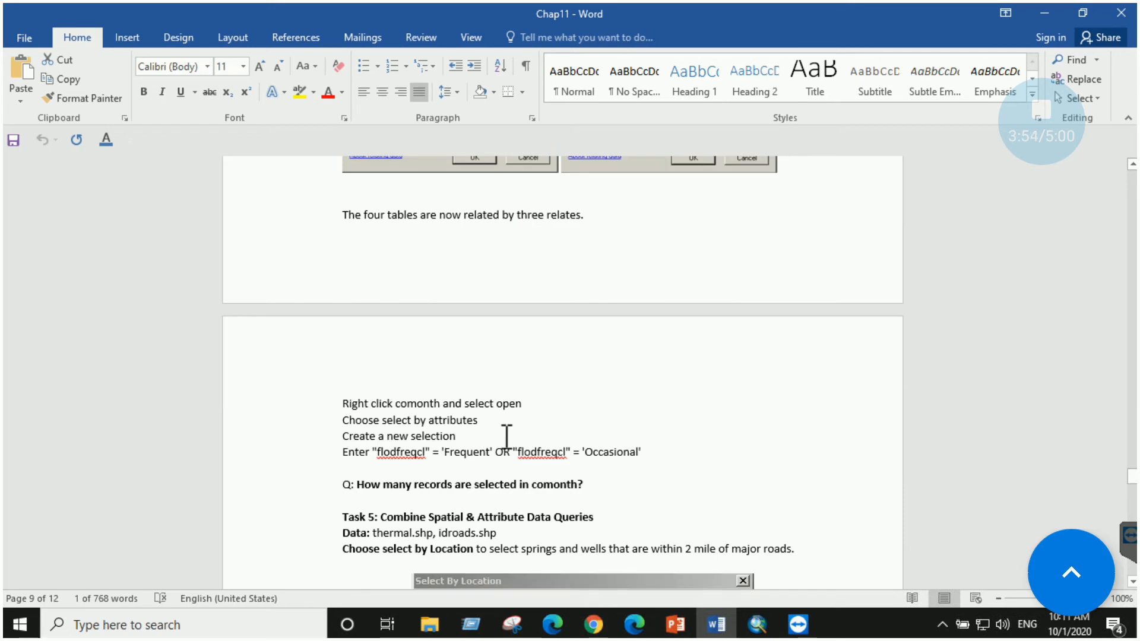
pyautogui.scroll(-1, 504, 439)
pyautogui.scroll(-1, 489, 438)
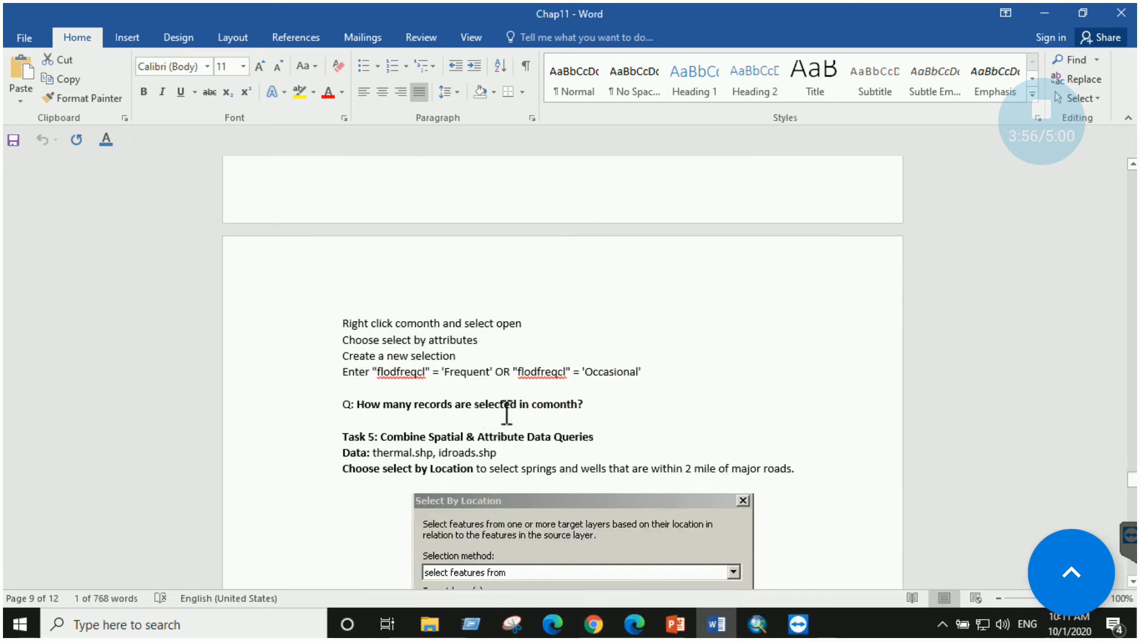
pyautogui.moveTo(658, 375); pyautogui.dragTo(350, 378)
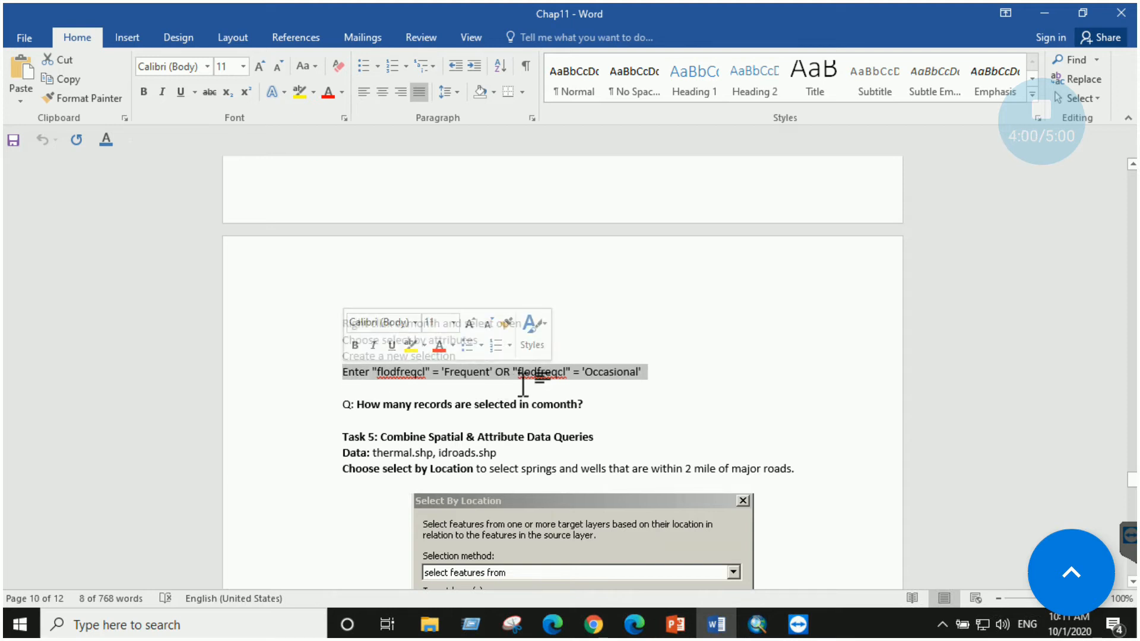
pyautogui.click(758, 633)
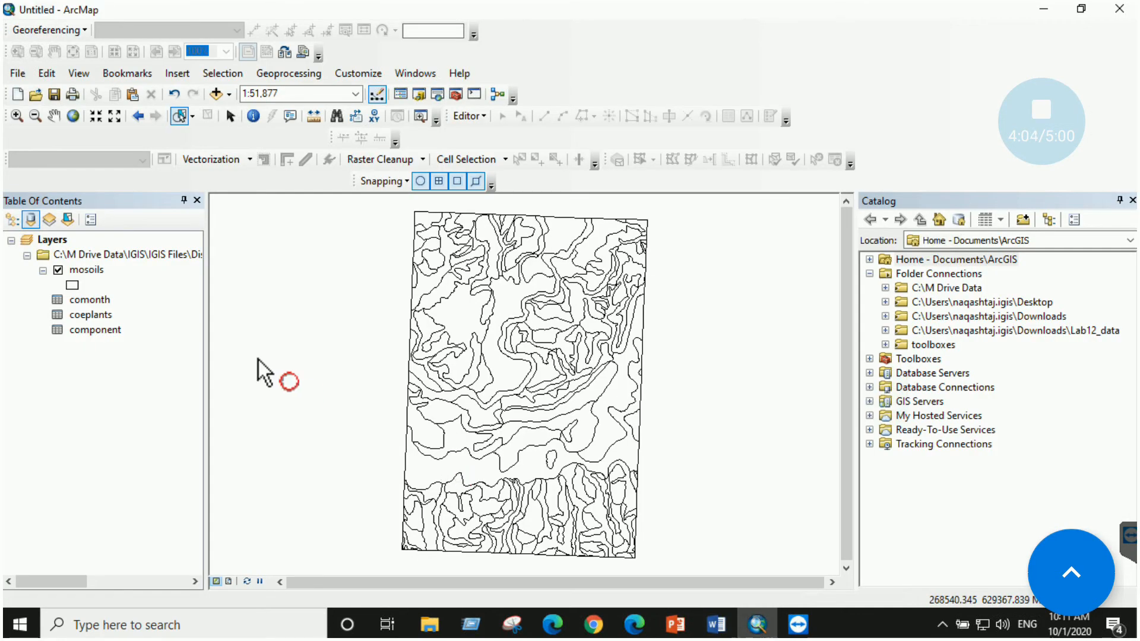
pyautogui.rightClick(95, 271)
pyautogui.click(143, 295)
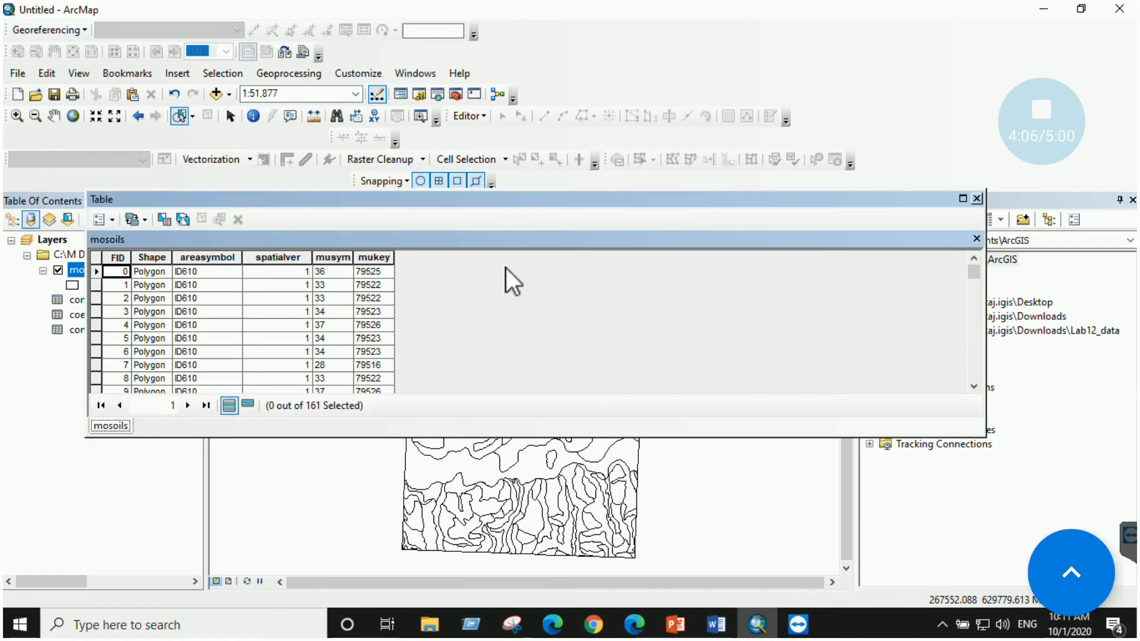
pyautogui.click(976, 198)
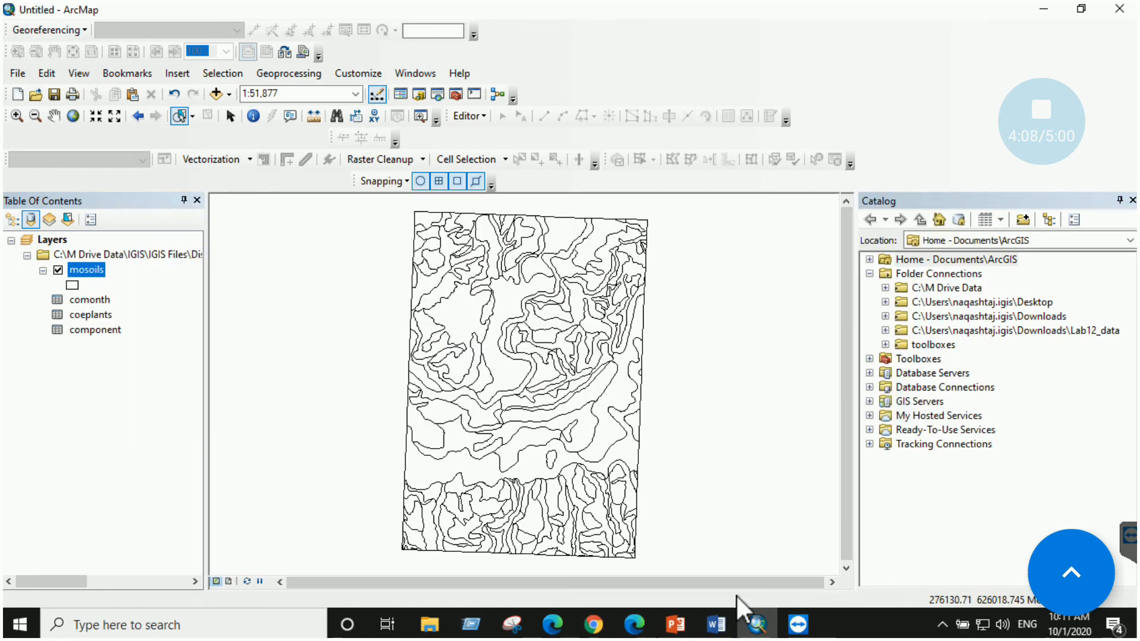
# Recheck in the Word instructions which table to open for the attribute selection
pyautogui.click(716, 624)
pyautogui.click(493, 340)
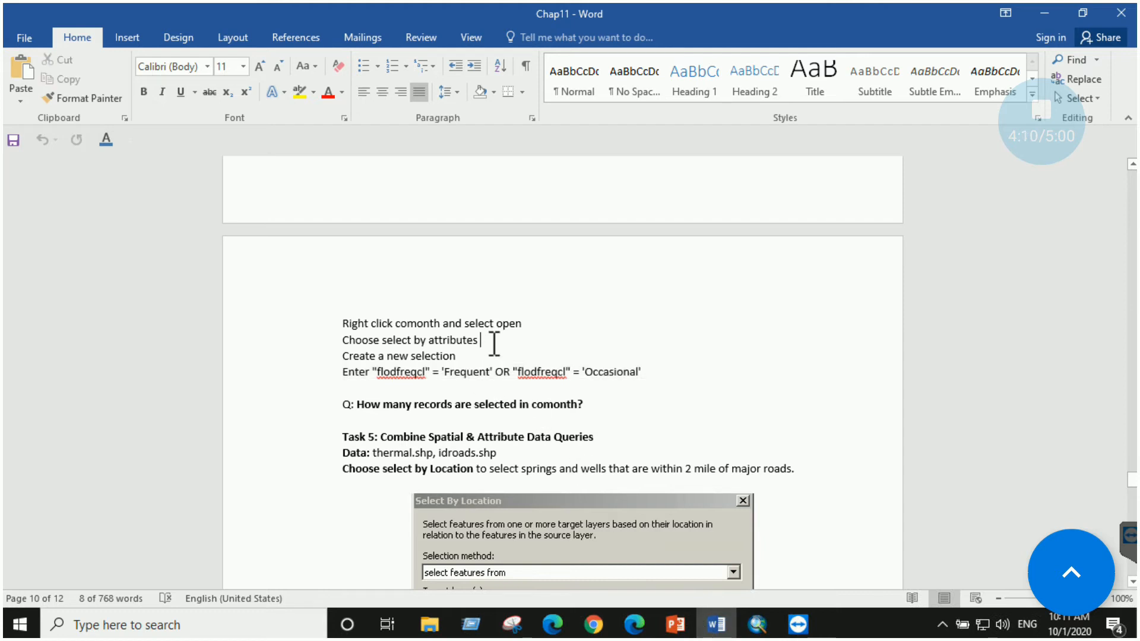
pyautogui.scroll(2, 398, 413)
pyautogui.moveTo(371, 404); pyautogui.dragTo(465, 403)
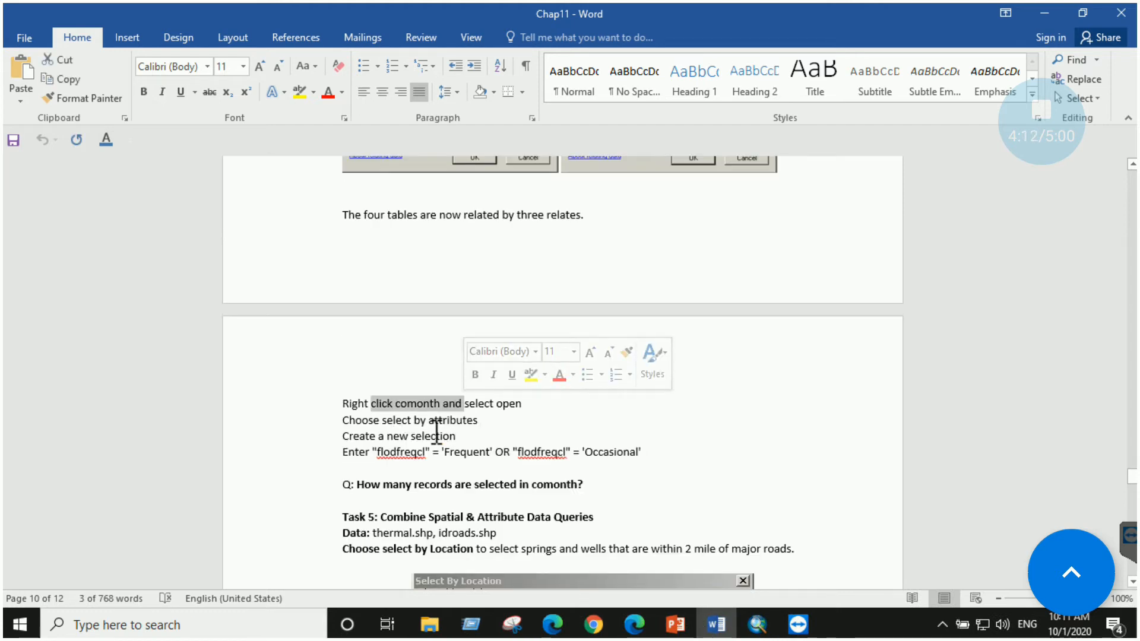
# In ArcMap, open the comonth attribute table and start a Select By Attributes query with "flodfreqcl" = 'Frequent'
pyautogui.click(750, 633)
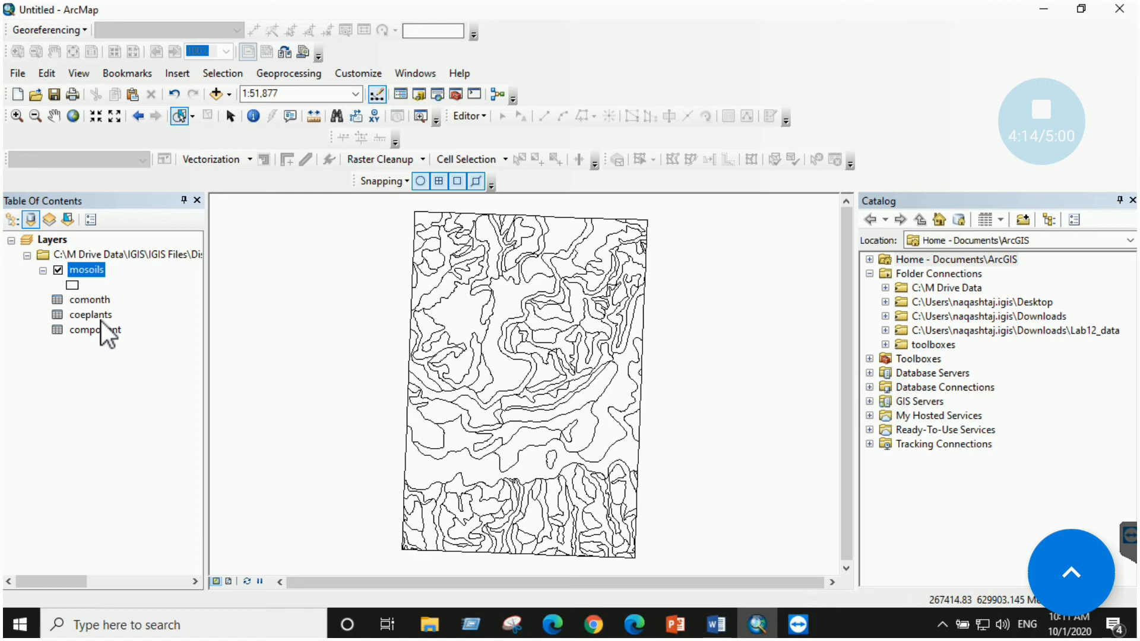
pyautogui.rightClick(94, 300)
pyautogui.click(137, 309)
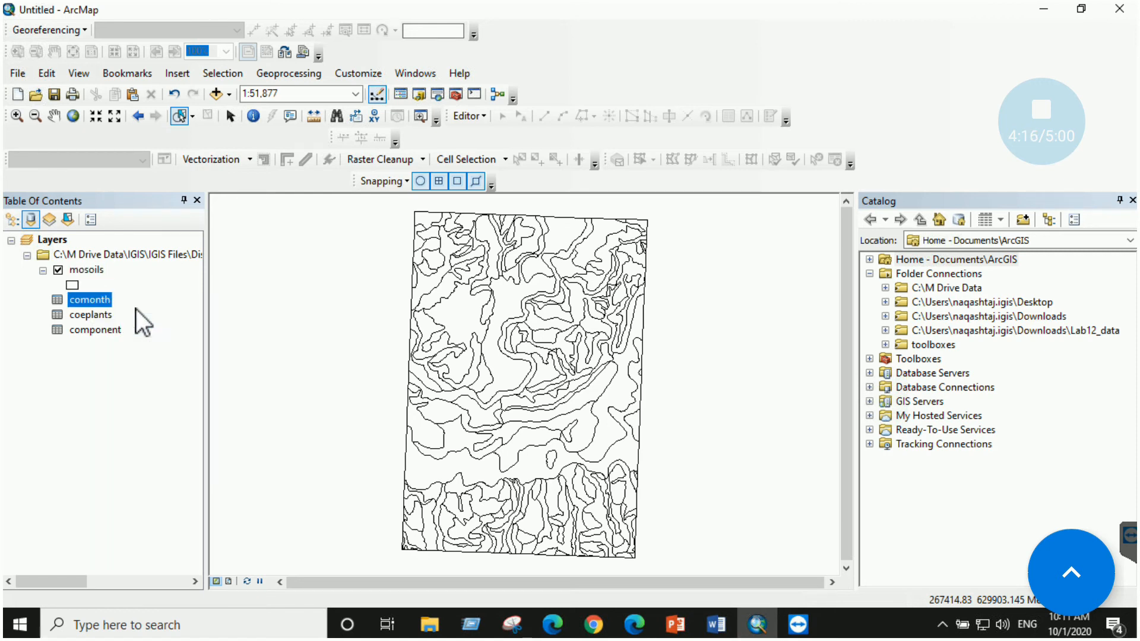
pyautogui.click(113, 221)
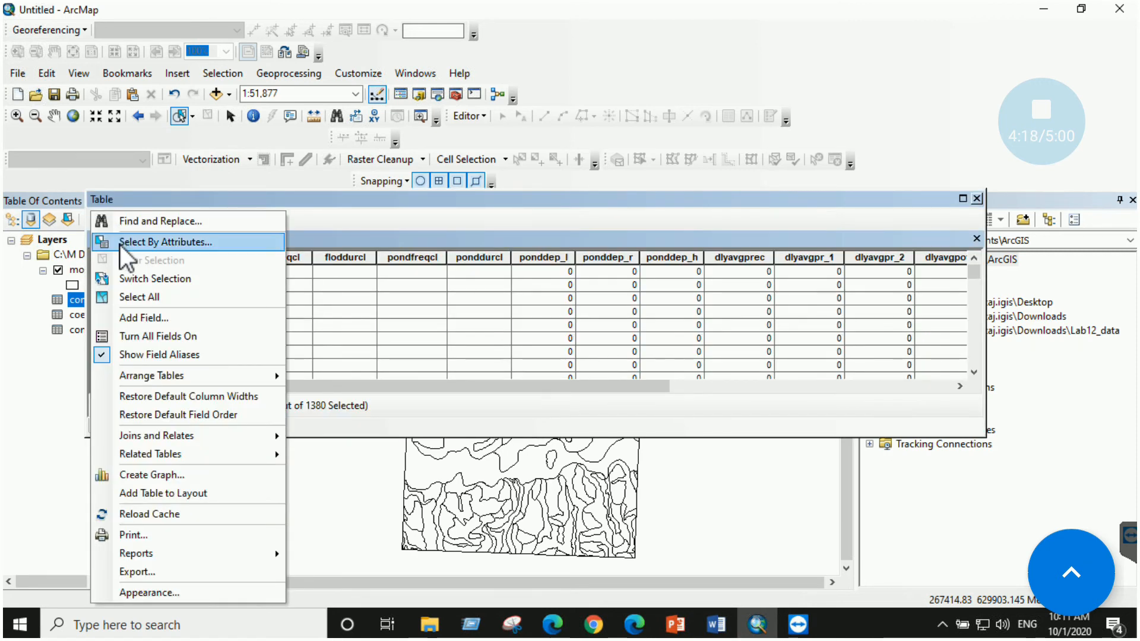
pyautogui.click(120, 243)
pyautogui.doubleClick(47, 149)
pyautogui.click(29, 184)
pyautogui.click(153, 279)
pyautogui.doubleClick(152, 202)
# Extend the query with OR "flodfreqcl" = 'Occasional', verify the expression, and apply it to comonth as a new selection
pyautogui.click(101, 232)
pyautogui.doubleClick(42, 148)
pyautogui.click(30, 184)
pyautogui.doubleClick(150, 226)
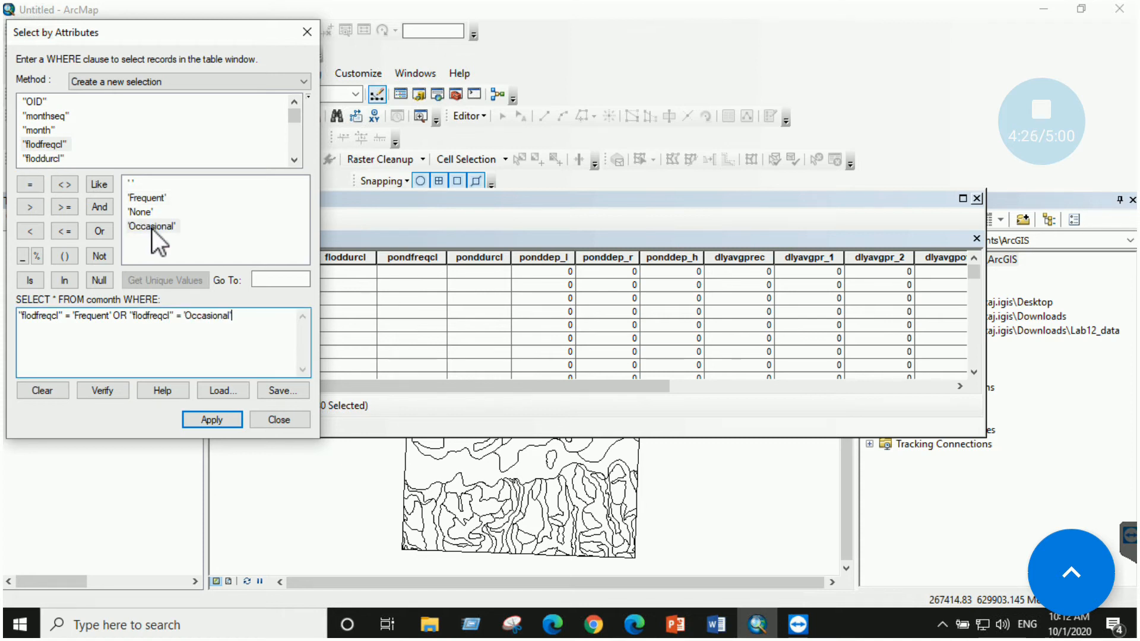
pyautogui.click(110, 392)
pyautogui.click(612, 362)
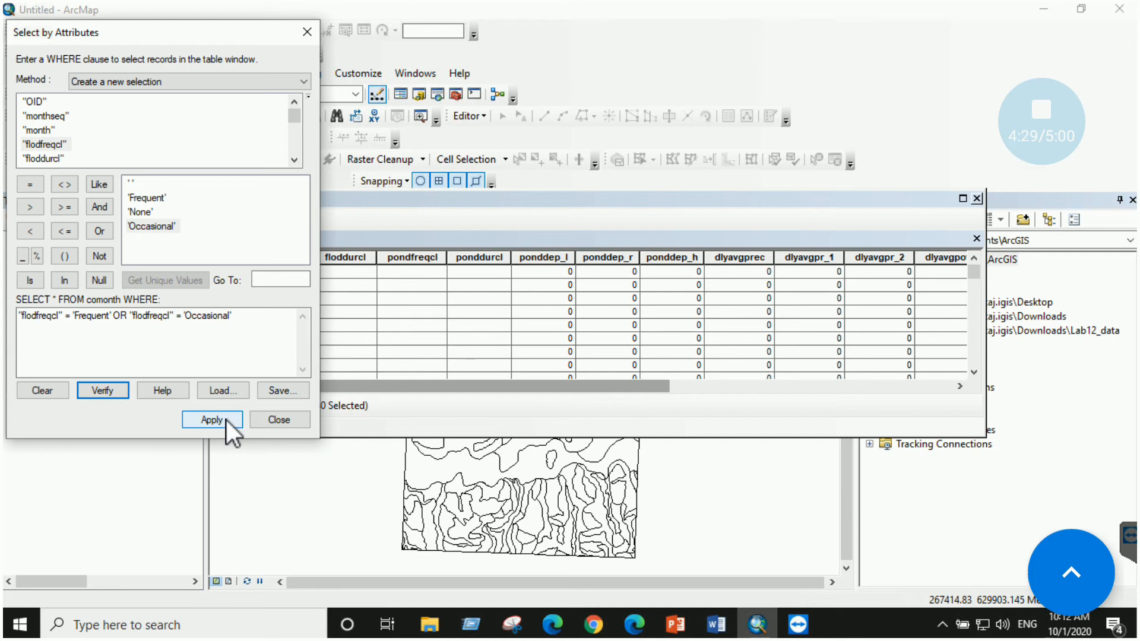
pyautogui.click(226, 419)
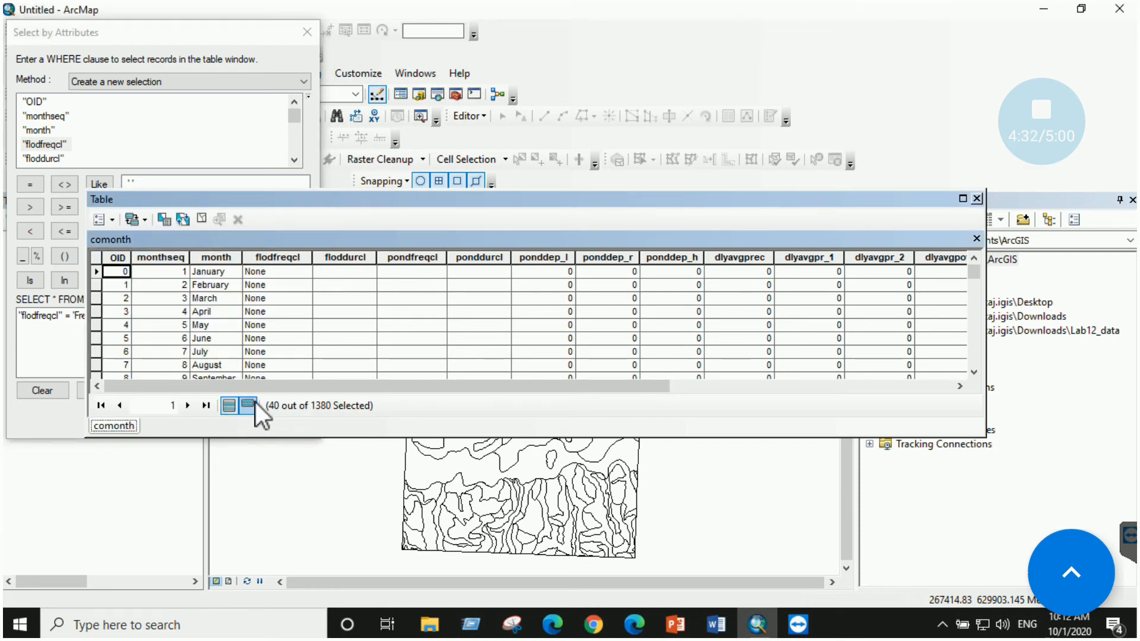
# Show only the selected records in the comonth table, and close and reopen the table
pyautogui.click(248, 406)
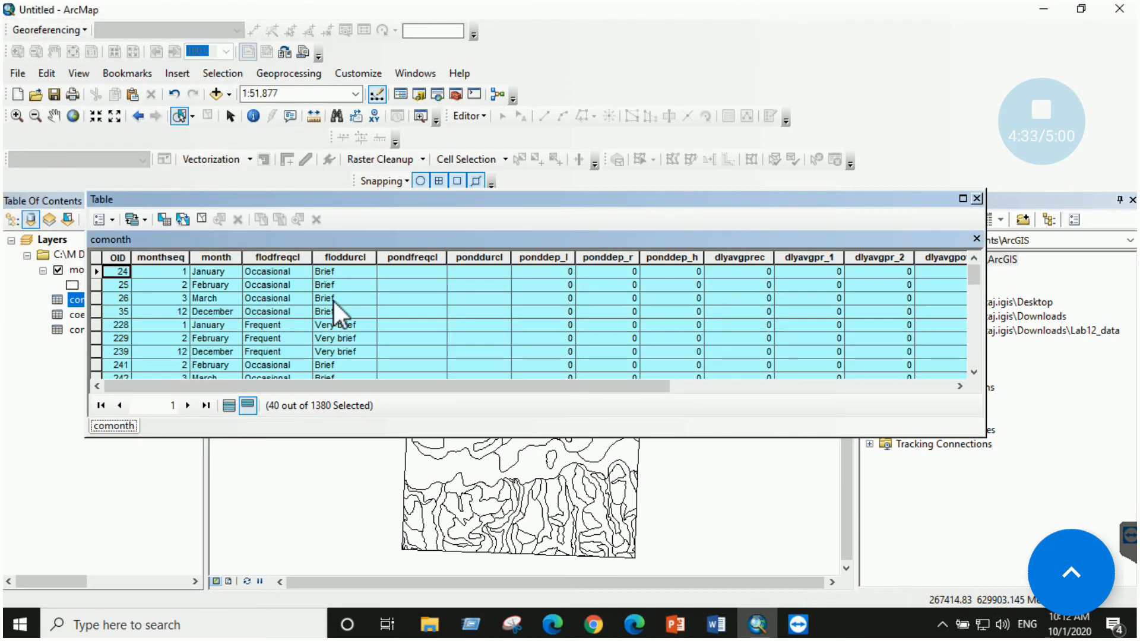
pyautogui.click(976, 198)
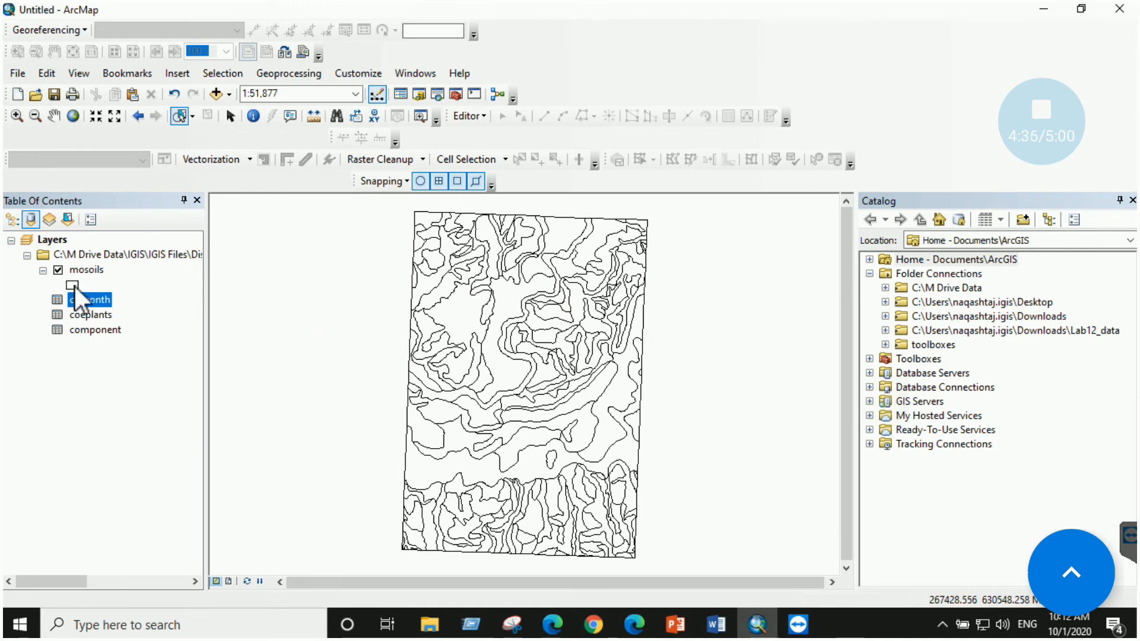
pyautogui.rightClick(91, 298)
pyautogui.click(139, 308)
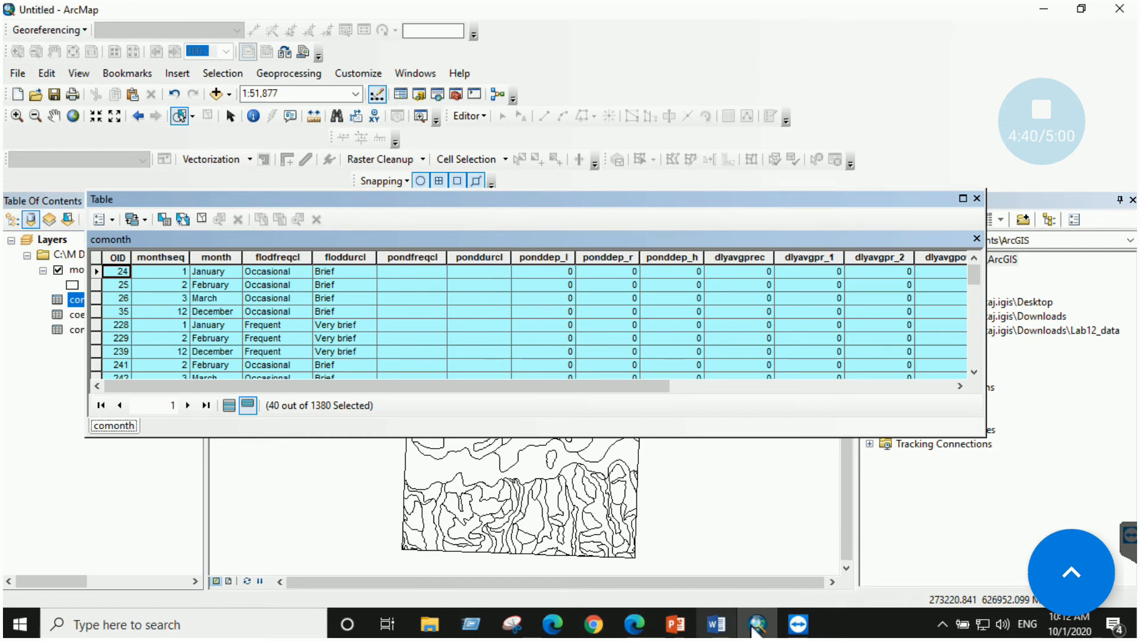
# Check the Word question about the comonth selection, and look through the selected records in the ArcMap table
pyautogui.click(723, 624)
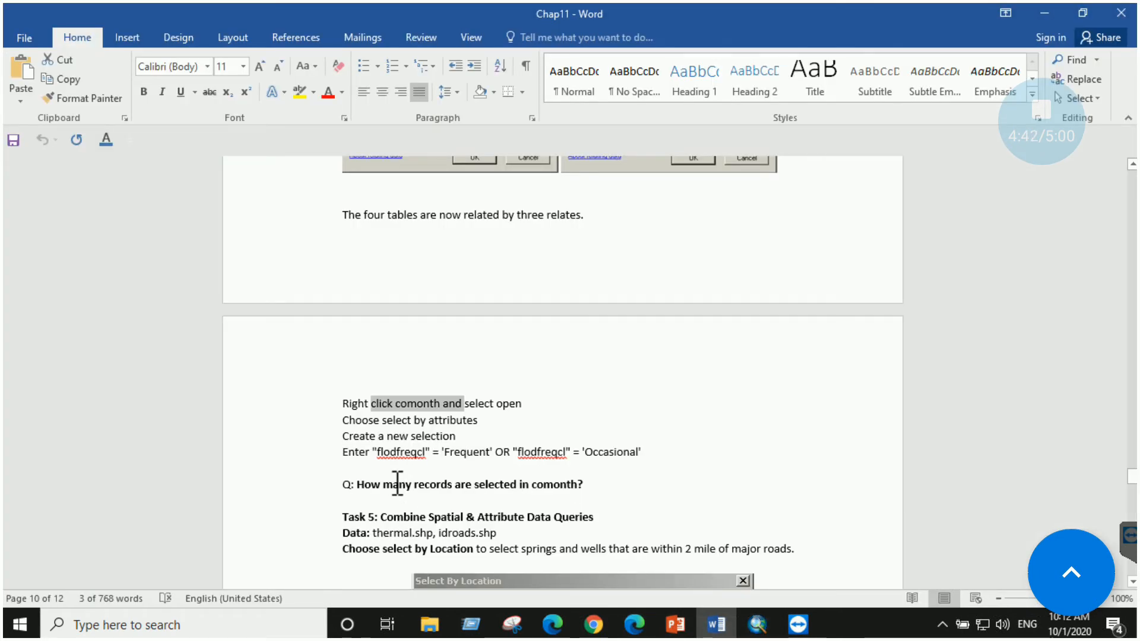
pyautogui.scroll(-2, 424, 469)
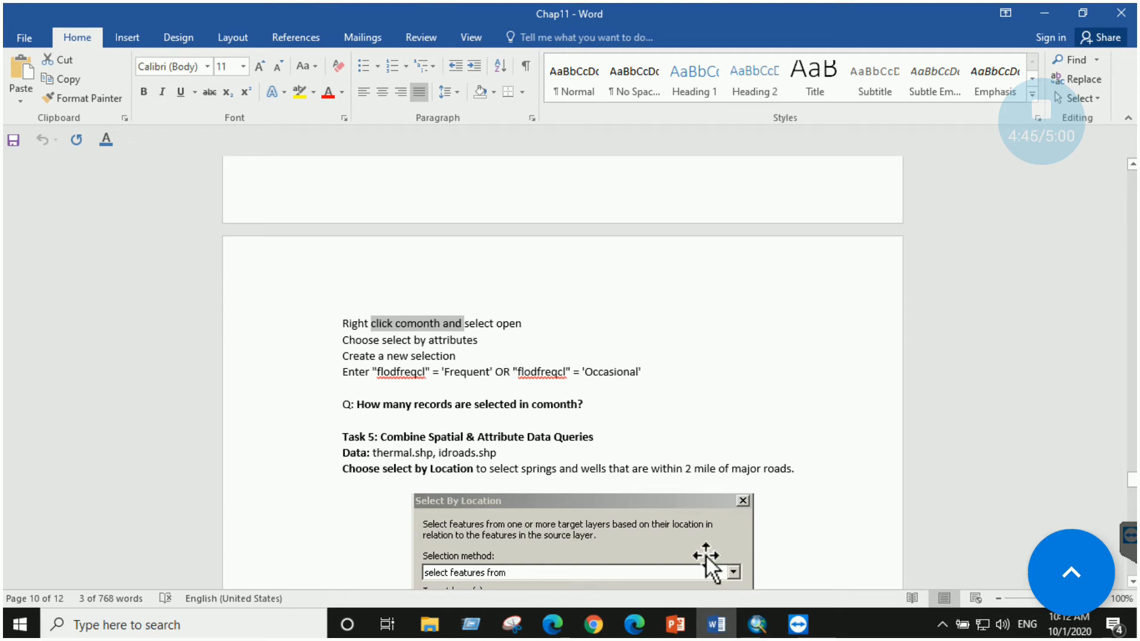
pyautogui.click(718, 624)
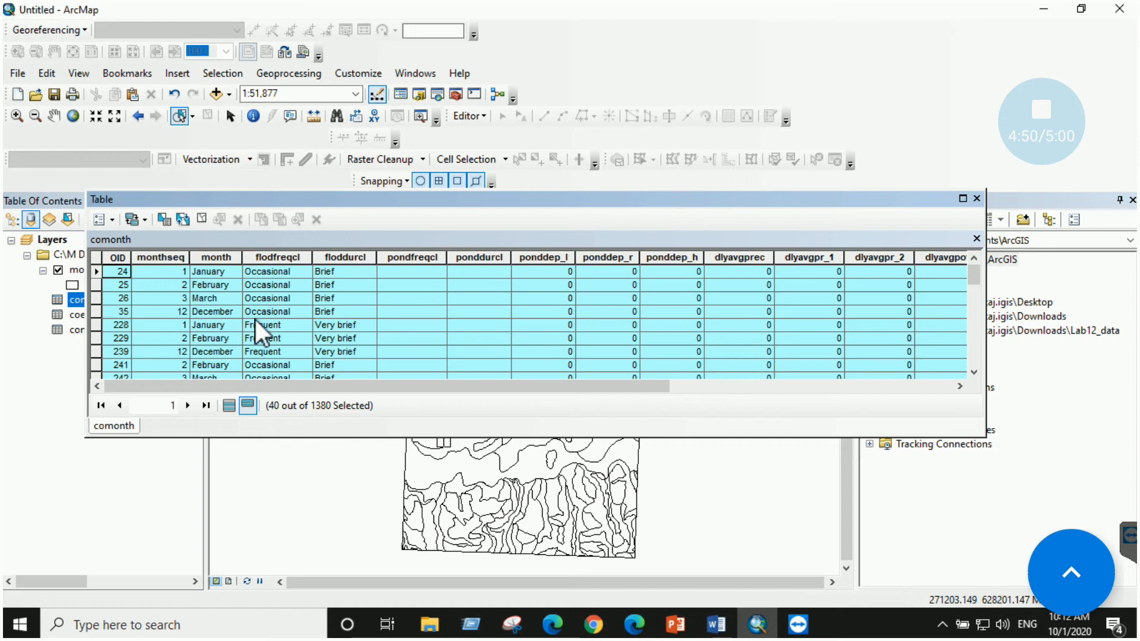
pyautogui.moveTo(361, 389); pyautogui.dragTo(315, 384)
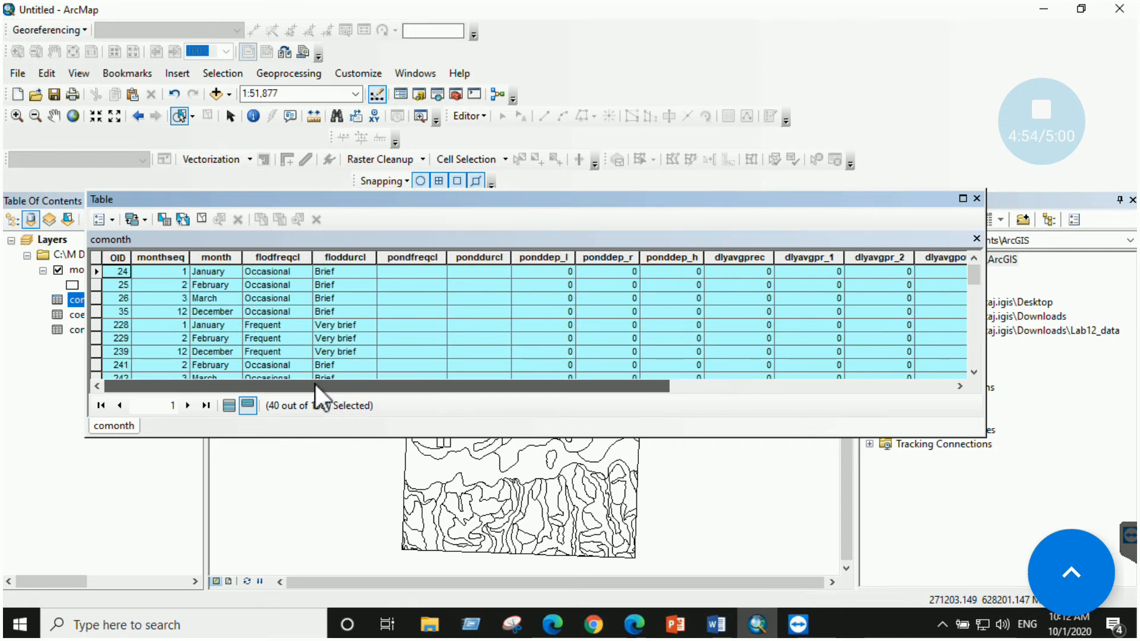
pyautogui.scroll(-4, 291, 351)
pyautogui.scroll(-3, 286, 338)
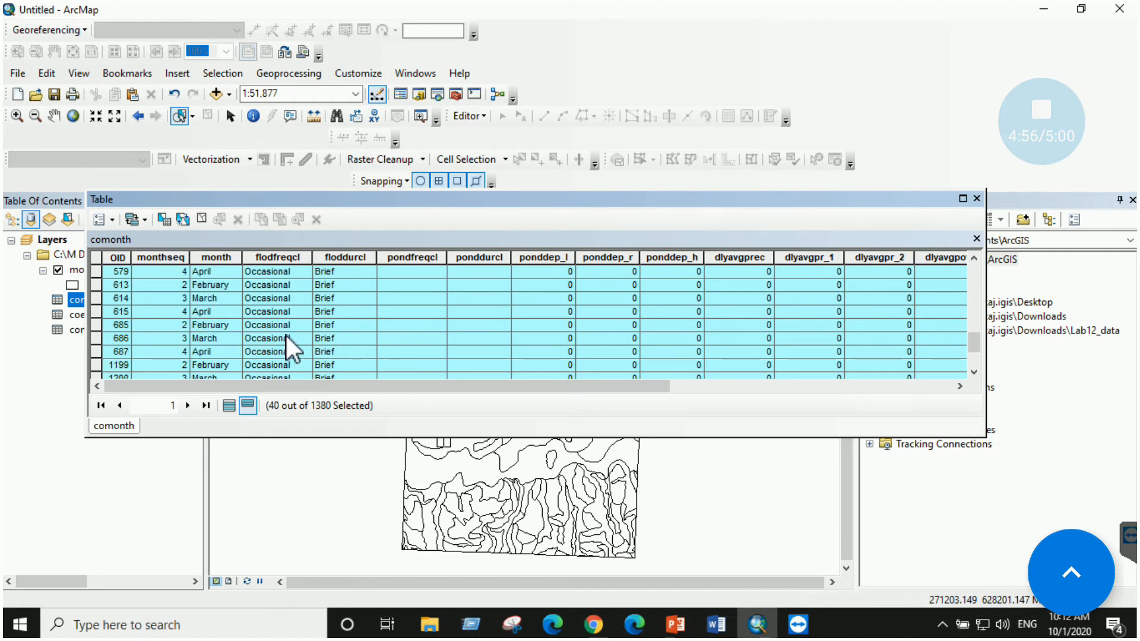
pyautogui.scroll(8, 286, 336)
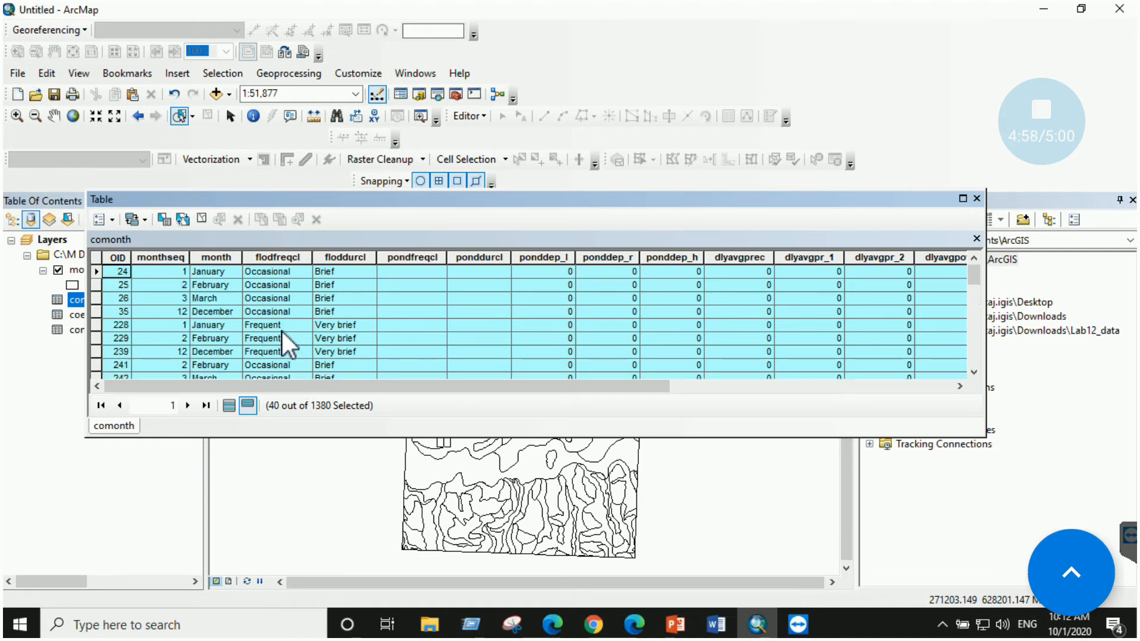
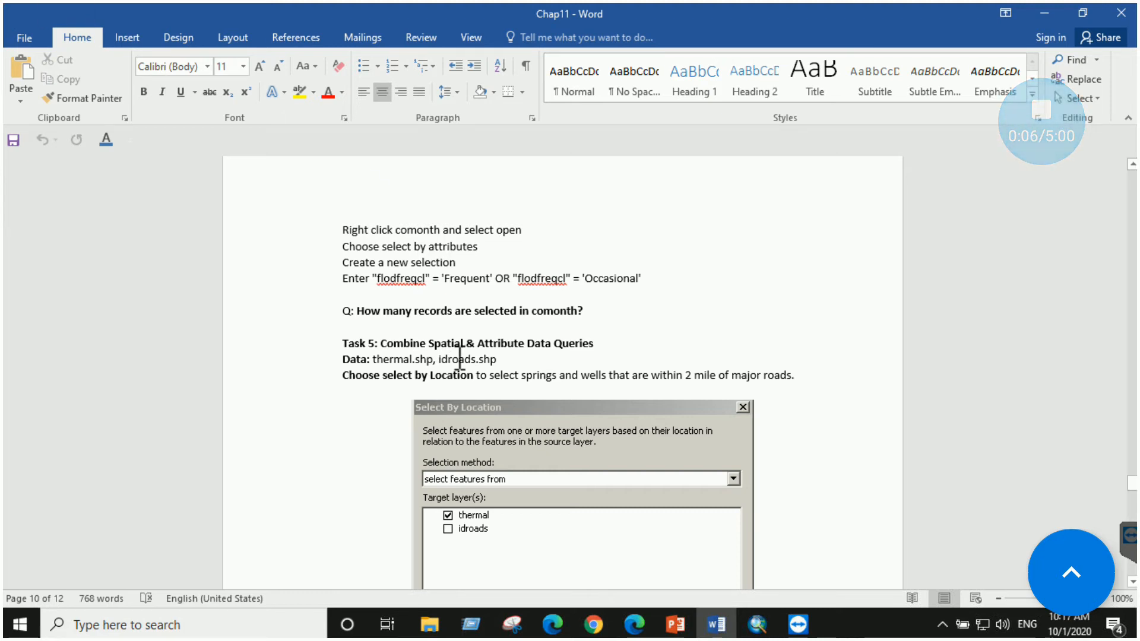
# Check the Task 5 data files in Word, and remove mosoils and its related tables from the ArcMap document
pyautogui.moveTo(377, 359); pyautogui.dragTo(499, 360)
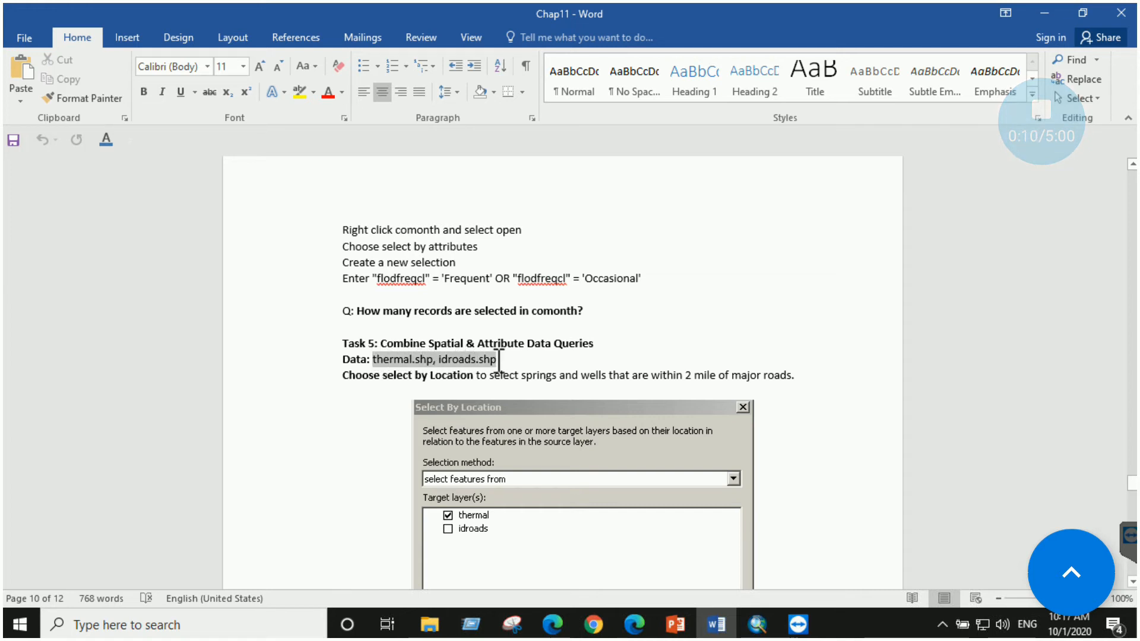
pyautogui.click(757, 625)
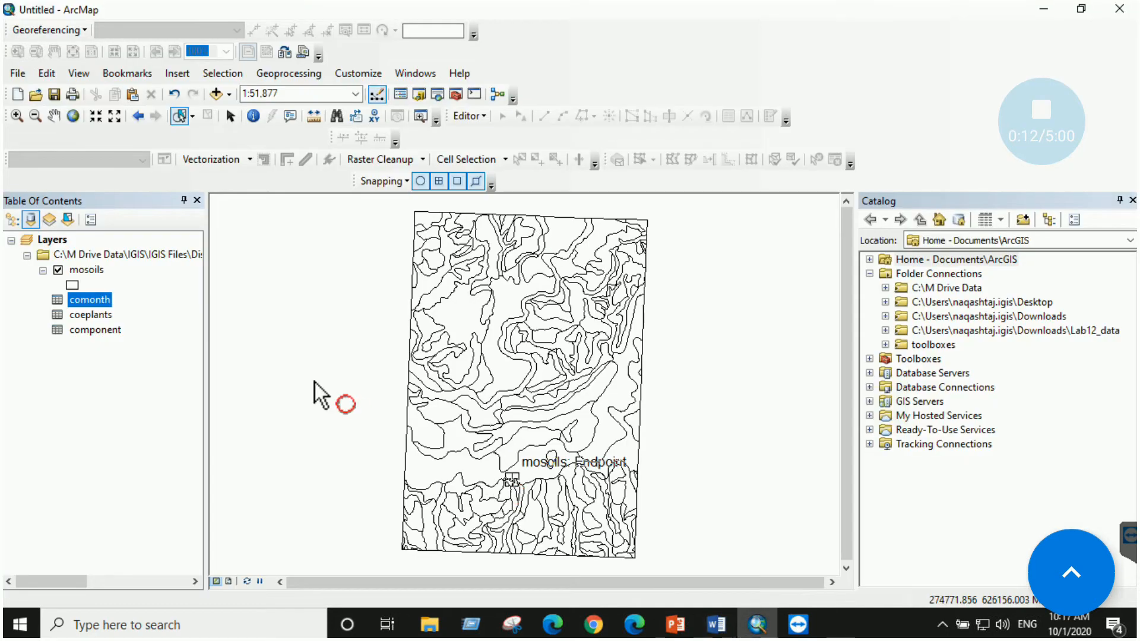
pyautogui.rightClick(99, 256)
pyautogui.click(126, 260)
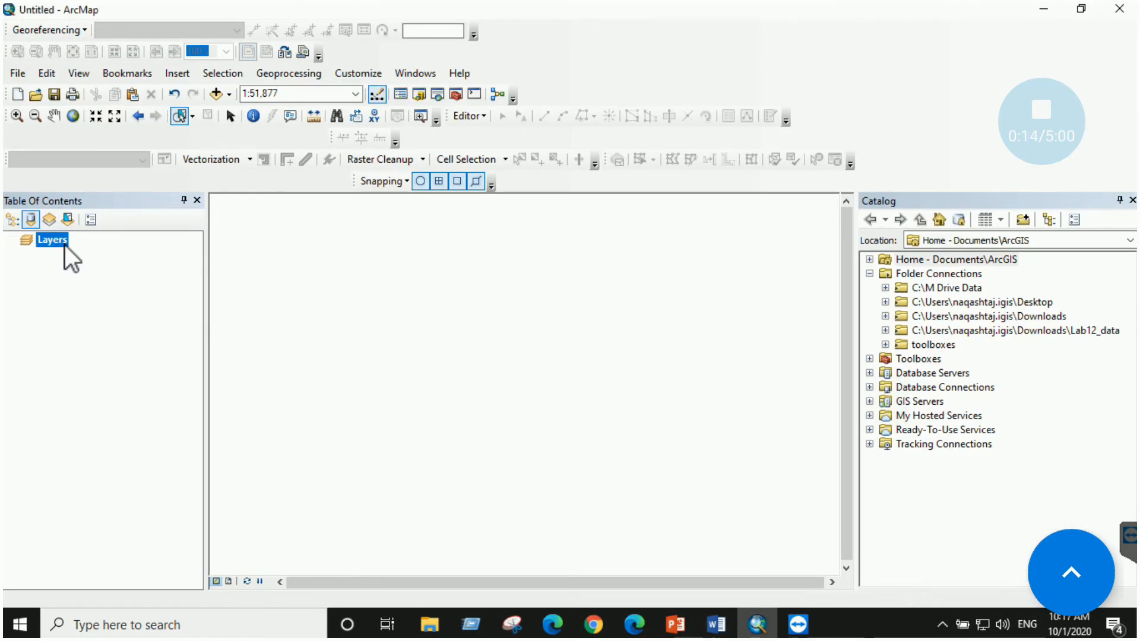
# Add thermal.shp and idroads.shp from the chap11 folder to the map
pyautogui.rightClick(65, 243)
pyautogui.click(91, 241)
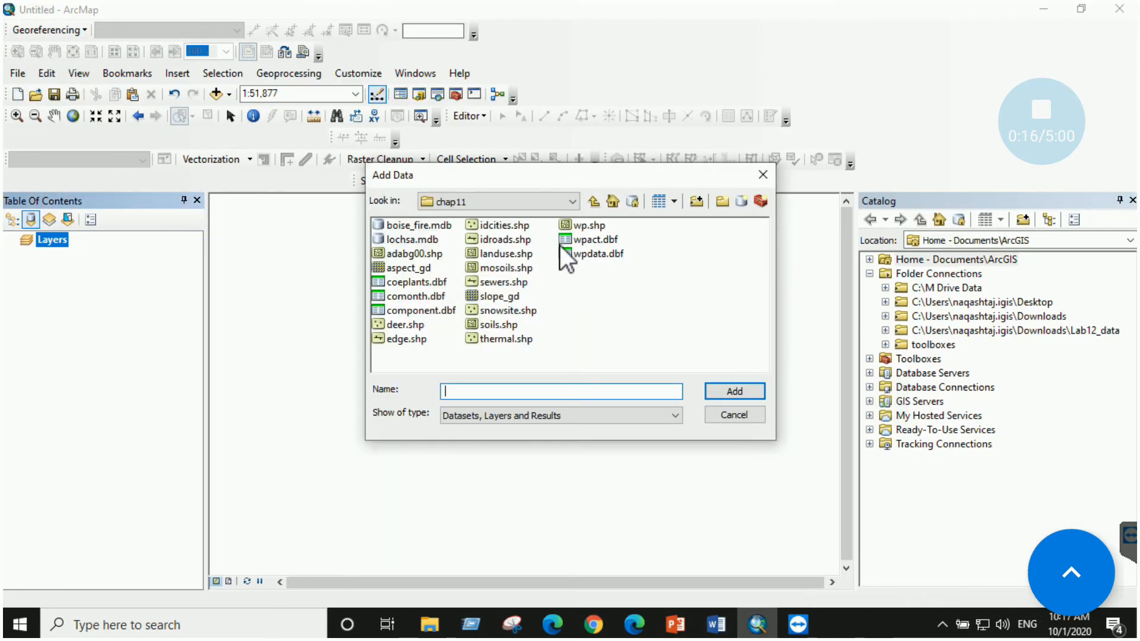
pyautogui.doubleClick(504, 340)
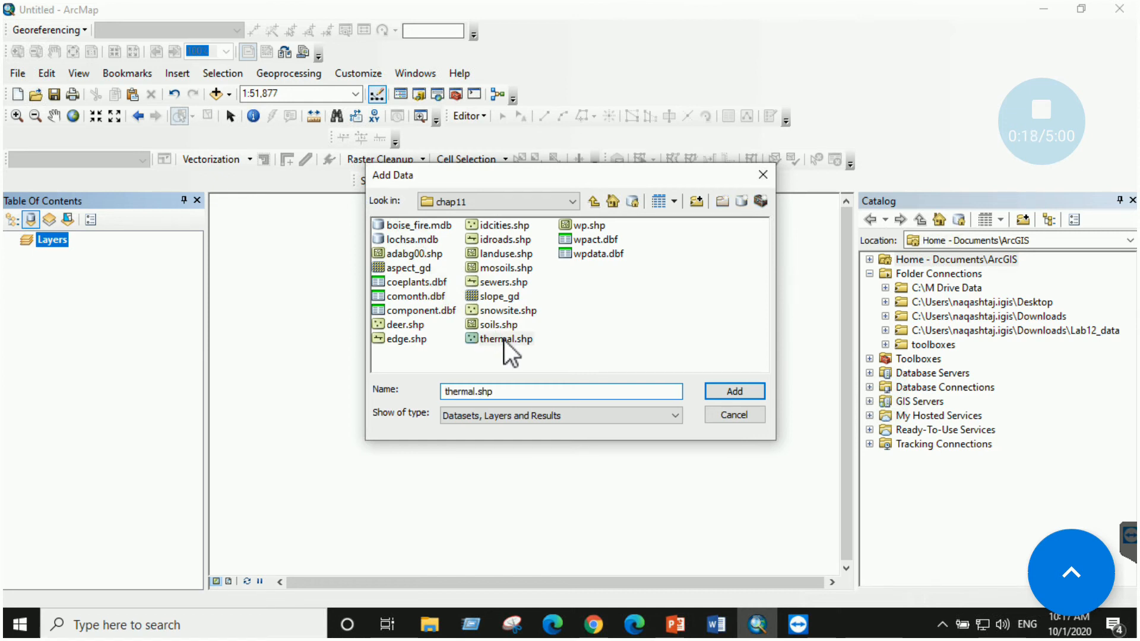
pyautogui.click(717, 624)
pyautogui.click(720, 627)
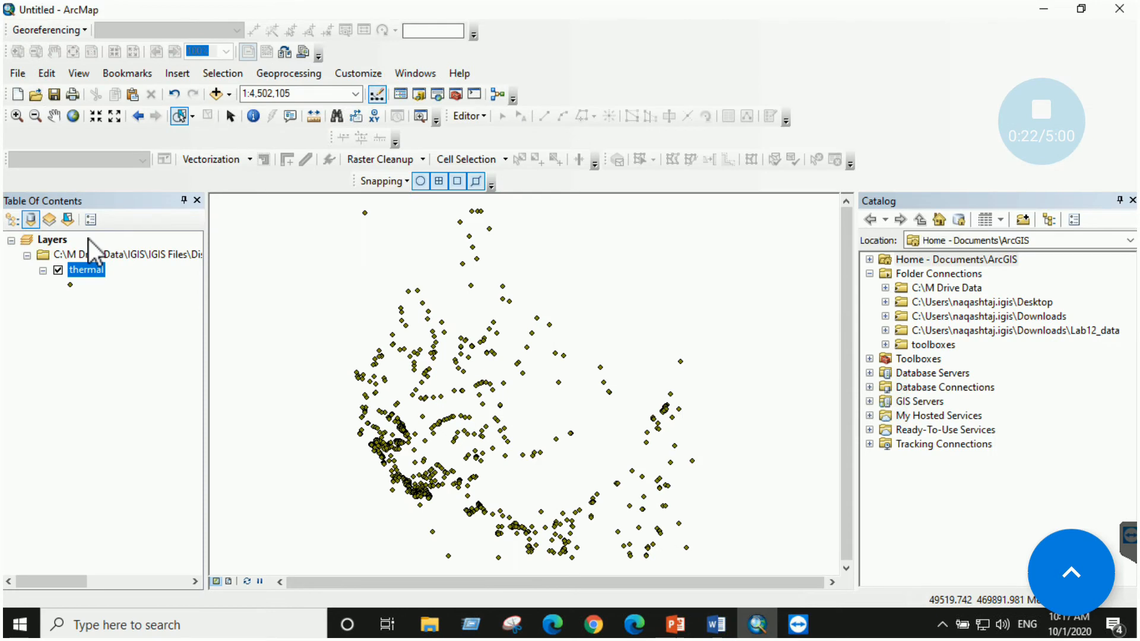
pyautogui.rightClick(60, 239)
pyautogui.click(89, 241)
pyautogui.doubleClick(508, 238)
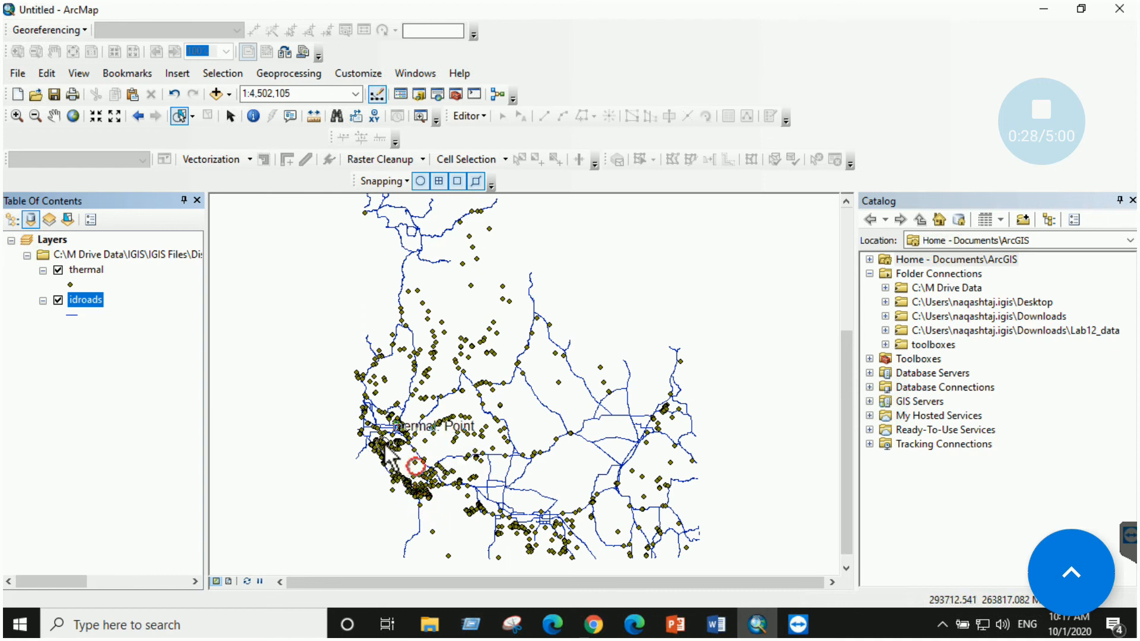
# Examine the thermal layer's attribute table, and switch back to the Task 5 instructions in Word
pyautogui.click(93, 272)
pyautogui.rightClick(93, 274)
pyautogui.click(134, 293)
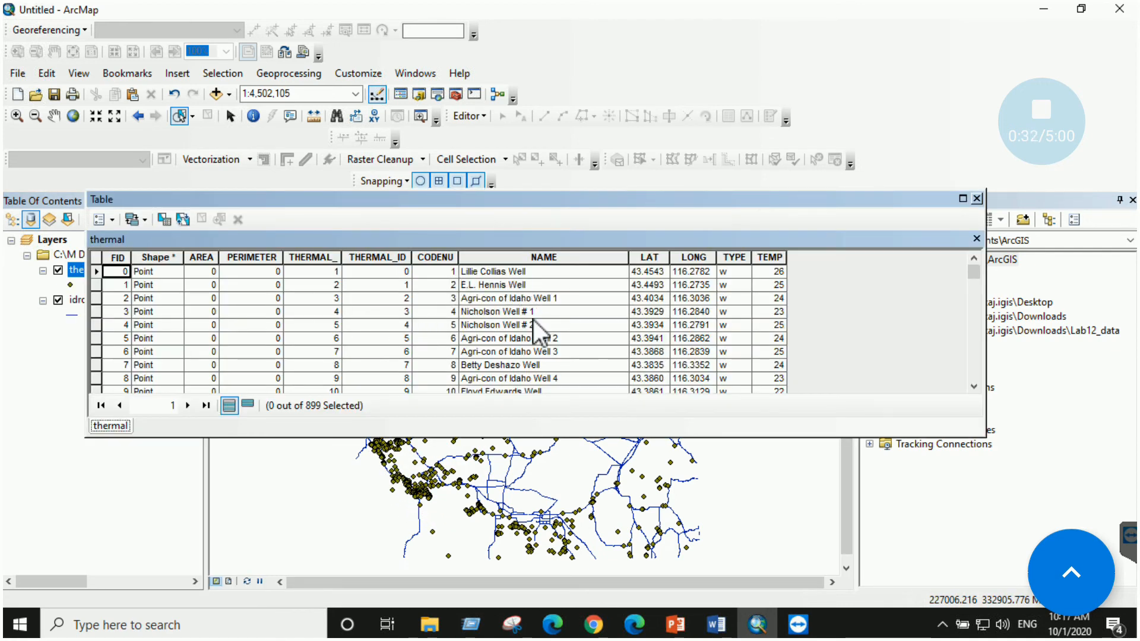
pyautogui.click(976, 201)
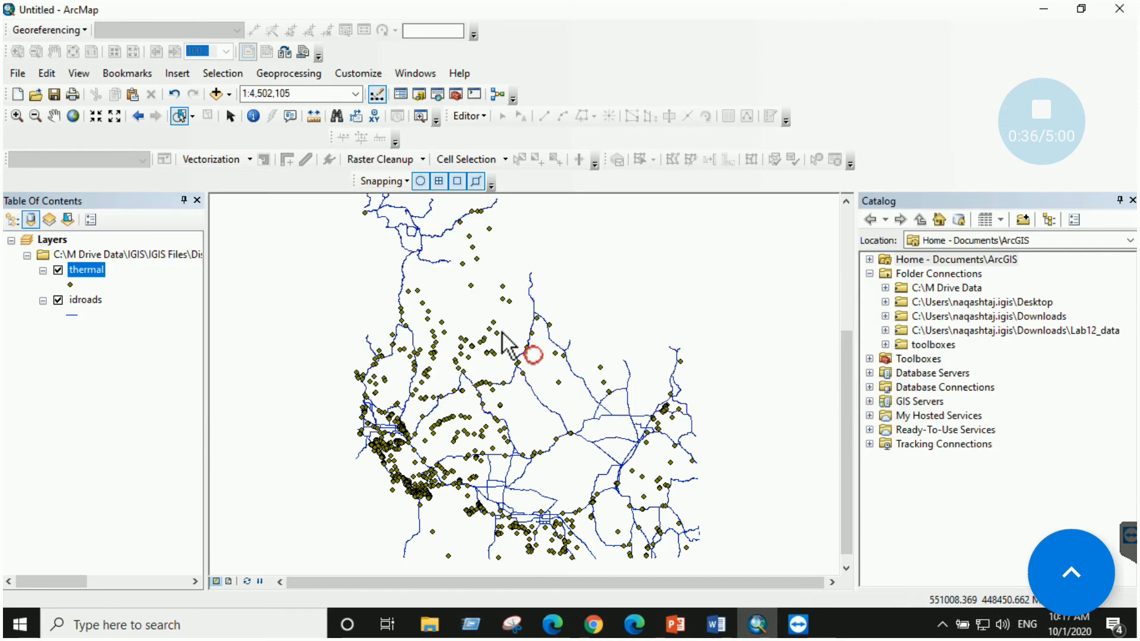
pyautogui.click(86, 300)
pyautogui.click(716, 624)
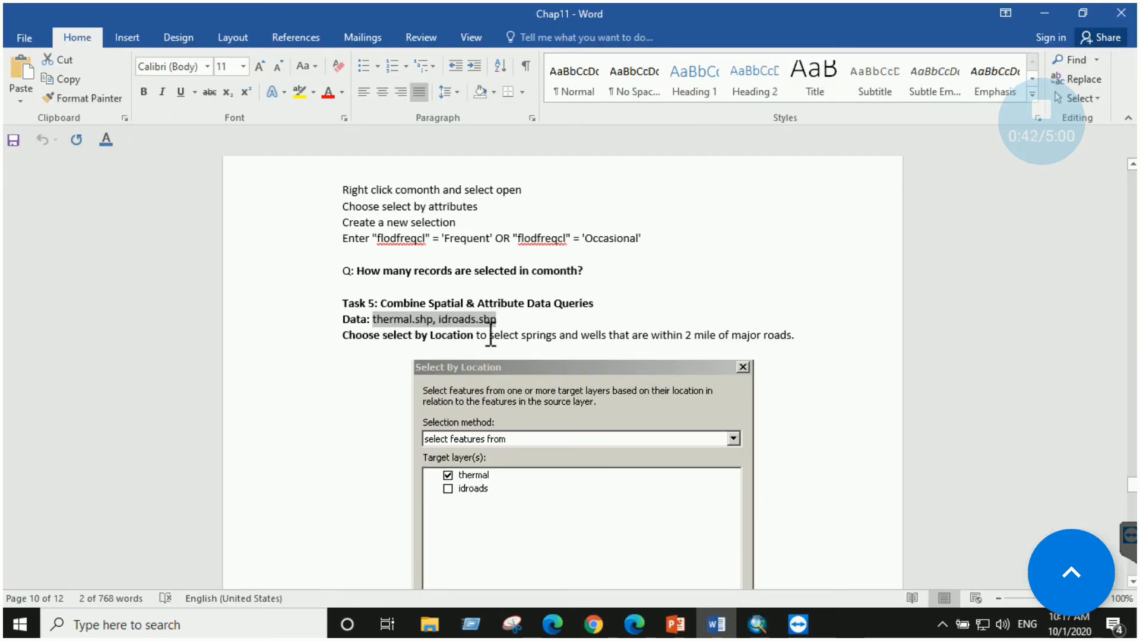
# Check the select-by-location criterion for springs and wells in the Task 5 instructions, highlight it, and switch to ArcMap
pyautogui.scroll(-1, 493, 333)
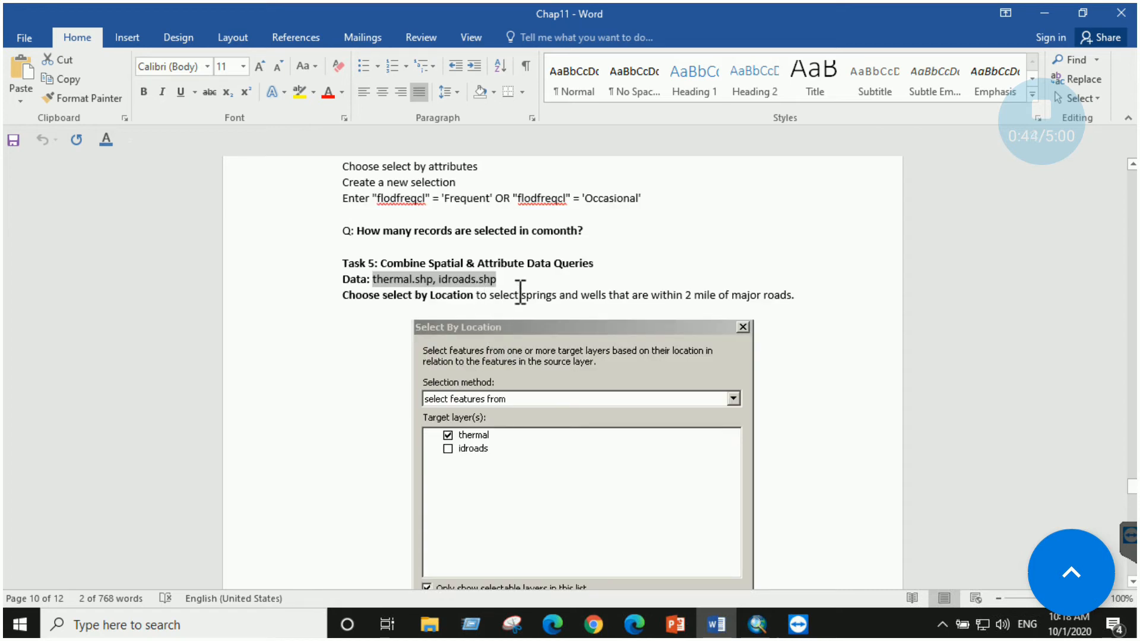
pyautogui.moveTo(518, 295); pyautogui.dragTo(794, 296)
pyautogui.scroll(-3, 796, 330)
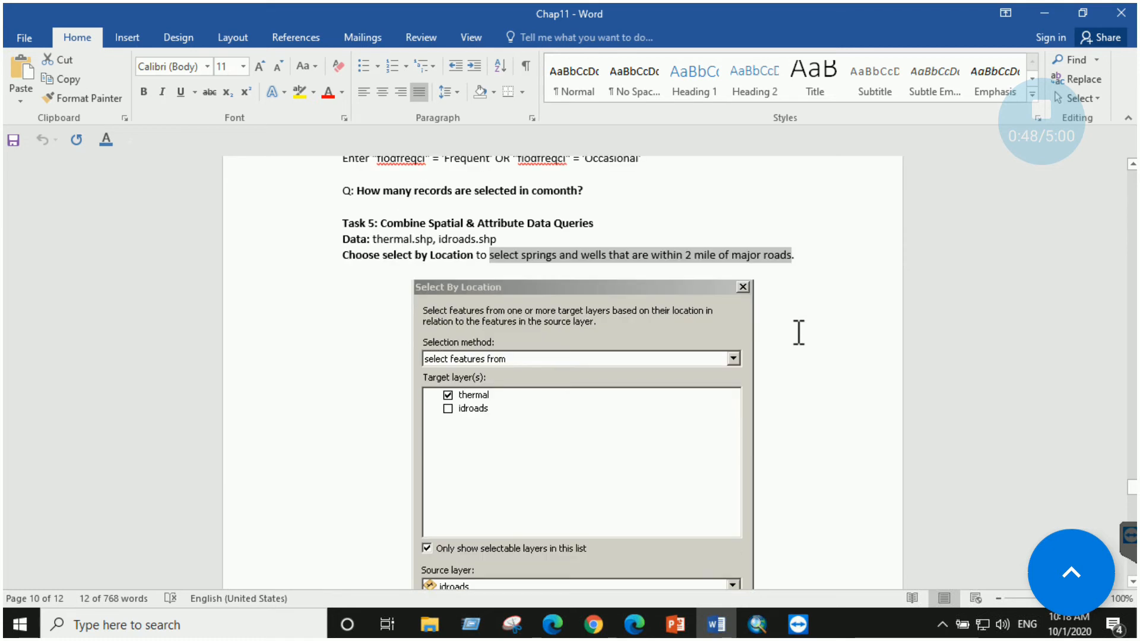
pyautogui.click(756, 623)
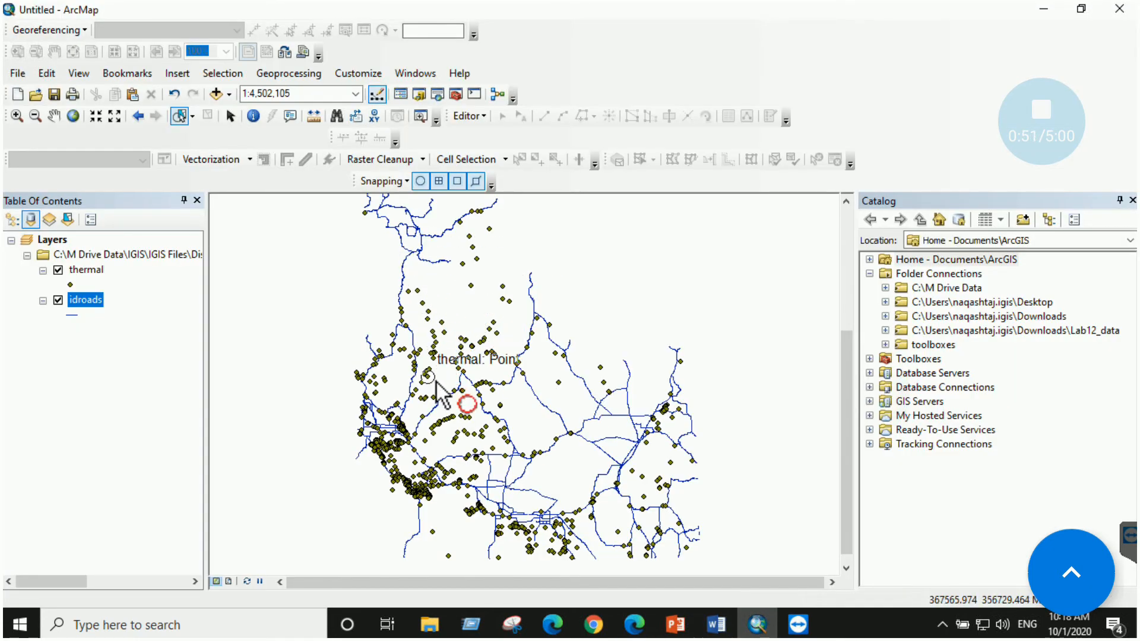
# Select by location the thermal features within a distance of 2 miles of the idroads source layer
pyautogui.click(223, 73)
pyautogui.click(245, 110)
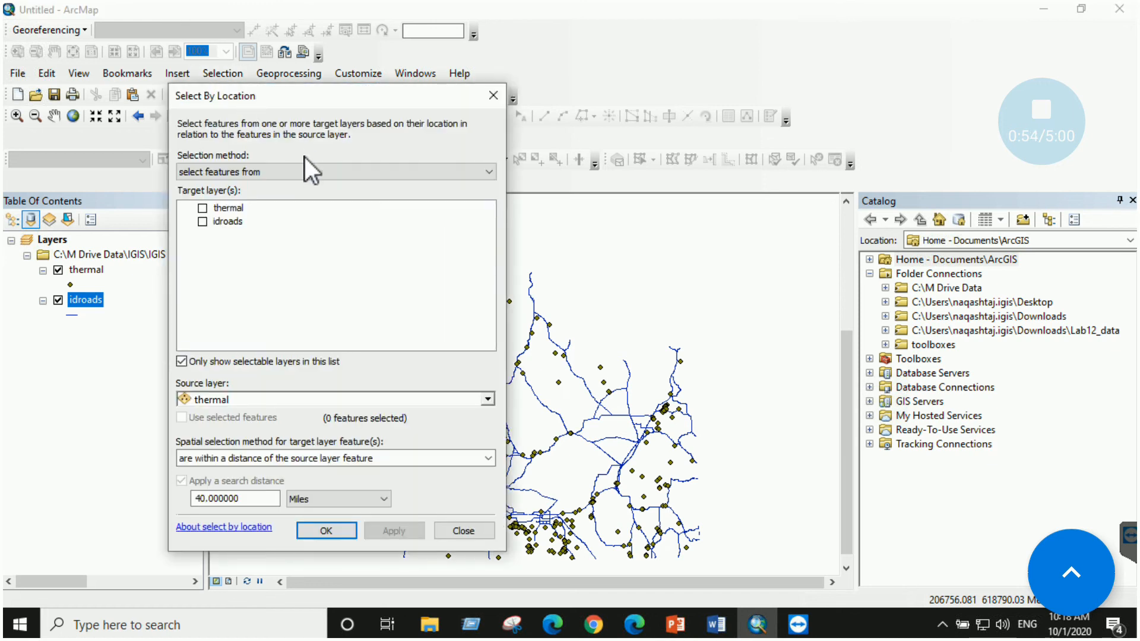
pyautogui.click(203, 208)
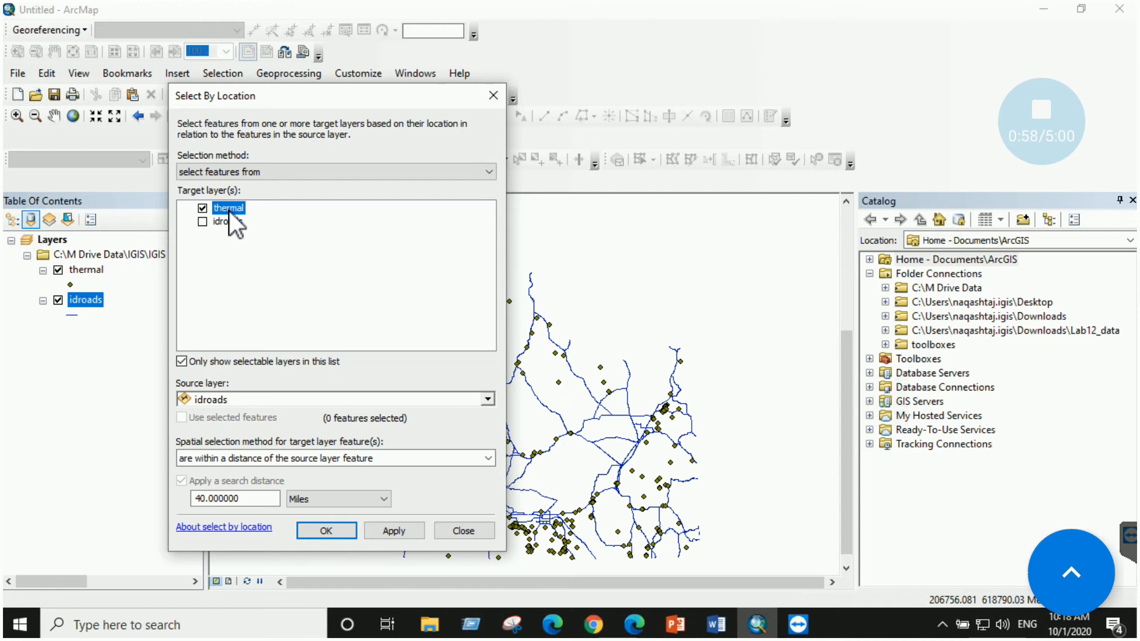
pyautogui.doubleClick(253, 498)
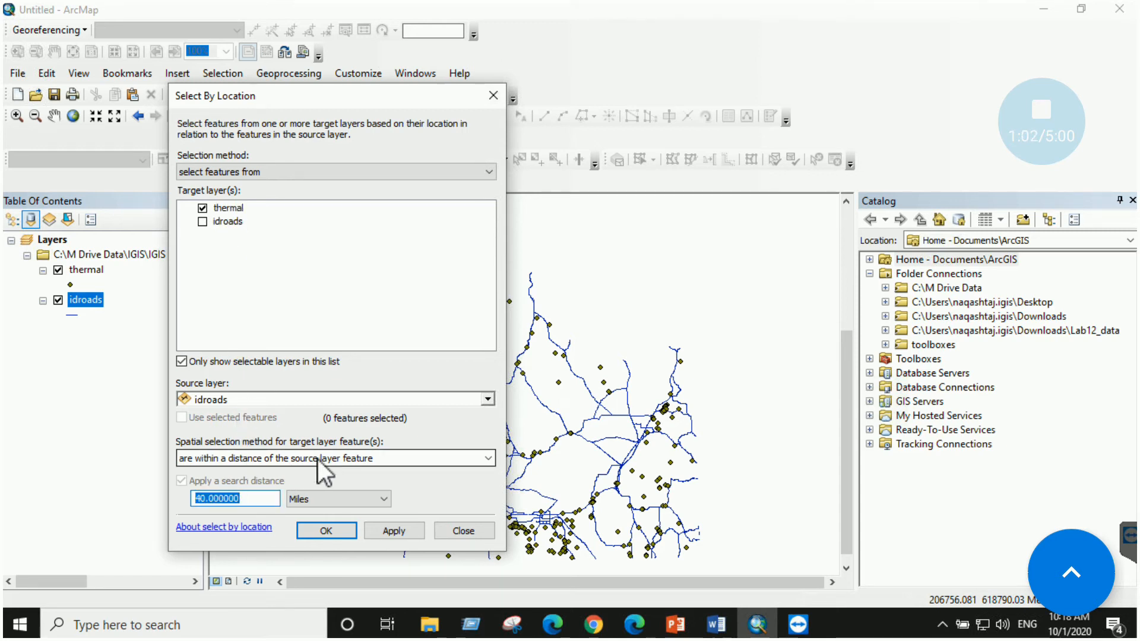
pyautogui.write('2')
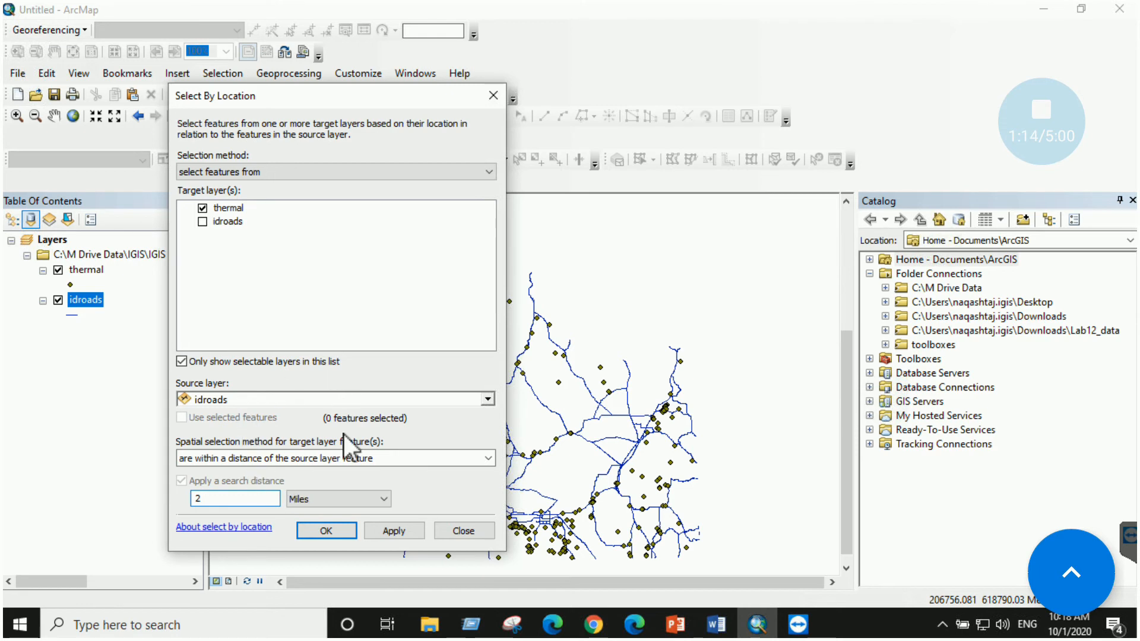
pyautogui.click(386, 533)
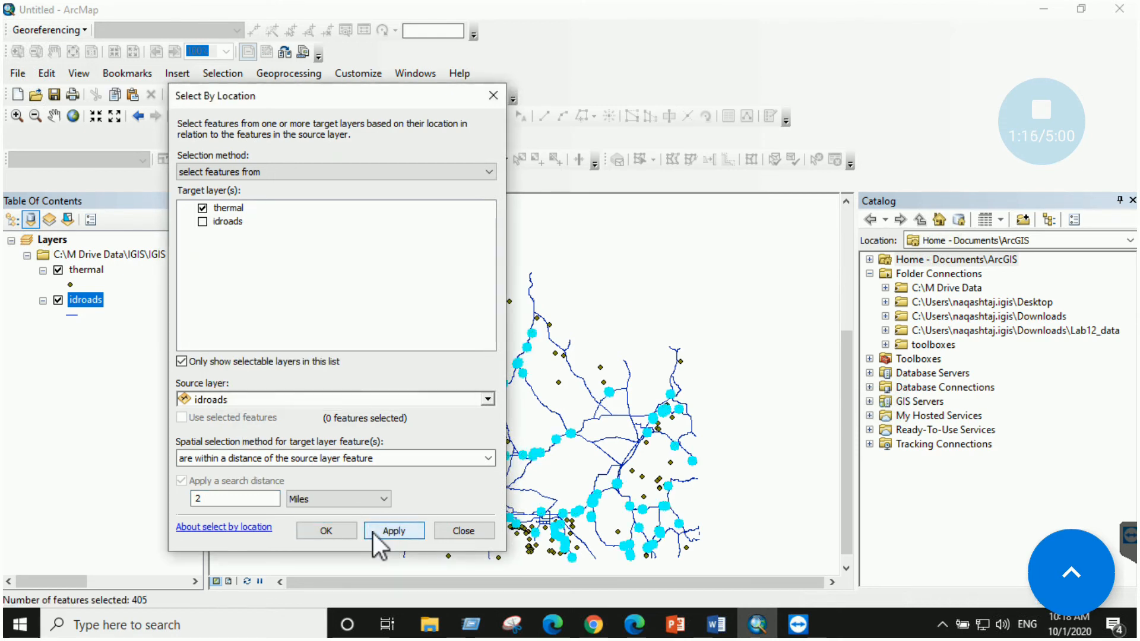
pyautogui.click(342, 530)
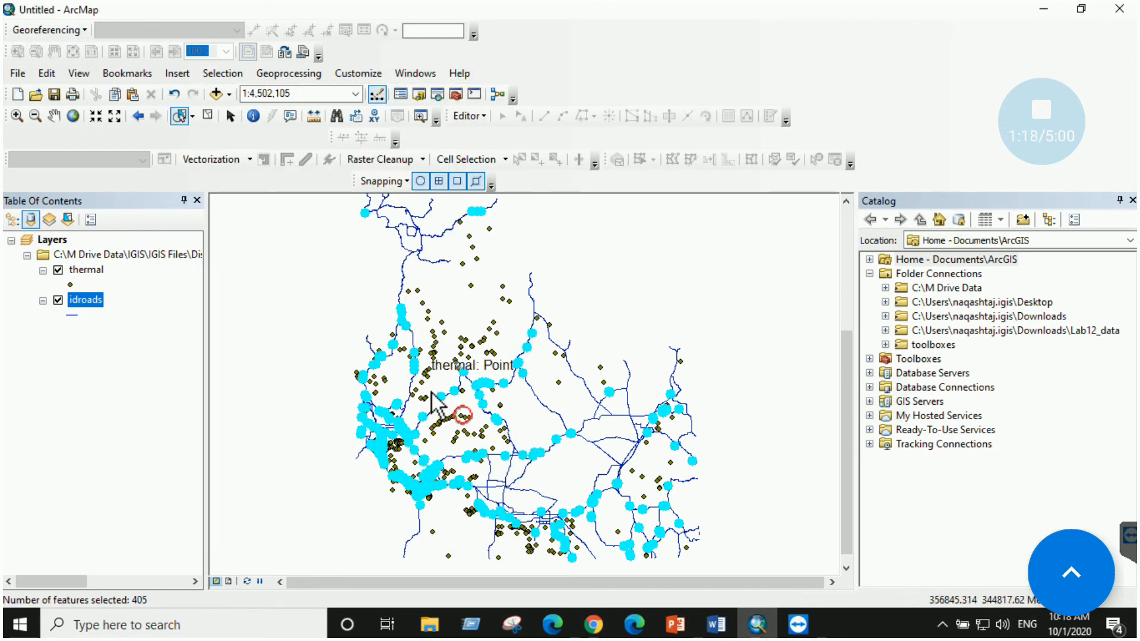
# Check the number of selected records in the thermal layer's attribute table, and close the table
pyautogui.rightClick(86, 271)
pyautogui.click(121, 295)
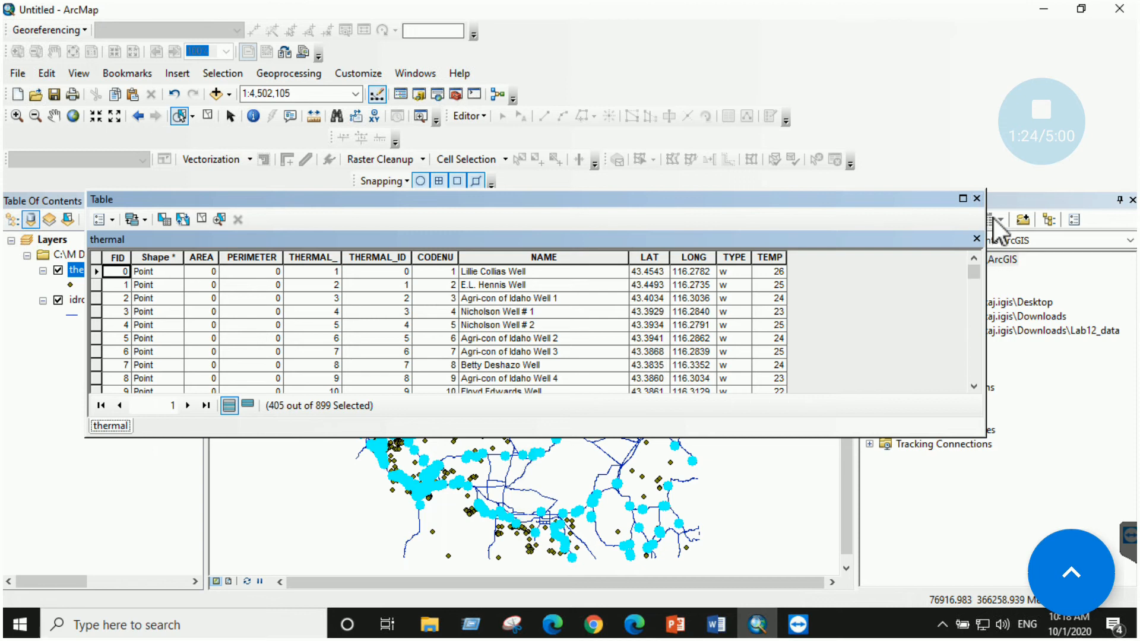
pyautogui.click(976, 198)
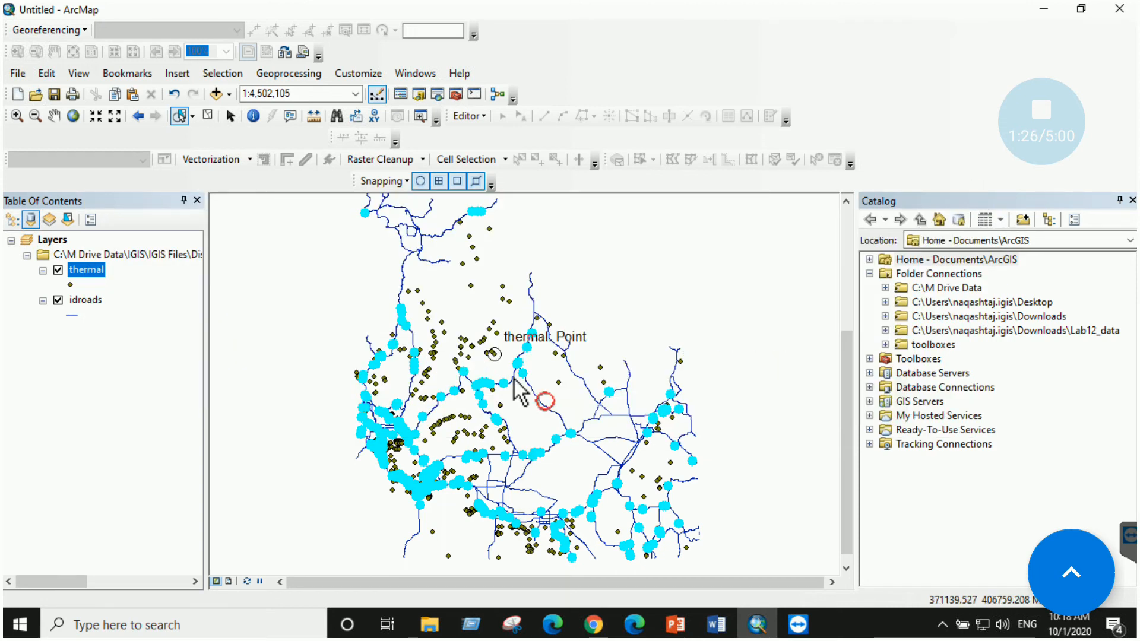
# Switch to Word and read the question on selected springs and wells and the second criterion using Select By Attributes
pyautogui.click(716, 624)
pyautogui.scroll(-5, 571, 379)
pyautogui.scroll(-7, 571, 378)
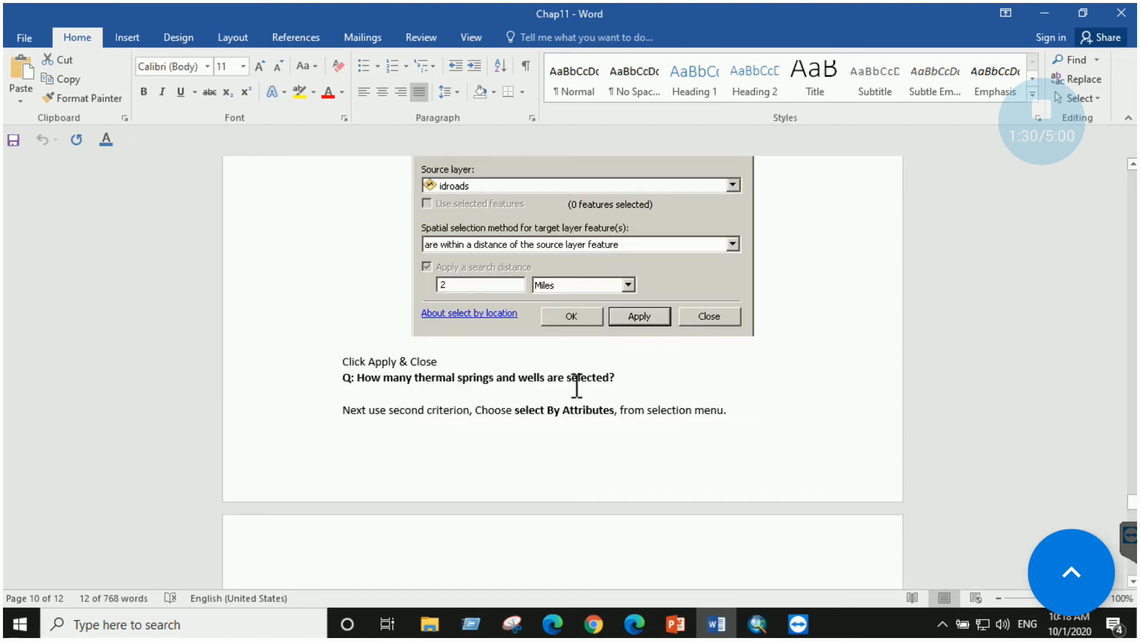
pyautogui.scroll(-3, 571, 385)
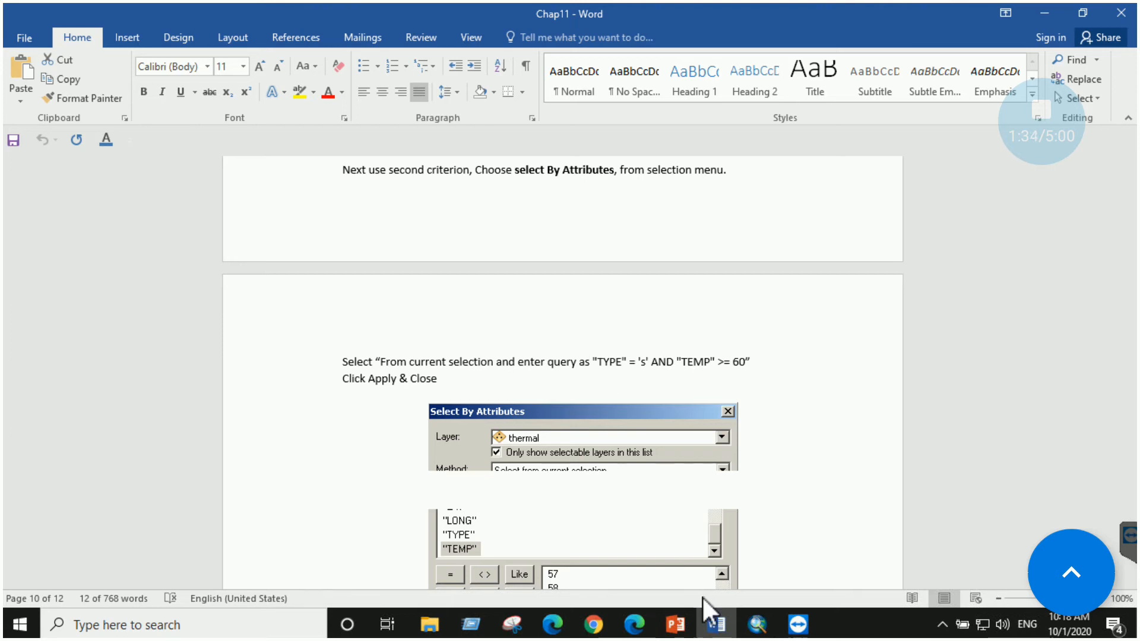
pyautogui.click(714, 622)
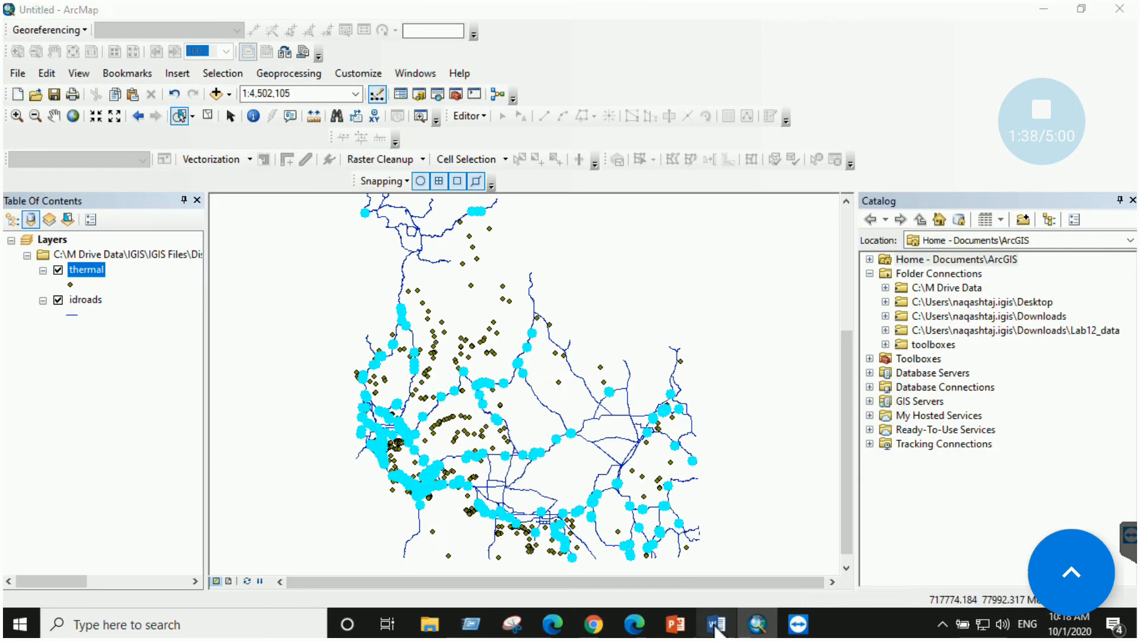
pyautogui.click(716, 624)
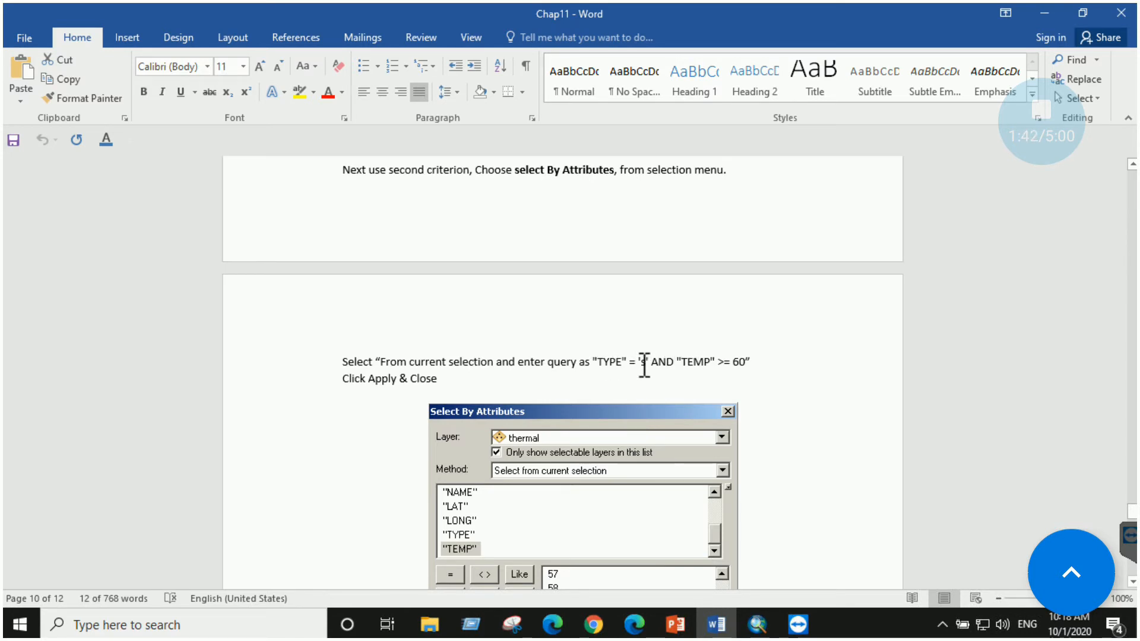
# Copy the TYPE and TEMP query text from the Word instructions, and switch to ArcMap
pyautogui.moveTo(616, 360); pyautogui.dragTo(751, 360)
pyautogui.rightClick(718, 361)
pyautogui.click(751, 389)
pyautogui.click(757, 624)
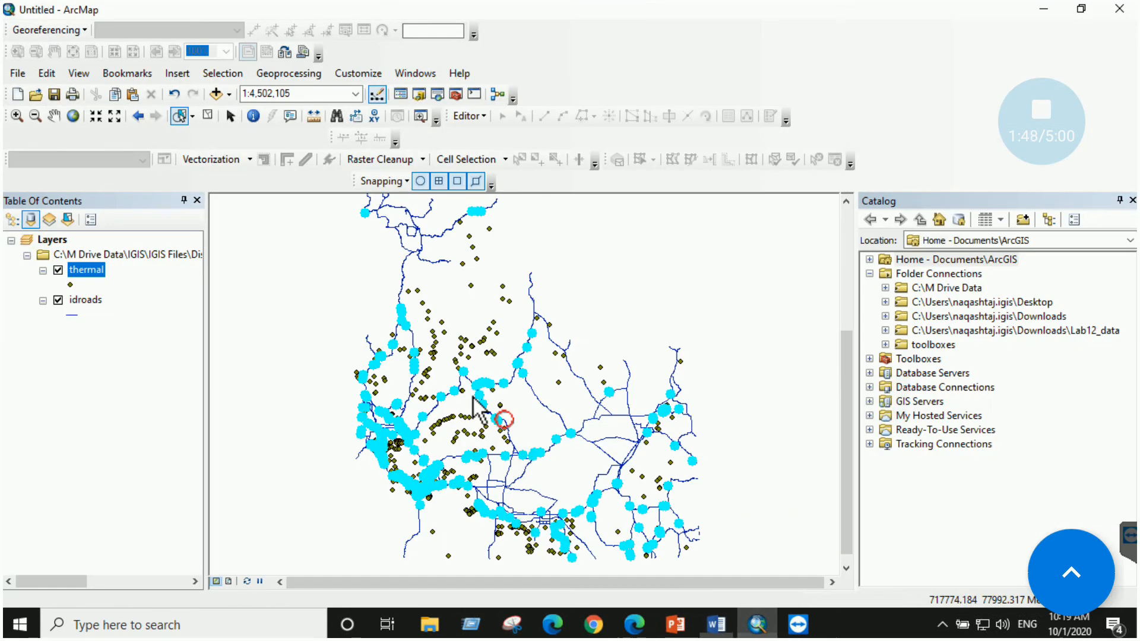
# Start Select By Attributes on the thermal layer with the method Select from current selection
pyautogui.click(89, 303)
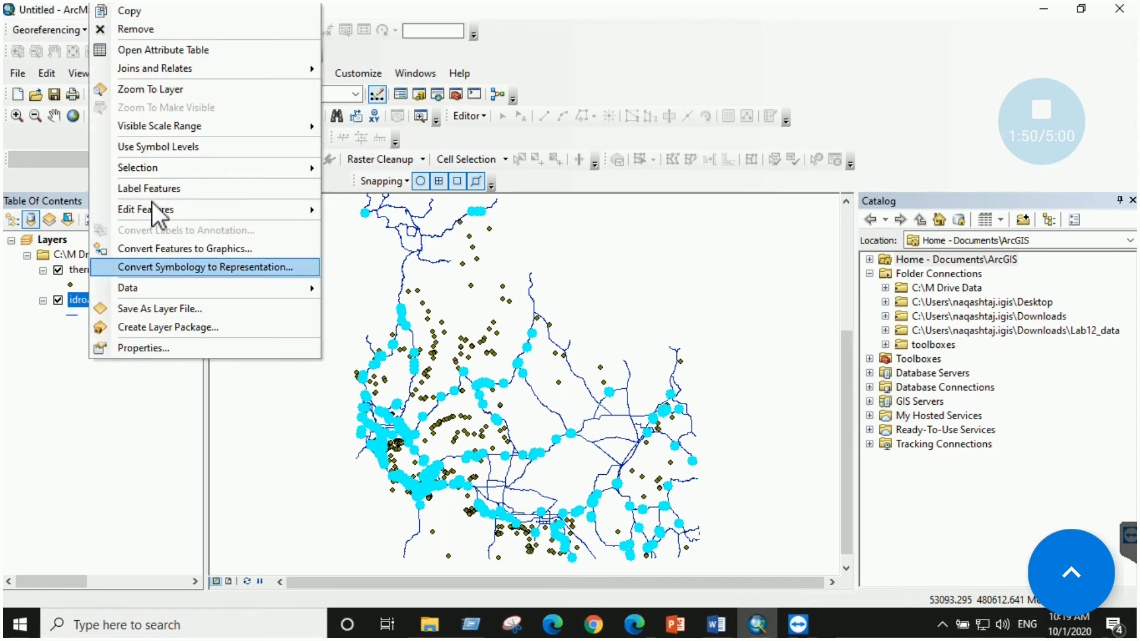
pyautogui.click(191, 50)
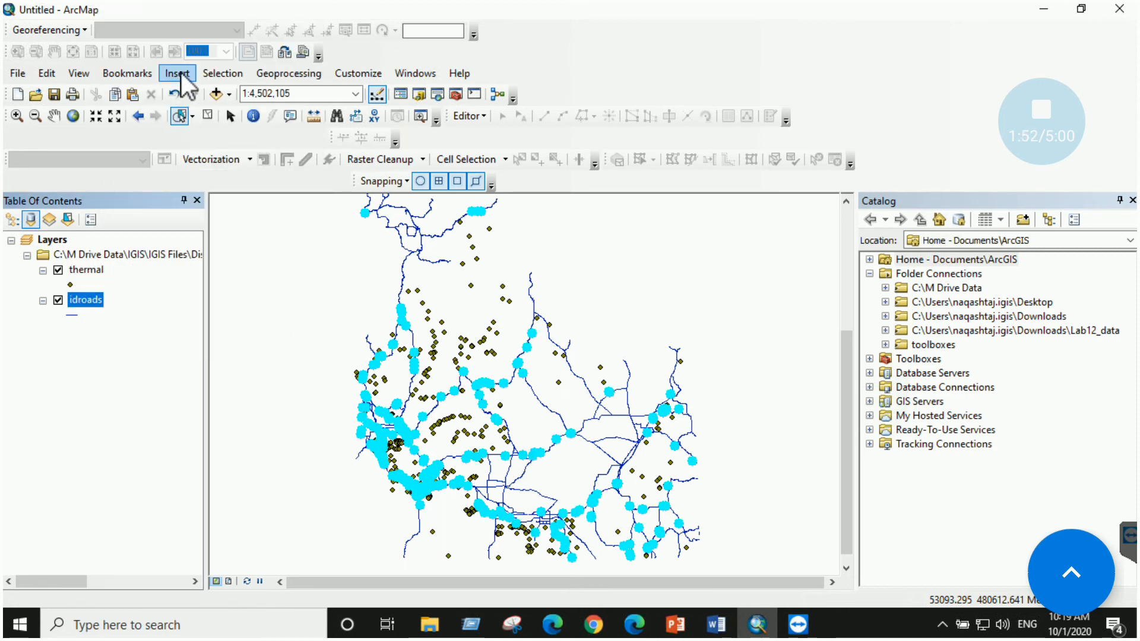
pyautogui.click(219, 73)
pyautogui.click(234, 92)
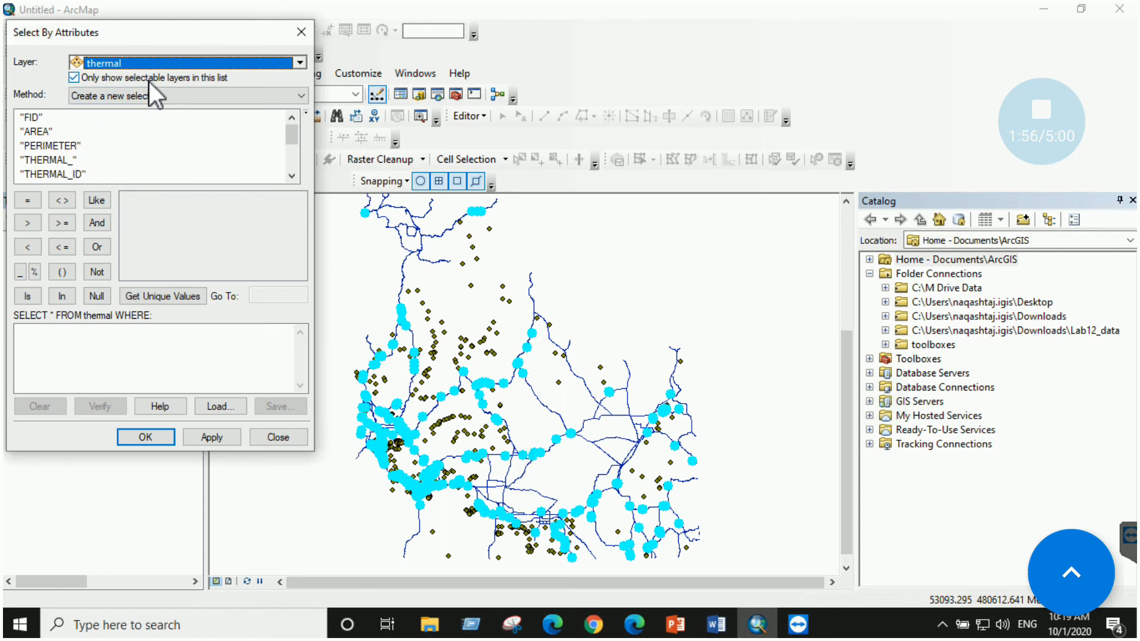
pyautogui.click(108, 97)
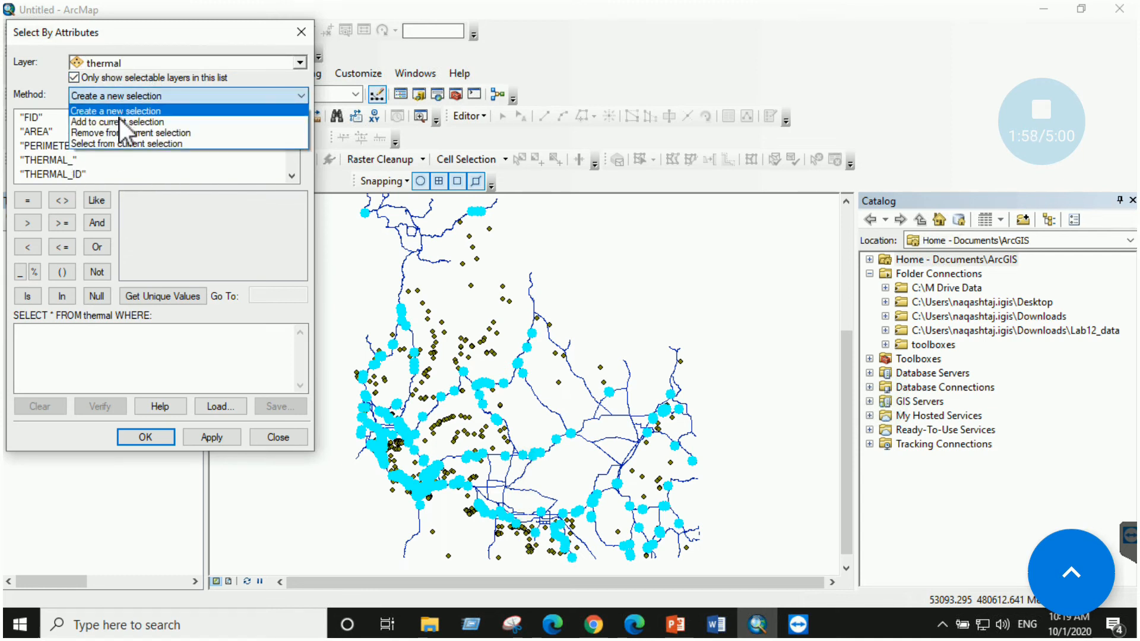
pyautogui.click(121, 141)
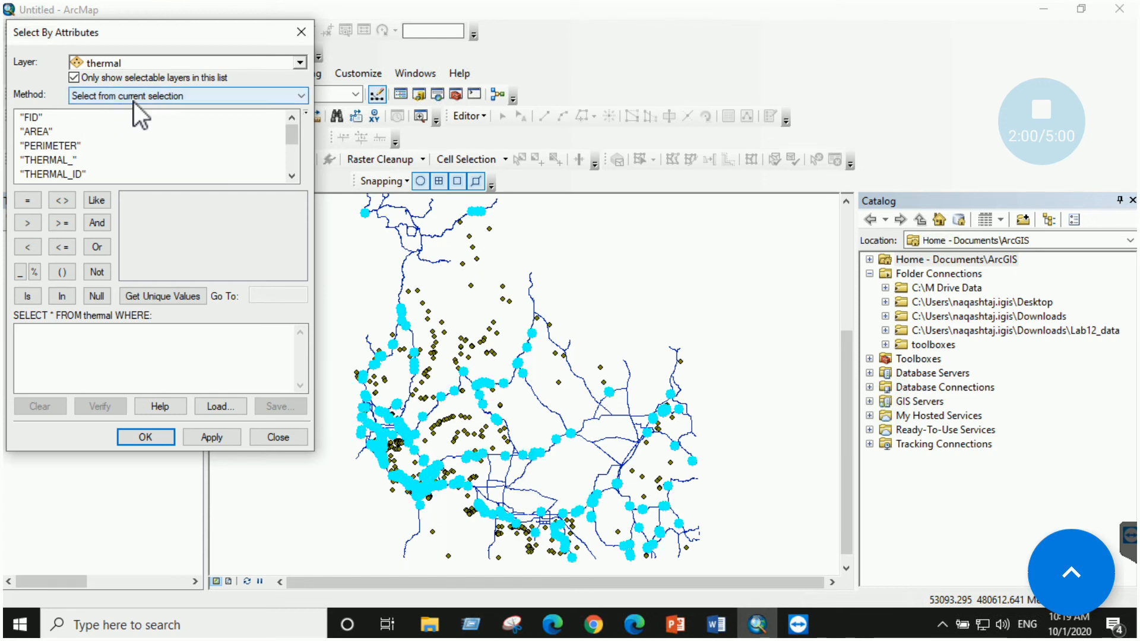
# Try the query text copied from Word as the thermal selection expression, verify it, and clear it
pyautogui.rightClick(80, 351)
pyautogui.click(138, 423)
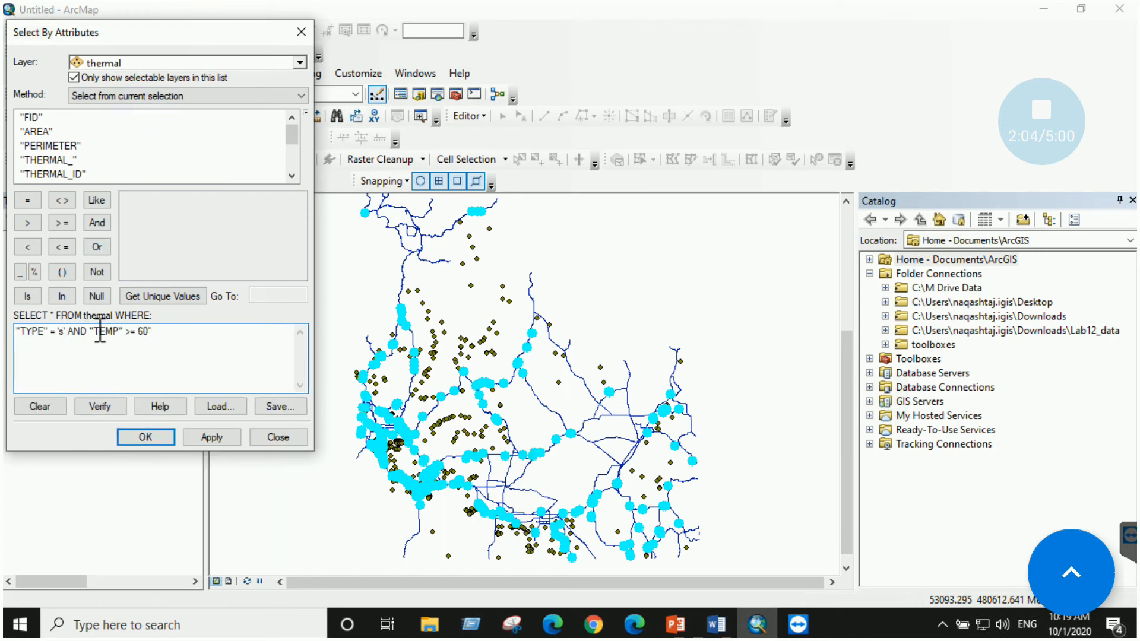
pyautogui.click(109, 406)
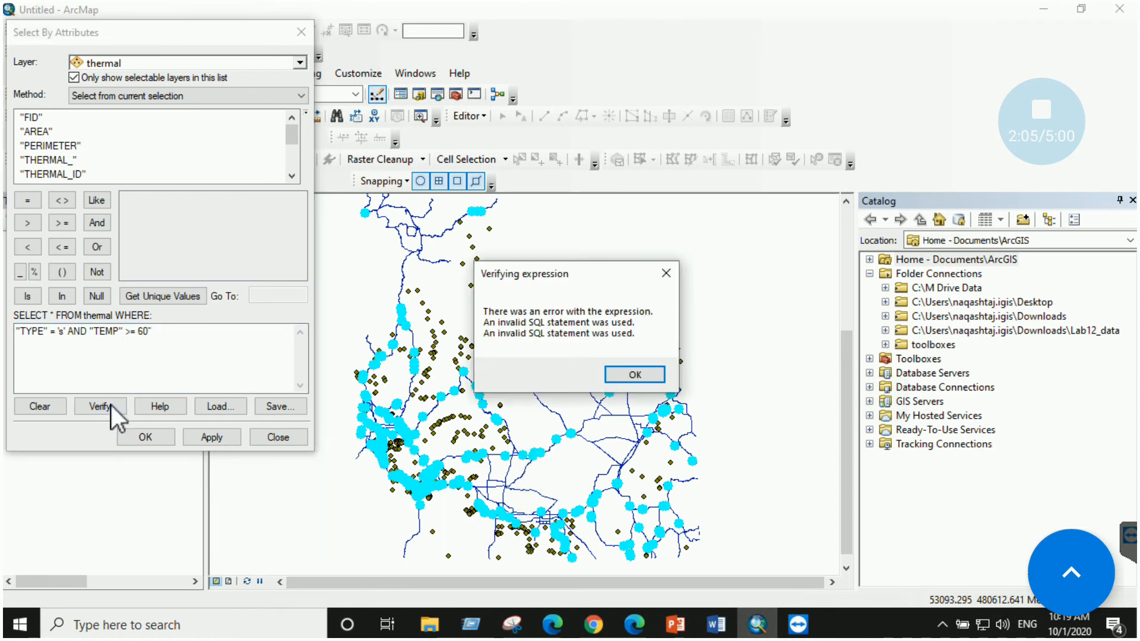
pyautogui.click(632, 375)
pyautogui.scroll(-2, 63, 155)
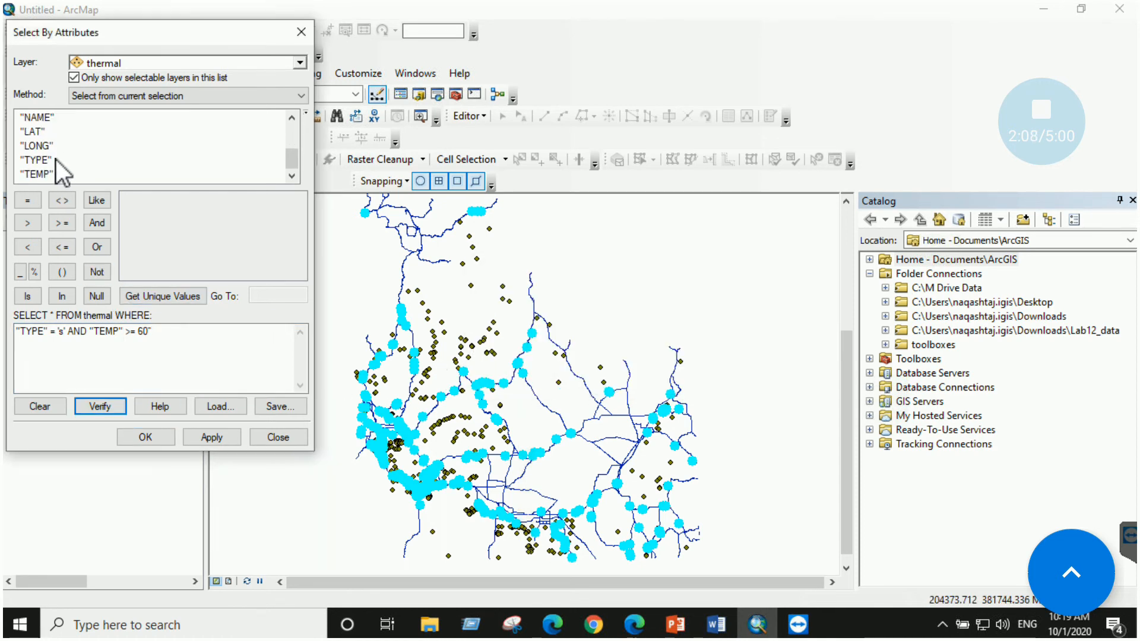
pyautogui.moveTo(169, 333); pyautogui.dragTo(16, 333)
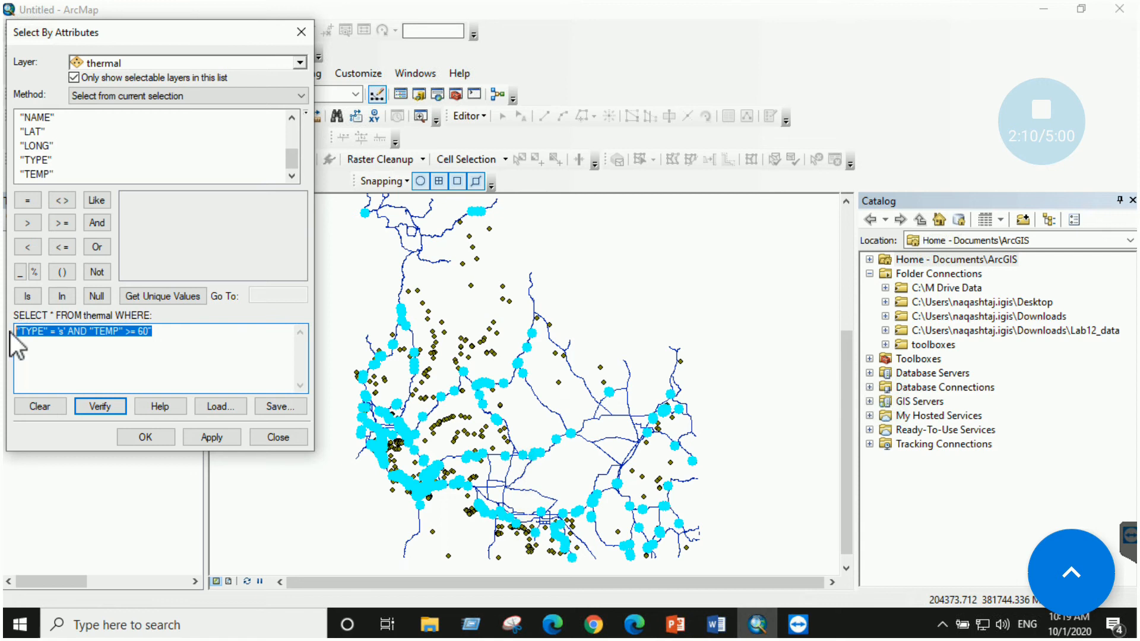
pyautogui.press('Delete')
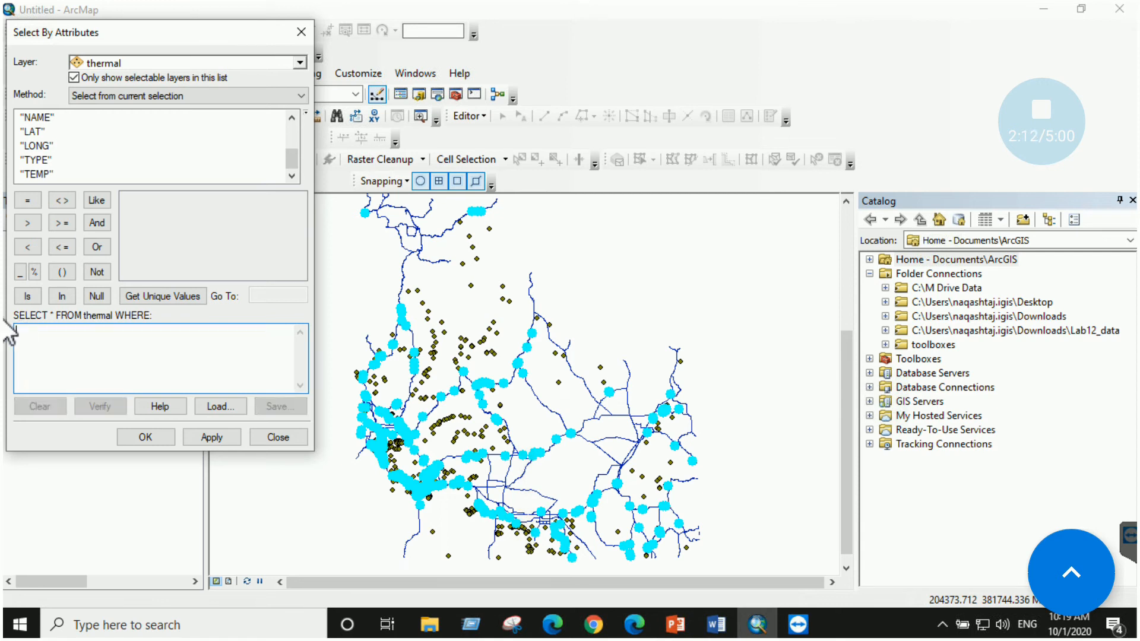
# Build the thermal selection expression "TYPE" = 's' AND "TEMP" >= 60 from the listed fields, operators and unique values
pyautogui.doubleClick(36, 159)
pyautogui.click(28, 202)
pyautogui.click(164, 295)
pyautogui.doubleClick(130, 200)
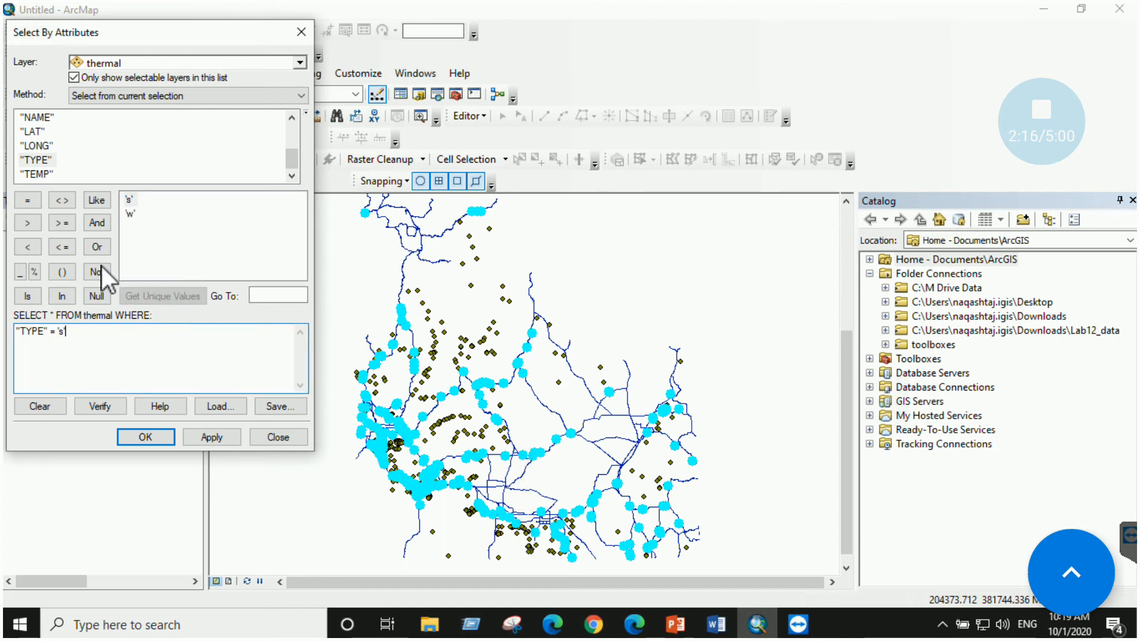
pyautogui.click(97, 223)
pyautogui.doubleClick(37, 174)
pyautogui.click(66, 222)
pyautogui.click(162, 295)
pyautogui.scroll(-13, 178, 268)
pyautogui.click(131, 242)
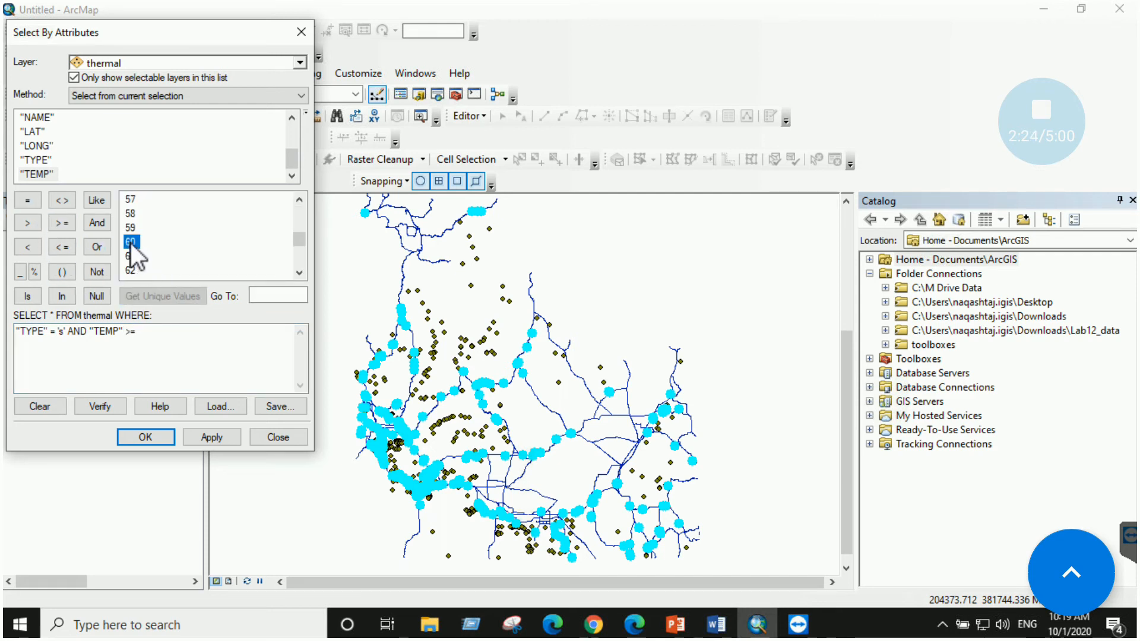
# Verify the thermal selection expression, apply it to the current selection, and close Select By Attributes
pyautogui.click(119, 408)
pyautogui.click(621, 366)
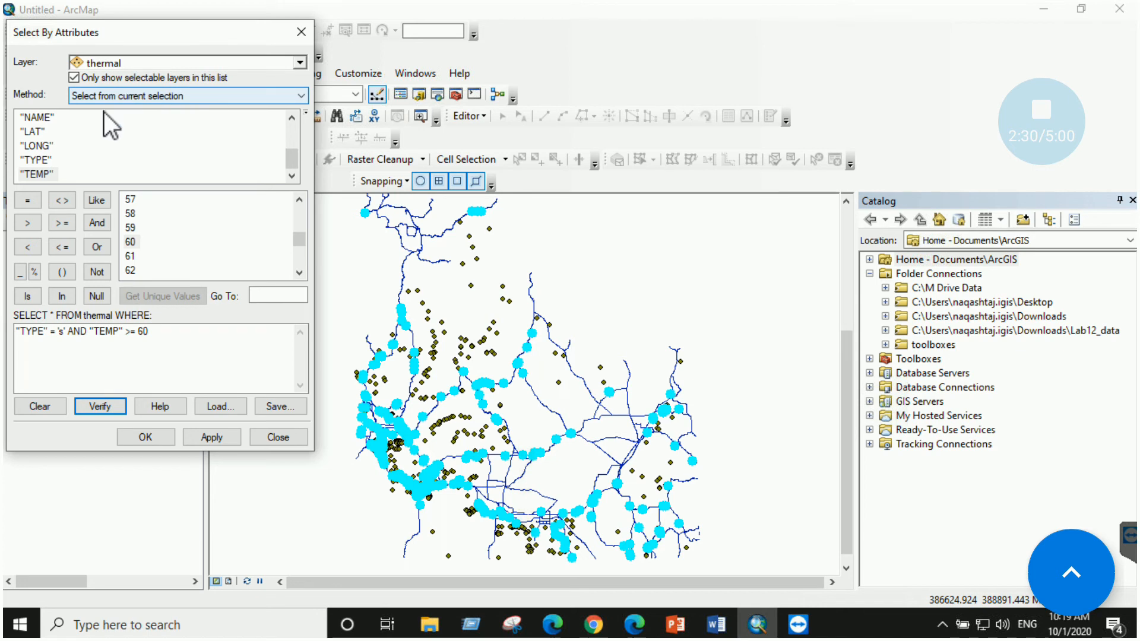
pyautogui.click(116, 408)
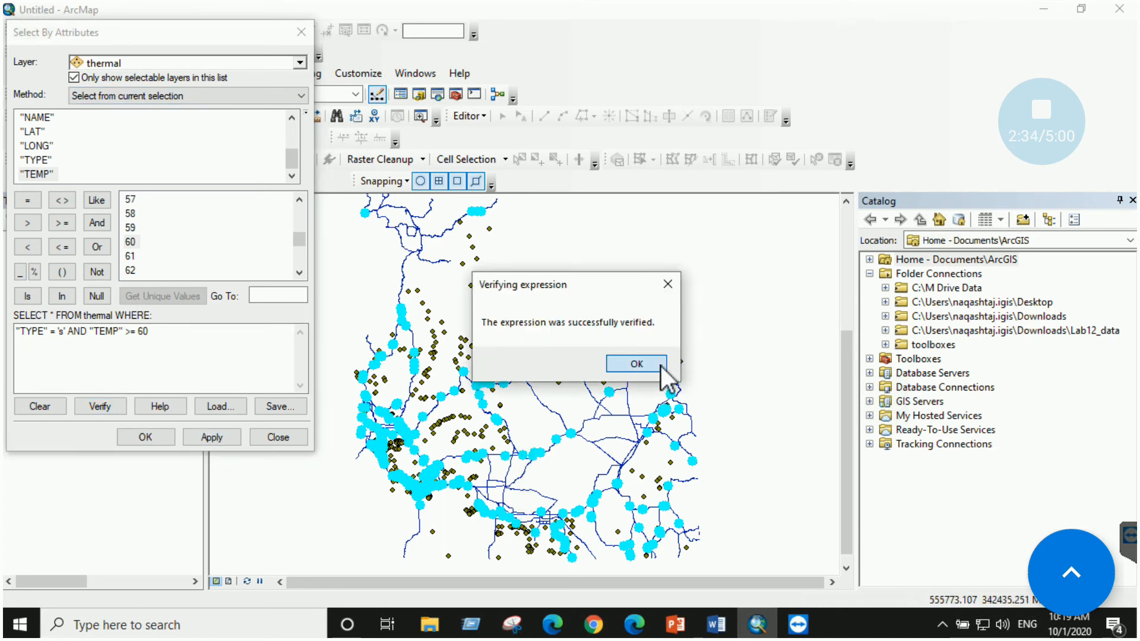
pyautogui.click(638, 365)
pyautogui.click(200, 437)
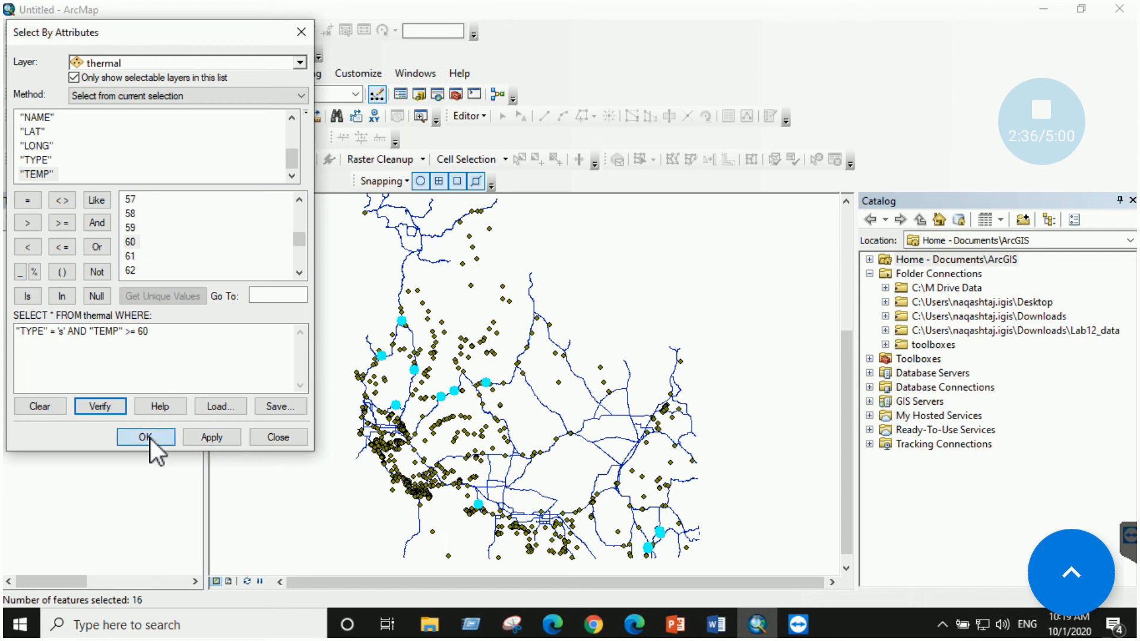
pyautogui.click(149, 438)
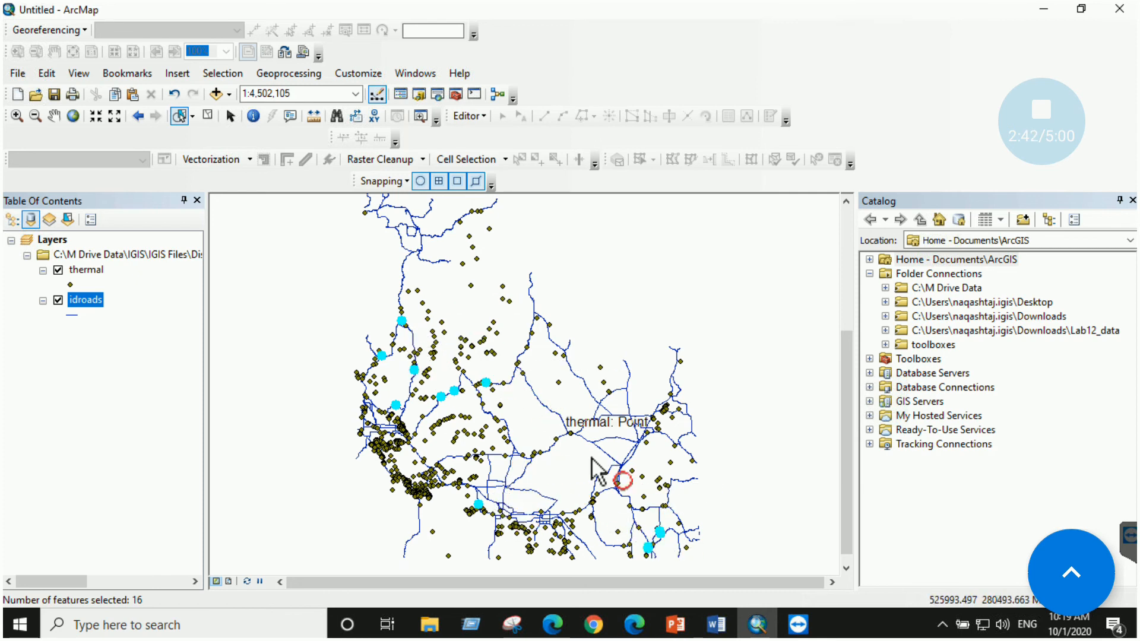
# Switch to Word and read past the Task 5 query illustration to the Task 6 raster query instructions
pyautogui.click(716, 625)
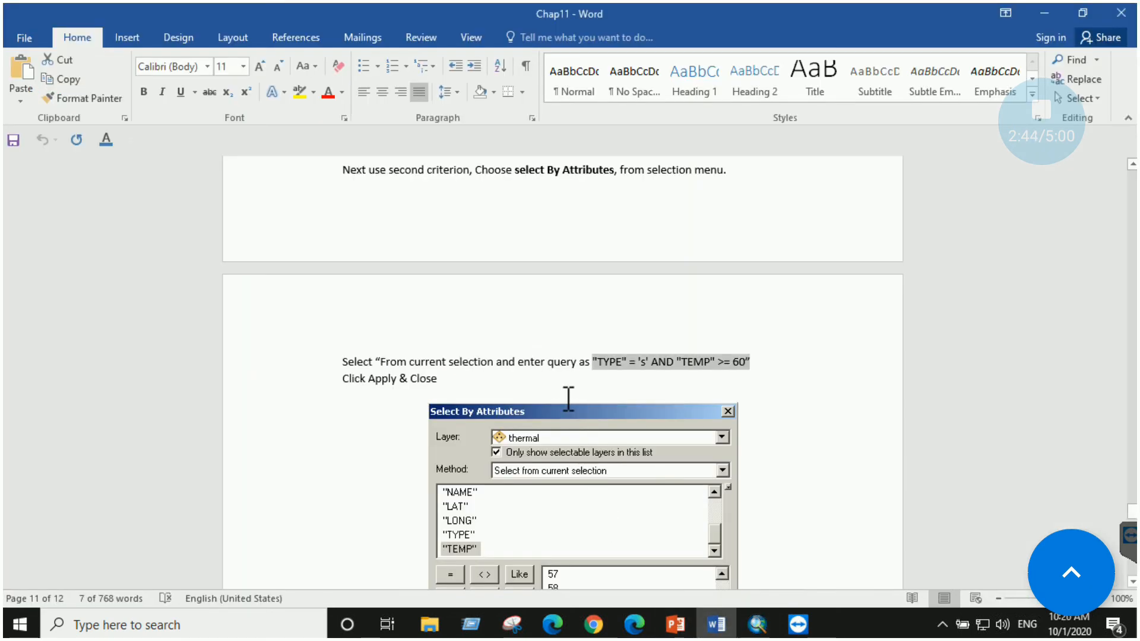
pyautogui.scroll(-5, 539, 383)
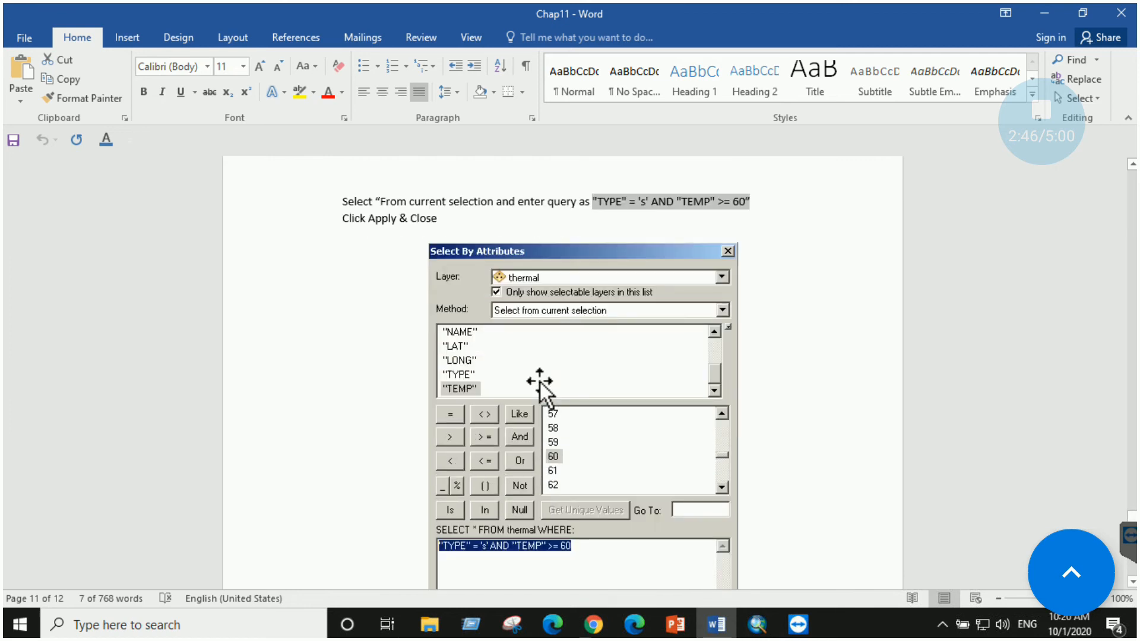
pyautogui.scroll(-5, 539, 382)
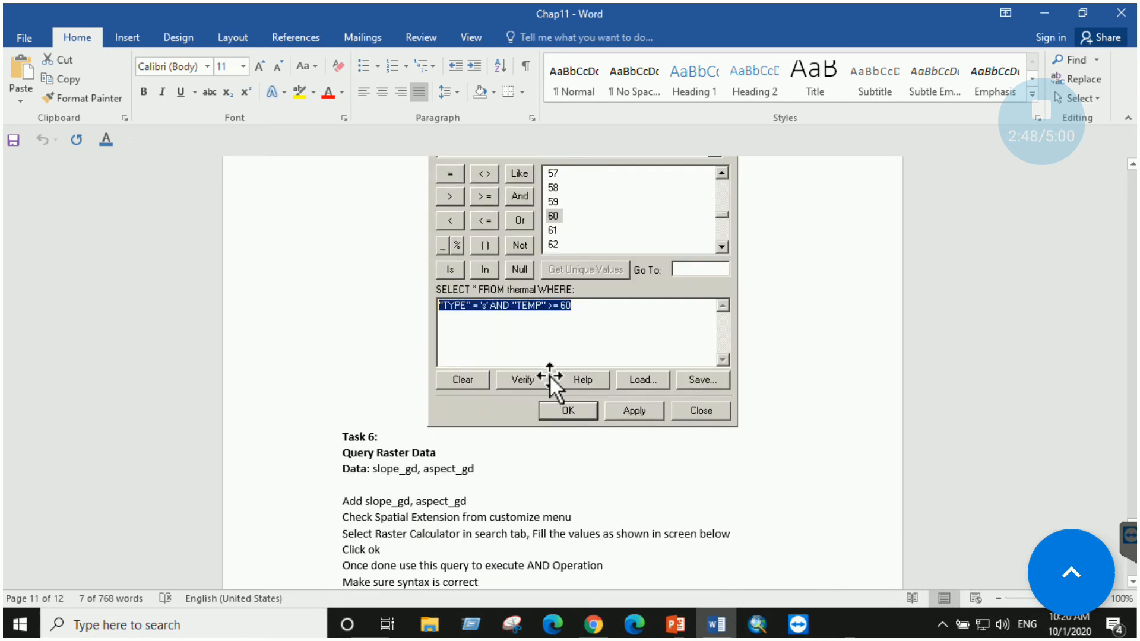
# Review the Task 5 instructions in Word, from the thermal.shp and idroads.shp data through the TYPE and TEMP query
pyautogui.scroll(5, 547, 375)
pyautogui.scroll(7, 547, 375)
pyautogui.scroll(14, 549, 379)
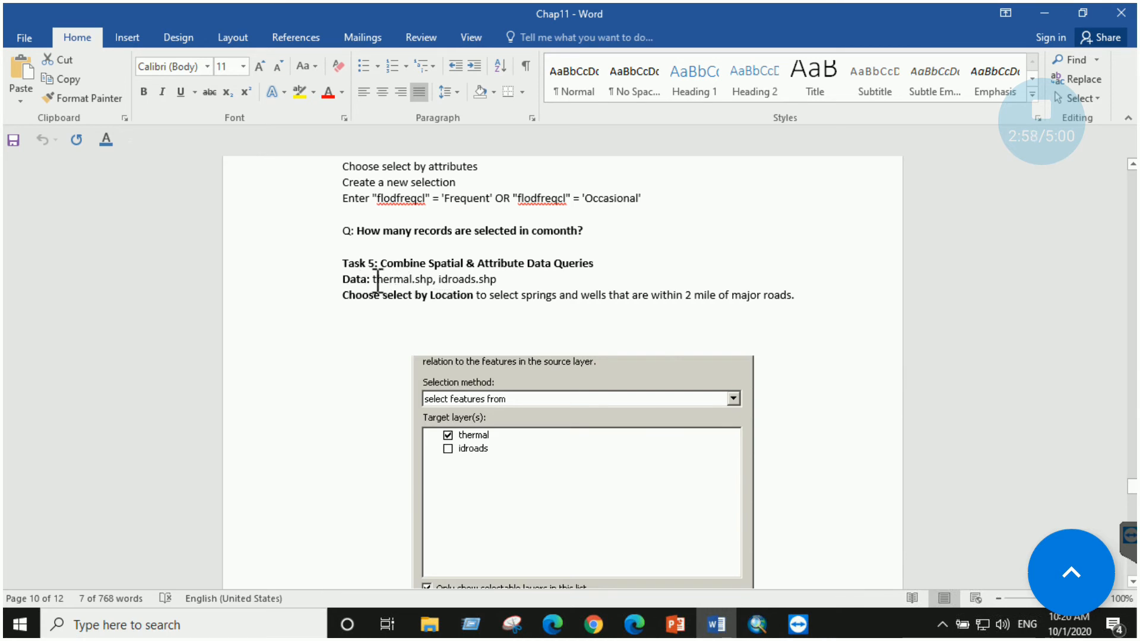
pyautogui.moveTo(389, 282); pyautogui.dragTo(498, 281)
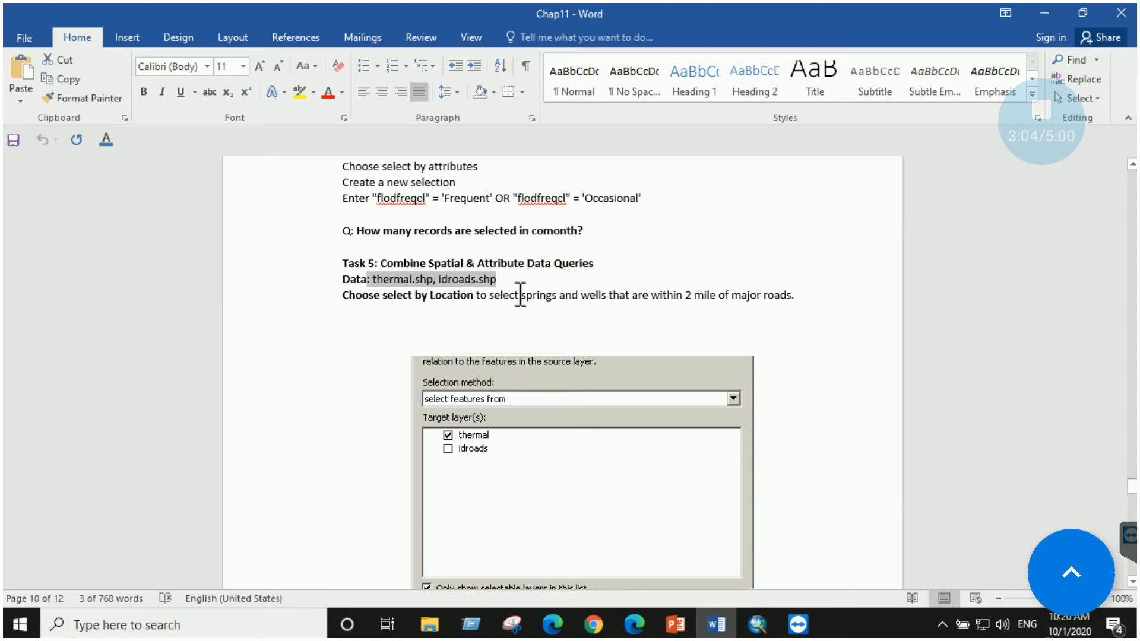
pyautogui.scroll(-12, 485, 319)
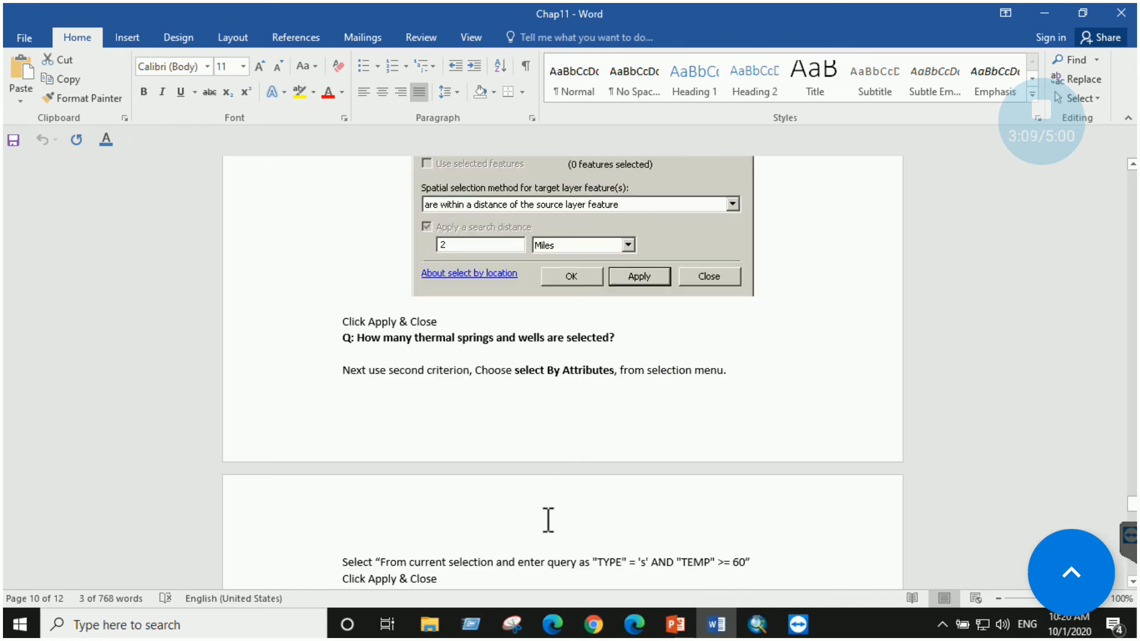
pyautogui.scroll(-9, 547, 520)
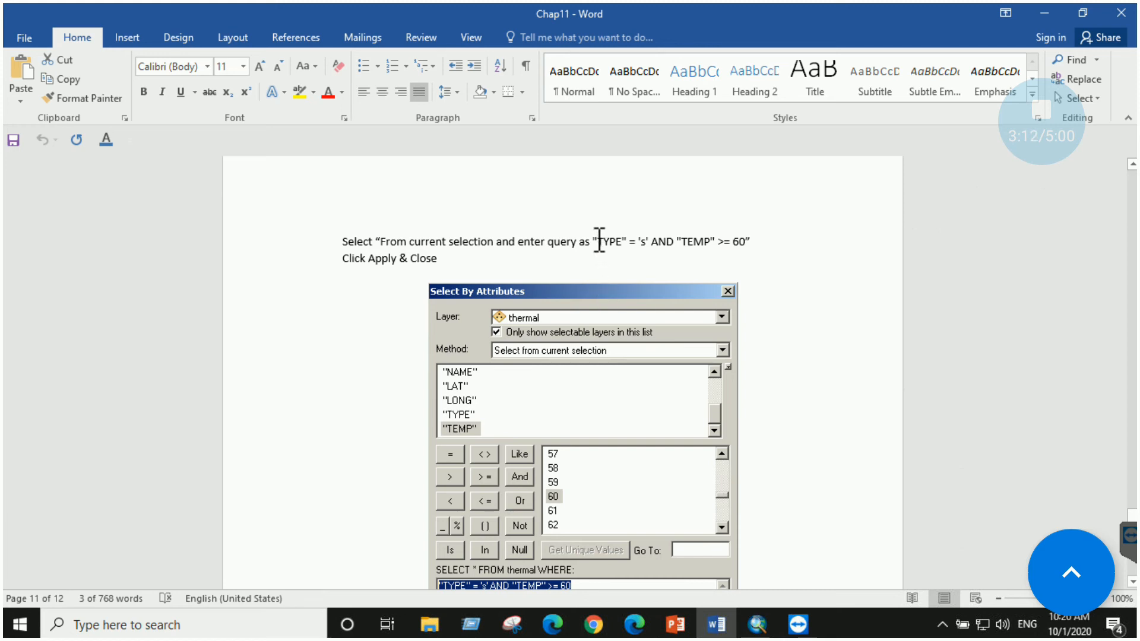
pyautogui.moveTo(607, 240); pyautogui.dragTo(652, 241)
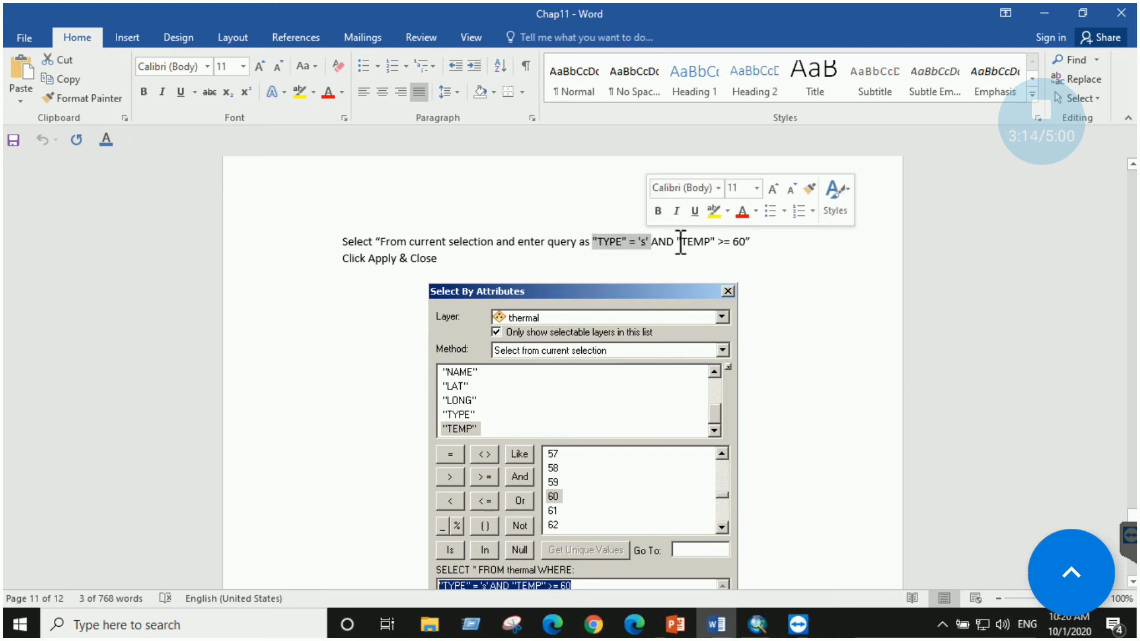
pyautogui.moveTo(762, 242); pyautogui.dragTo(600, 248)
pyautogui.scroll(-4, 653, 399)
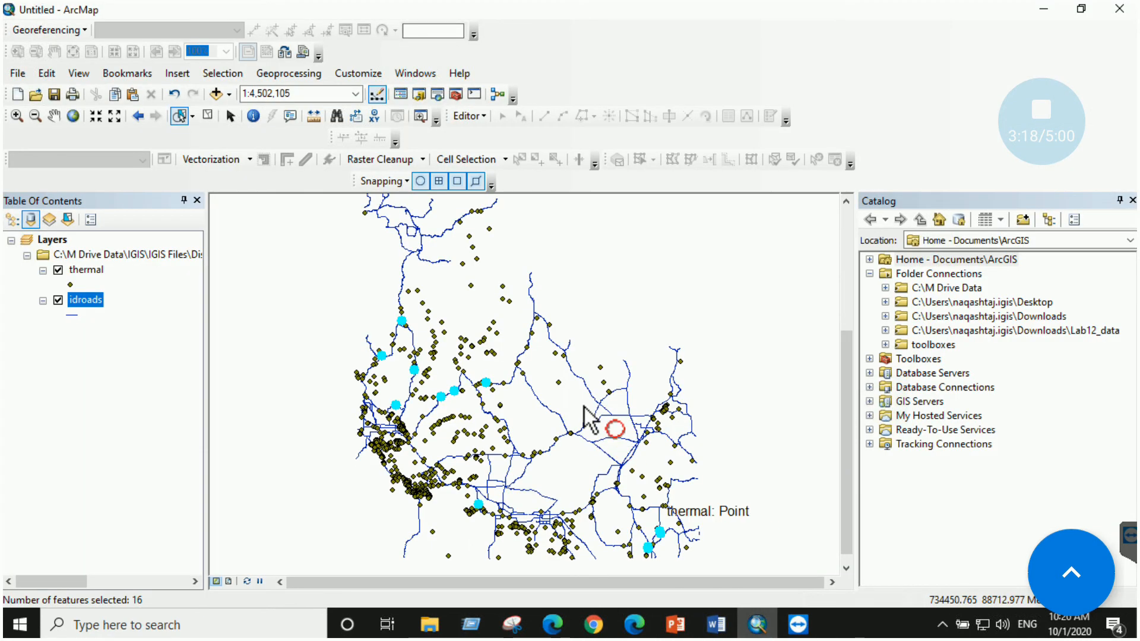
# Switch to ArcMap and examine the selected thermal springs on the map
pyautogui.click(757, 624)
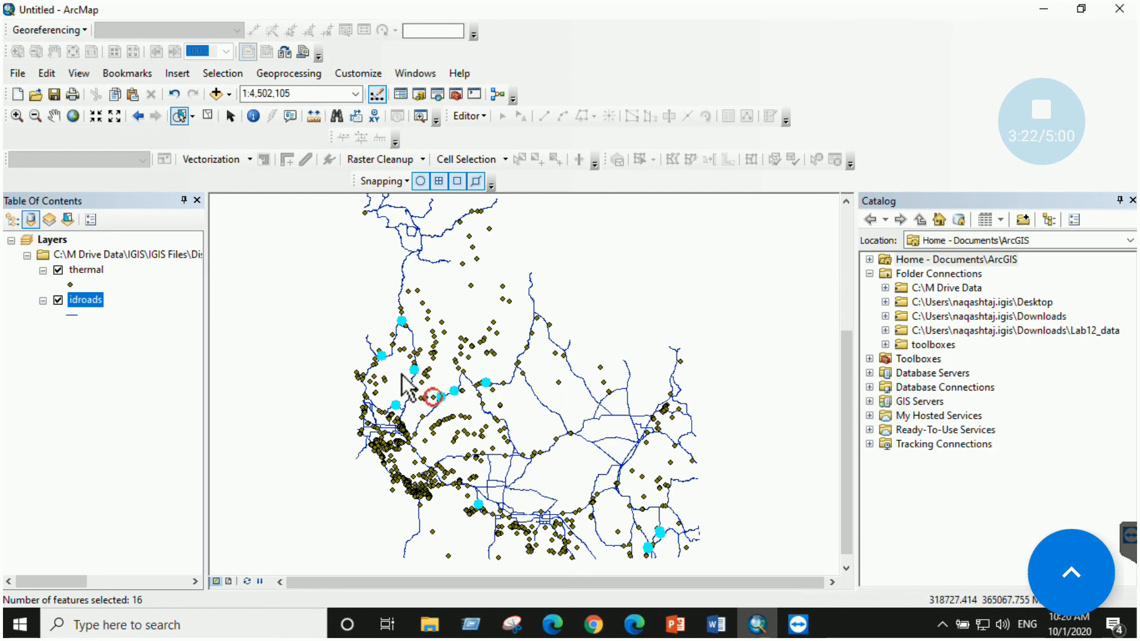
pyautogui.scroll(1, 415, 344)
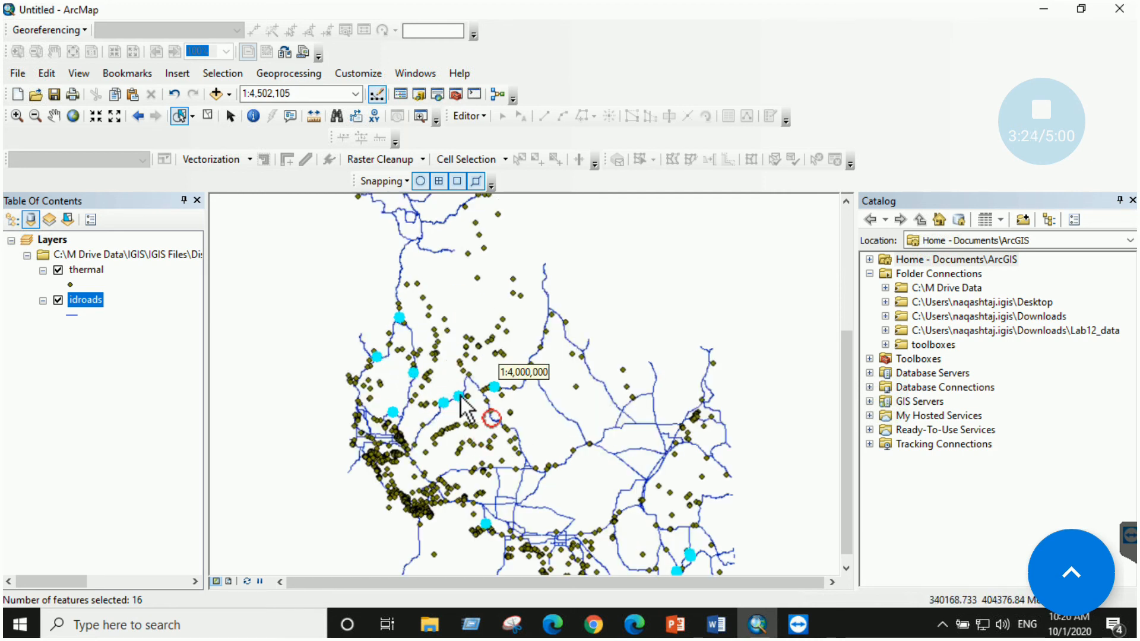
pyautogui.scroll(-2, 463, 398)
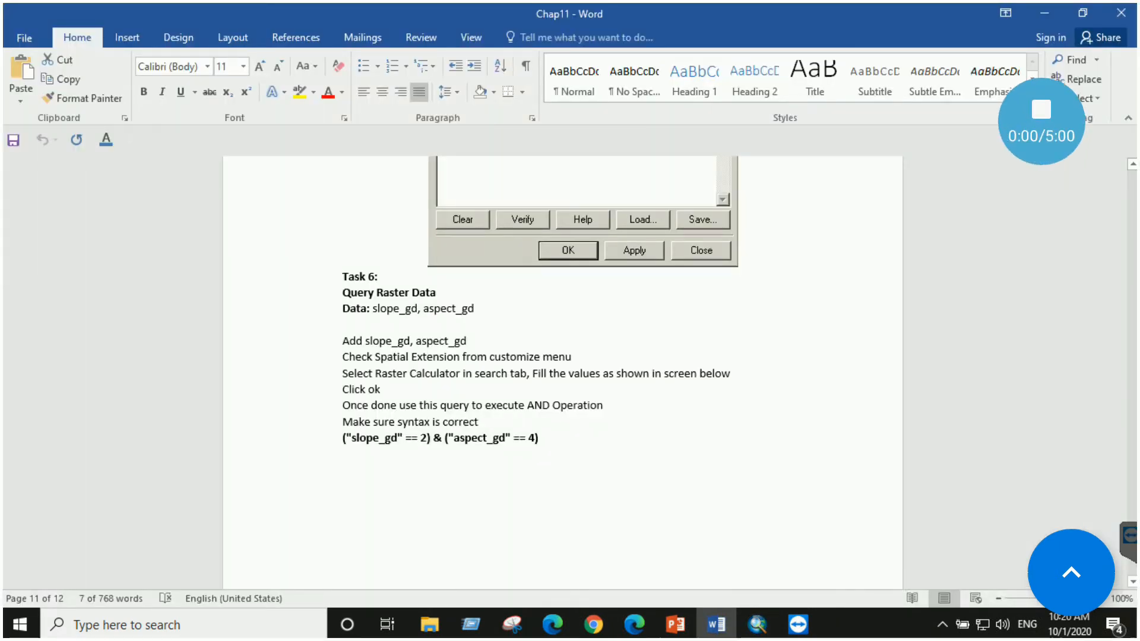
# Read the Task 6 Query Raster Data heading and its required datasets in Word
pyautogui.doubleClick(433, 293)
pyautogui.moveTo(404, 297); pyautogui.dragTo(369, 295)
pyautogui.click(437, 312)
pyautogui.moveTo(484, 312); pyautogui.dragTo(381, 312)
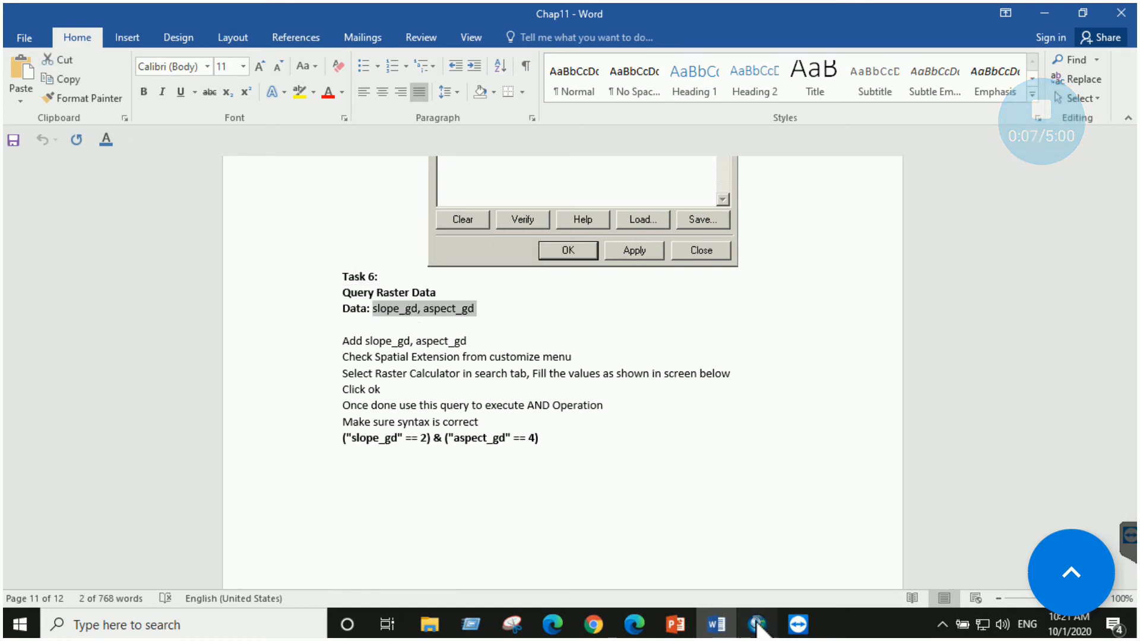
# Switch to ArcMap and remove the layer group holding thermal and idroads from the map
pyautogui.click(757, 625)
pyautogui.rightClick(82, 242)
pyautogui.rightClick(70, 252)
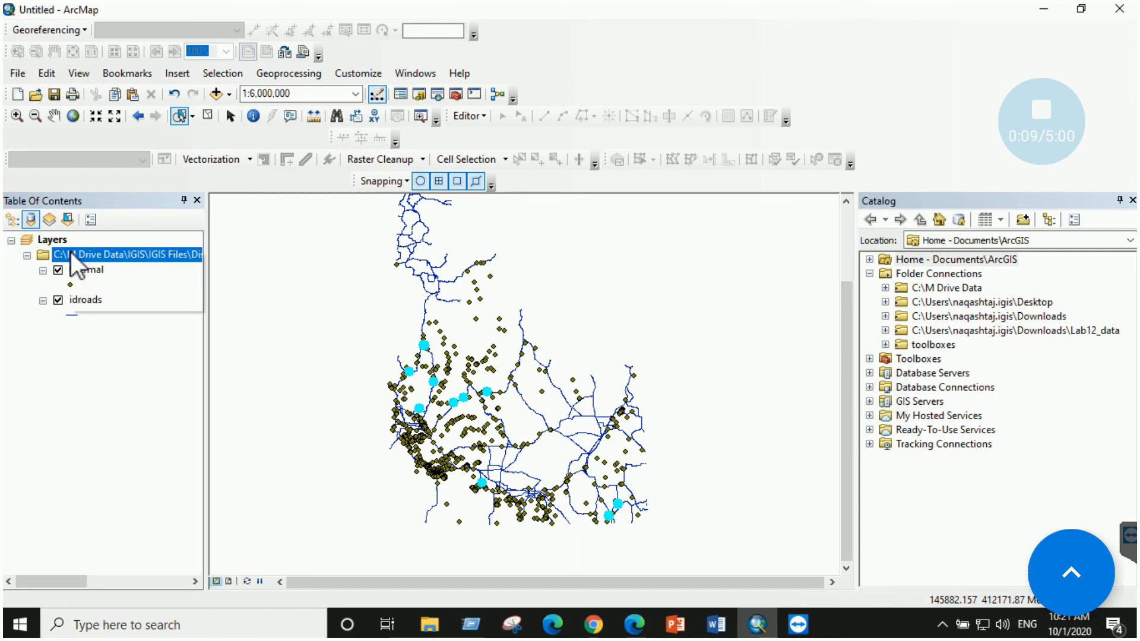
pyautogui.click(107, 259)
# Add the slope_gd and aspect_gd rasters from the chap11 folder to the map
pyautogui.rightClick(66, 243)
pyautogui.click(94, 242)
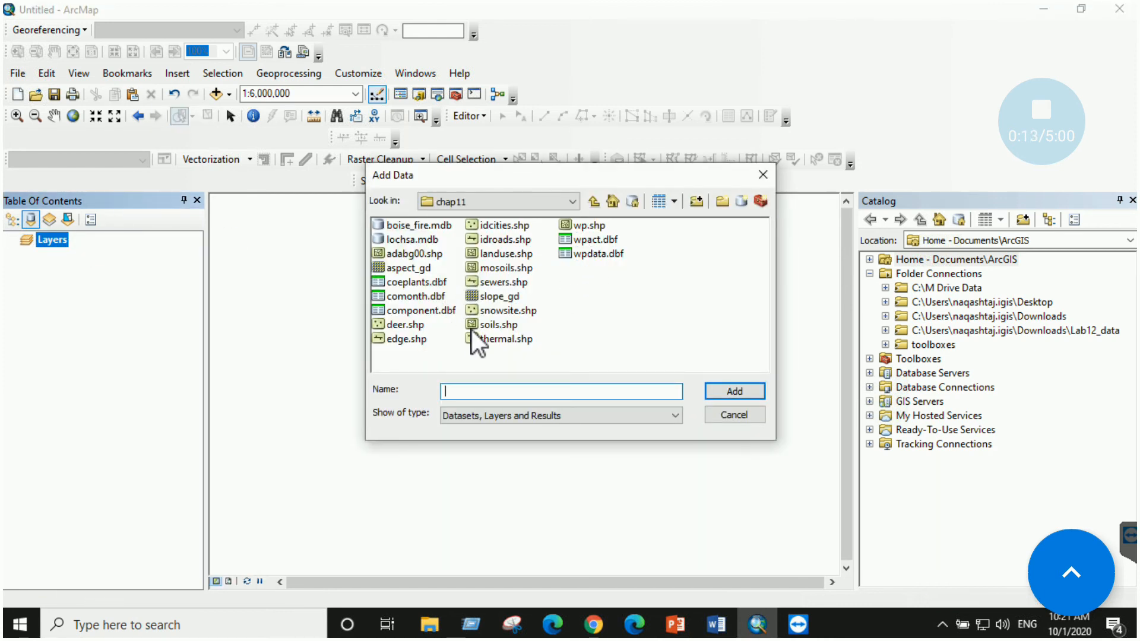
pyautogui.doubleClick(500, 297)
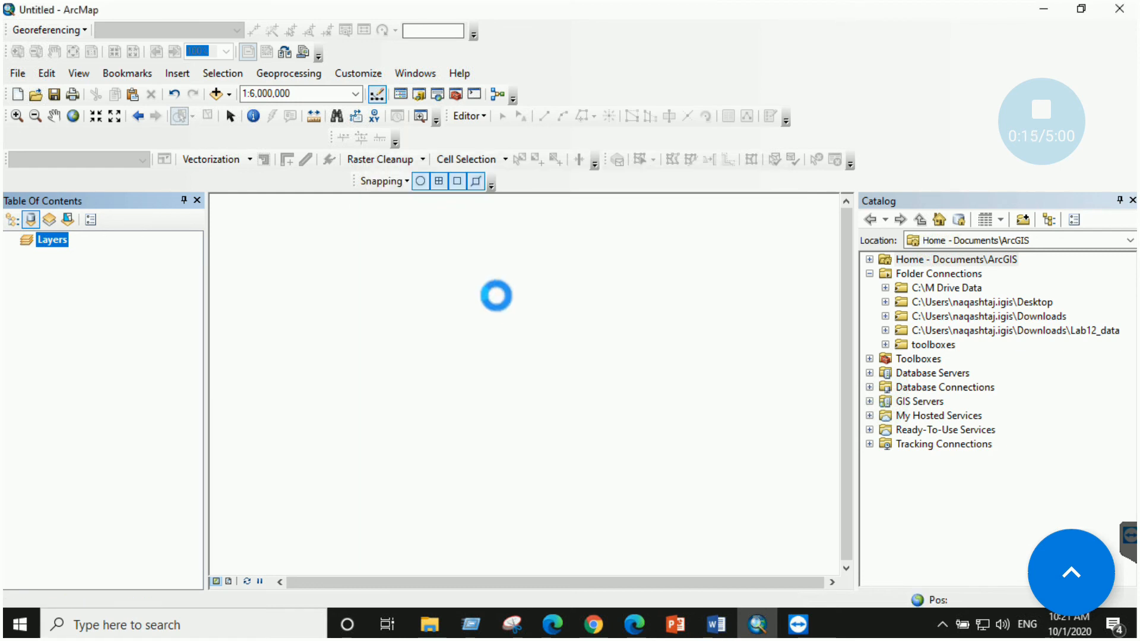
pyautogui.rightClick(64, 239)
pyautogui.click(113, 239)
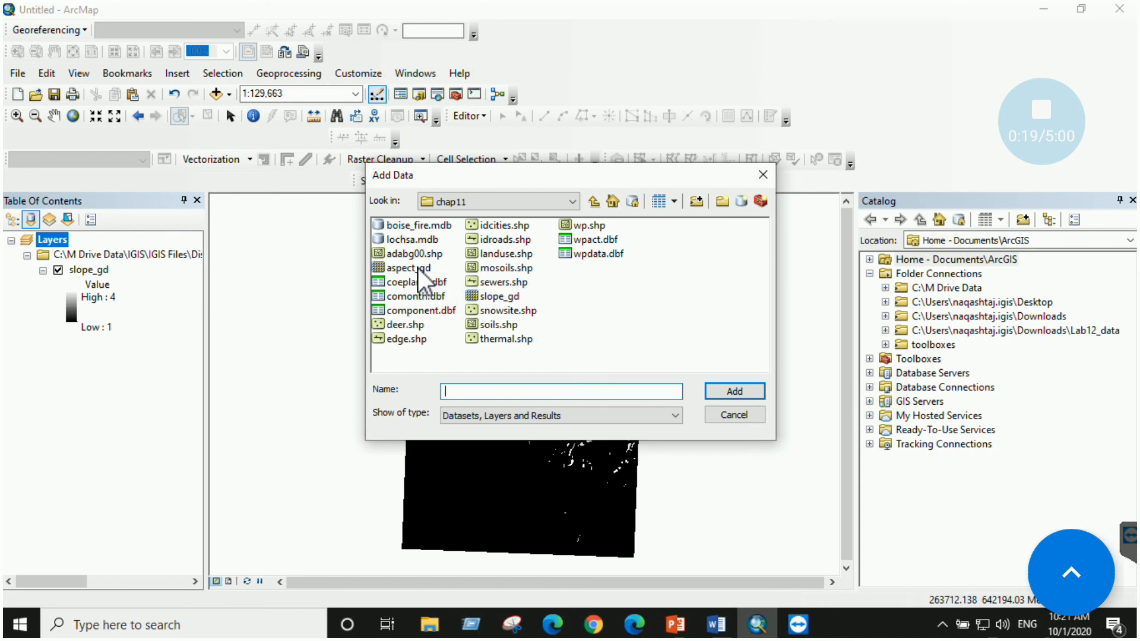
pyautogui.doubleClick(418, 268)
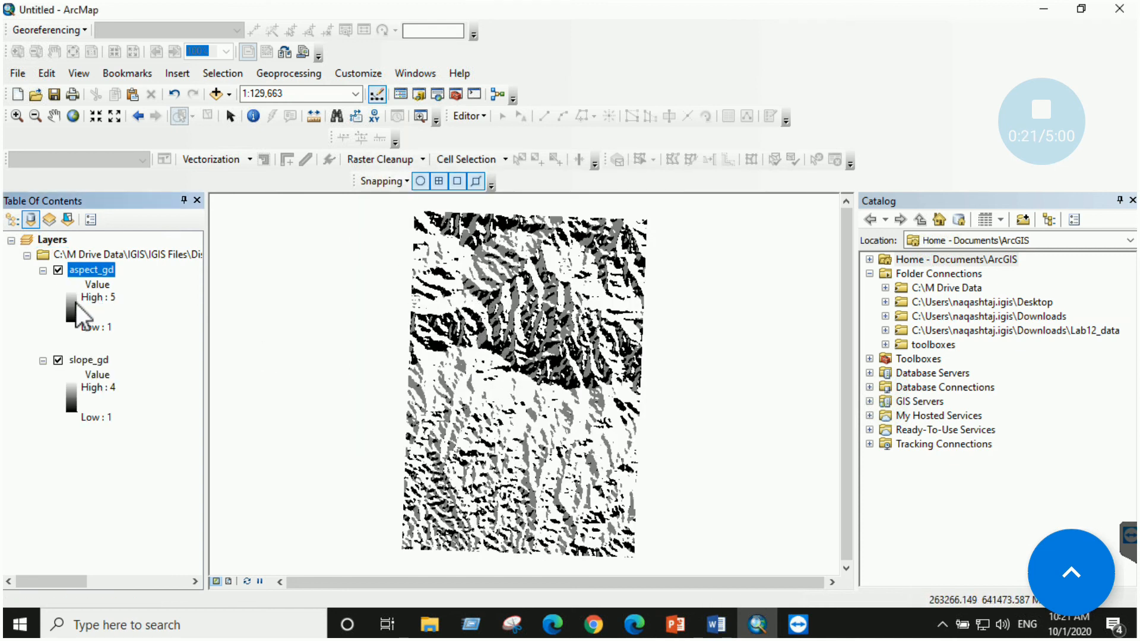
# Apply a multicolour magenta-blue-green-orange-red color ramp to the aspect_gd raster
pyautogui.doubleClick(76, 314)
pyautogui.click(196, 356)
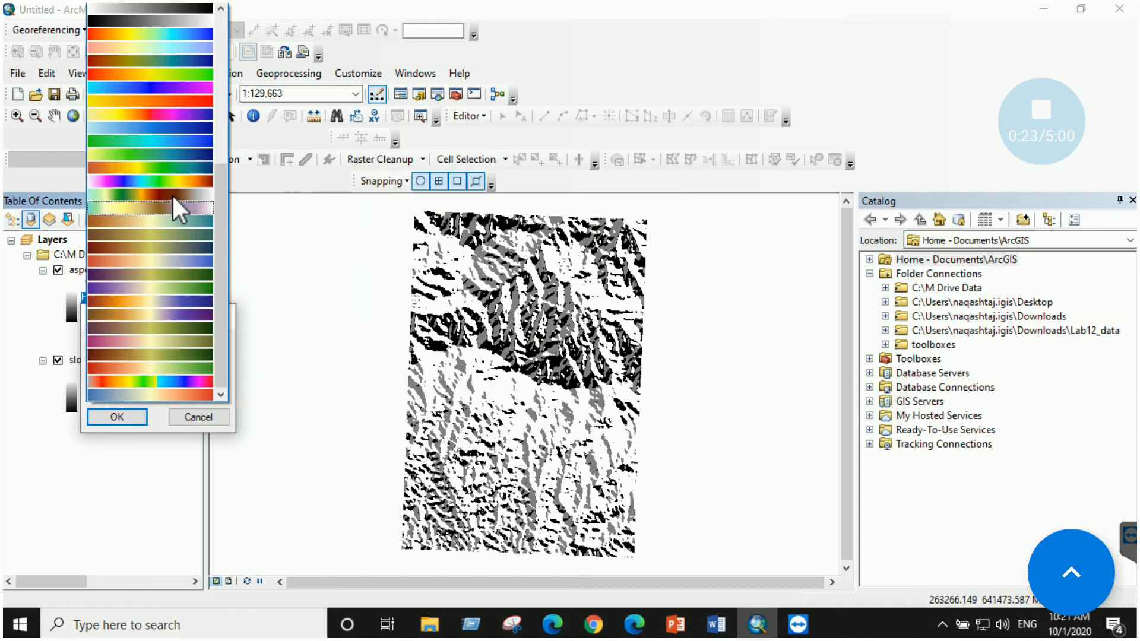
pyautogui.click(172, 183)
pyautogui.click(122, 416)
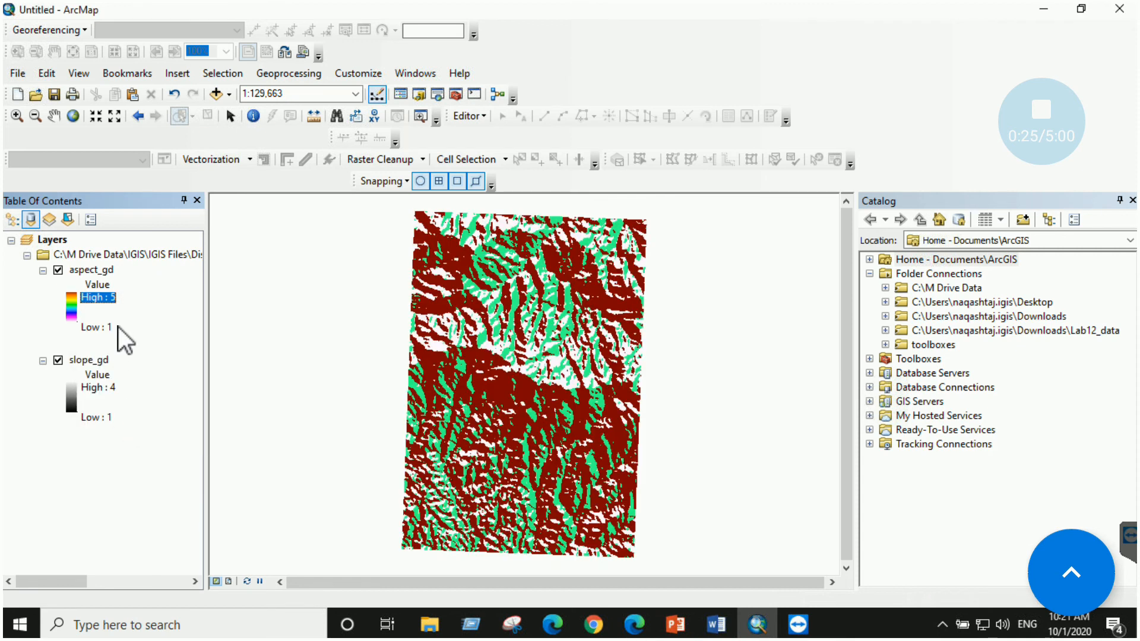
# Apply a purple-yellow-green color ramp to the slope_gd raster
pyautogui.doubleClick(70, 393)
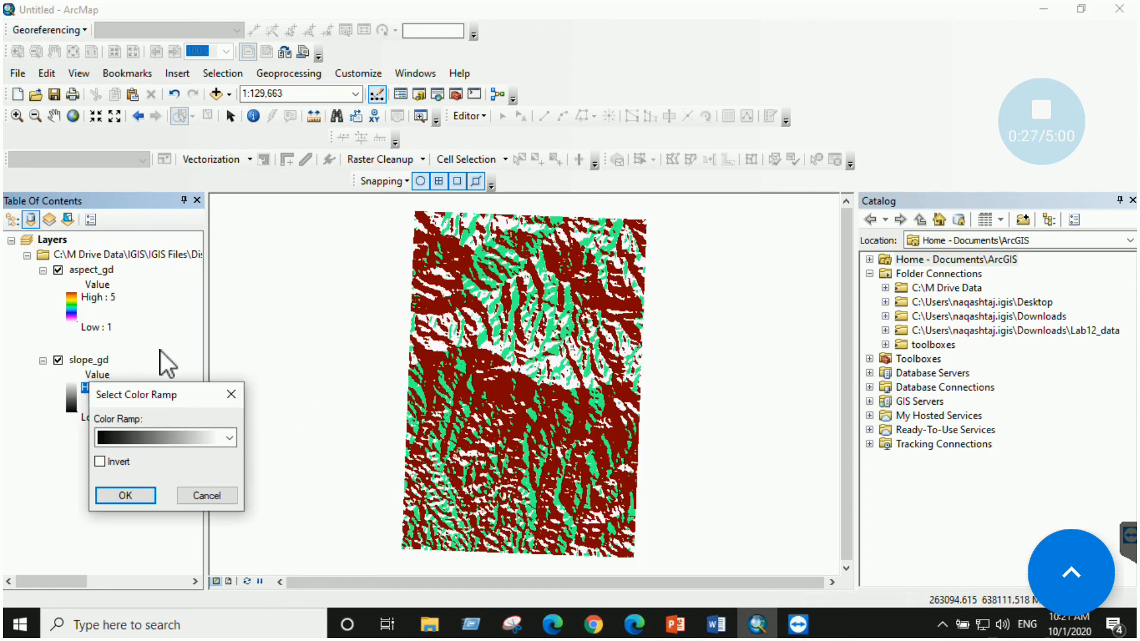
pyautogui.click(151, 433)
pyautogui.click(165, 317)
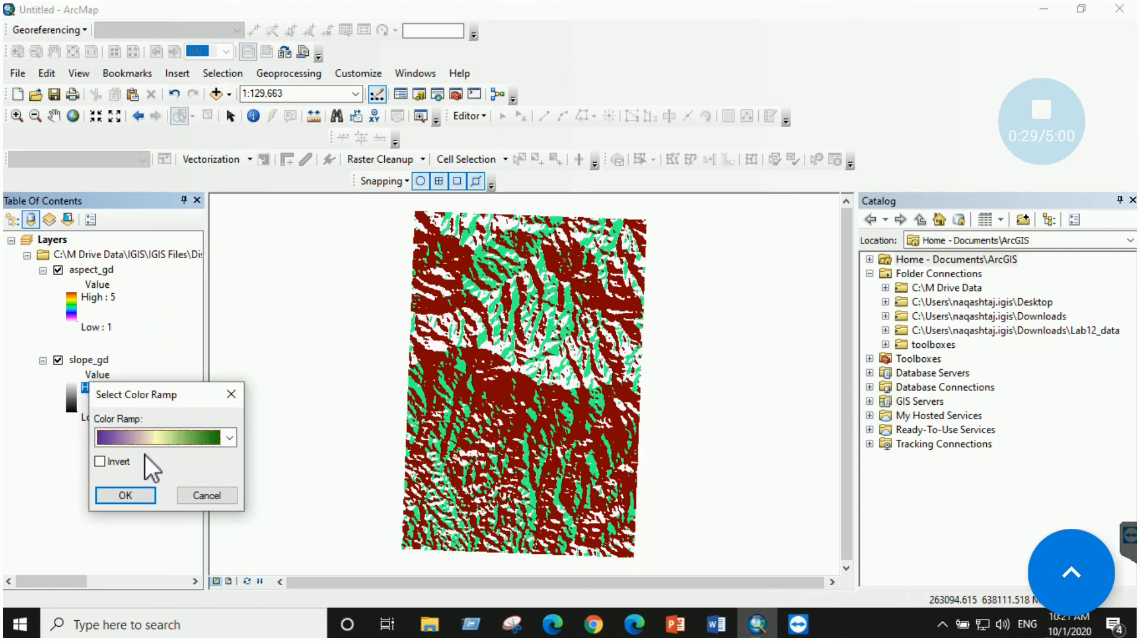
pyautogui.click(136, 490)
# Compare the two rasters by hiding and showing aspect_gd, then slope_gd
pyautogui.click(58, 270)
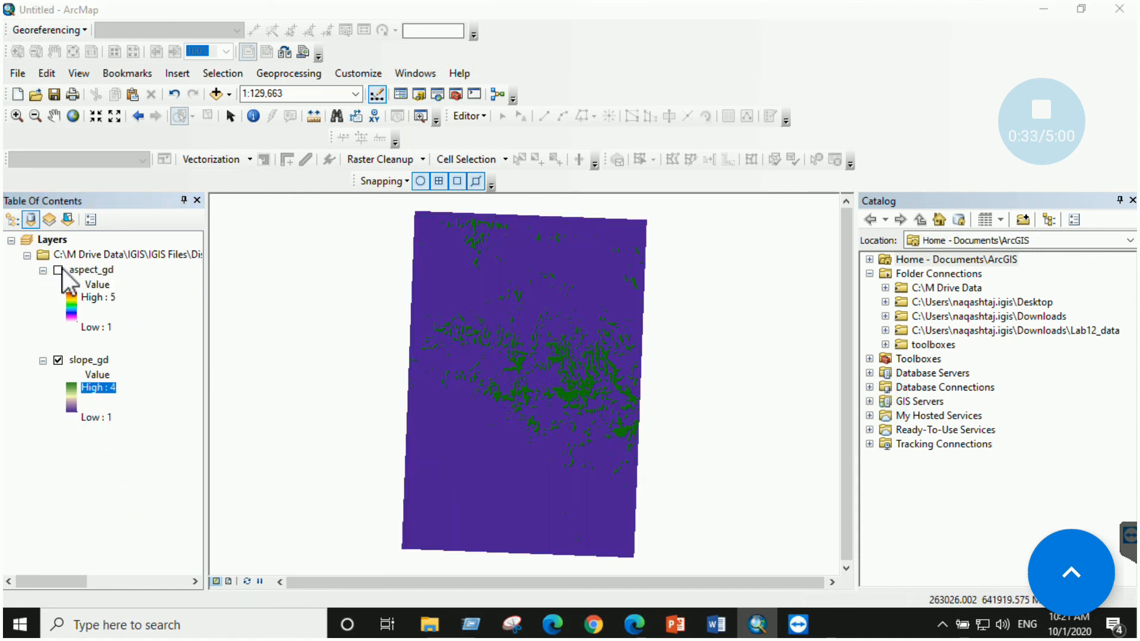
pyautogui.click(58, 270)
pyautogui.click(58, 360)
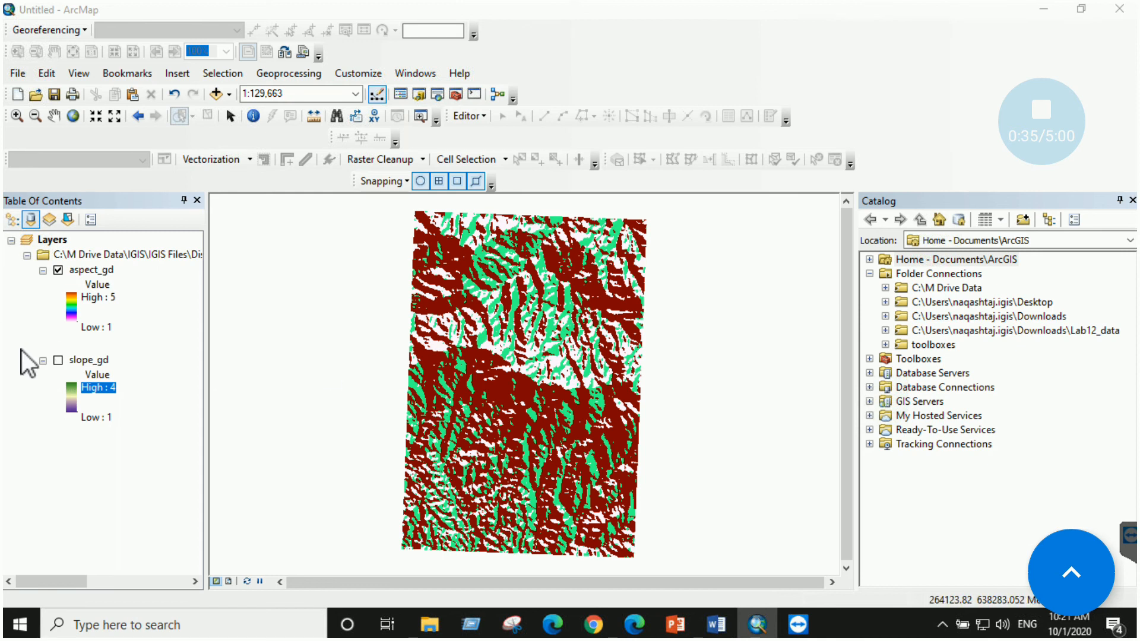
pyautogui.click(58, 359)
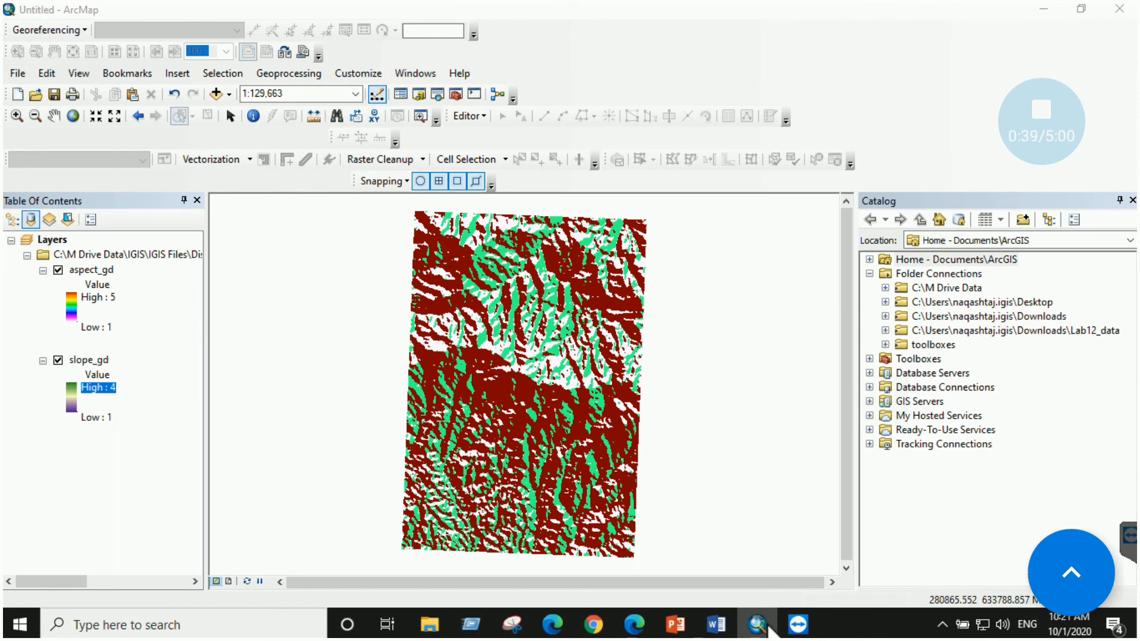
# Check the Task 6 tool name in Word, search ArcMap for "raster calculator", and open the Spatial Analyst Raster Calculator
pyautogui.click(716, 624)
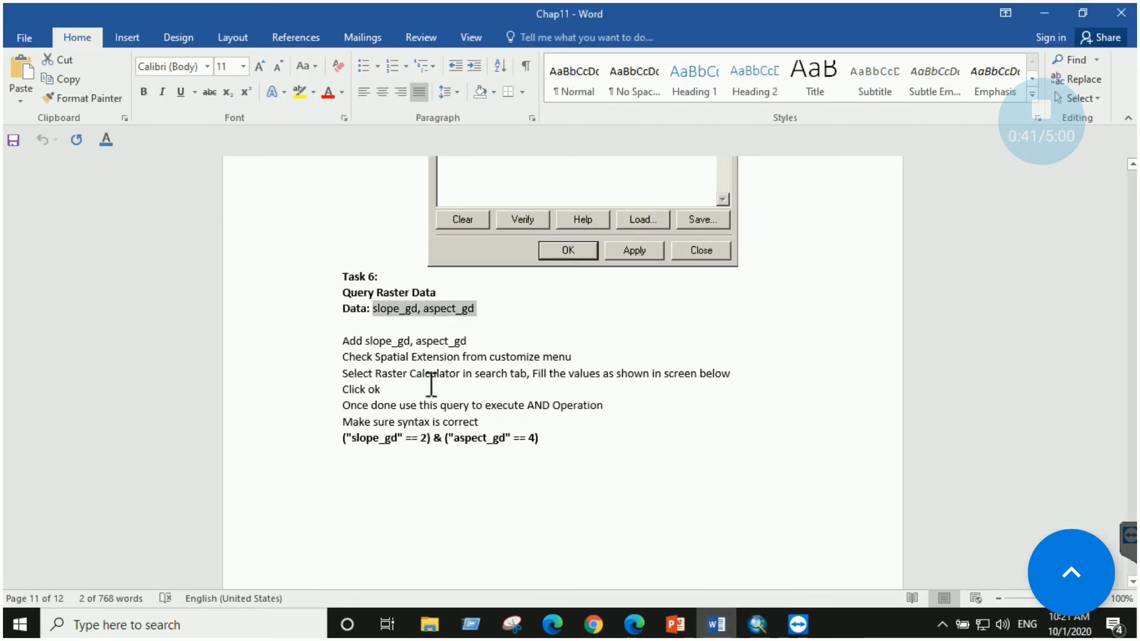
pyautogui.moveTo(379, 374); pyautogui.dragTo(444, 376)
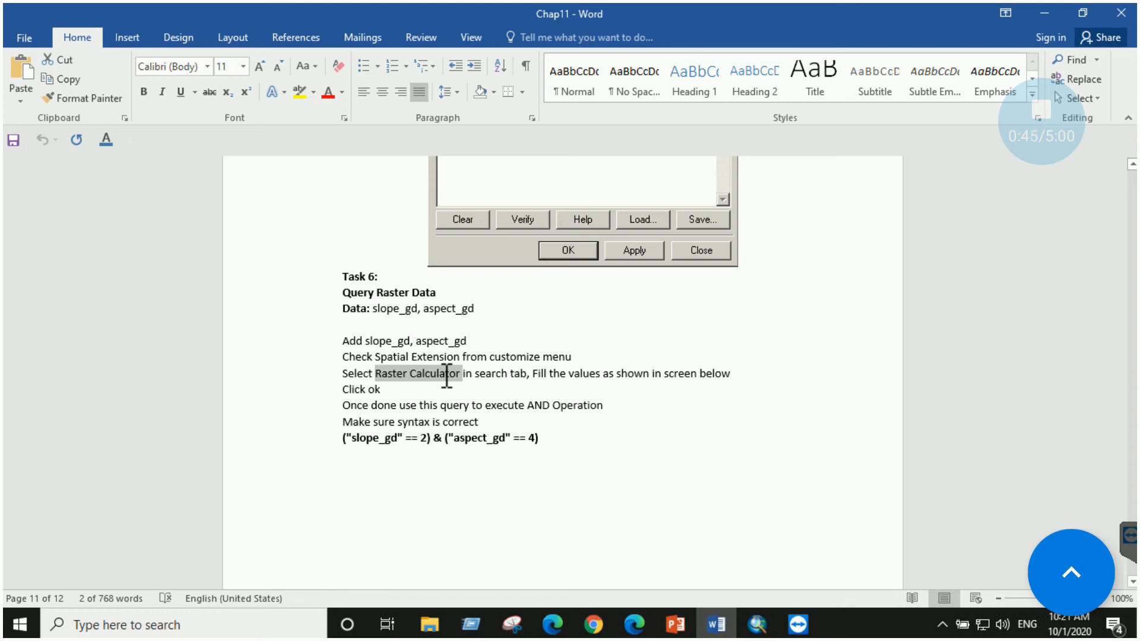
pyautogui.click(757, 623)
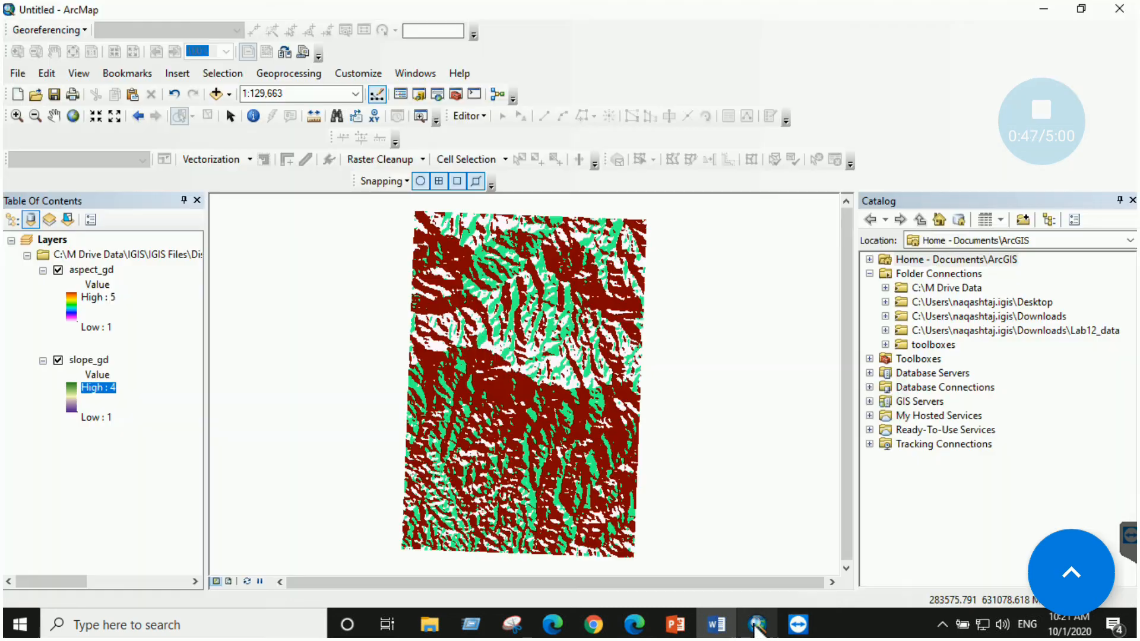
pyautogui.click(440, 95)
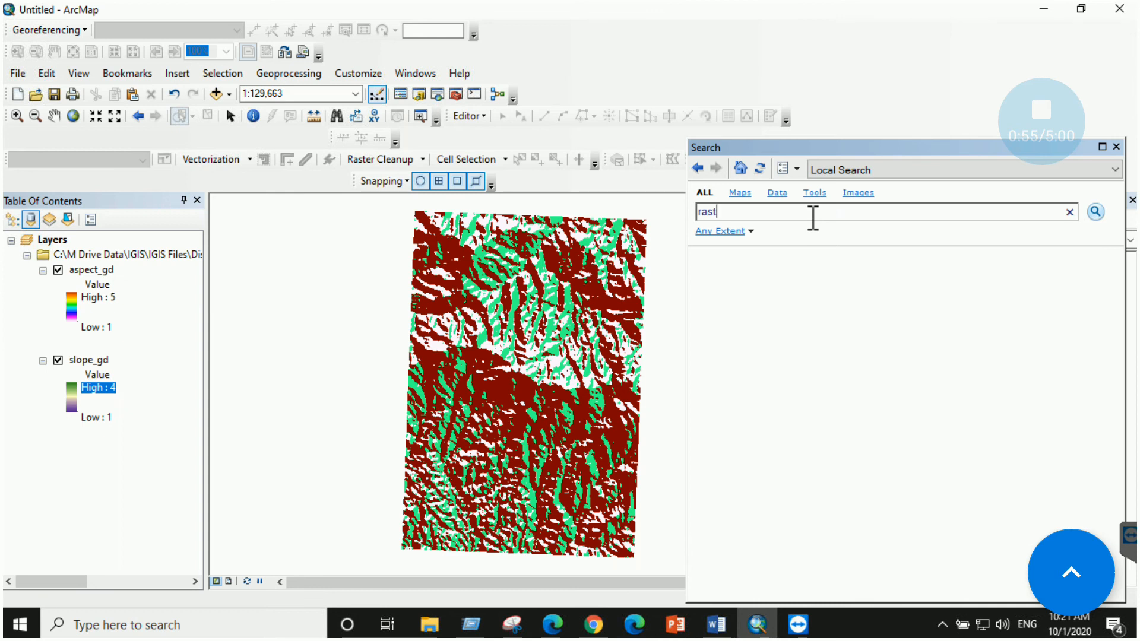
pyautogui.write('alculato')
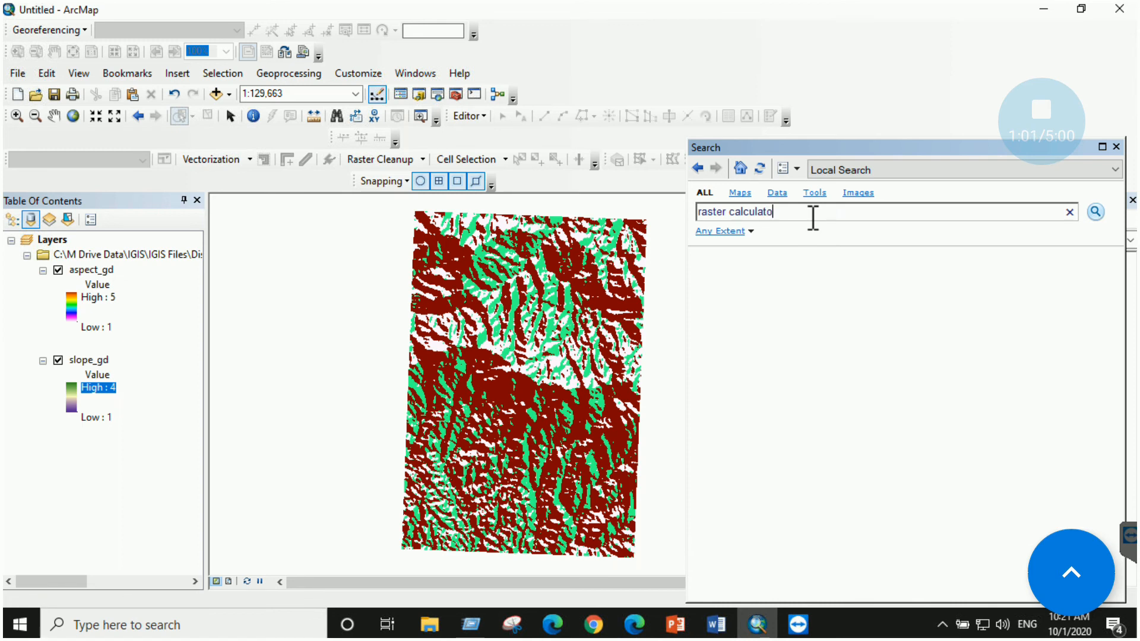
pyautogui.click(1095, 214)
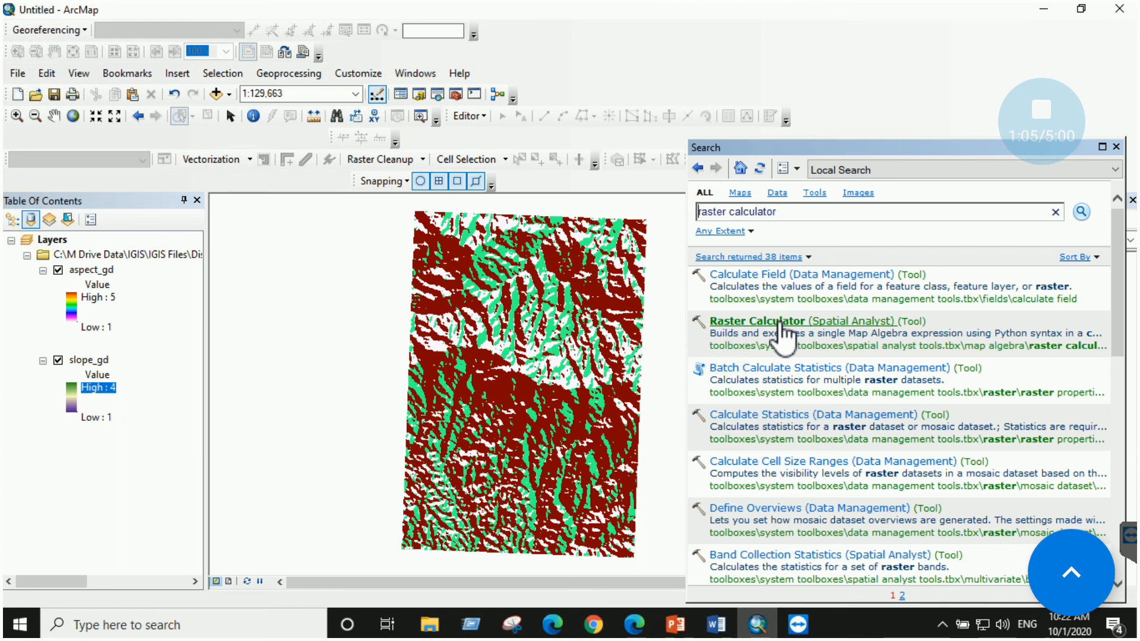
pyautogui.click(778, 320)
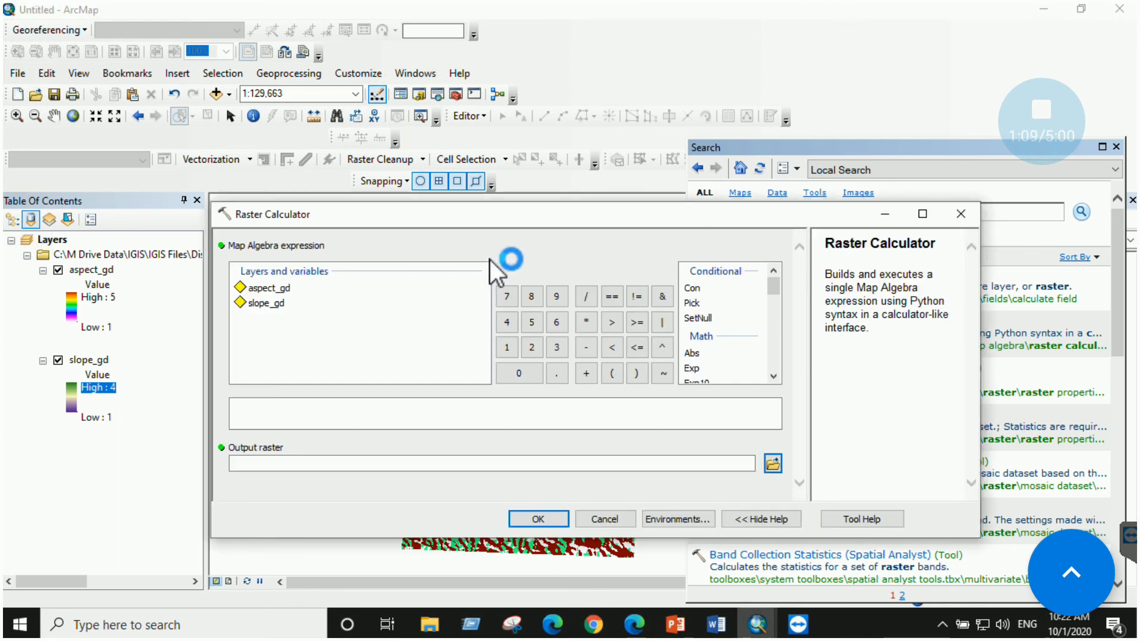
# Copy the expression ("slope_gd" == 2) & ("aspect_gd" == 4) from Word into the Raster Calculator's Map Algebra expression in ArcMap
pyautogui.click(715, 624)
pyautogui.moveTo(552, 456); pyautogui.dragTo(359, 440)
pyautogui.rightClick(365, 436)
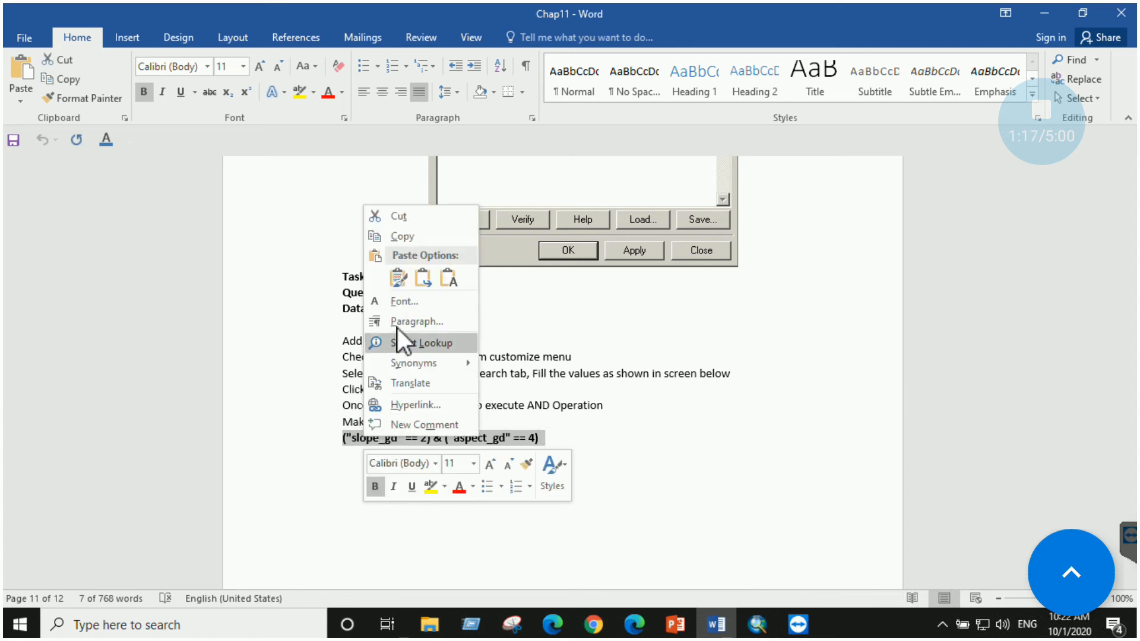
pyautogui.click(405, 239)
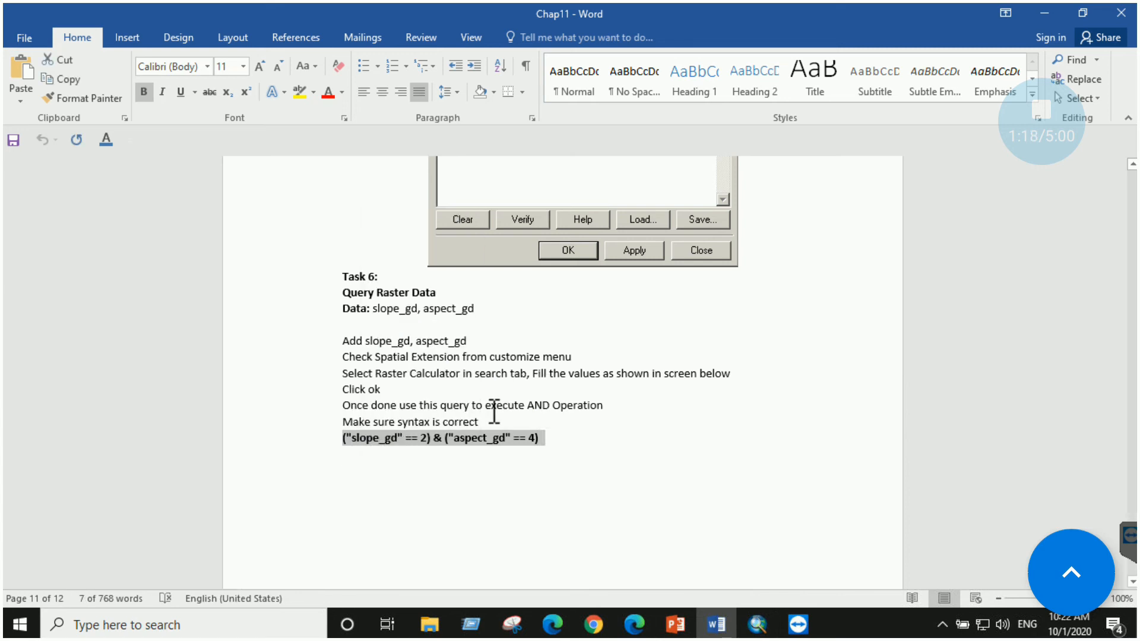
pyautogui.click(757, 623)
pyautogui.click(792, 546)
pyautogui.rightClick(339, 411)
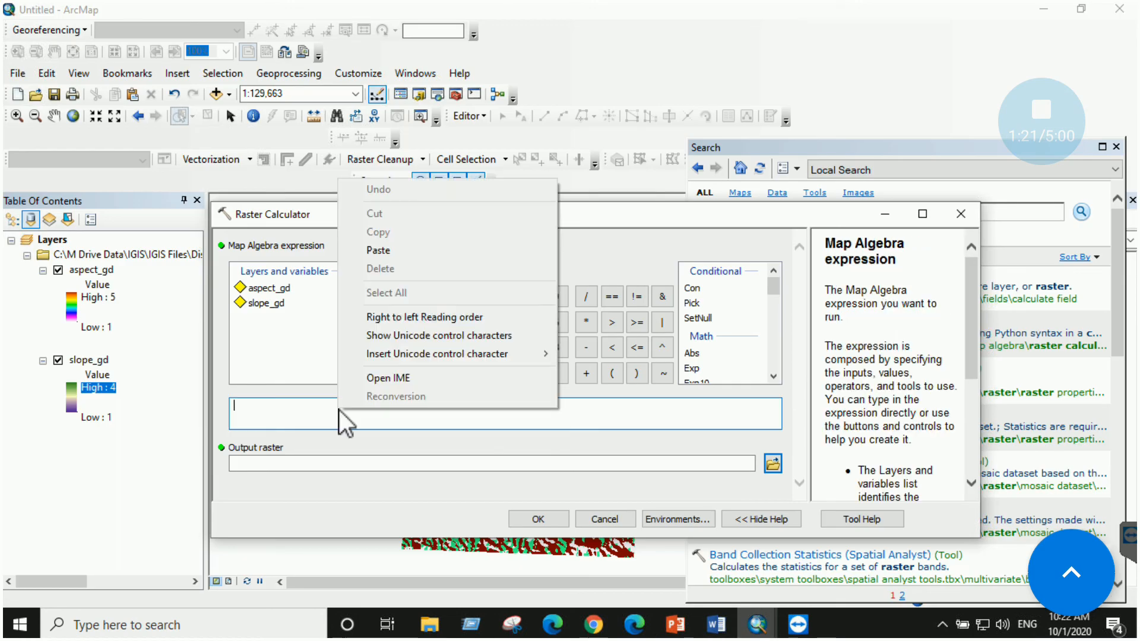
pyautogui.click(385, 256)
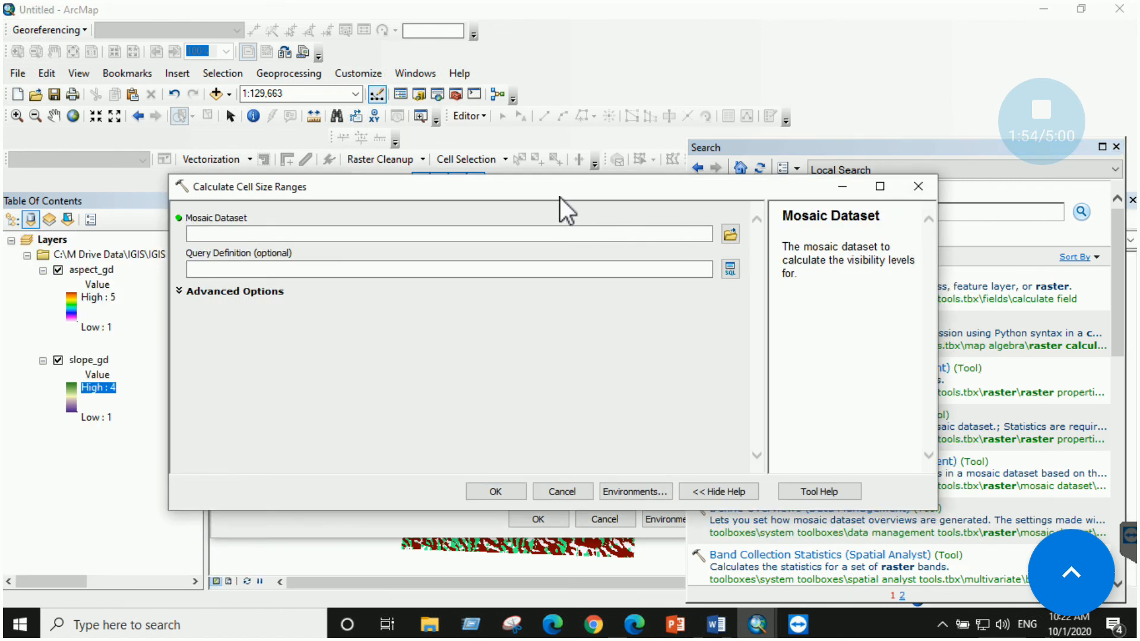
# Dismiss the Calculate Cell Size Ranges tool and run the Raster Calculator query, closing the search window
pyautogui.click(920, 186)
pyautogui.click(536, 518)
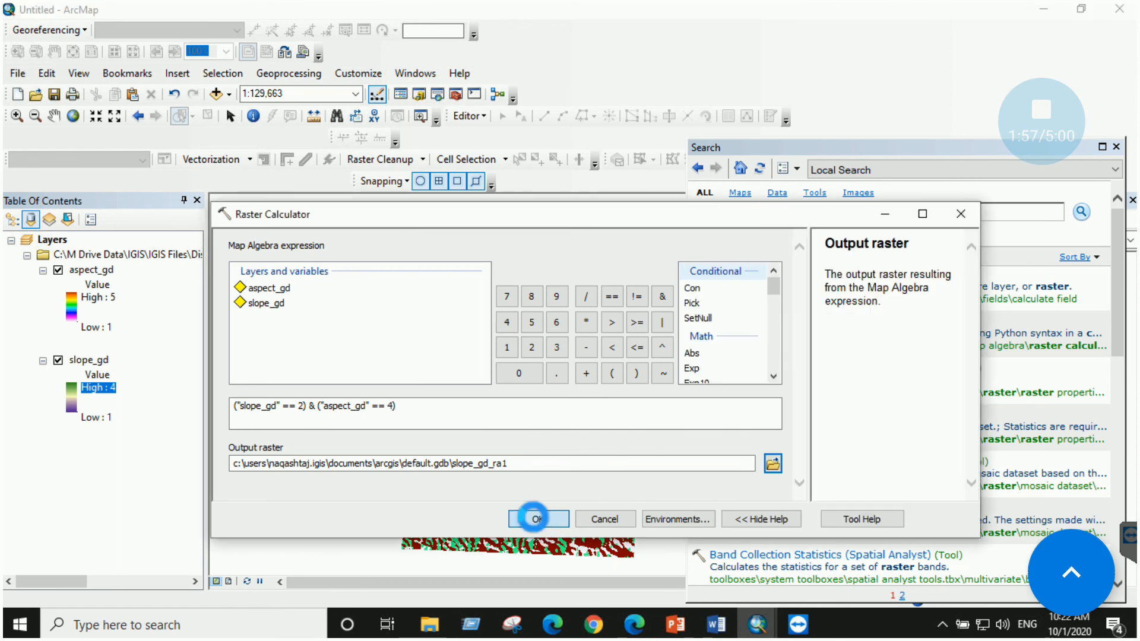
pyautogui.click(1116, 147)
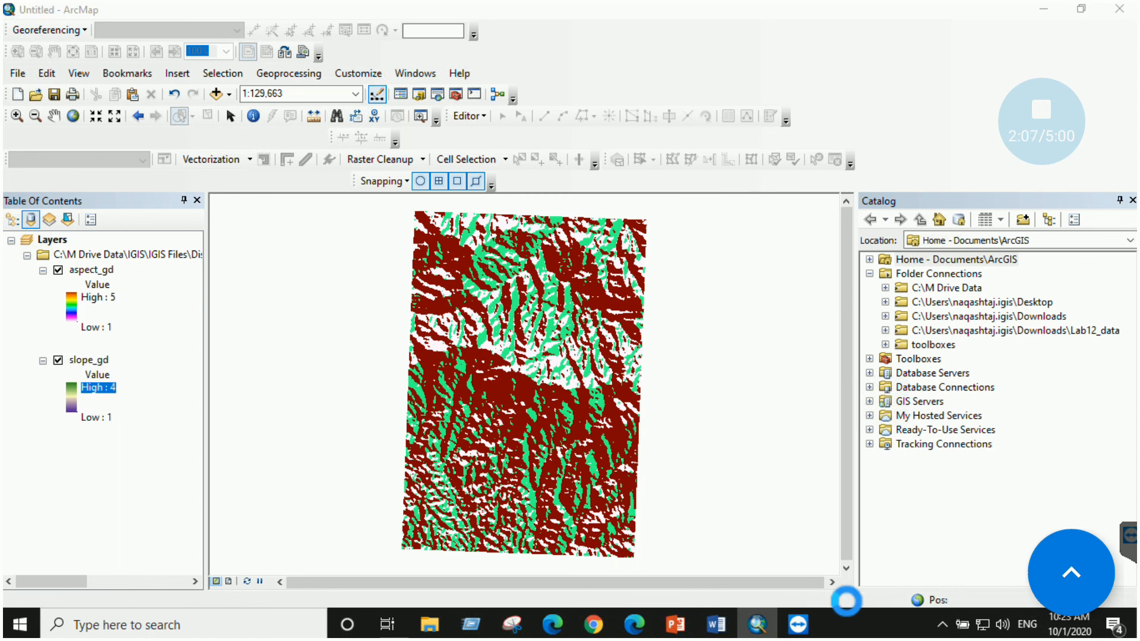
# Hide aspect_gd and slope_gd so only the slope_gd_ra1 query raster is displayed
pyautogui.click(60, 331)
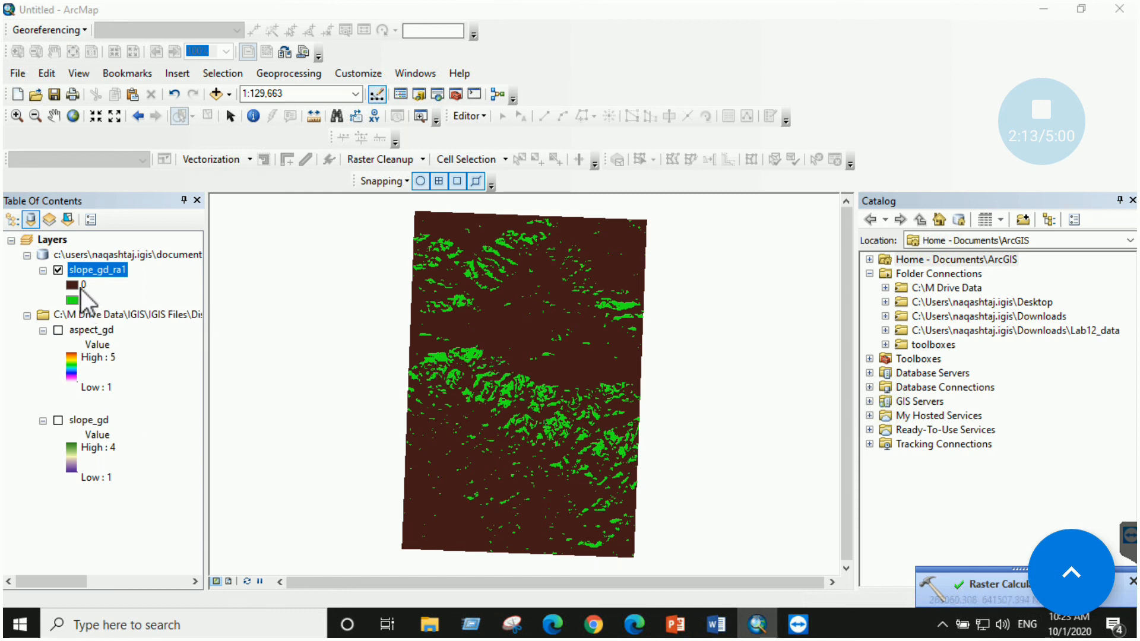
pyautogui.moveTo(497, 368); pyautogui.dragTo(488, 374)
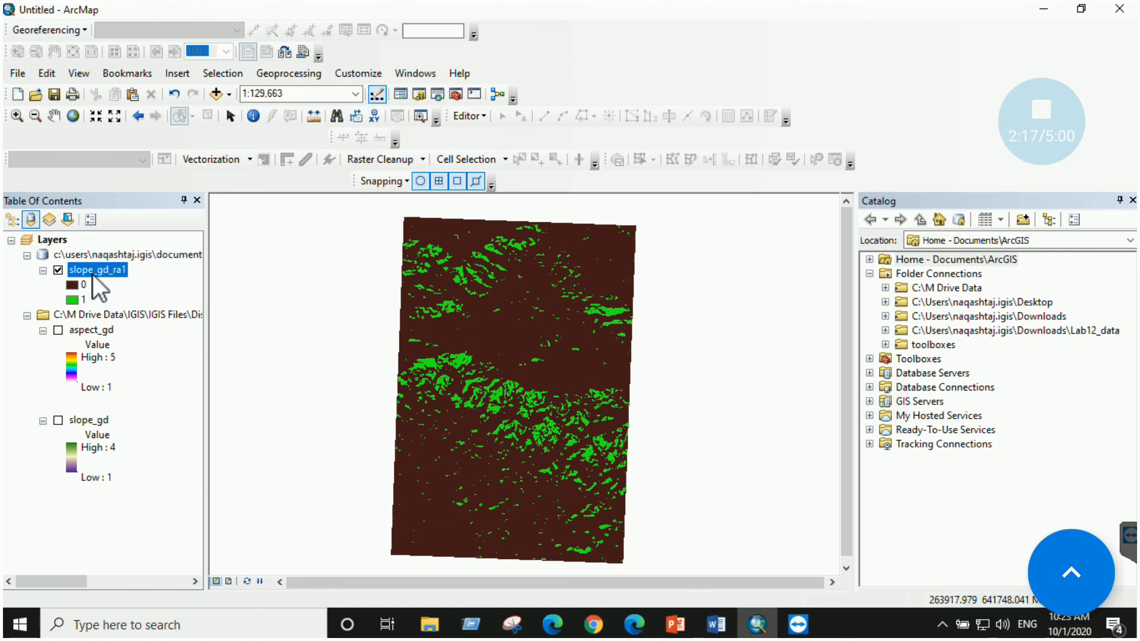
# Switch to Word and read the Challenge Task at the document's end, highlighting the population change formula ([pop2000]-[pop1990]*100/ [pop1990]
pyautogui.click(719, 631)
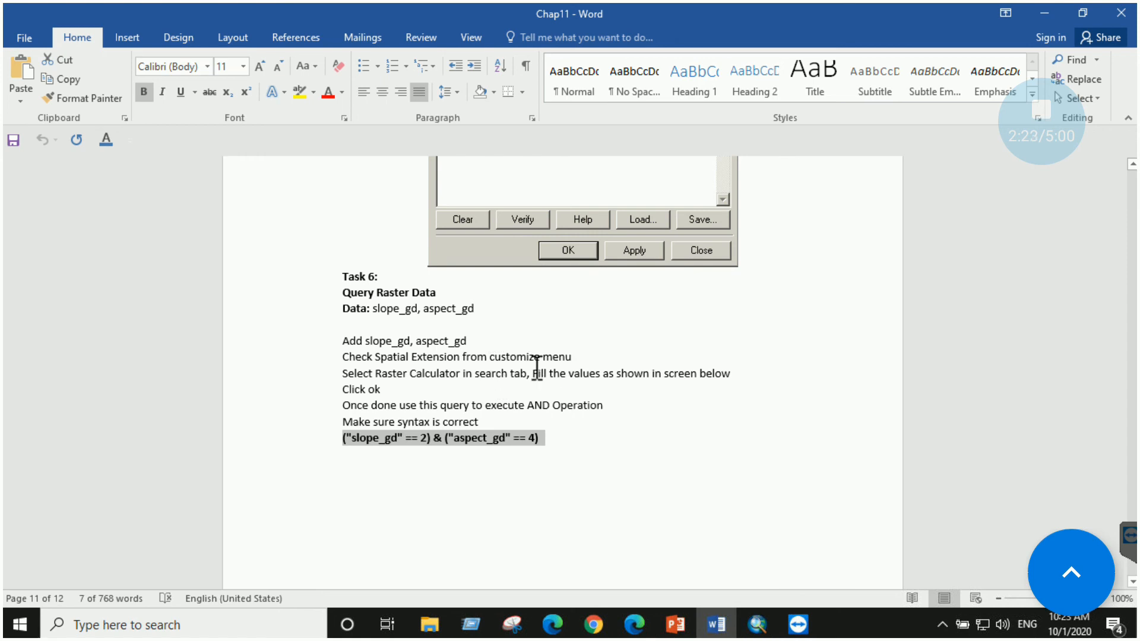
pyautogui.scroll(-15, 536, 375)
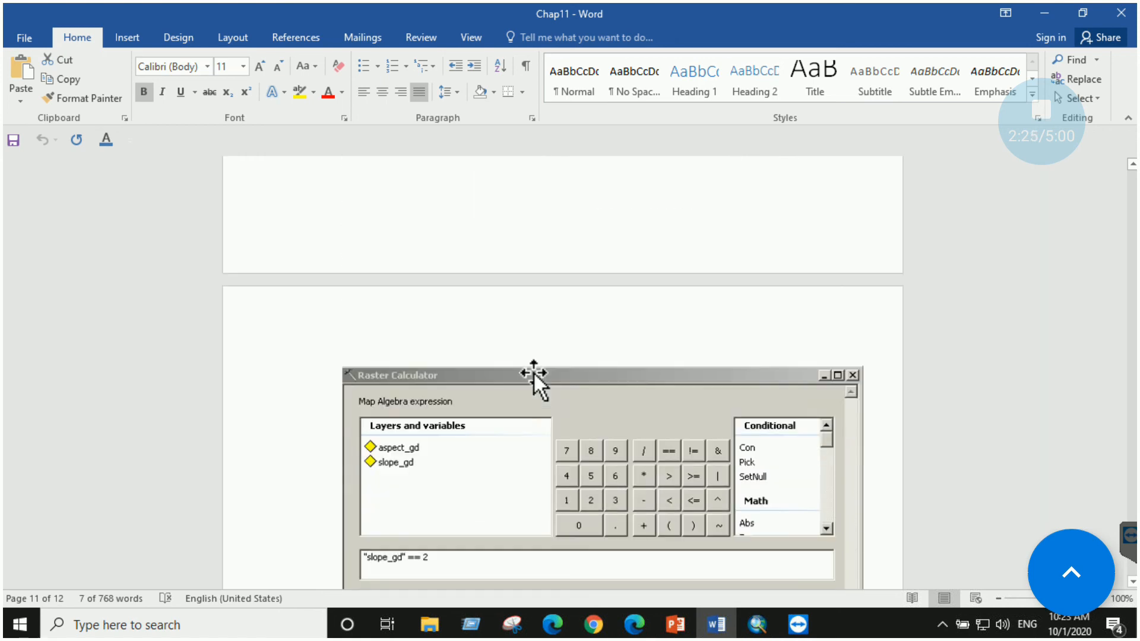
pyautogui.scroll(-3, 533, 372)
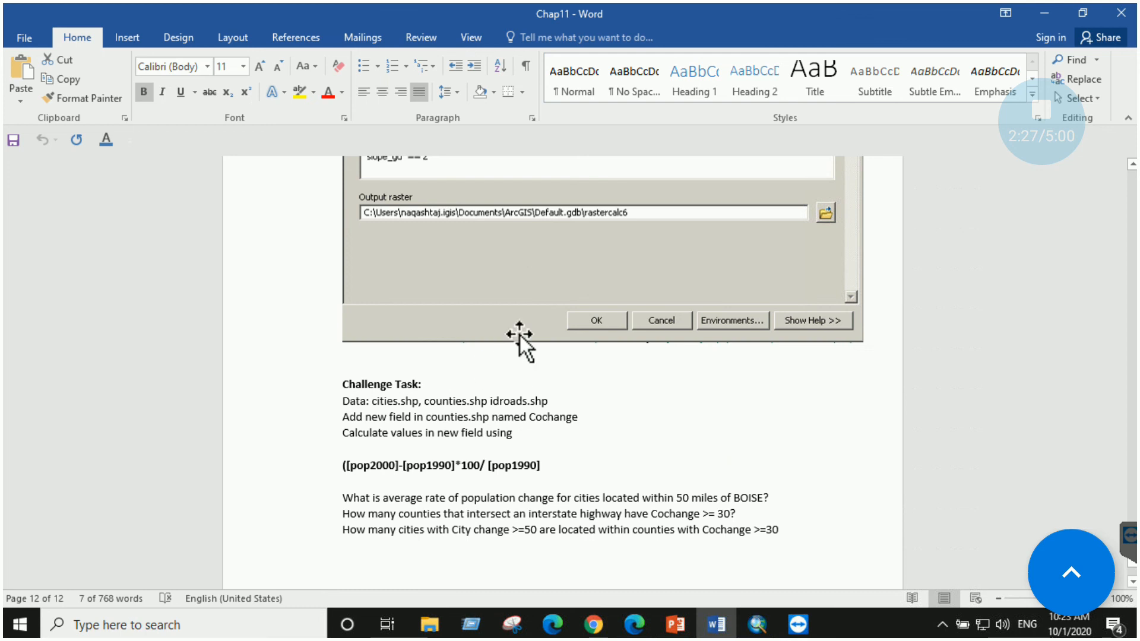
pyautogui.scroll(-4, 536, 337)
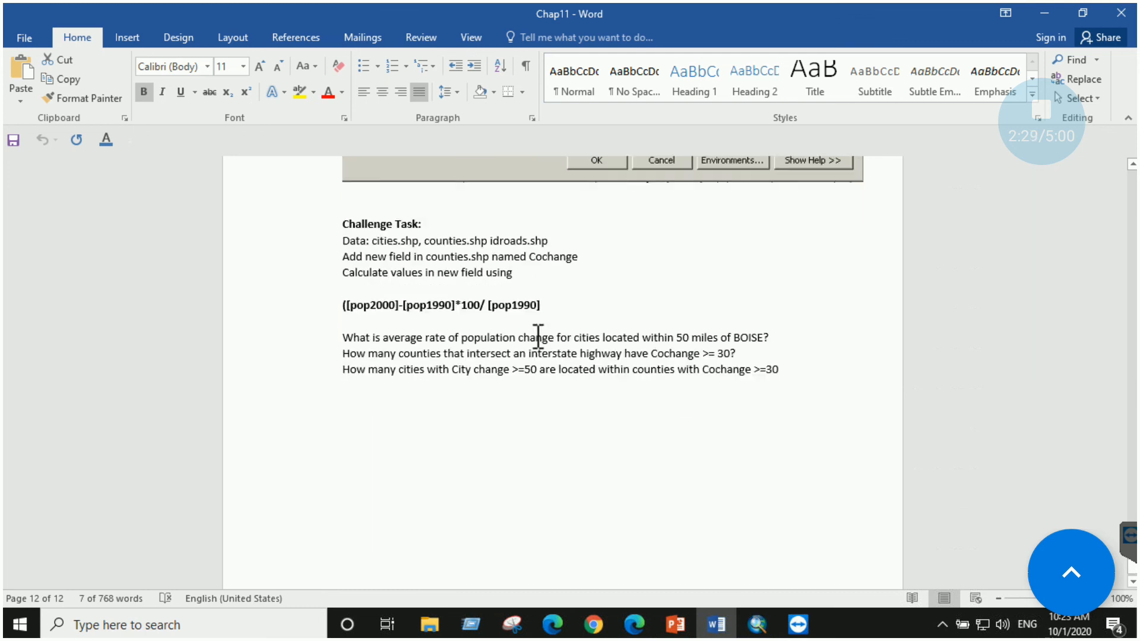
pyautogui.scroll(-1, 538, 336)
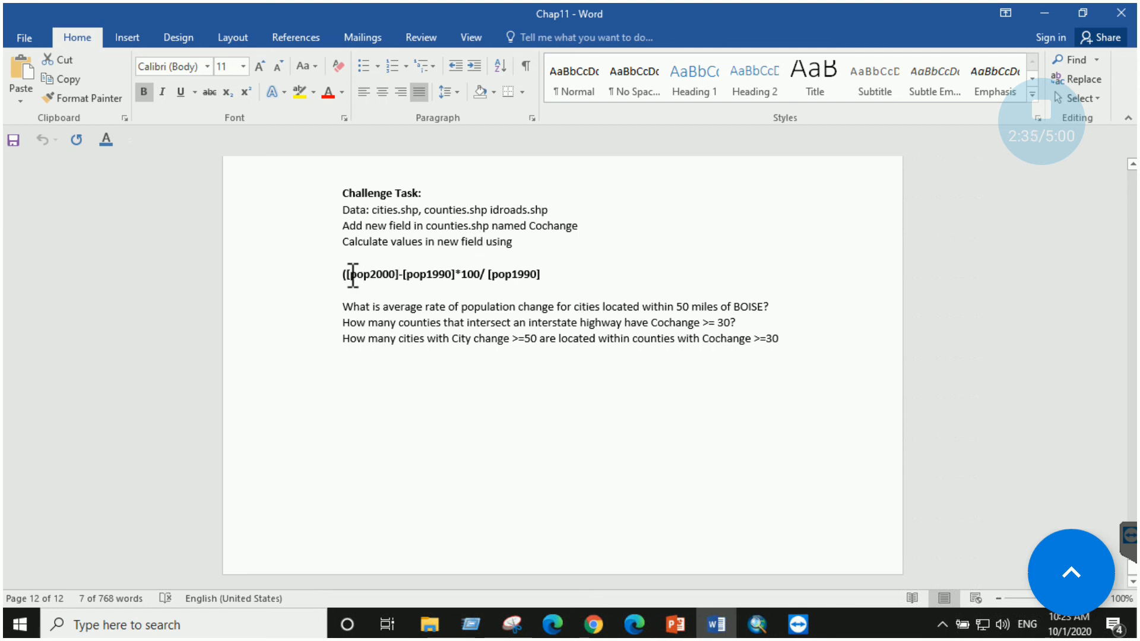
pyautogui.moveTo(344, 274); pyautogui.dragTo(555, 274)
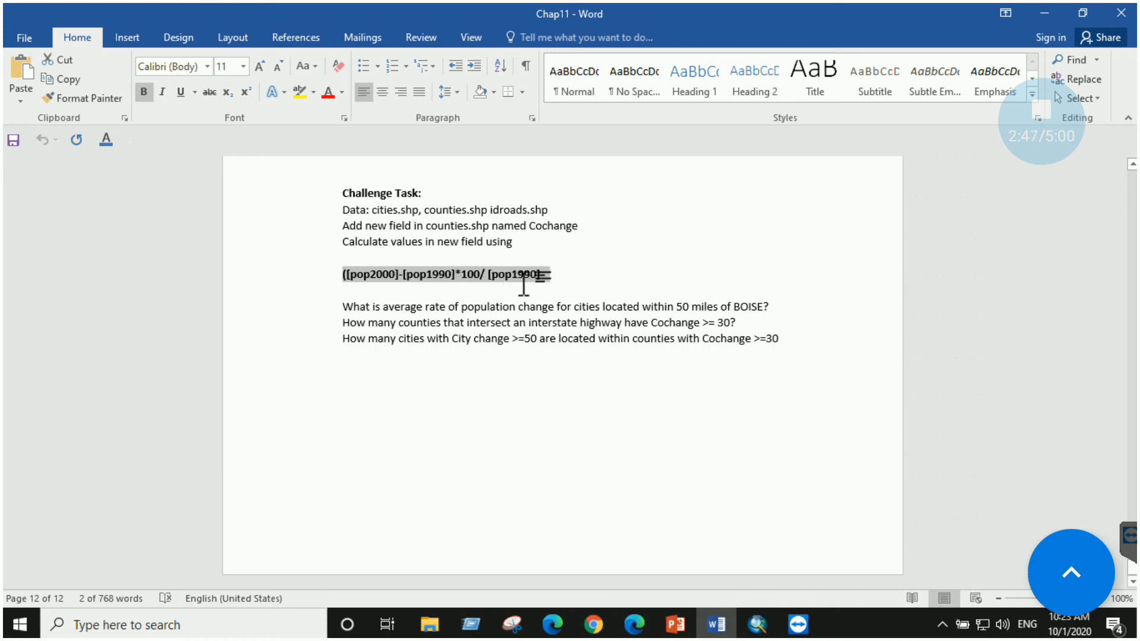
# Return to ArcMap and add mosoils.shp from the chap11 folder to the Layers data frame
pyautogui.click(758, 625)
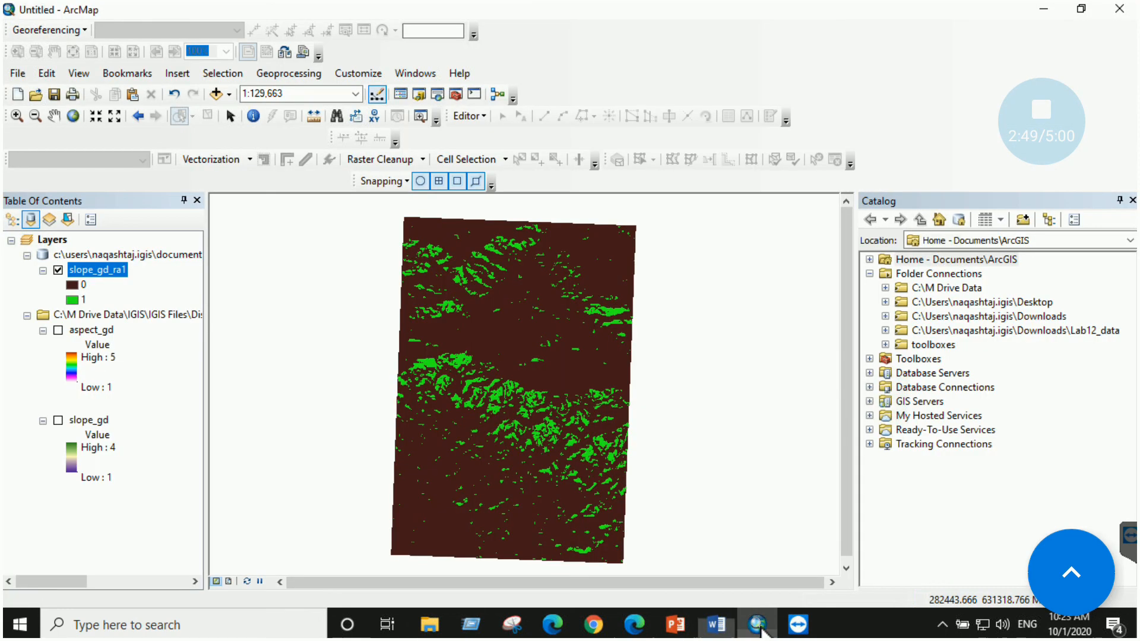
pyautogui.rightClick(61, 243)
pyautogui.click(171, 252)
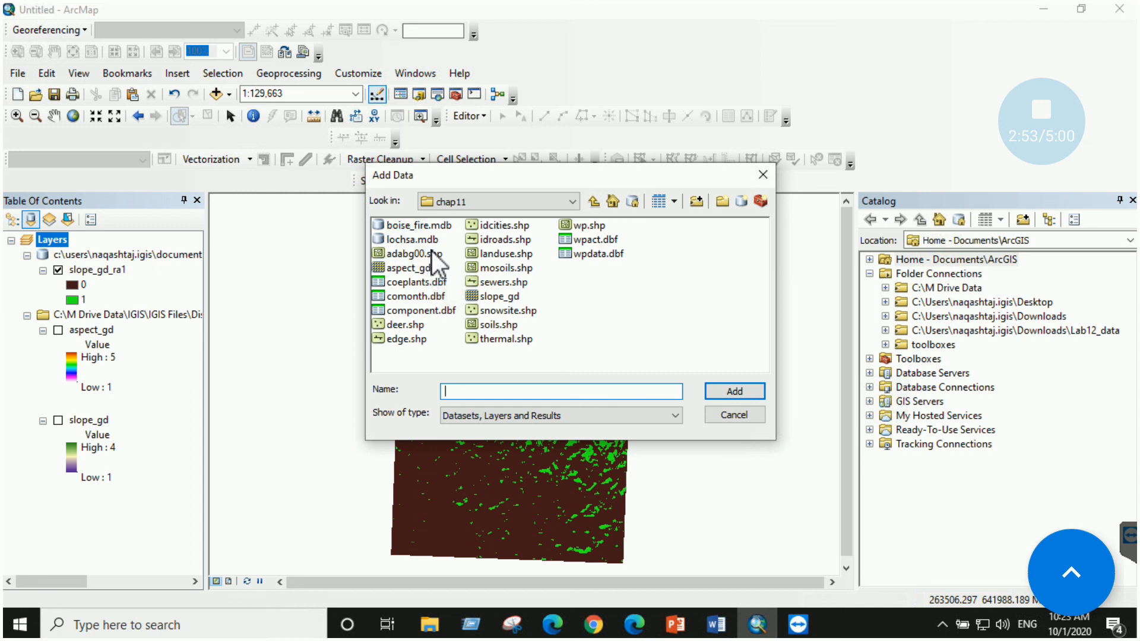
pyautogui.click(431, 253)
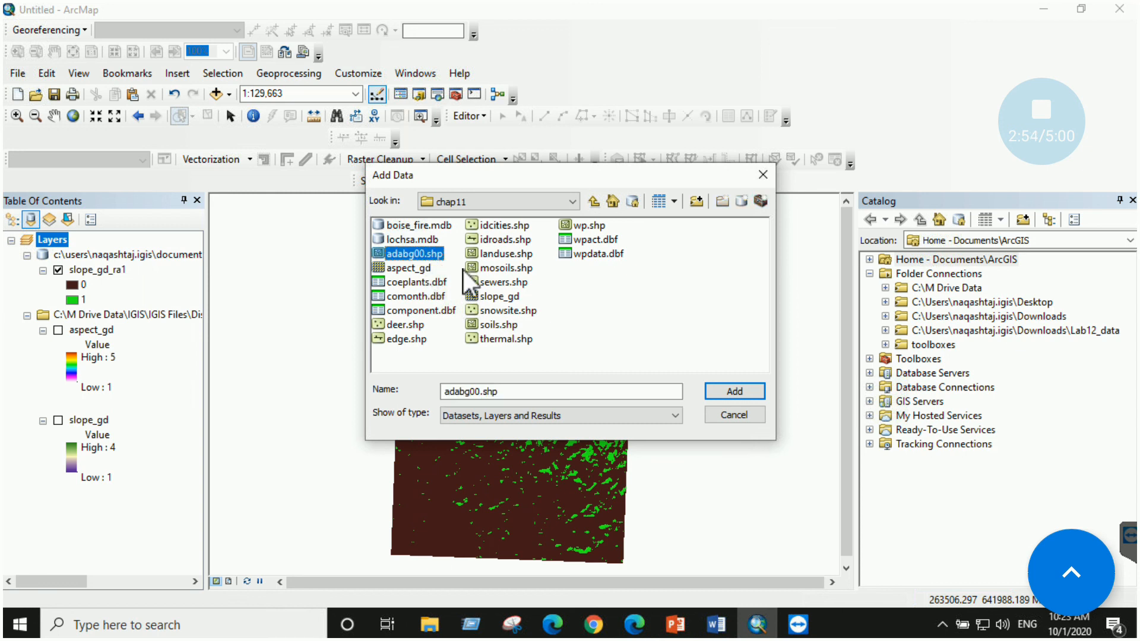
pyautogui.doubleClick(507, 270)
pyautogui.click(697, 440)
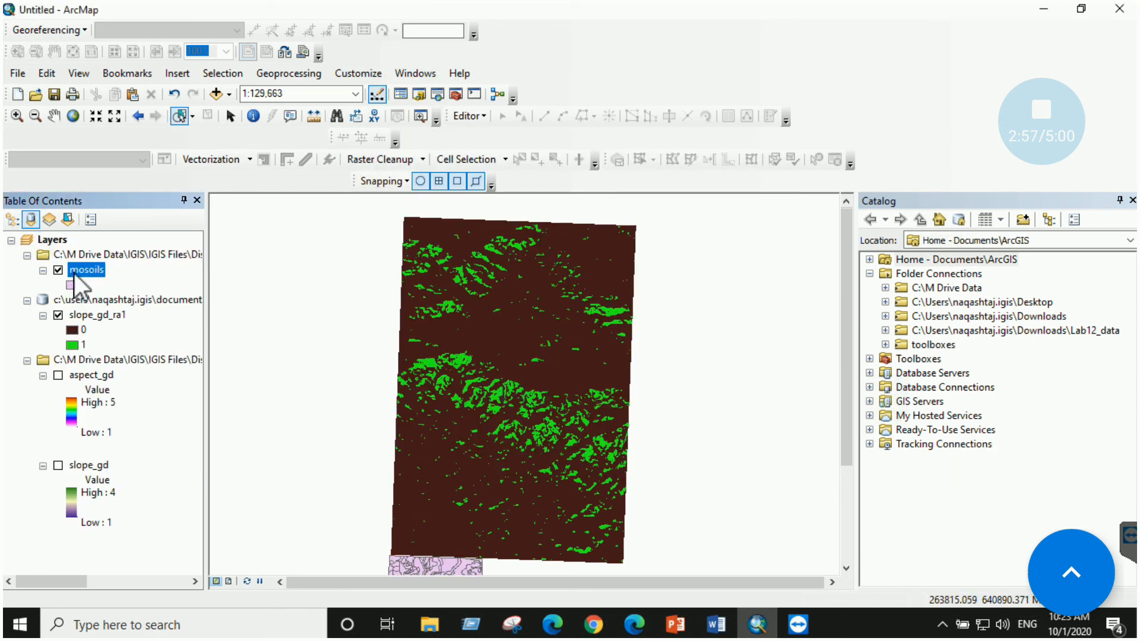
# Open the mosoils attribute table and add a Short Integer field named abc
pyautogui.rightClick(83, 271)
pyautogui.click(161, 295)
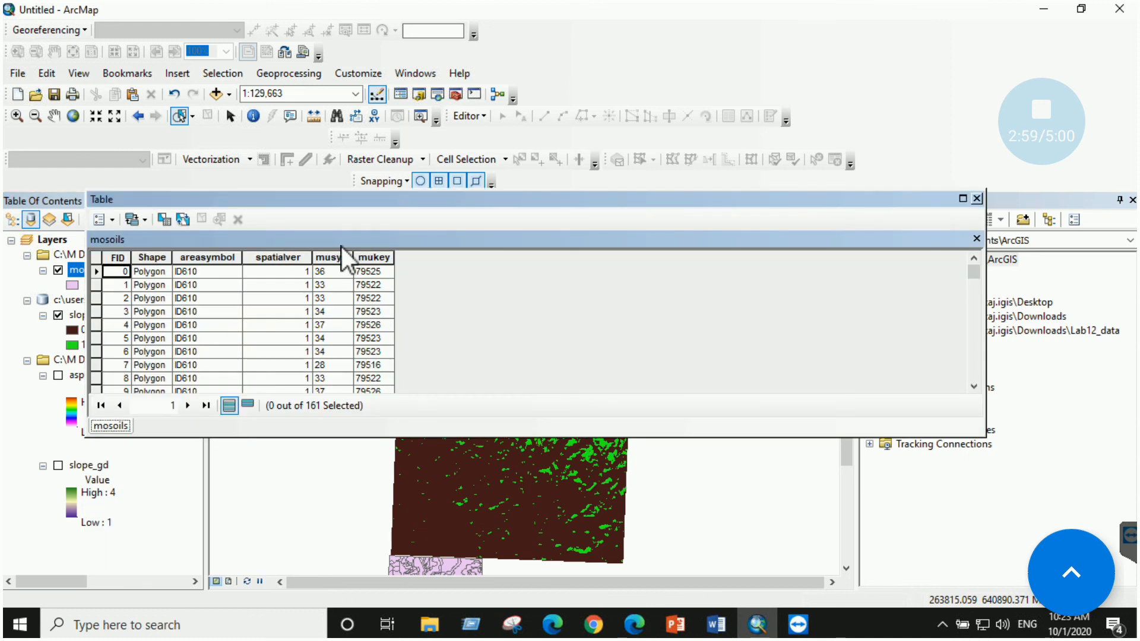
pyautogui.click(117, 223)
pyautogui.click(144, 317)
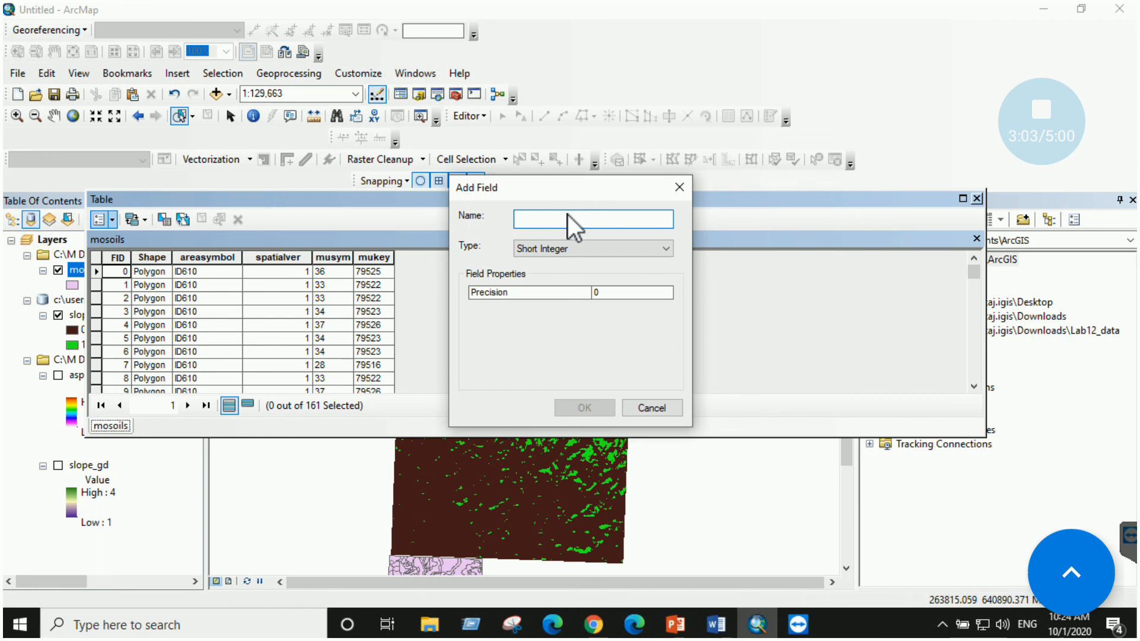
pyautogui.write('abc')
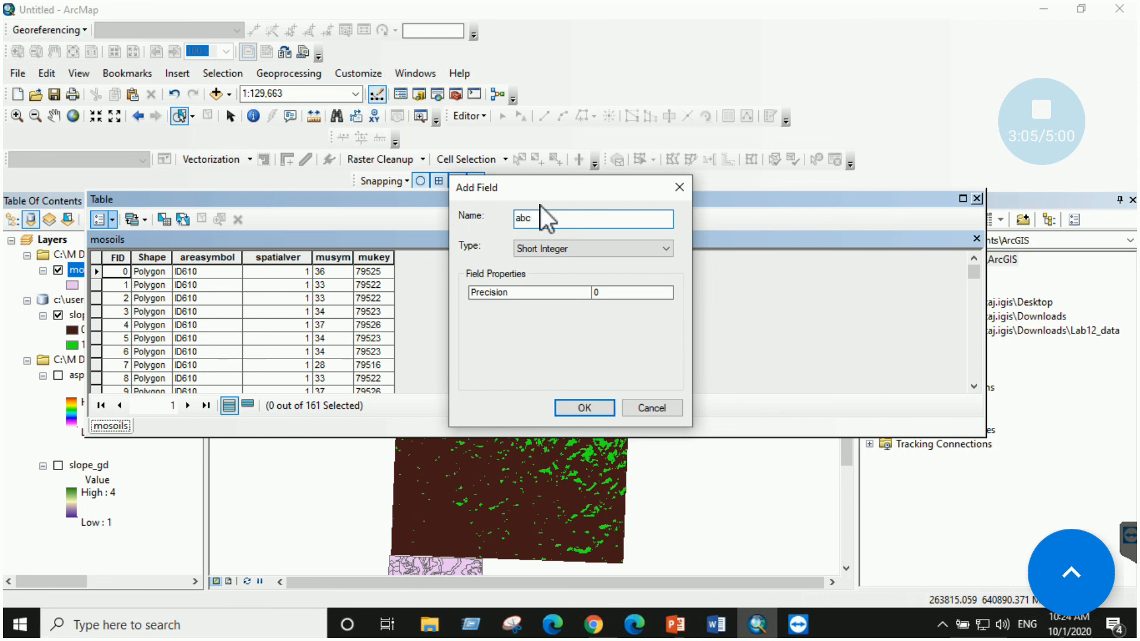
pyautogui.click(582, 409)
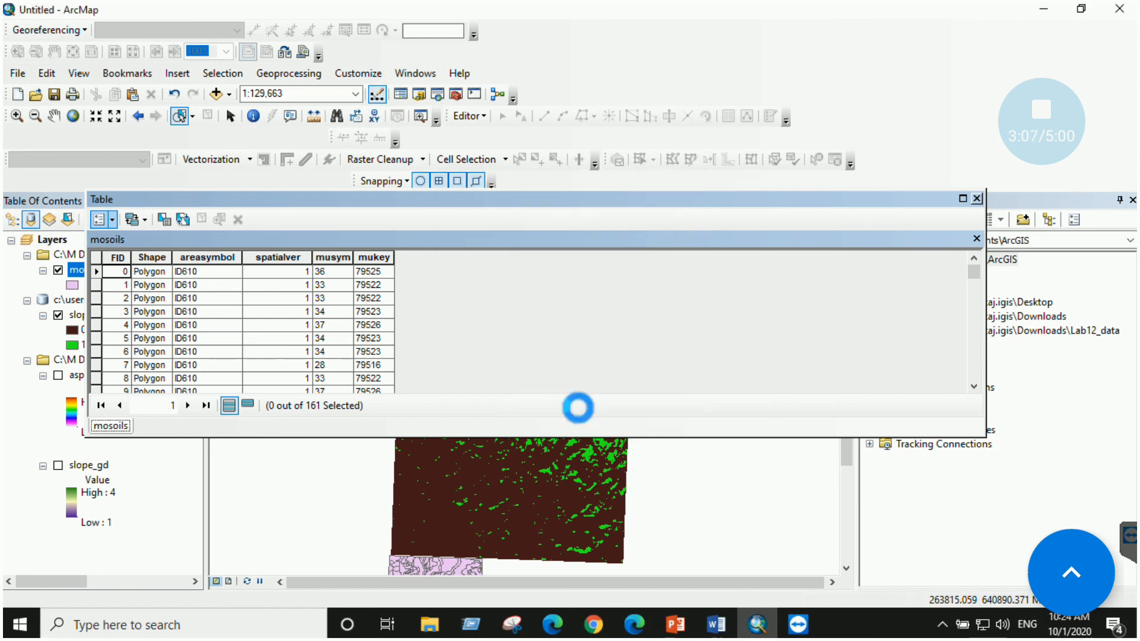
# Try to calculate the abc field outside an edit session with the expression [mukey] / [musym] * [Shape]
pyautogui.rightClick(415, 257)
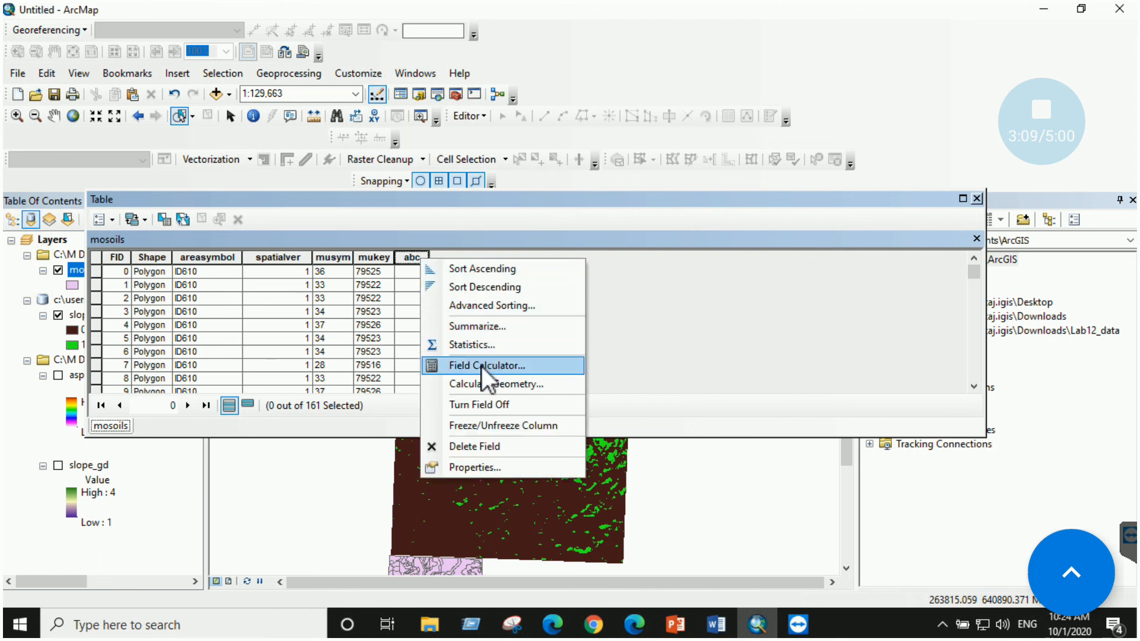
pyautogui.click(482, 367)
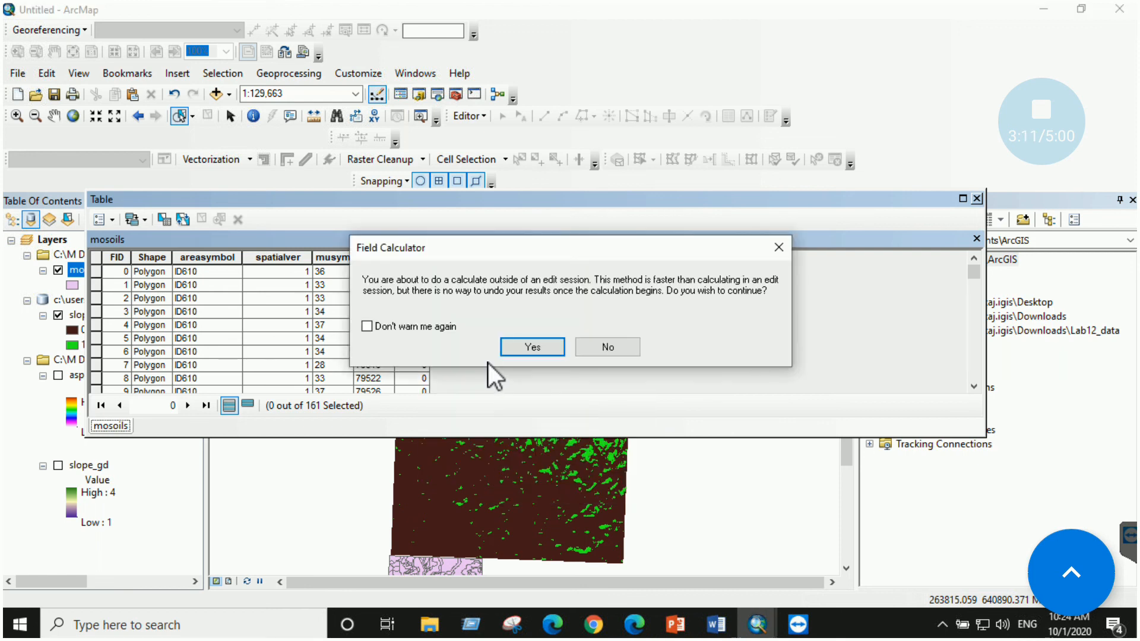
pyautogui.click(514, 346)
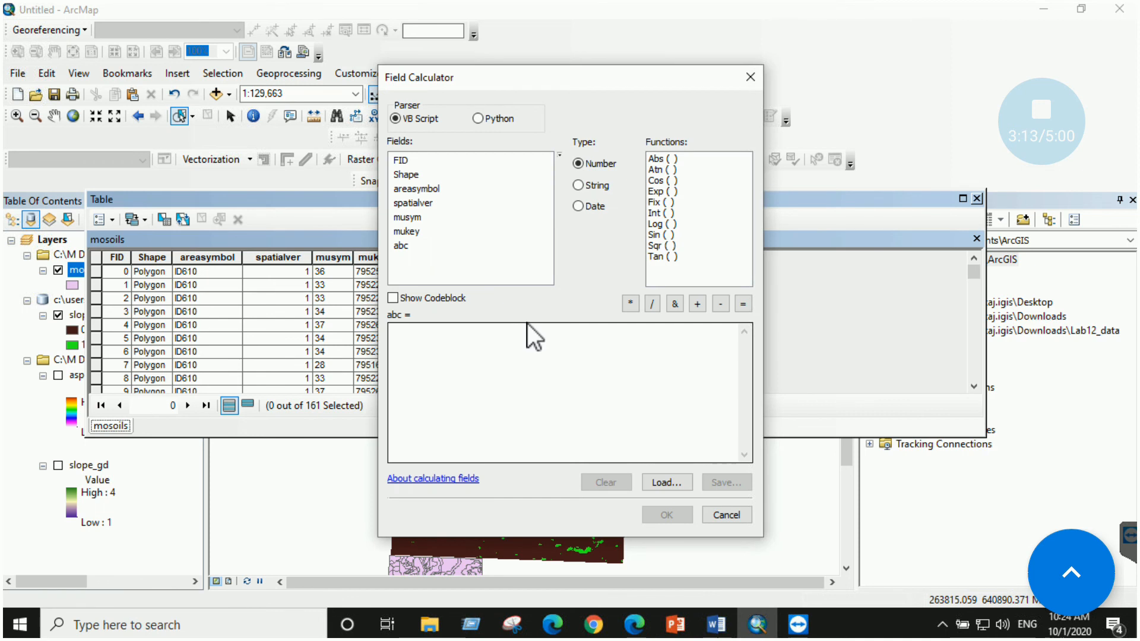
pyautogui.doubleClick(412, 233)
pyautogui.click(652, 304)
pyautogui.doubleClick(407, 217)
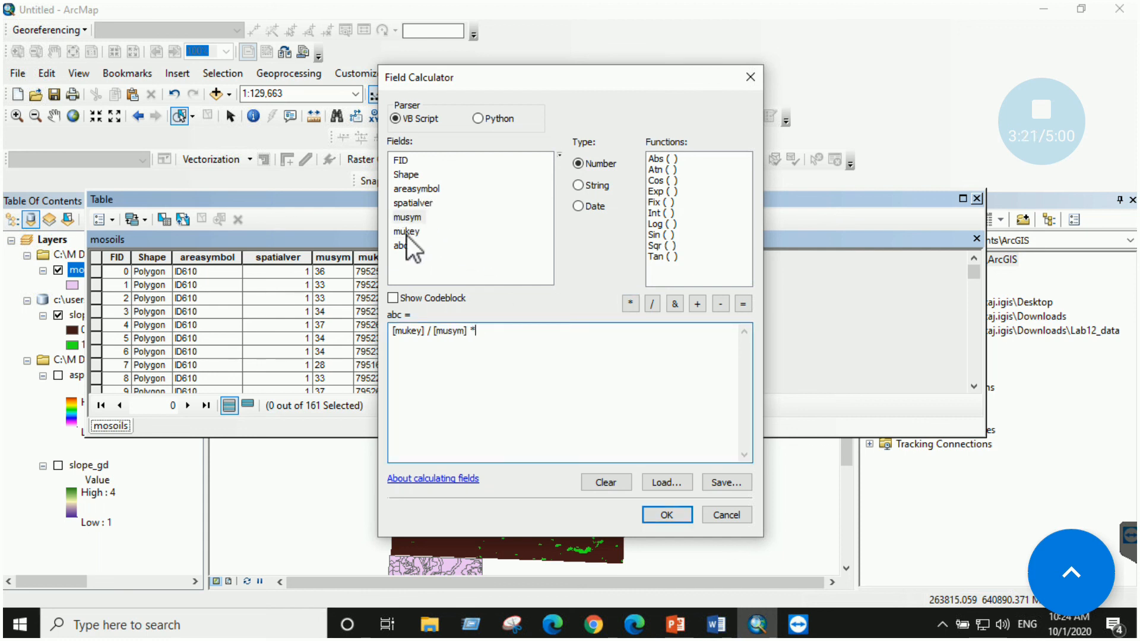
pyautogui.doubleClick(408, 176)
pyautogui.click(664, 512)
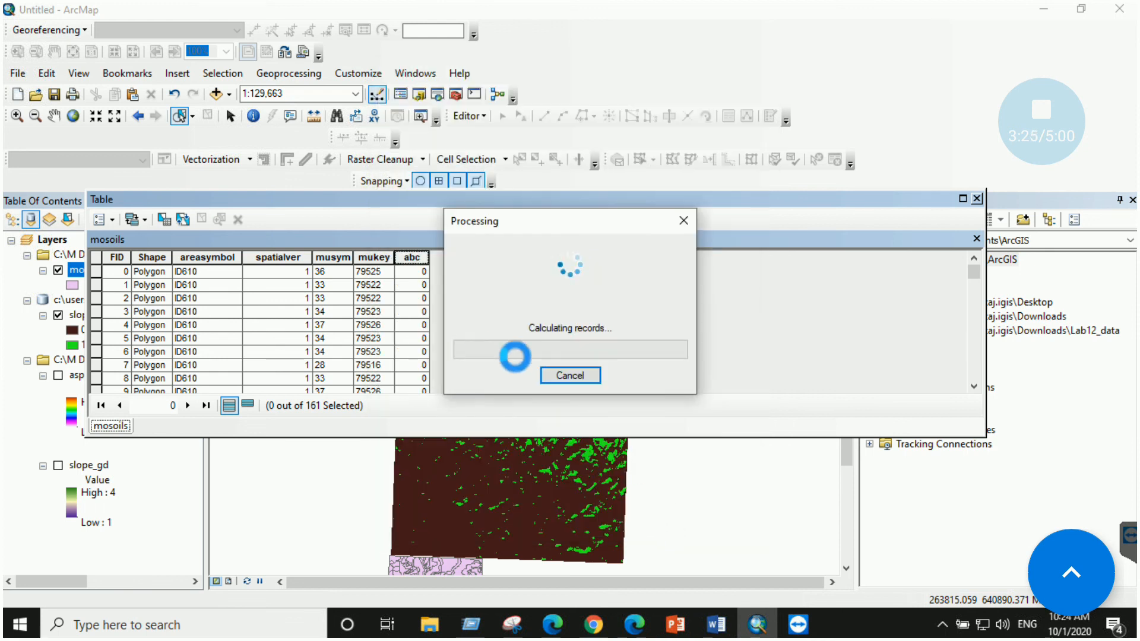
pyautogui.click(717, 372)
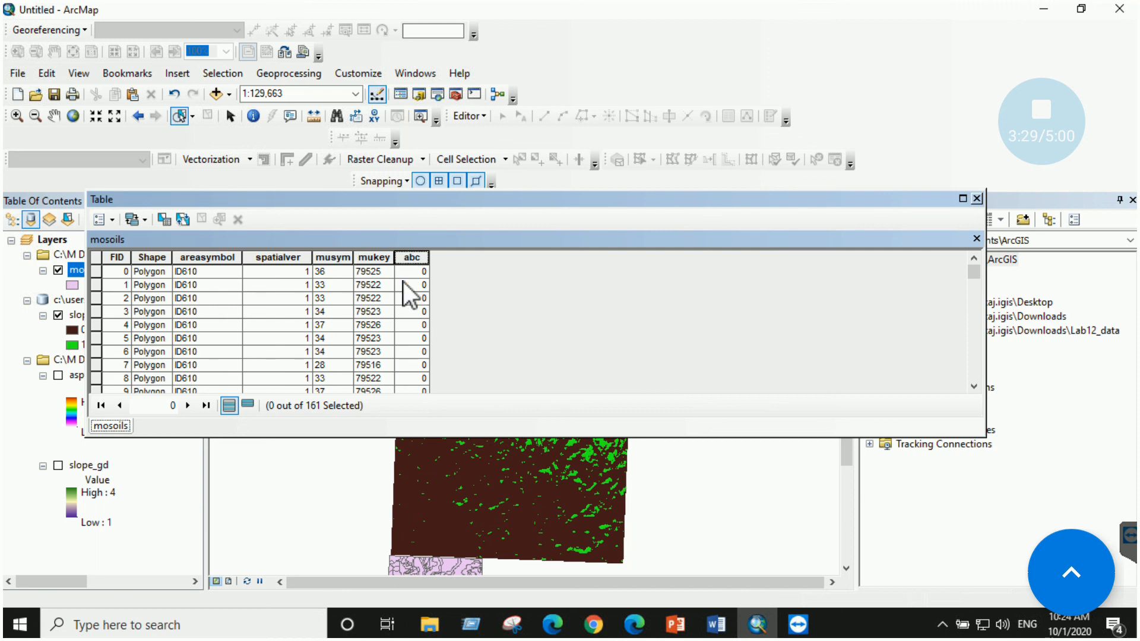
# Calculate the abc field of mosoils with the Field Calculator, replacing the old expression with [mukey] / [musym]
pyautogui.rightClick(422, 257)
pyautogui.click(466, 362)
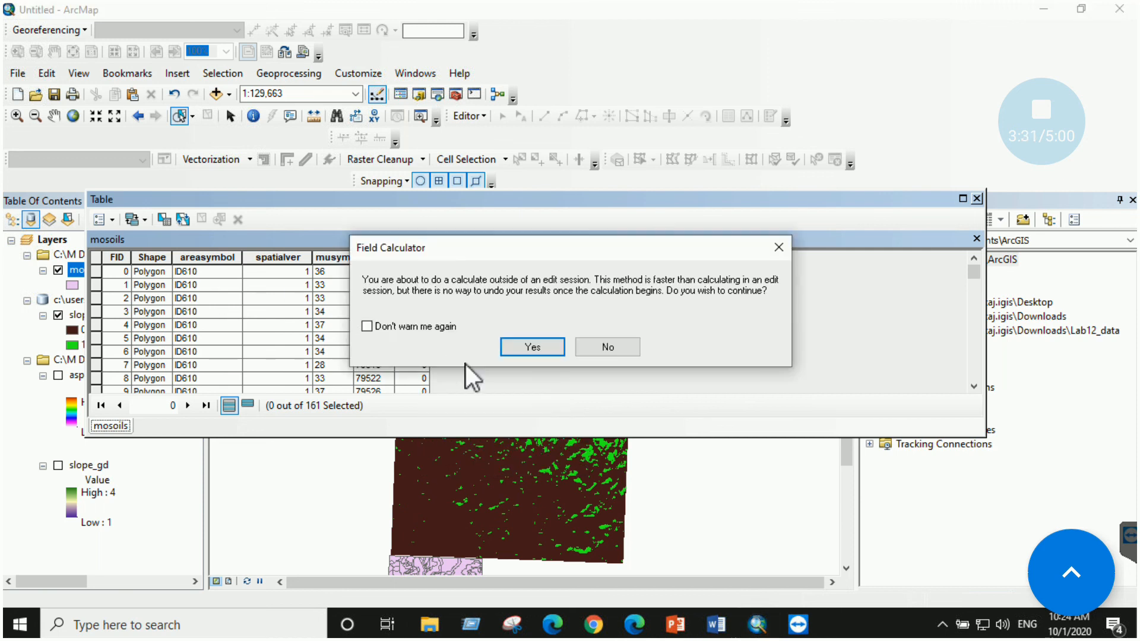
pyautogui.click(533, 347)
pyautogui.moveTo(487, 81); pyautogui.dragTo(610, 103)
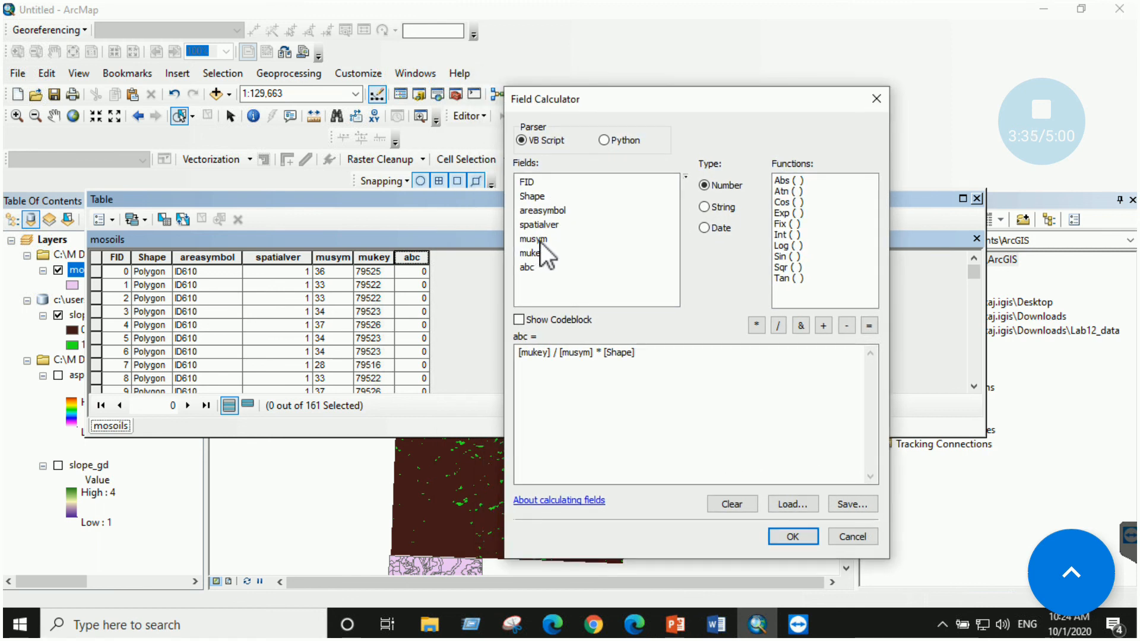
pyautogui.doubleClick(534, 252)
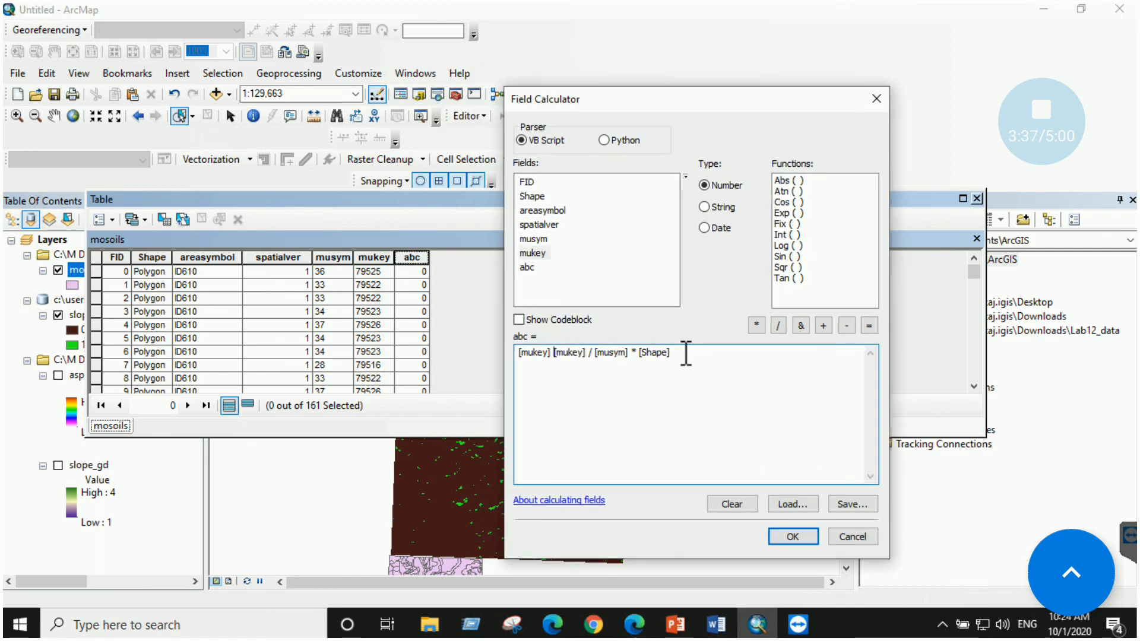
pyautogui.moveTo(686, 353); pyautogui.dragTo(497, 354)
pyautogui.press('Delete')
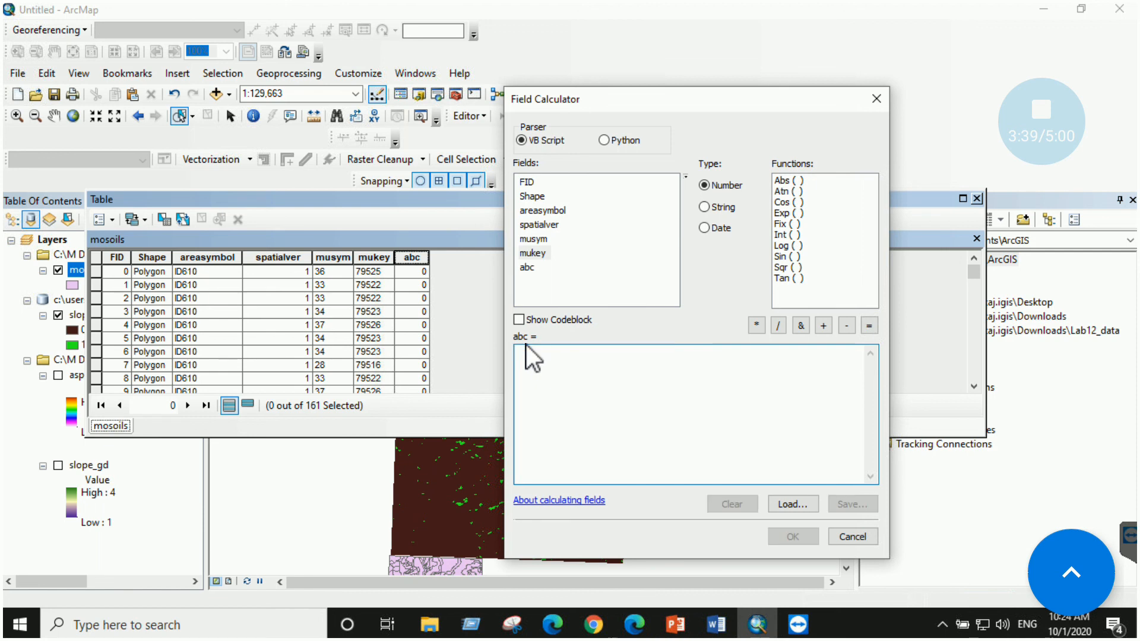
pyautogui.doubleClick(545, 255)
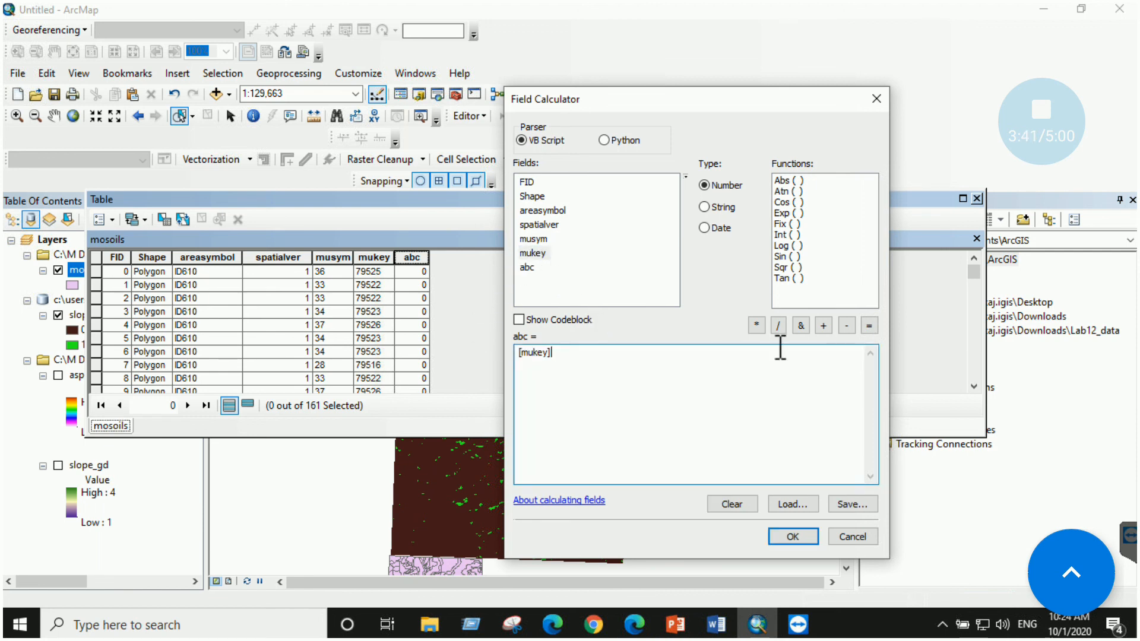
pyautogui.click(783, 326)
pyautogui.doubleClick(543, 238)
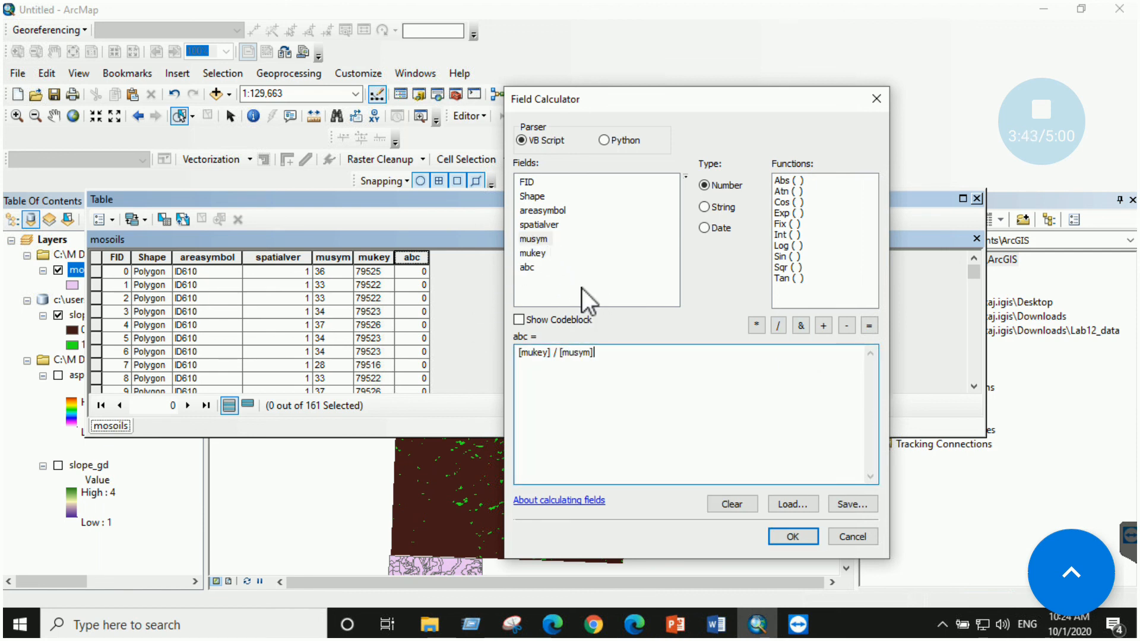
pyautogui.click(792, 537)
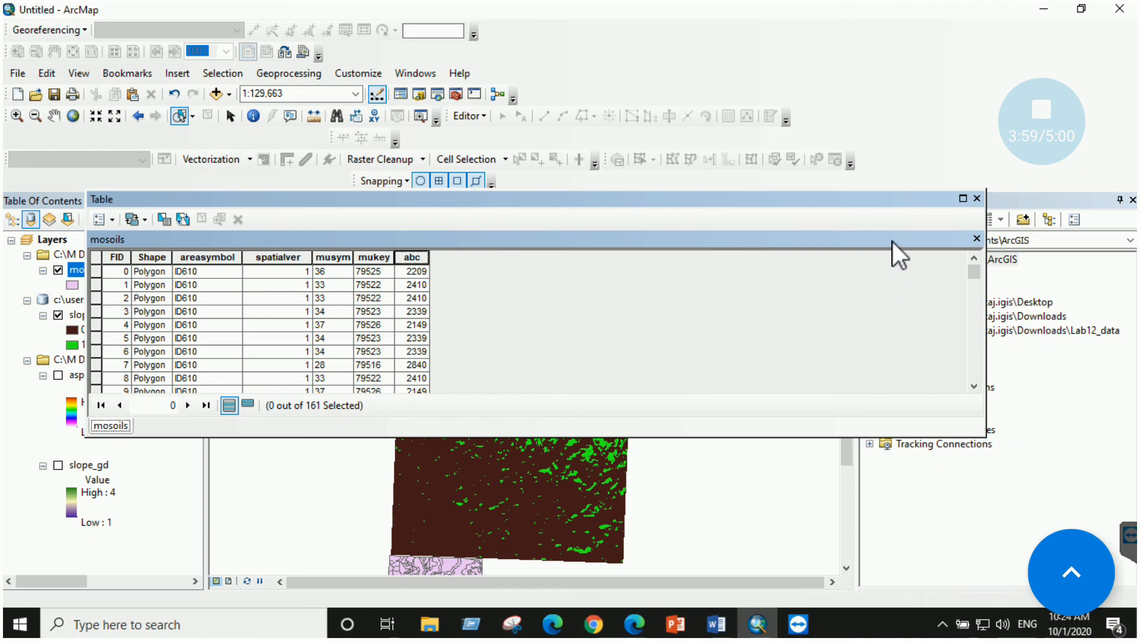
# Close the mosoils attribute table and switch to PowerPoint
pyautogui.click(976, 198)
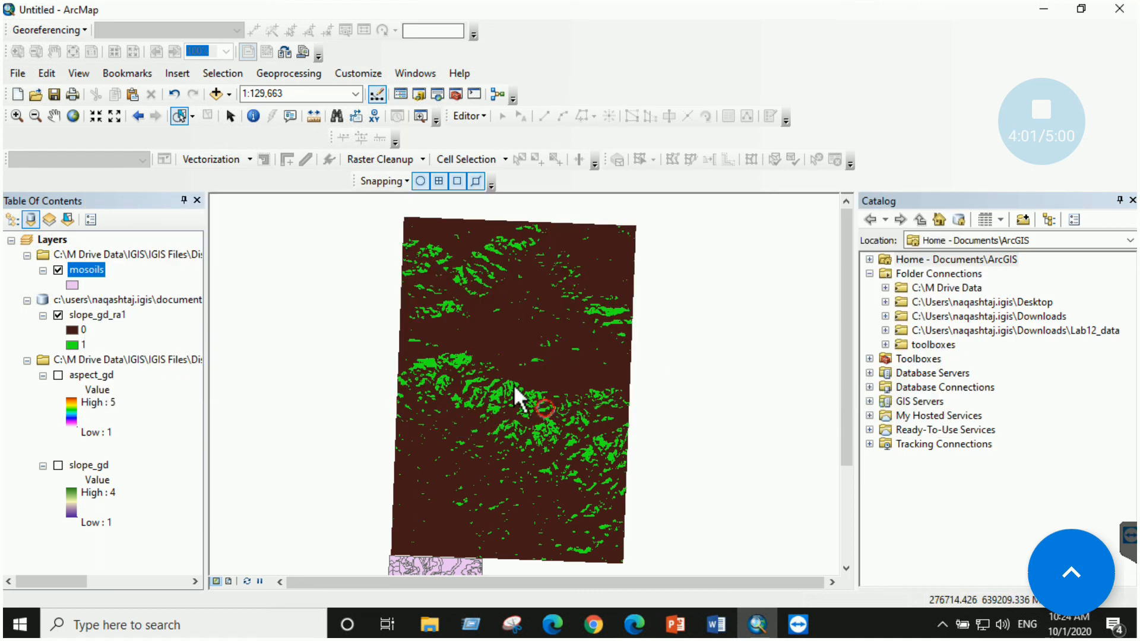
pyautogui.click(674, 624)
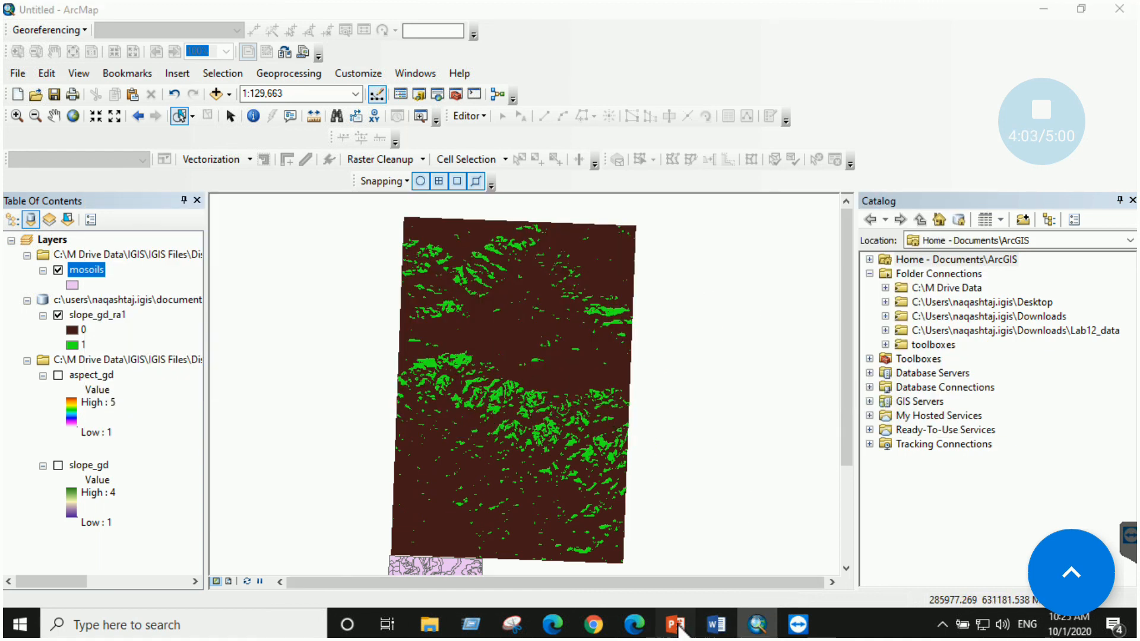